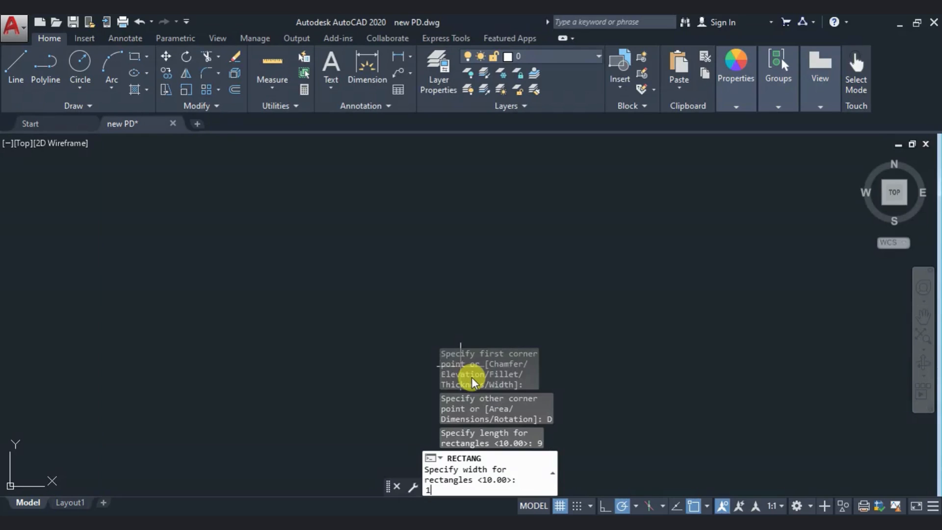
Step: Complete the rectangle with a length of 9 and a width of 12 in the drawing area
key(Return)
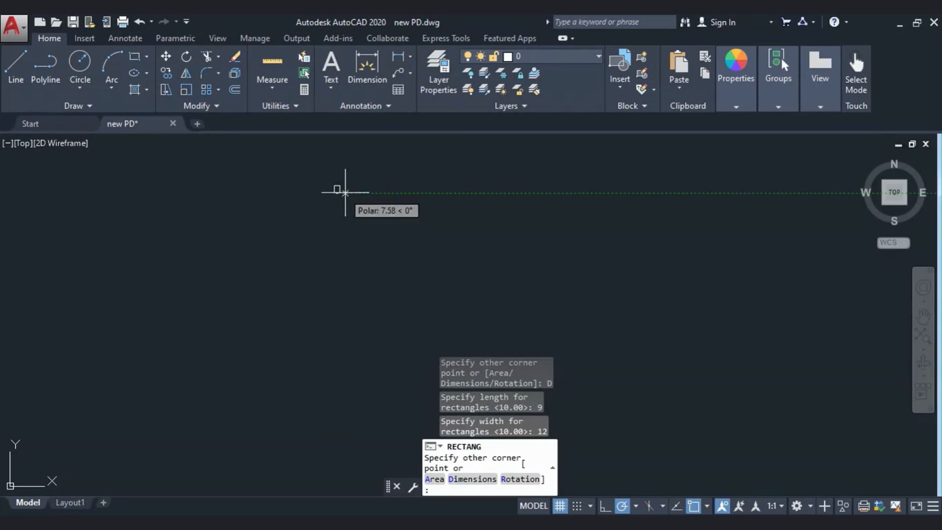
click(353, 234)
scroll(330, 192, up, 6)
scroll(397, 200, up, 2)
middle_drag(358, 260, 280, 251)
Step: Add a linear dimension above the rectangle's top edge, accepting annotation scale 1:1
click(397, 63)
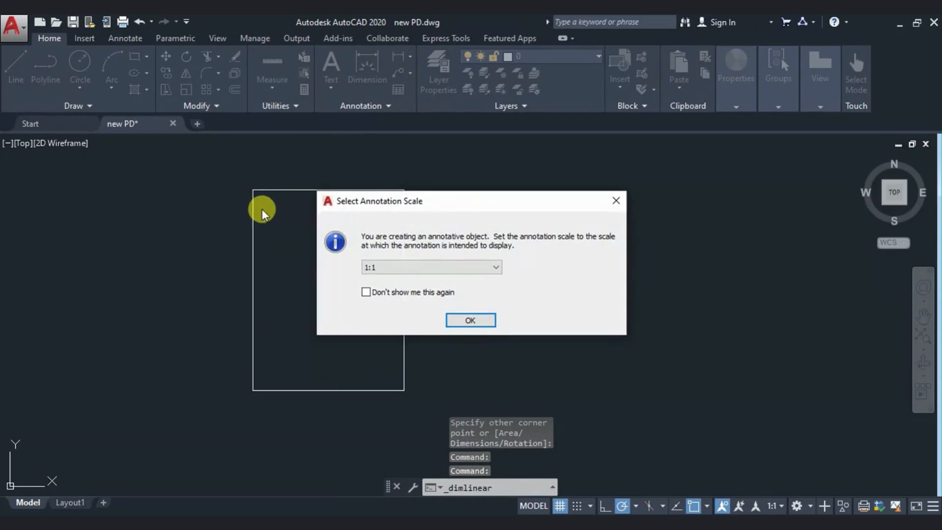
click(466, 321)
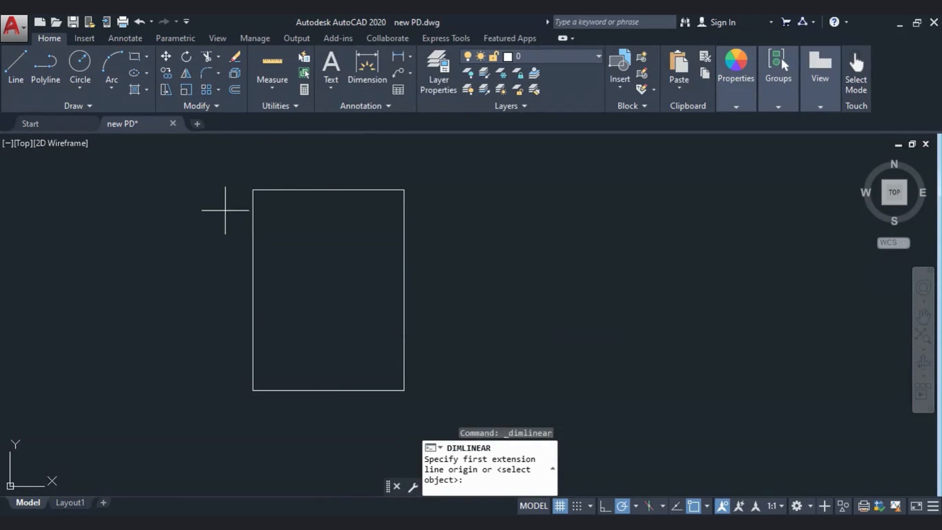
click(253, 189)
click(403, 189)
scroll(303, 180, up, 4)
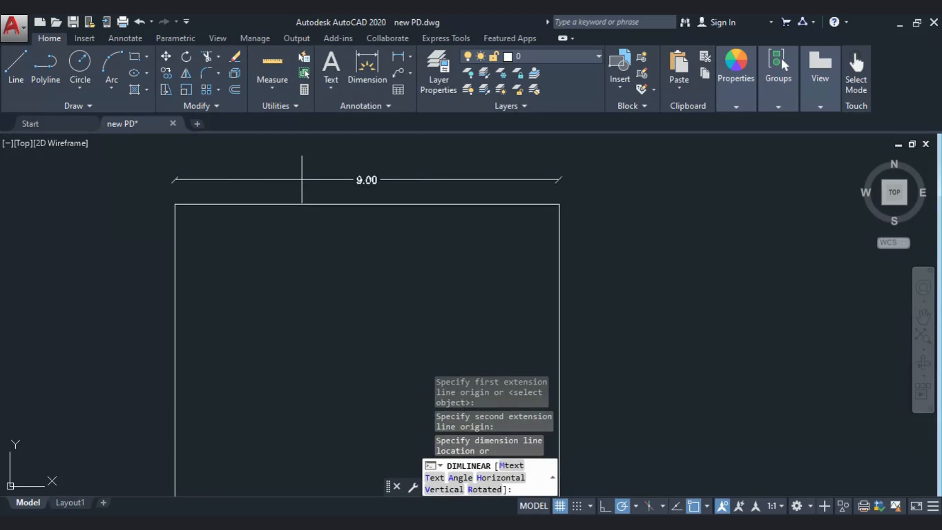
click(398, 179)
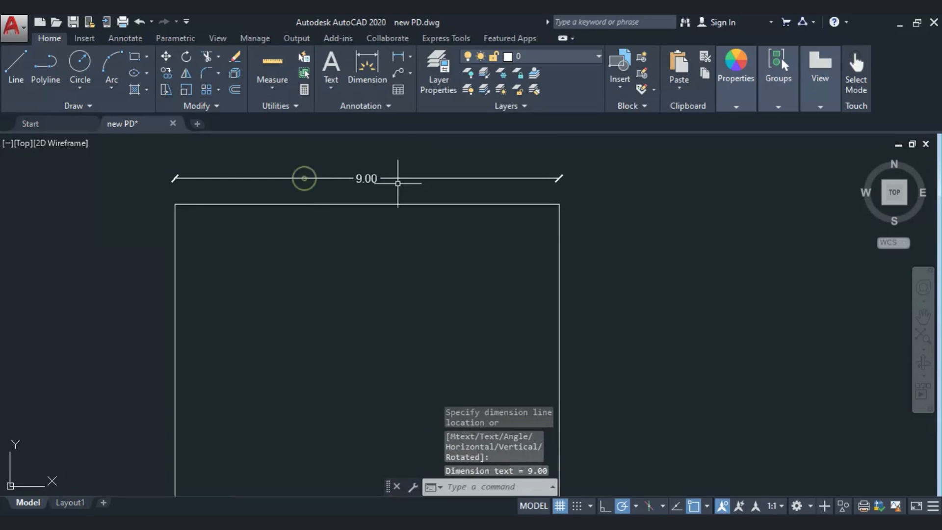
Step: Add a vertical linear dimension along the outside of the rectangle's left edge
click(398, 56)
click(174, 204)
scroll(357, 283, down, 4)
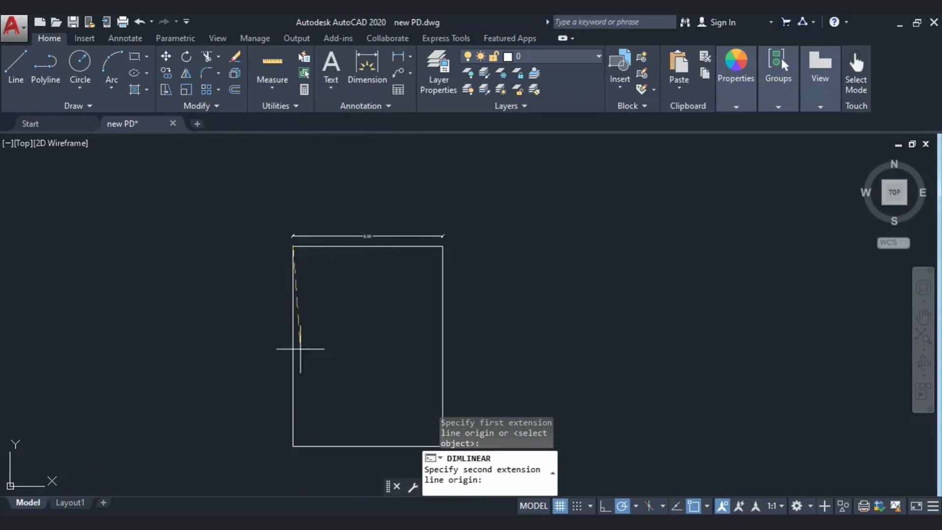
click(293, 446)
scroll(277, 422, up, 4)
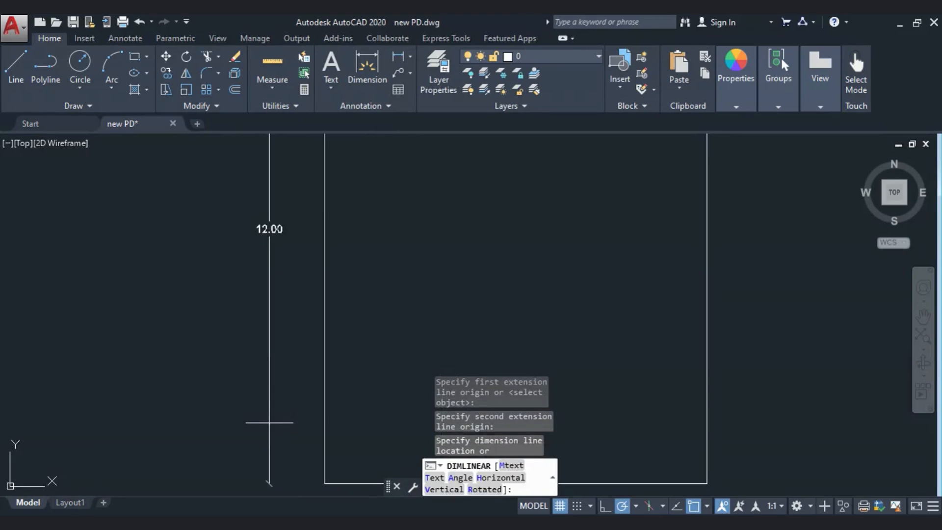
click(290, 420)
scroll(241, 415, down, 4)
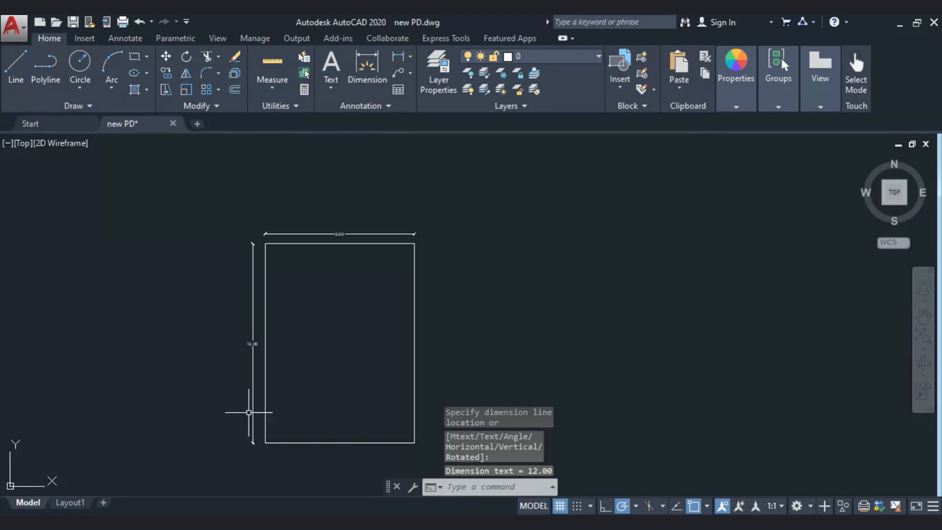
key(Escape)
Step: Draw a vertical line from the top edge to the bottom edge, 1 unit inside the rectangle's left side
scroll(307, 381, up, 2)
middle_drag(307, 381, 283, 382)
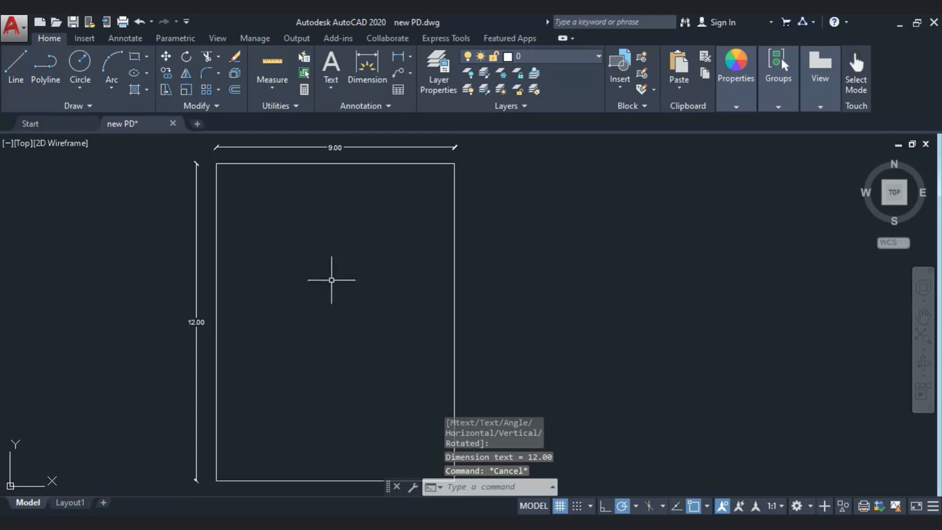
click(13, 66)
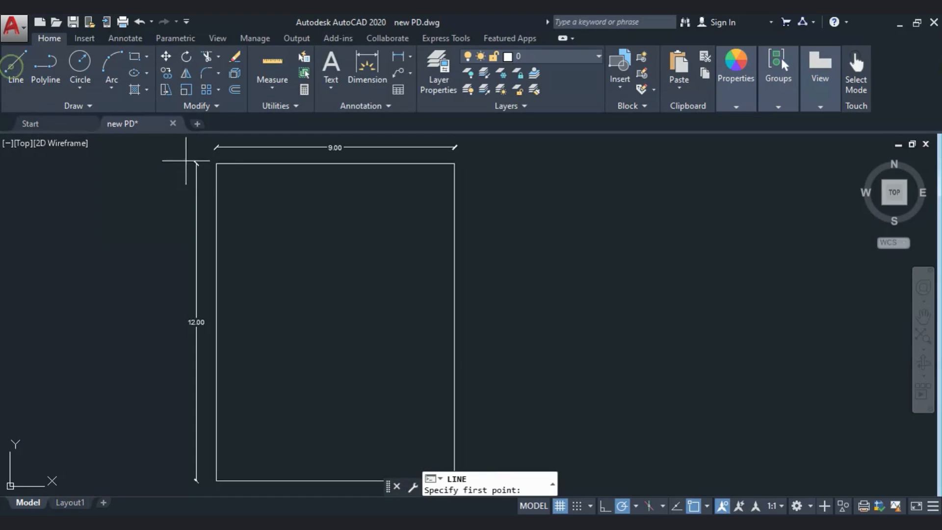
click(216, 163)
text(1)
key(Return)
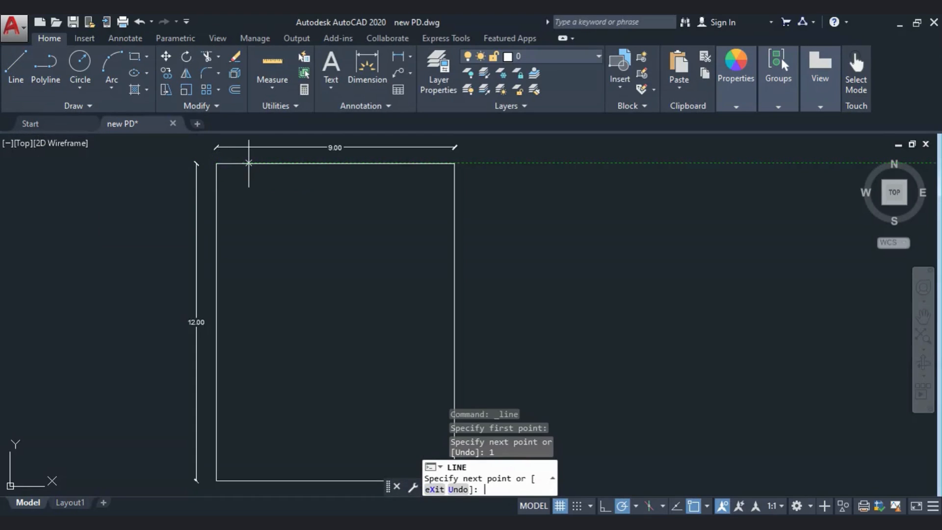
click(243, 481)
key(Escape)
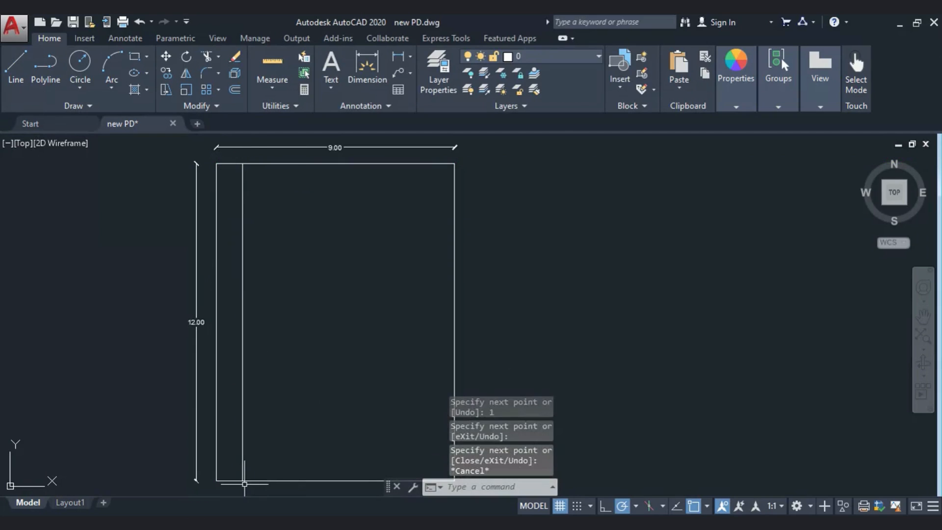
Step: Draw a horizontal line across the rectangle, 2 units above its bottom edge
click(14, 76)
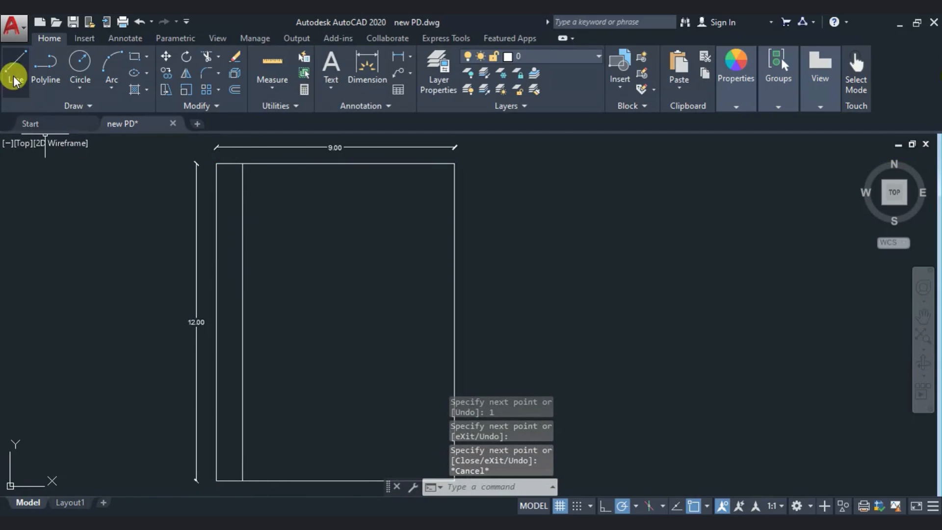
click(216, 481)
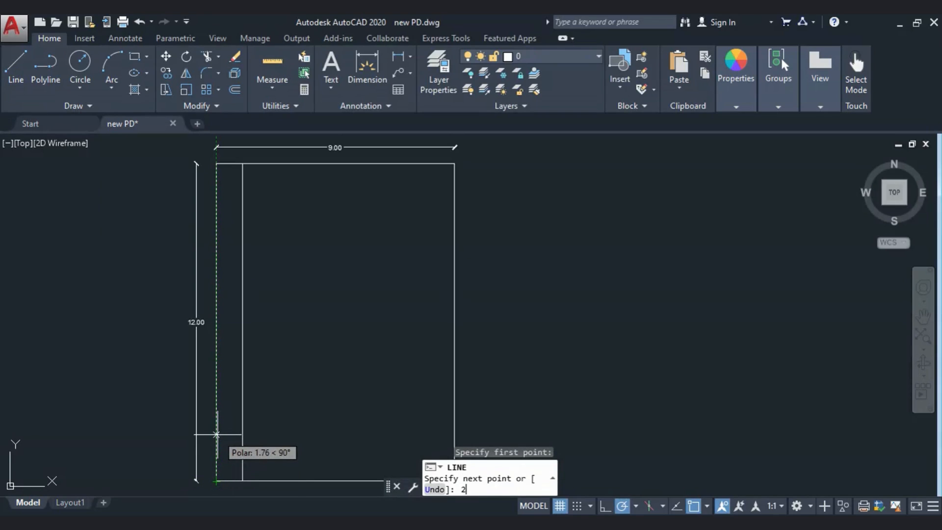
key(Return)
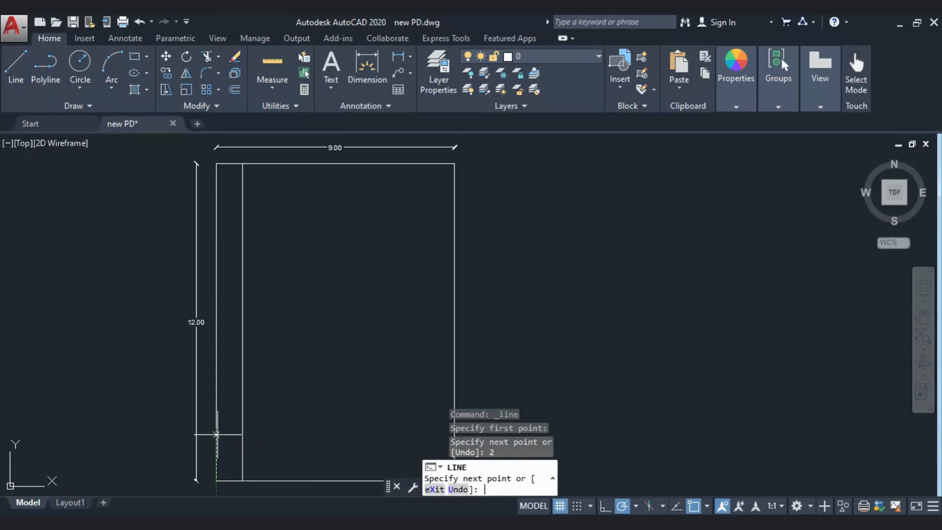
middle_drag(329, 419, 213, 387)
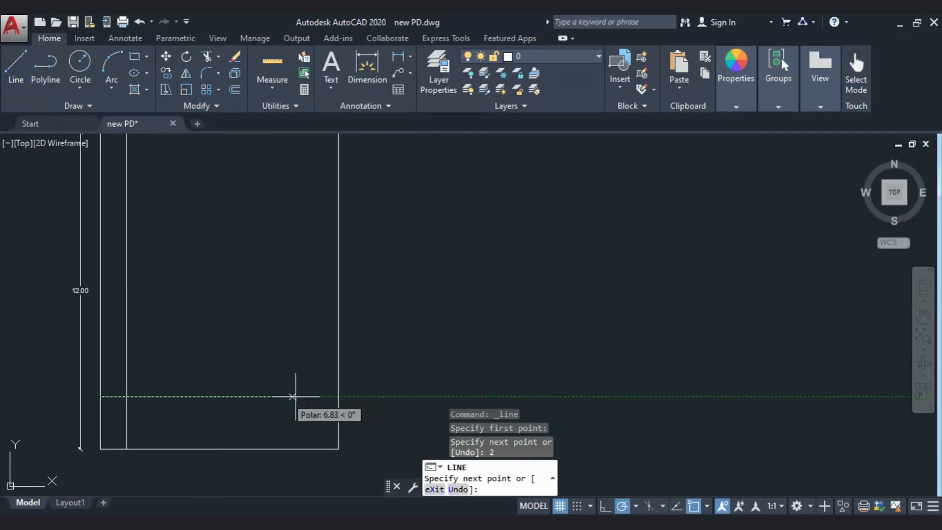
click(338, 397)
key(Escape)
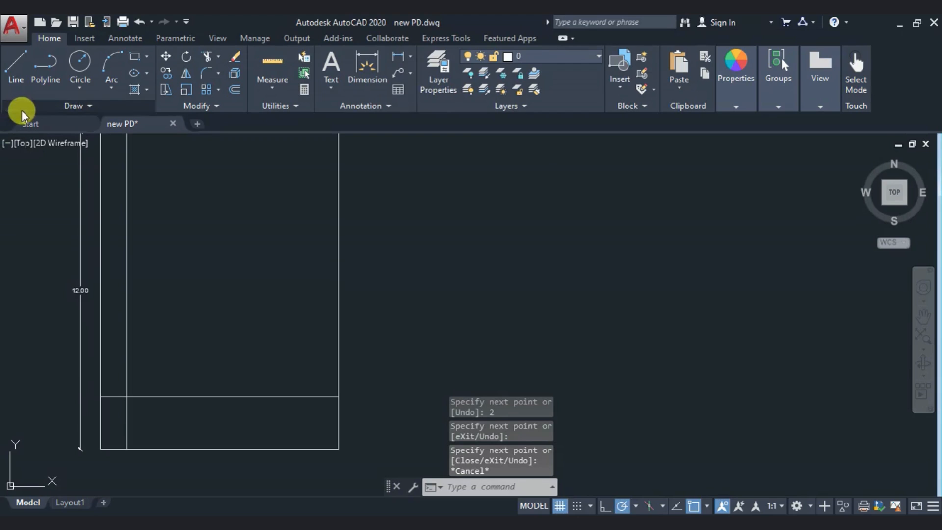
Step: Draw a vertical line from the top edge to the bottom edge, 1 unit inside the rectangle's right side
click(16, 68)
middle_drag(181, 290, 191, 400)
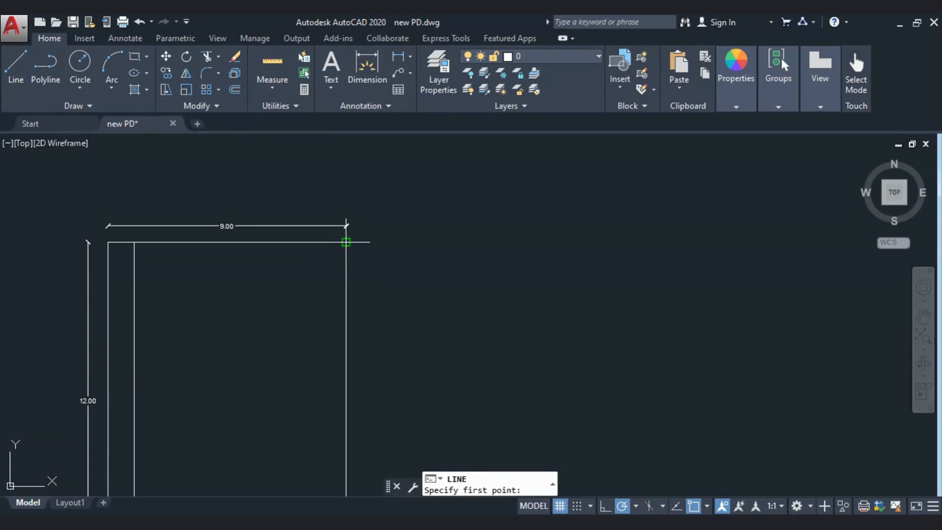
click(345, 242)
key(Return)
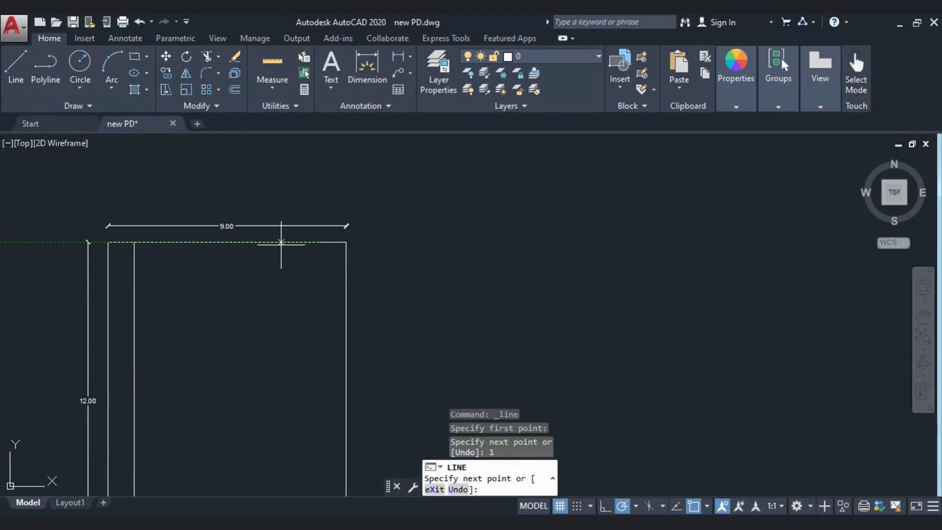
middle_drag(283, 416, 285, 304)
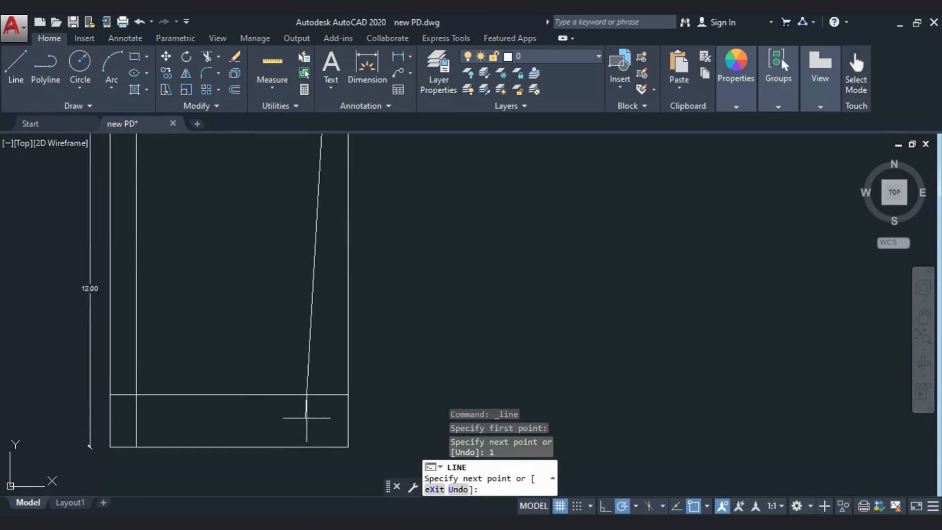
click(322, 446)
middle_drag(167, 324, 216, 441)
key(Return)
Step: Draw a horizontal line across the rectangle, 1 unit below its top edge
key(Return)
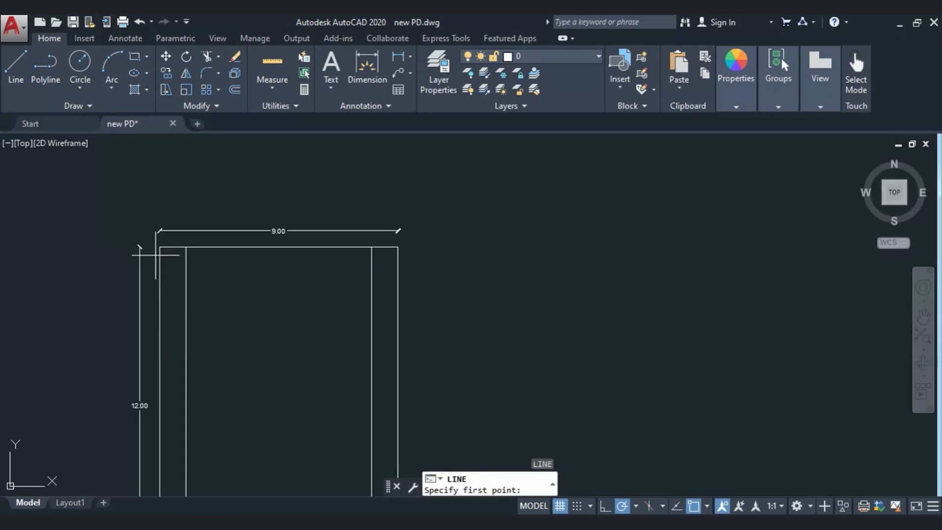
click(159, 248)
text(1)
key(Return)
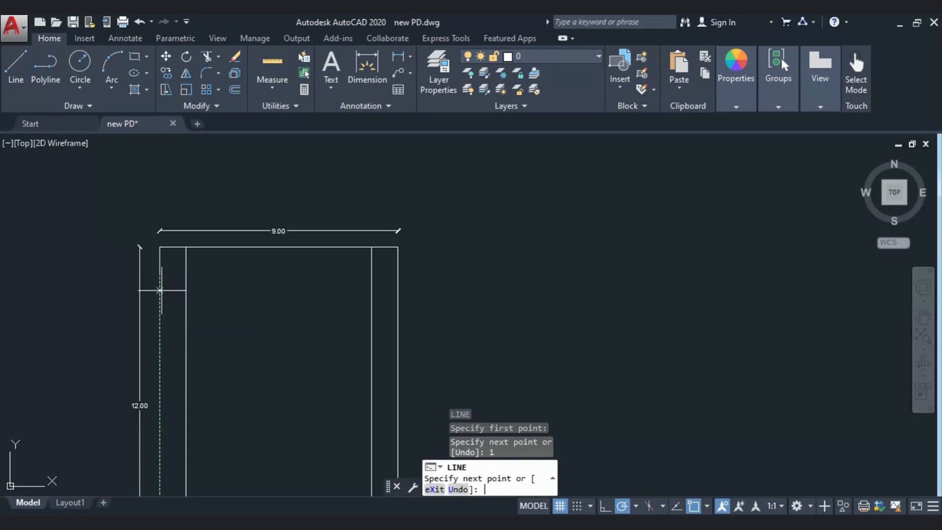
click(398, 273)
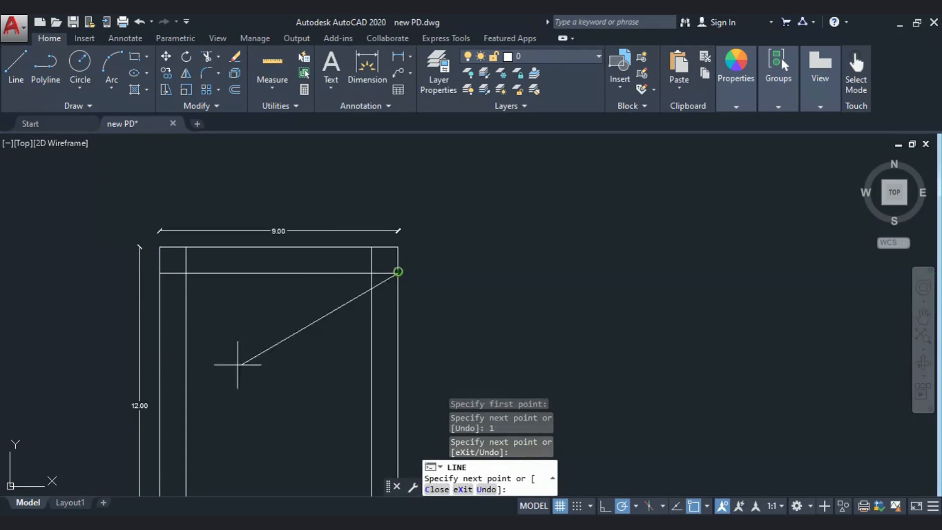
key(Escape)
Step: Delete the short construction segments overlapping the rectangle's border at the top-left, top-right and bottom-left corners
click(156, 242)
click(214, 261)
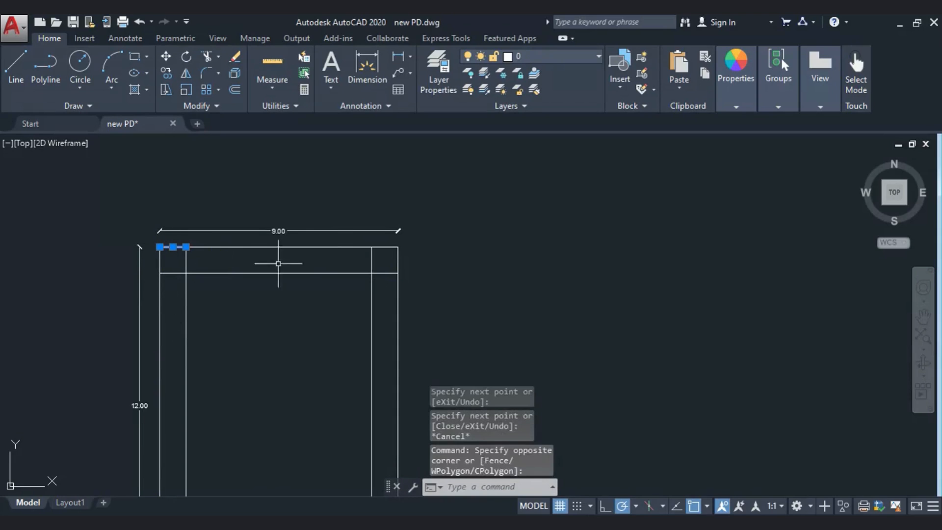
click(358, 238)
click(454, 273)
scroll(306, 193, down, 4)
scroll(266, 270, up, 2)
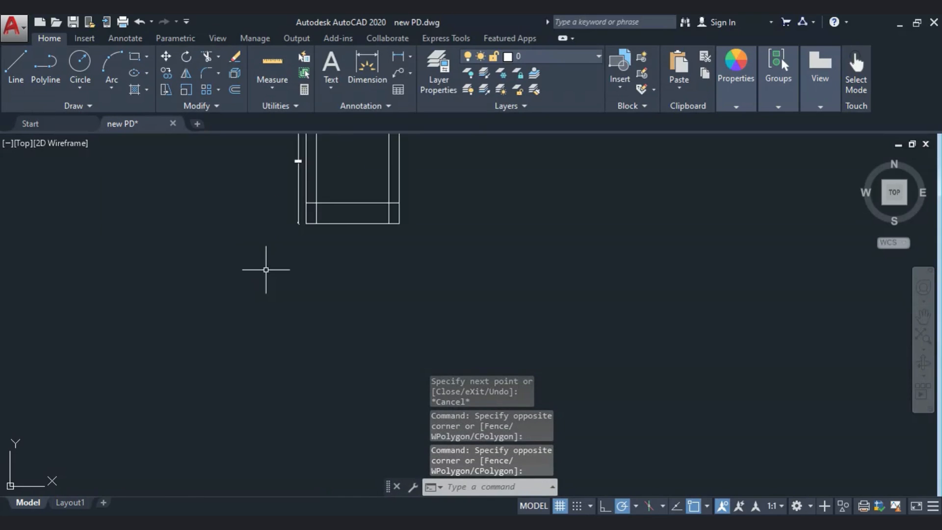
scroll(331, 196, up, 2)
click(247, 198)
click(275, 299)
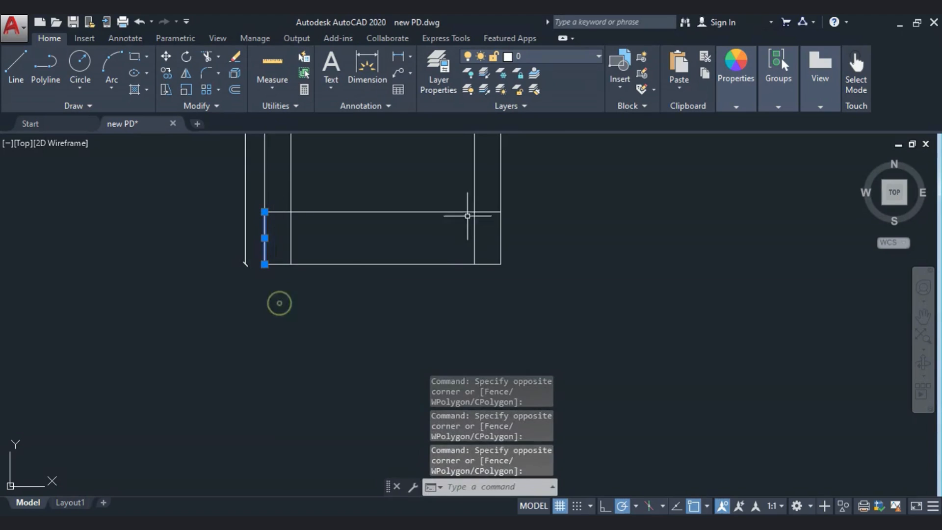
click(481, 196)
click(521, 272)
click(528, 297)
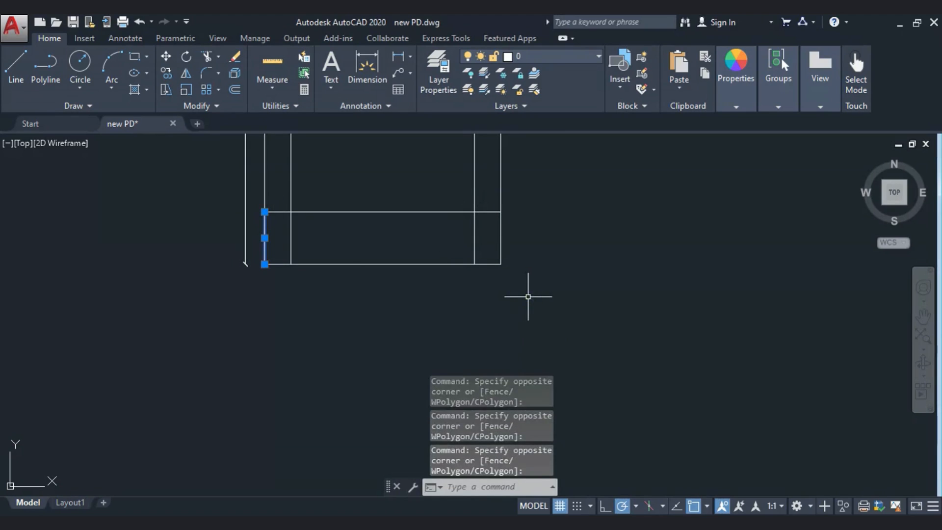
key(Delete)
Step: Start Trim with the whole figure as cutting edges and trim the inner line ends at the top-left corner
middle_click(322, 362)
middle_click(322, 362)
scroll(308, 311, down, 4)
click(354, 401)
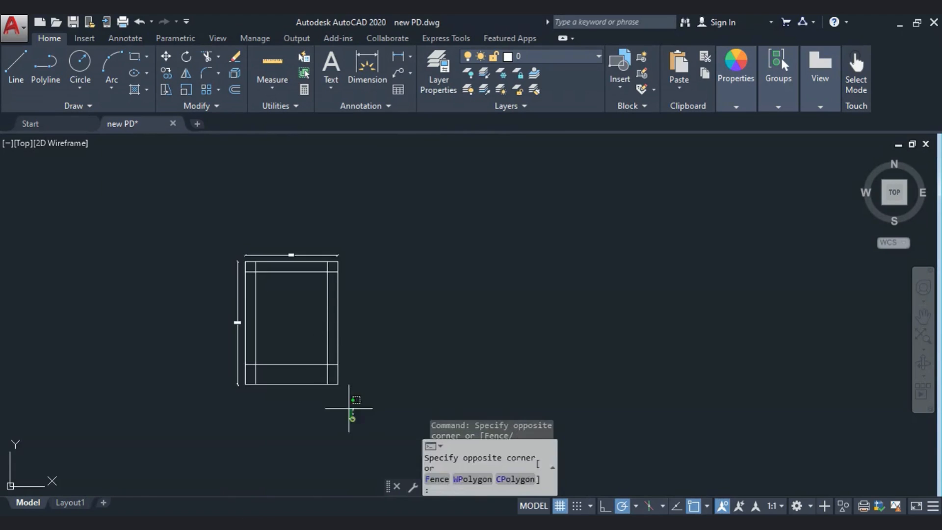
click(152, 198)
click(197, 55)
scroll(245, 252, up, 8)
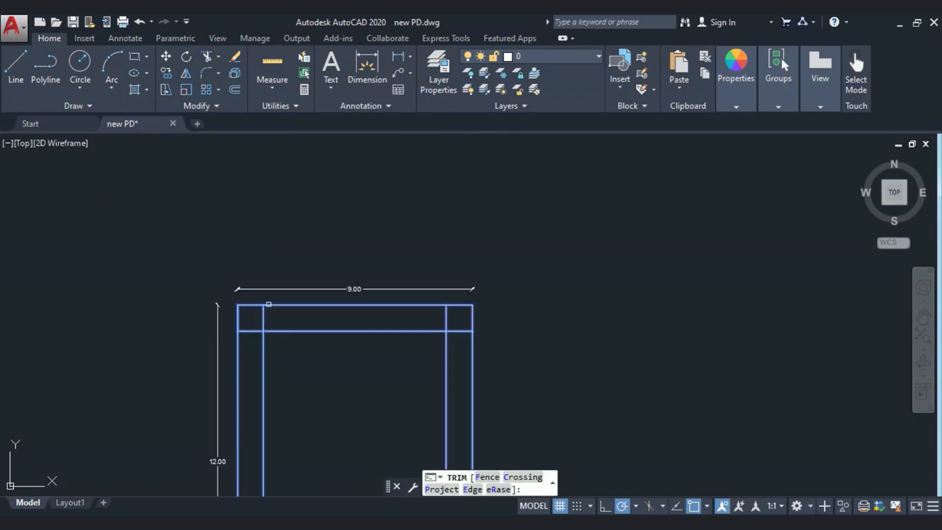
click(193, 292)
click(259, 287)
scroll(216, 227, down, 4)
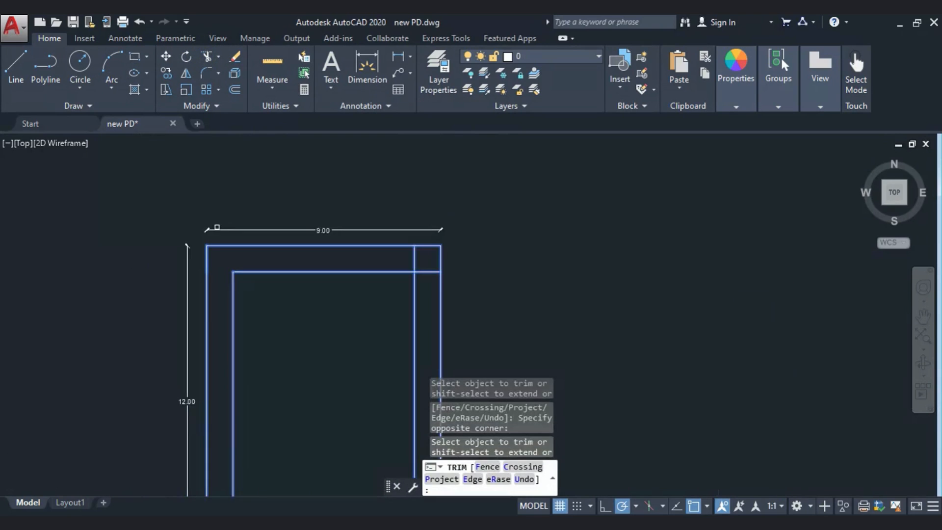
Step: Trim the inner line ends that extend to the border at the rectangle's top-right corner
click(440, 300)
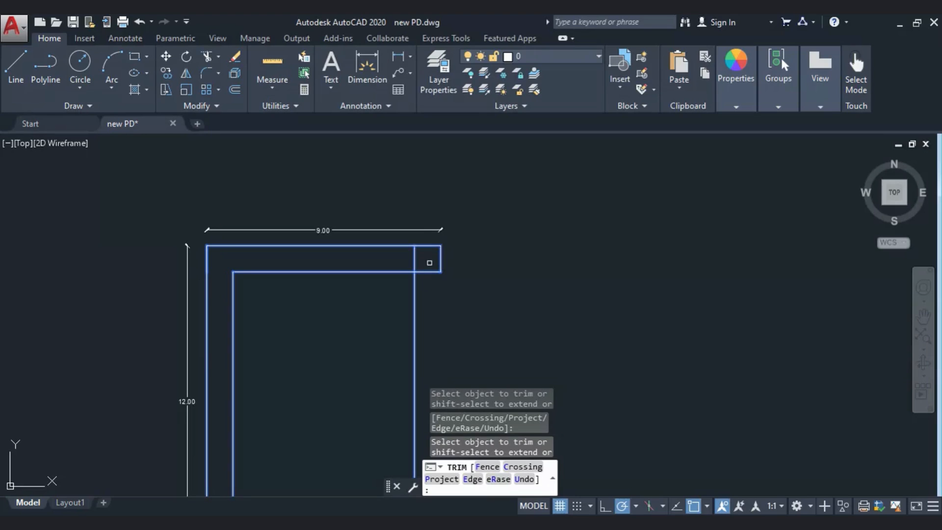
scroll(425, 265, up, 4)
middle_drag(702, 356, 389, 280)
click(450, 278)
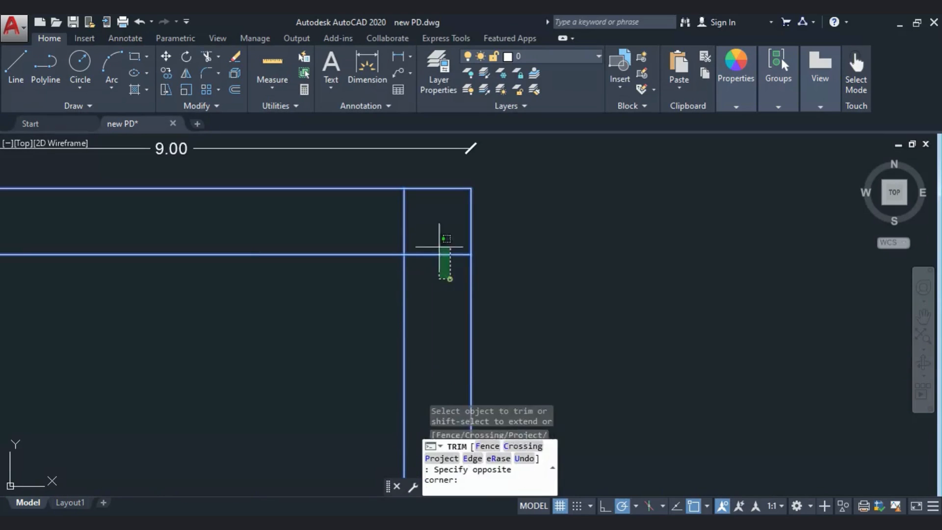
click(440, 241)
click(378, 218)
click(420, 233)
Step: Trim the inner line ends that extend to the border at the rectangle's bottom-right corner
scroll(357, 217, down, 4)
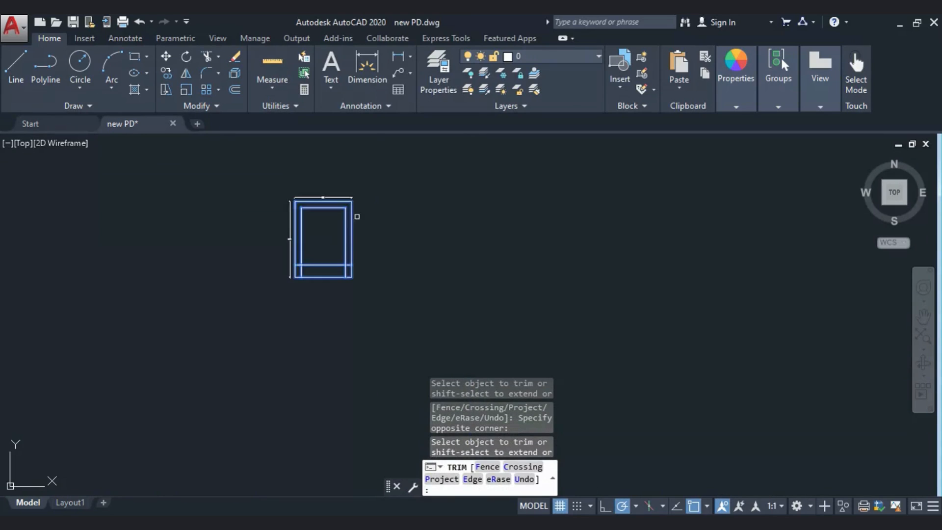
scroll(343, 292, up, 4)
click(387, 272)
click(363, 267)
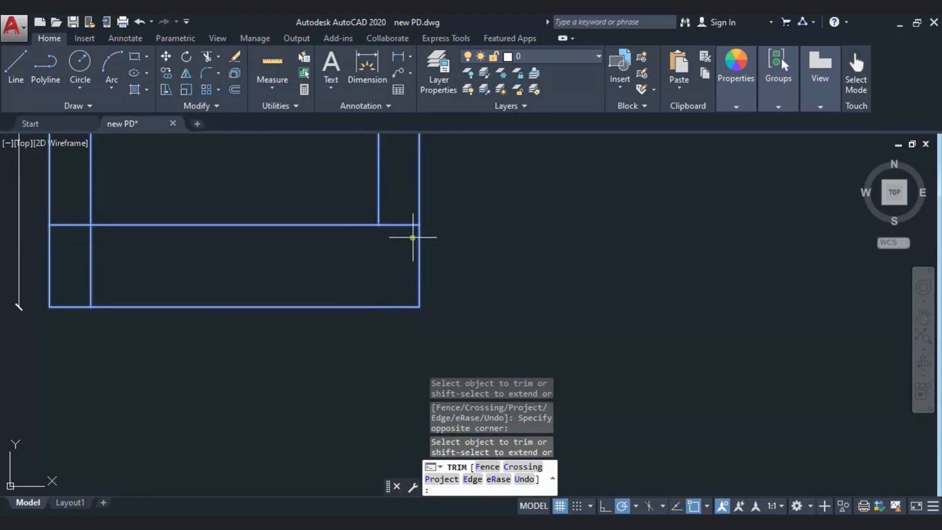
click(412, 238)
click(389, 200)
Step: Trim the inner line ends that extend to the border at the rectangle's bottom-left corner
click(108, 277)
click(82, 263)
click(80, 252)
click(67, 208)
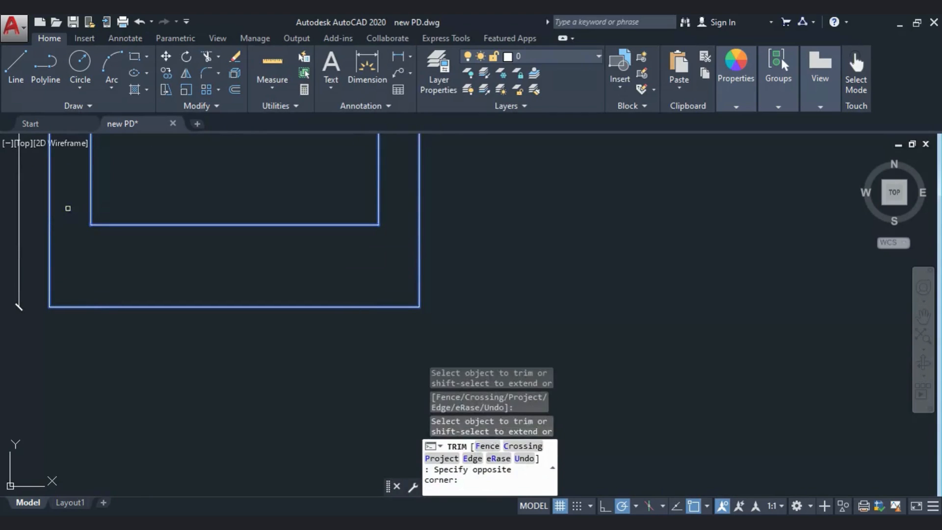
Step: End trimming and move the overall width dimension line farther above the outer rectangle
scroll(125, 294, down, 5)
key(Escape)
middle_drag(137, 319, 147, 319)
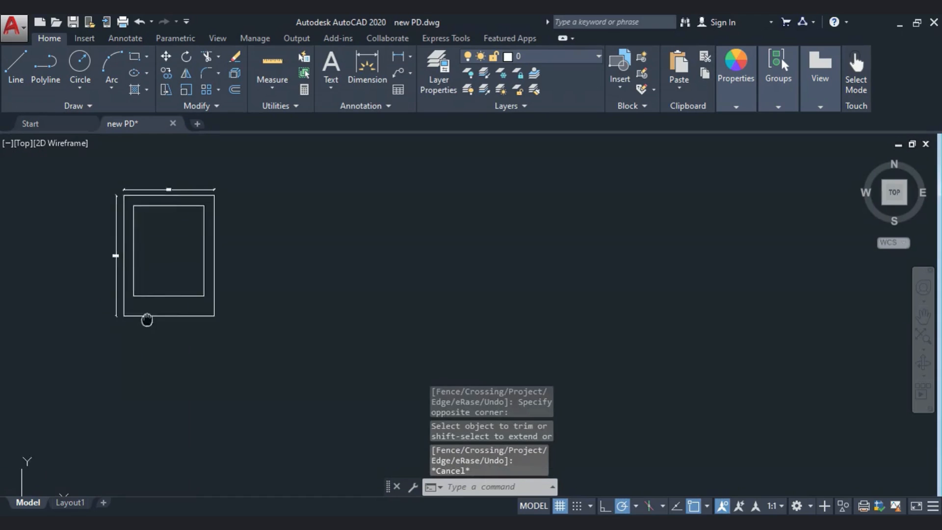
key(Escape)
scroll(168, 233, up, 5)
scroll(250, 196, up, 2)
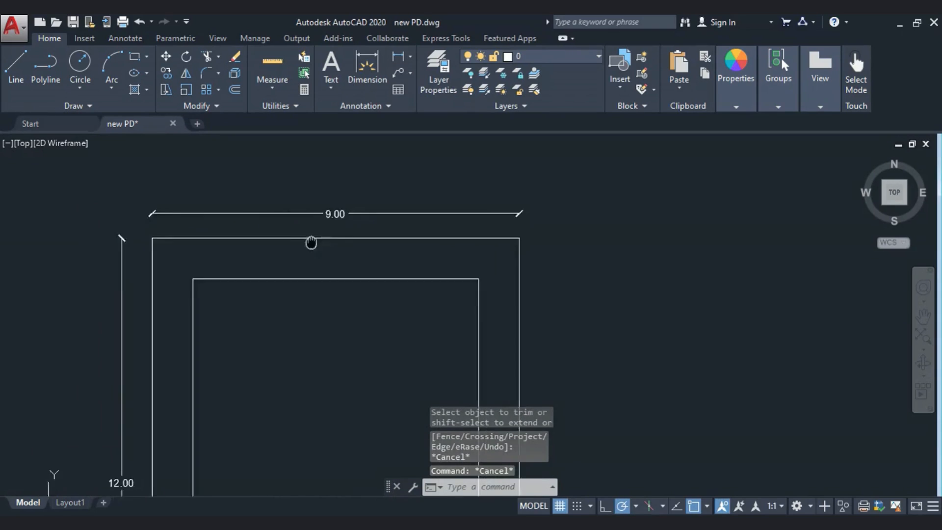
click(358, 220)
click(358, 220)
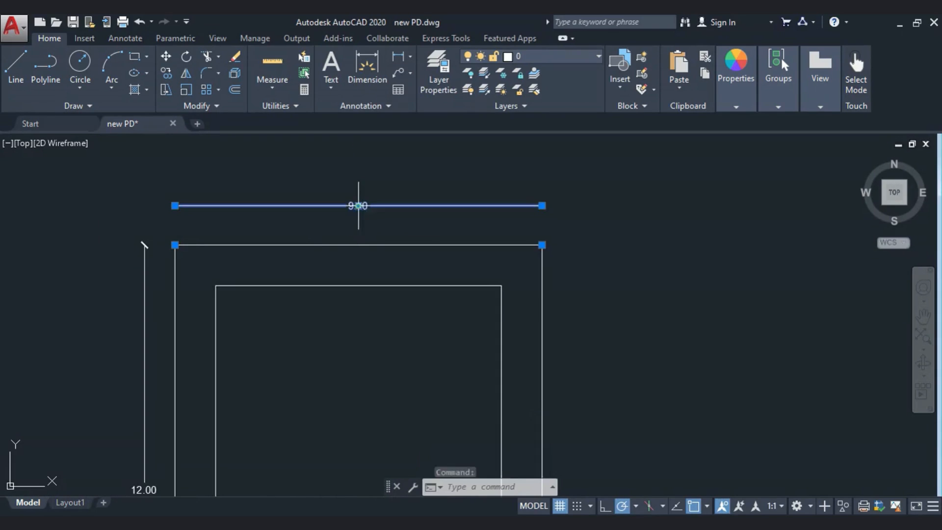
click(359, 205)
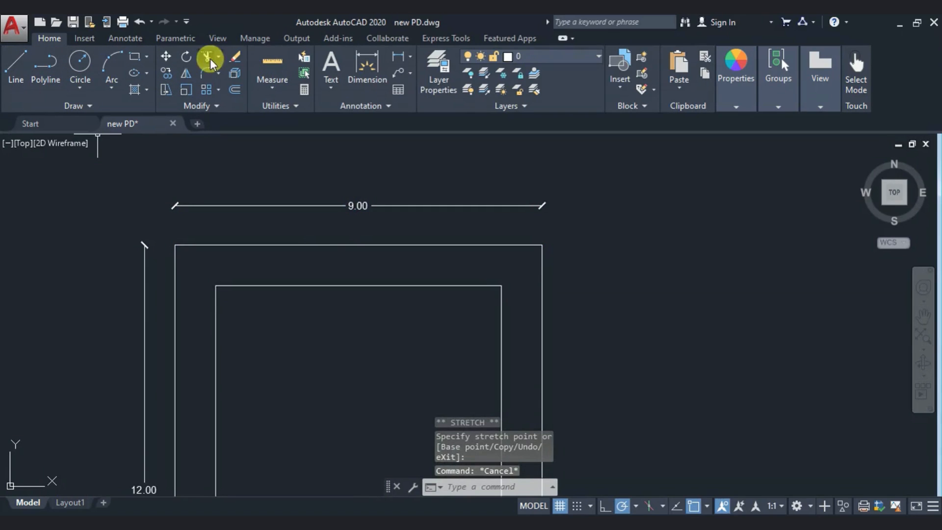
Step: Add a linear dimension for the left margin between the two rectangles, placed between the top edge and the overall width dimension
click(397, 53)
click(175, 245)
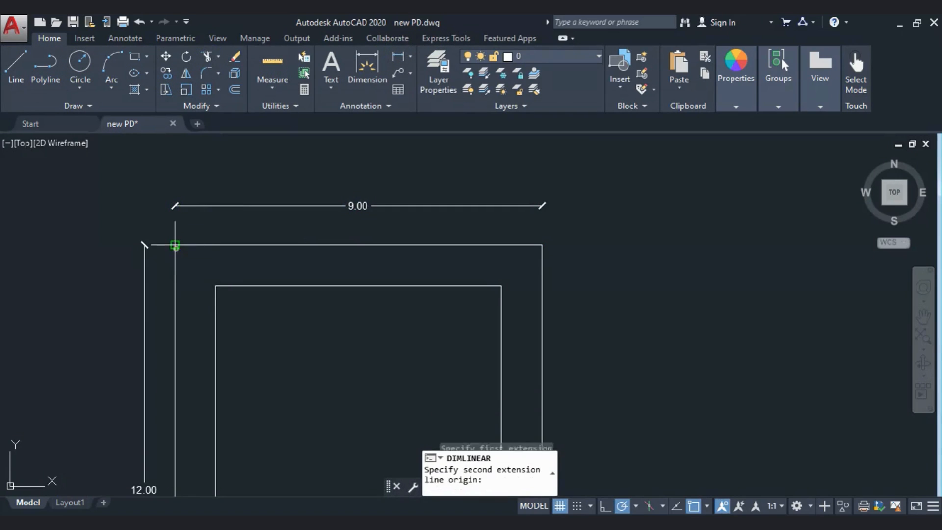
click(216, 244)
click(215, 234)
click(440, 89)
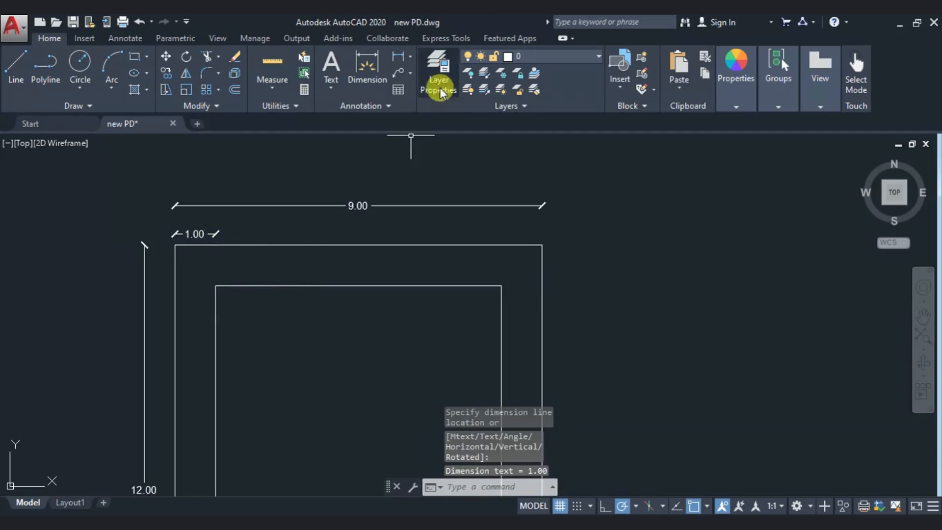
Step: Add a linear dimension for the inner rectangle's width, in line with the left margin dimension above the top edge
click(398, 57)
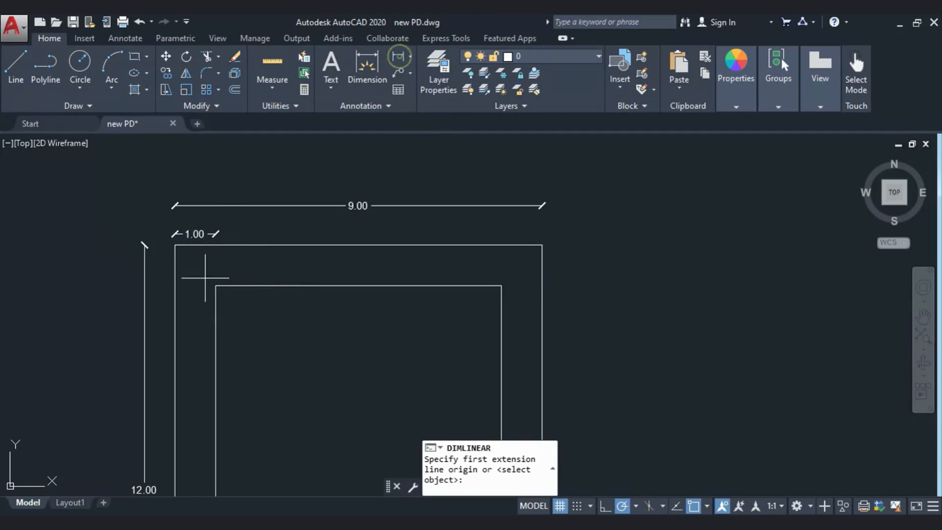
click(216, 244)
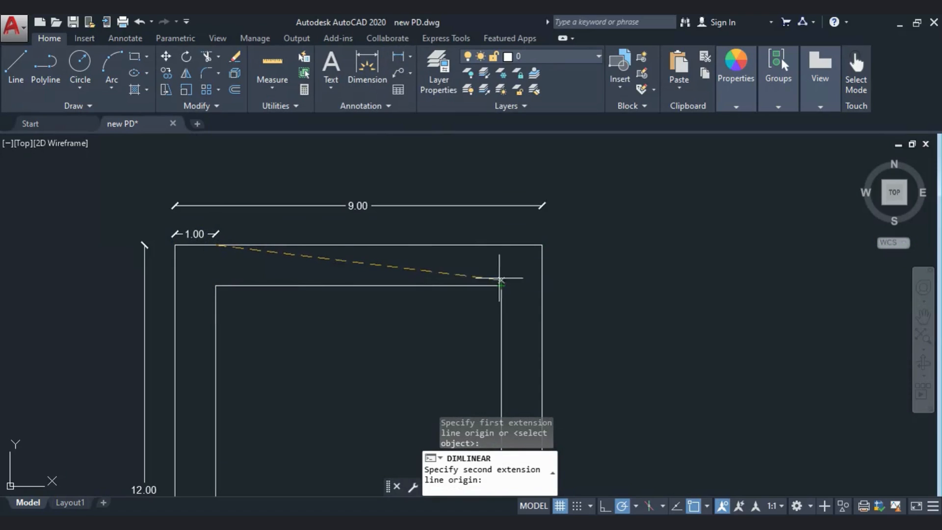
click(499, 253)
scroll(231, 245, up, 4)
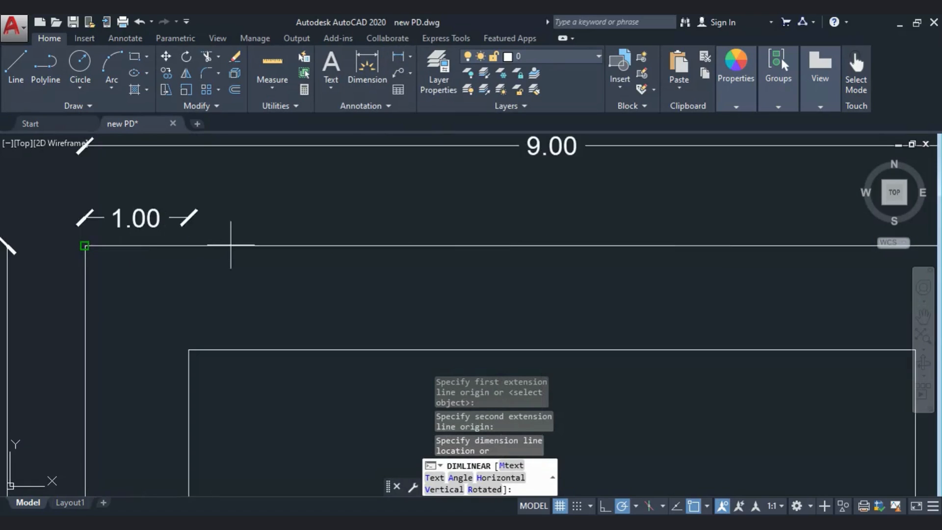
click(189, 217)
scroll(147, 243, down, 5)
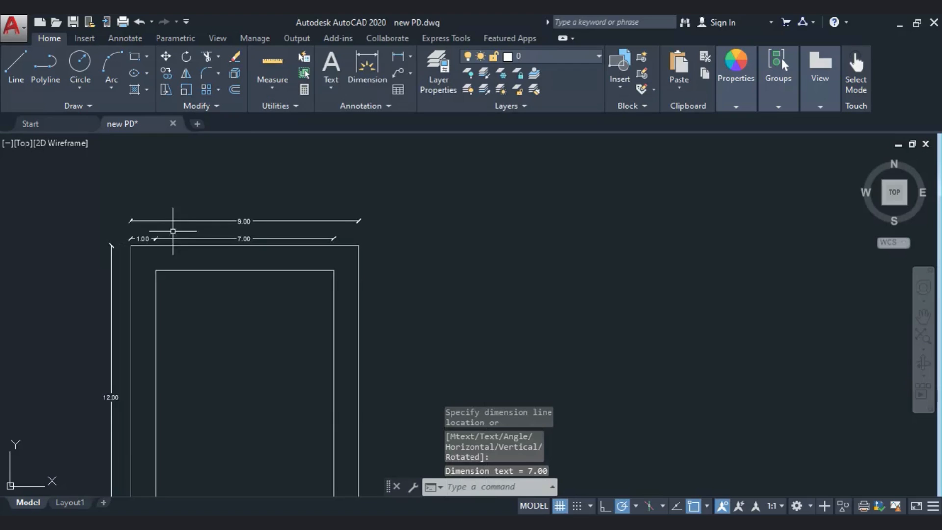
Step: Dimension the right margin between the two rectangles, in line with the inner width dimension above the top edge
click(385, 74)
scroll(319, 245, up, 2)
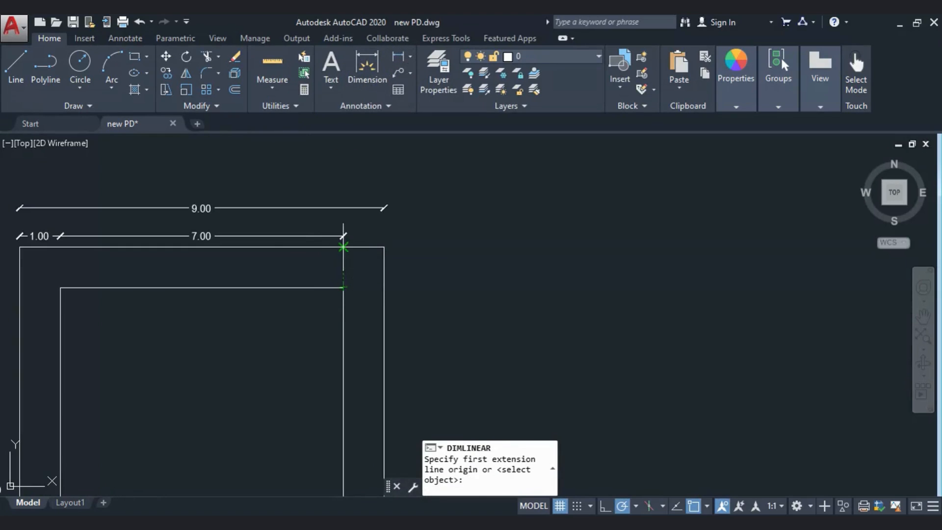
click(342, 247)
click(384, 246)
scroll(334, 233, up, 3)
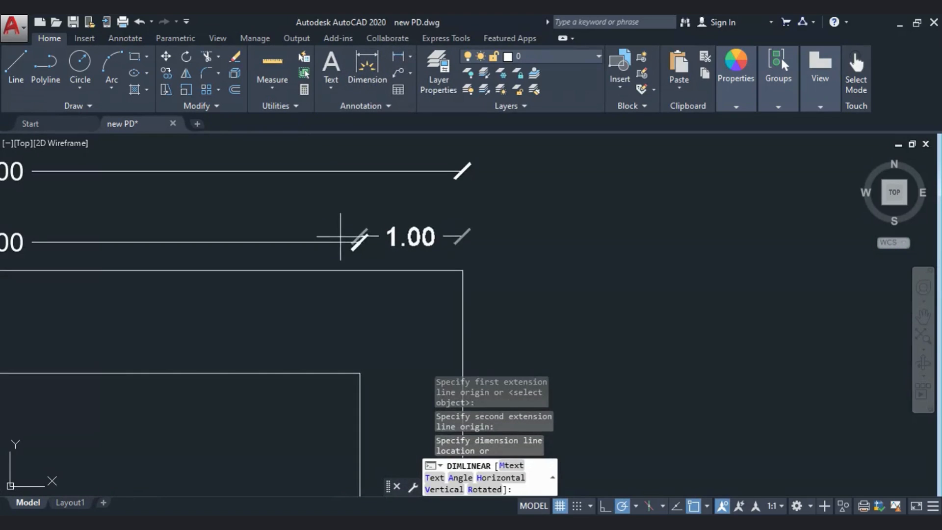
click(360, 242)
scroll(418, 249, down, 5)
key(Escape)
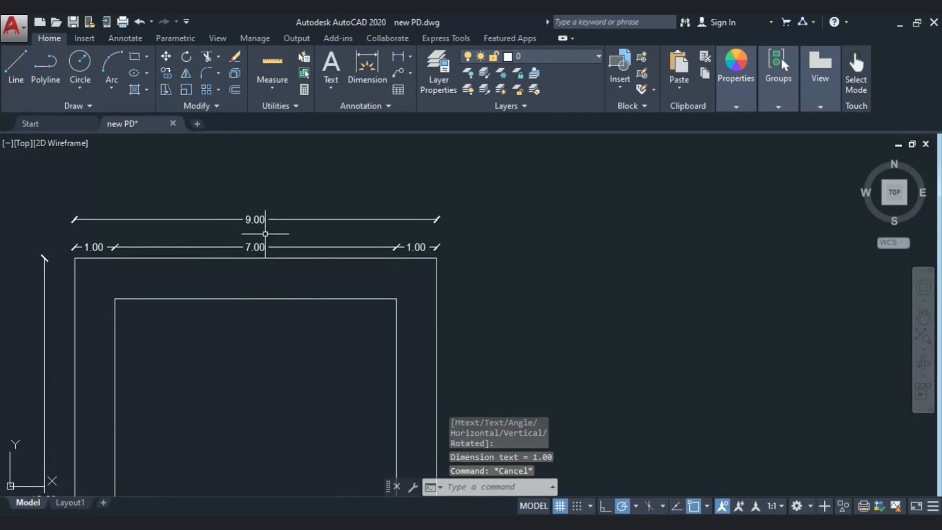
Step: Move the overall width dimension line closer to the row of smaller dimensions above the rectangle
click(265, 233)
click(238, 211)
click(256, 220)
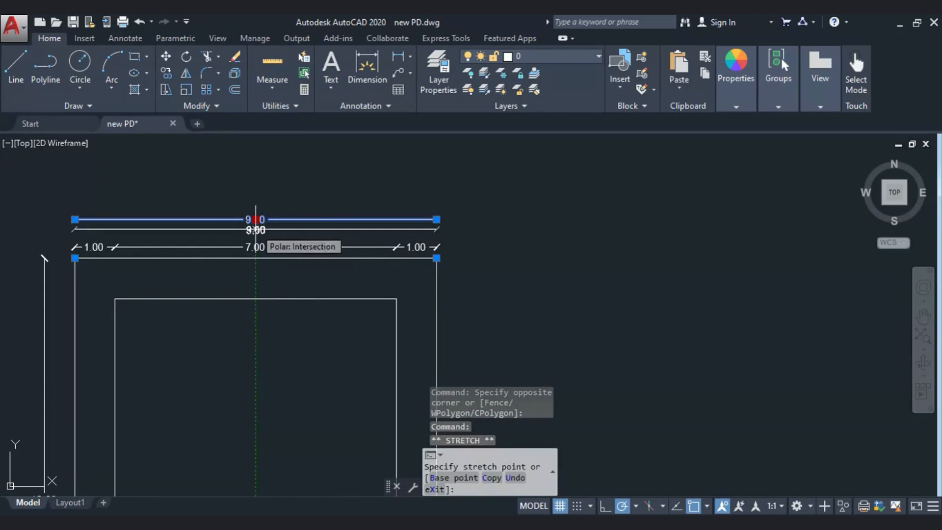
click(255, 231)
key(Escape)
Step: Add a vertical linear dimension for the top margin beside the outer rectangle's left edge
middle_drag(105, 374, 311, 286)
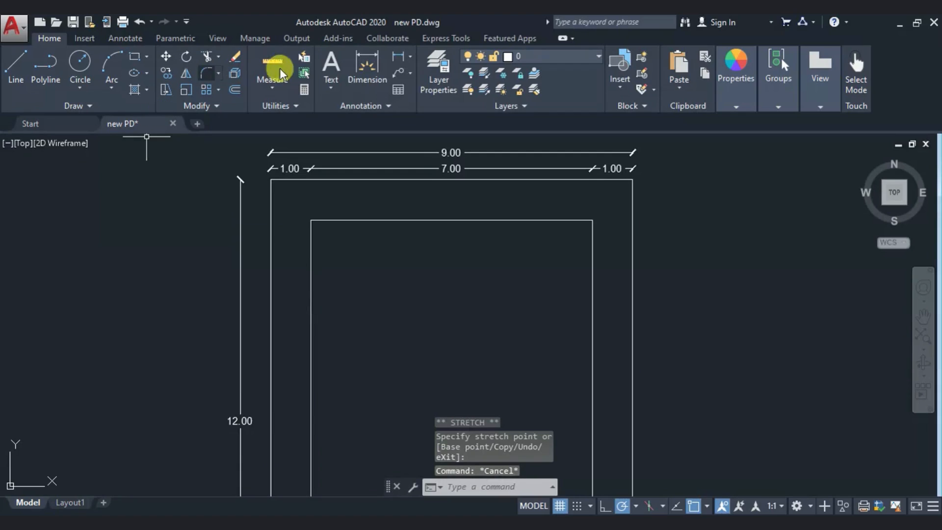
click(398, 74)
click(270, 179)
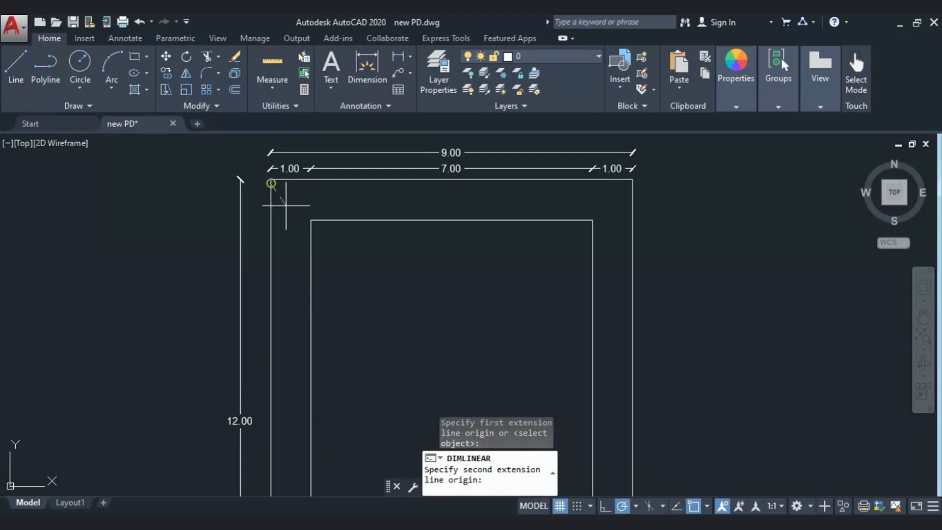
click(269, 218)
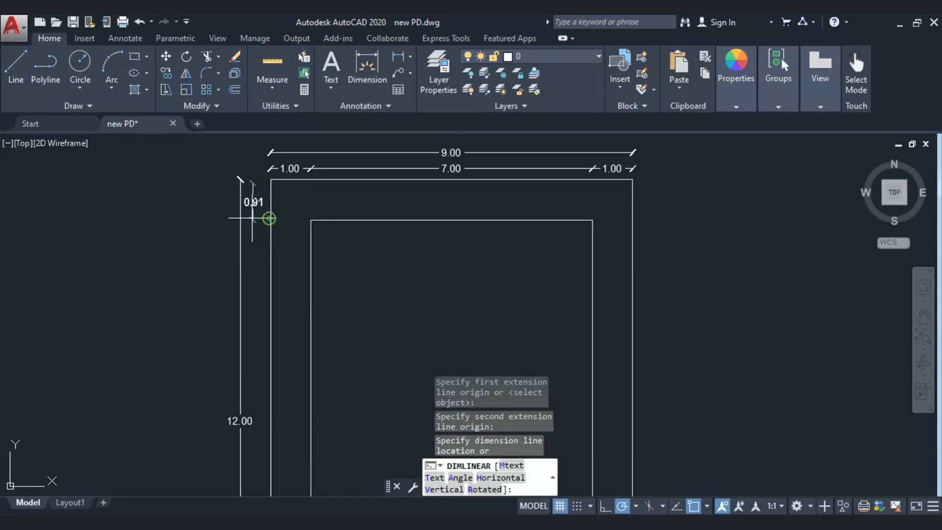
click(256, 218)
Step: Try to stretch the top margin dimension's lower extension origin to line up with the inner rectangle's top edge
scroll(256, 218, up, 3)
click(253, 208)
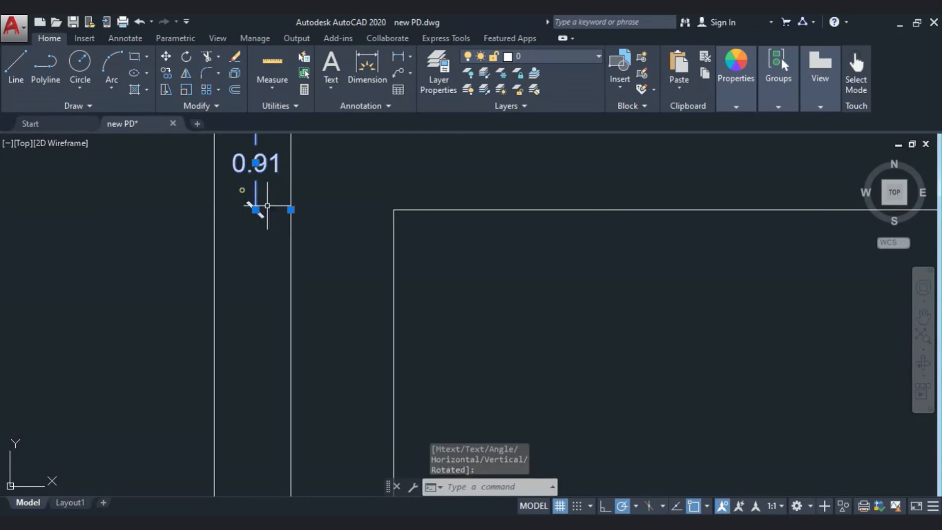
click(296, 215)
click(294, 212)
click(291, 210)
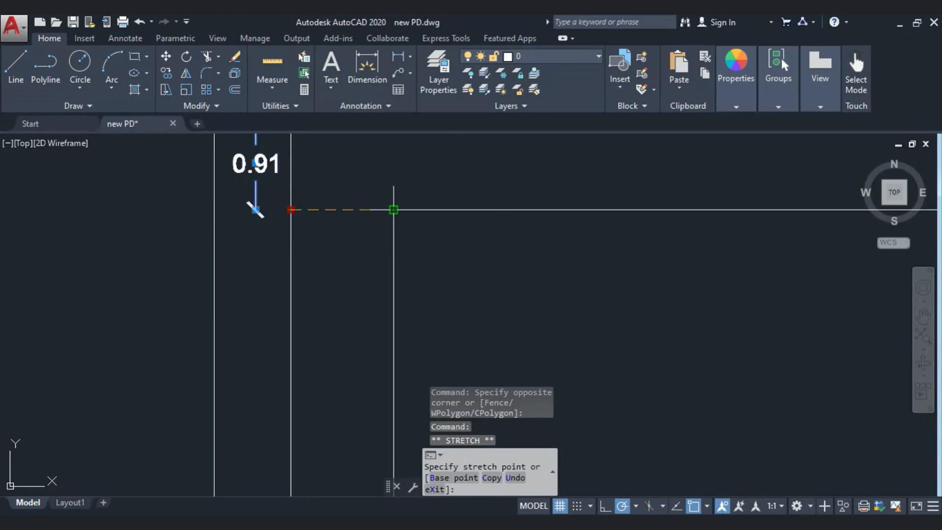
click(290, 210)
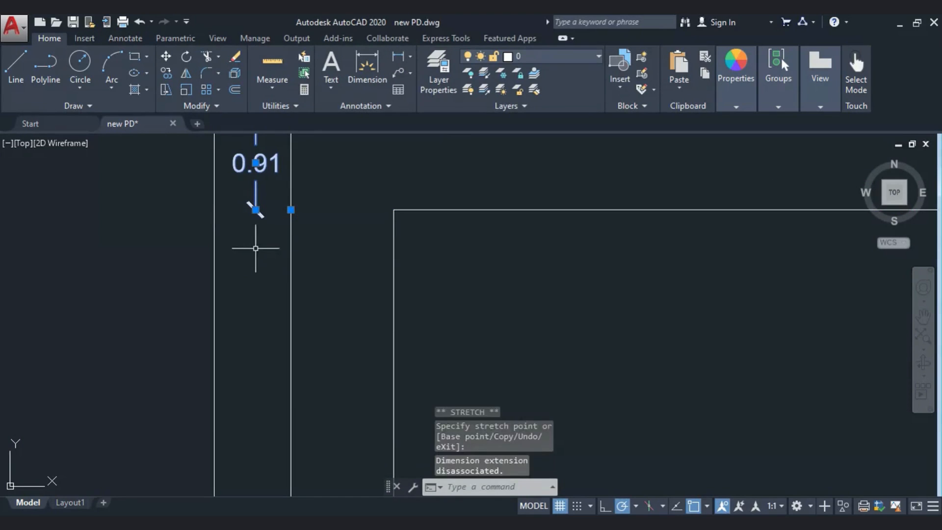
Step: Delete the inaccurate vertical top margin dimension beside the left edge
click(255, 251)
click(237, 208)
key(Delete)
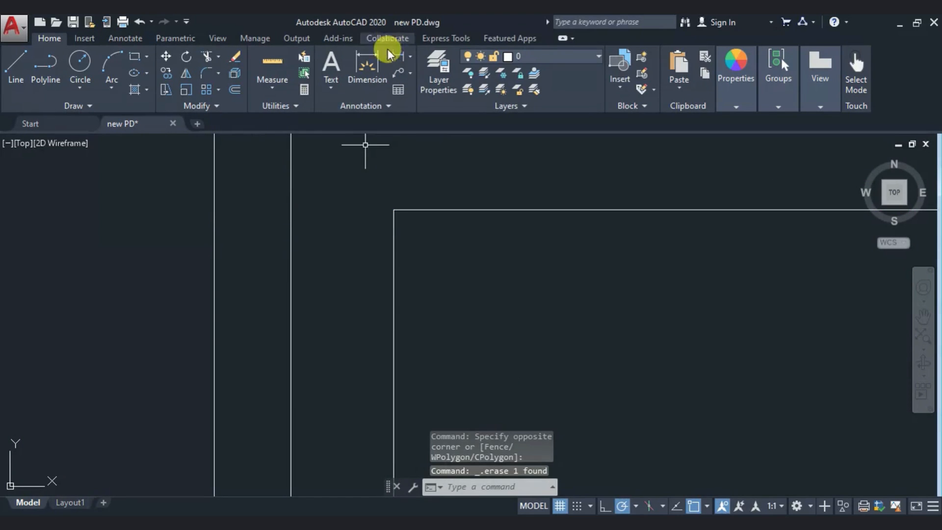
Step: Dimension the top margin vertically from the outer top-left corner to the inner top edge's level, placed inside the overall height dimension
click(386, 80)
click(267, 191)
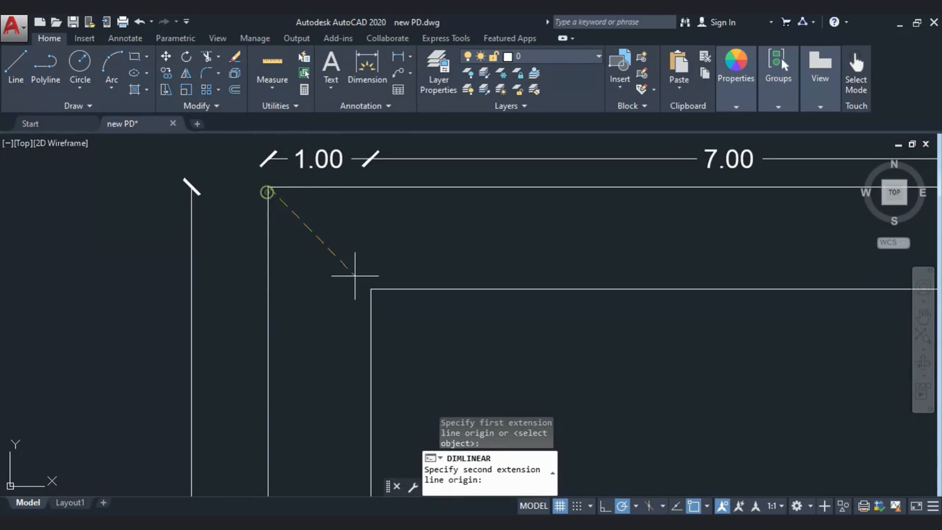
click(268, 288)
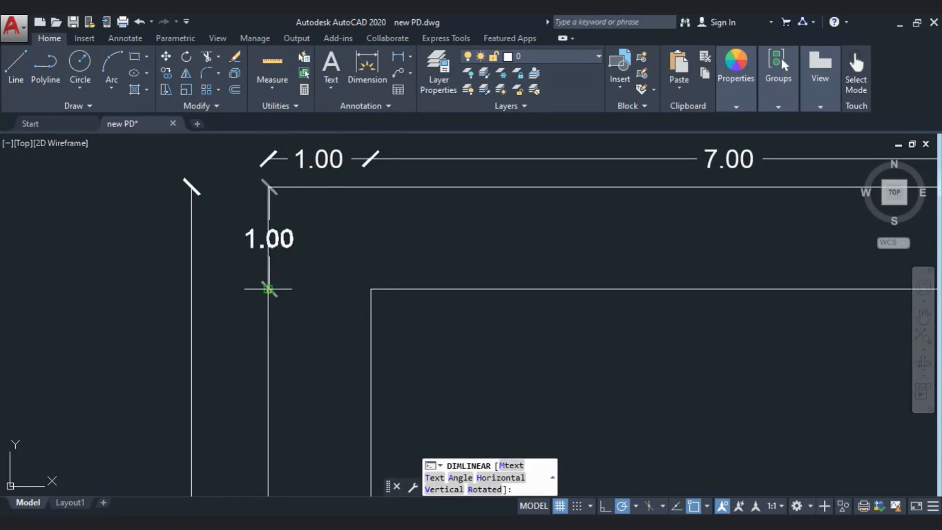
click(233, 288)
Step: Add a vertical linear dimension for the inner rectangle's height, in line with the top margin dimension
click(401, 59)
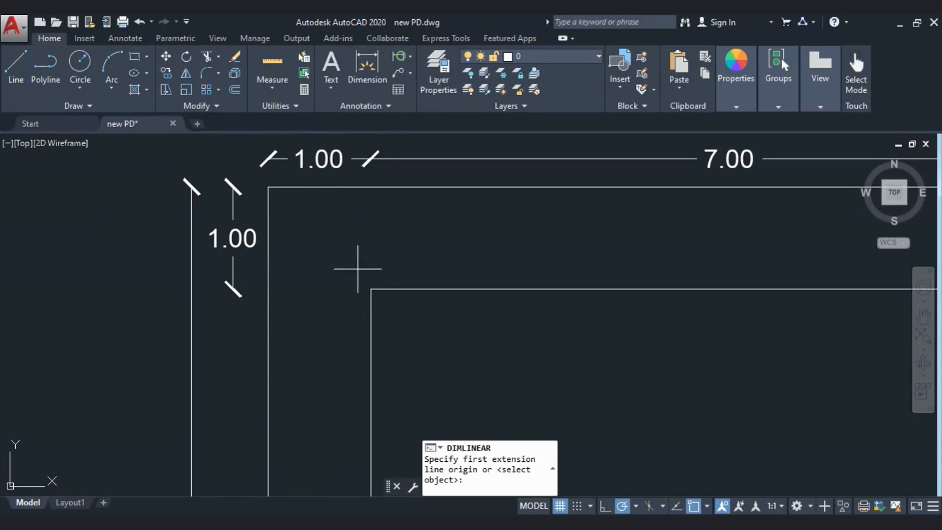
click(268, 289)
scroll(268, 287, down, 3)
scroll(282, 343, up, 2)
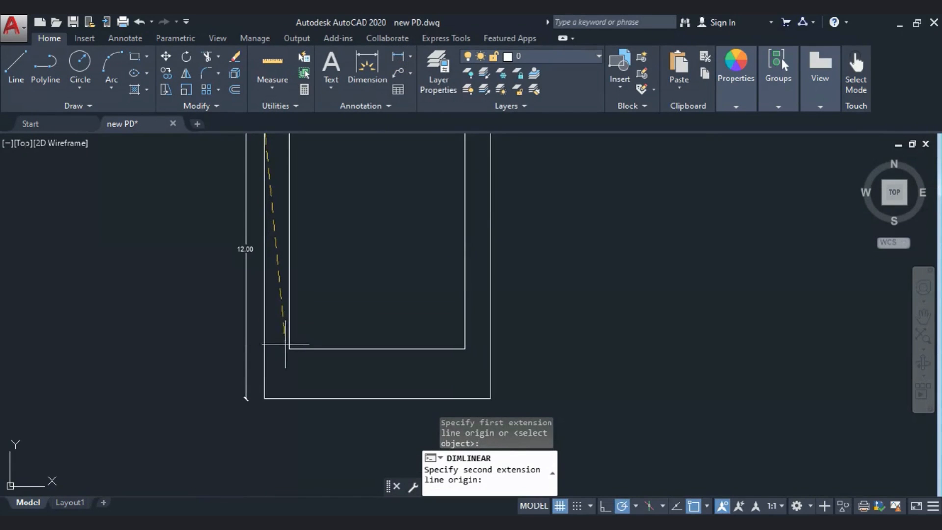
click(265, 349)
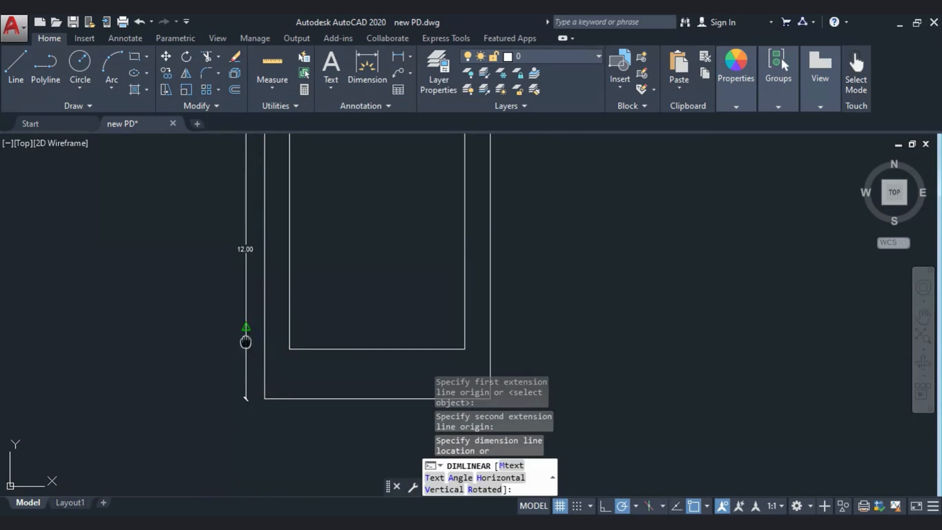
middle_drag(246, 340, 246, 456)
scroll(248, 284, up, 5)
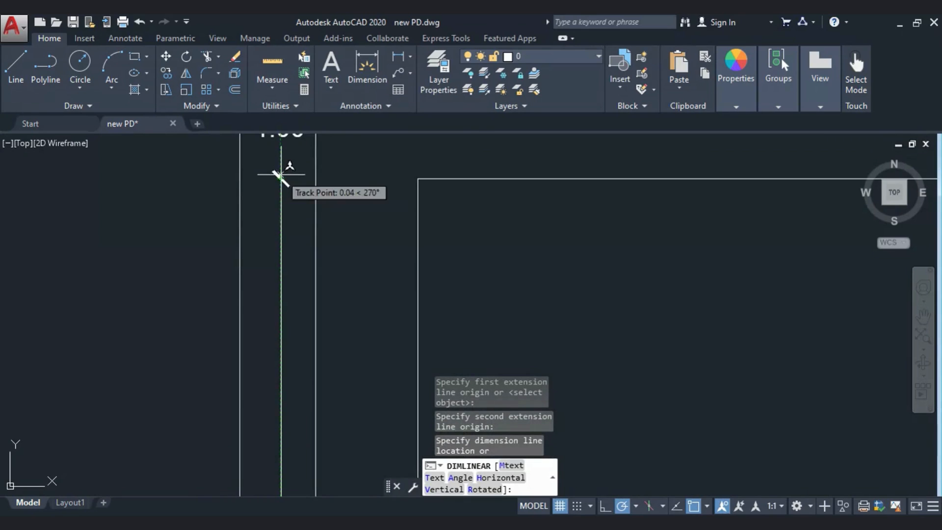
click(269, 165)
Step: Dimension the bottom margin vertically down to the outer bottom-left corner, in line with the inner height dimension
scroll(263, 221, down, 5)
scroll(280, 275, up, 5)
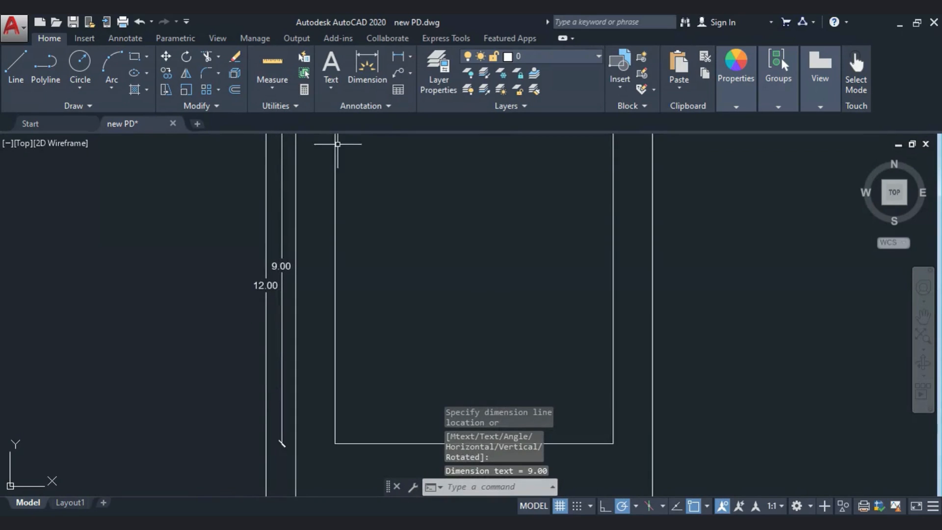
click(404, 60)
middle_drag(330, 425, 310, 255)
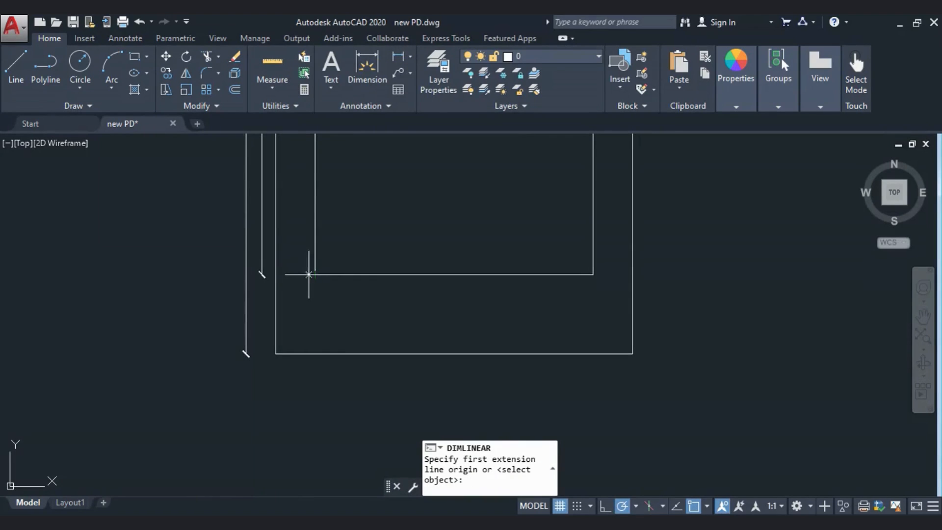
click(275, 273)
click(276, 353)
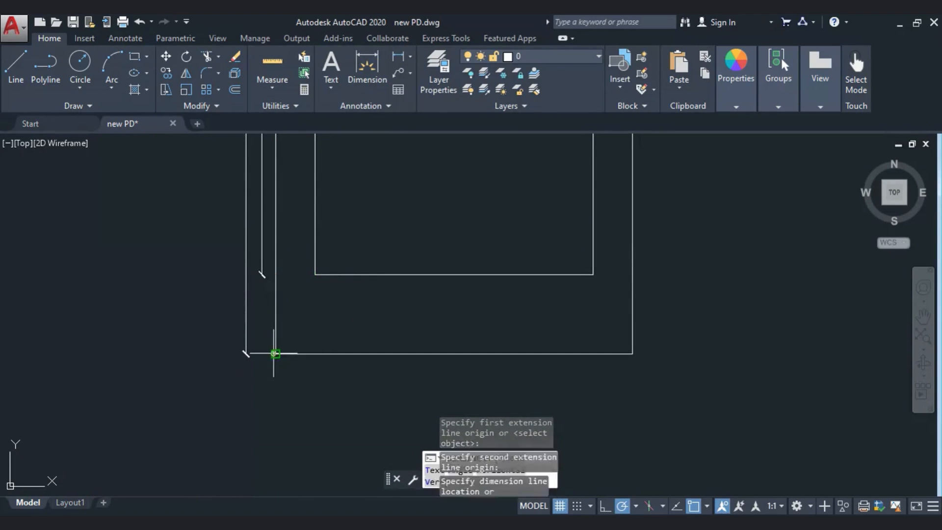
scroll(265, 277, up, 3)
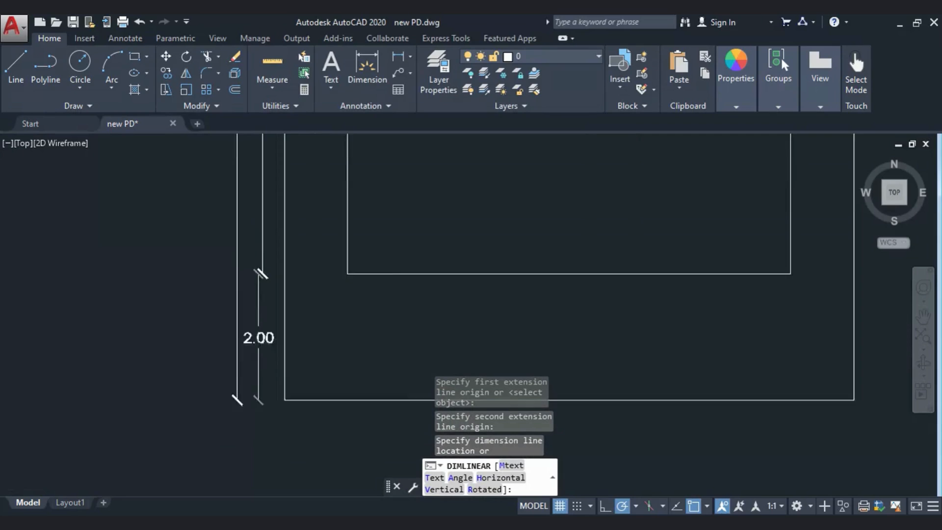
click(261, 269)
scroll(205, 330, down, 6)
scroll(221, 263, up, 2)
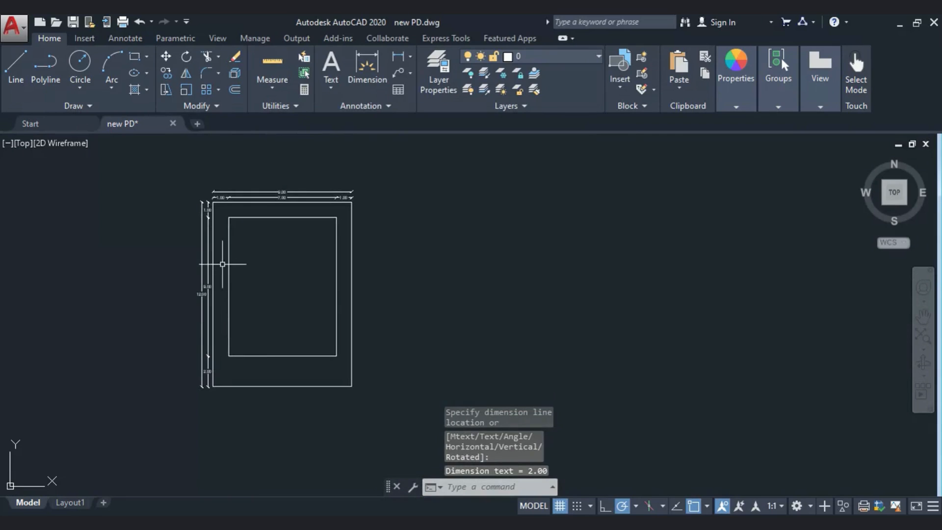
key(Escape)
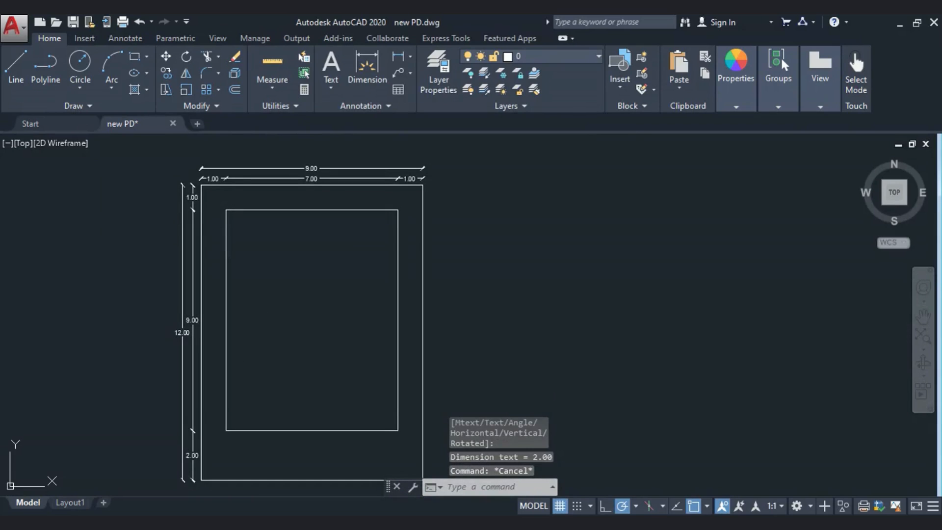
Step: Save the drawing
key(ctrl+s)
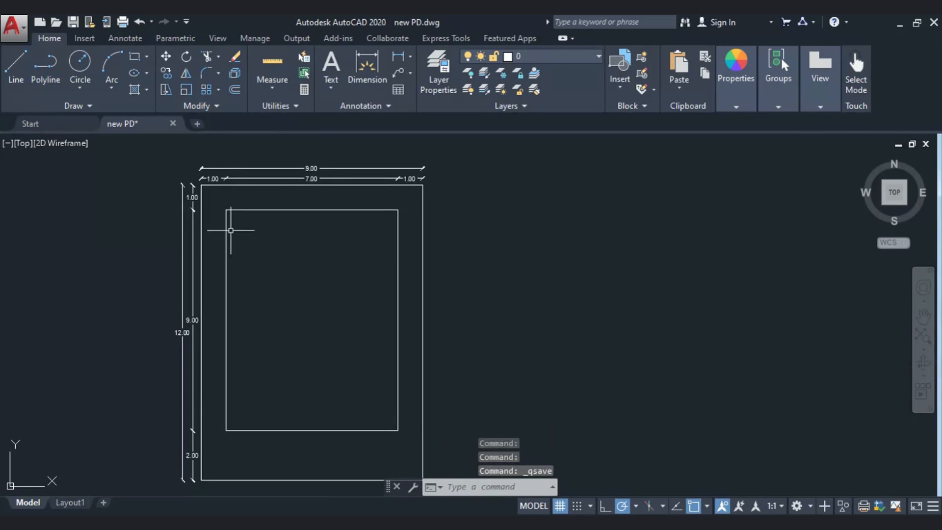
scroll(261, 261, up, 3)
scroll(259, 263, down, 3)
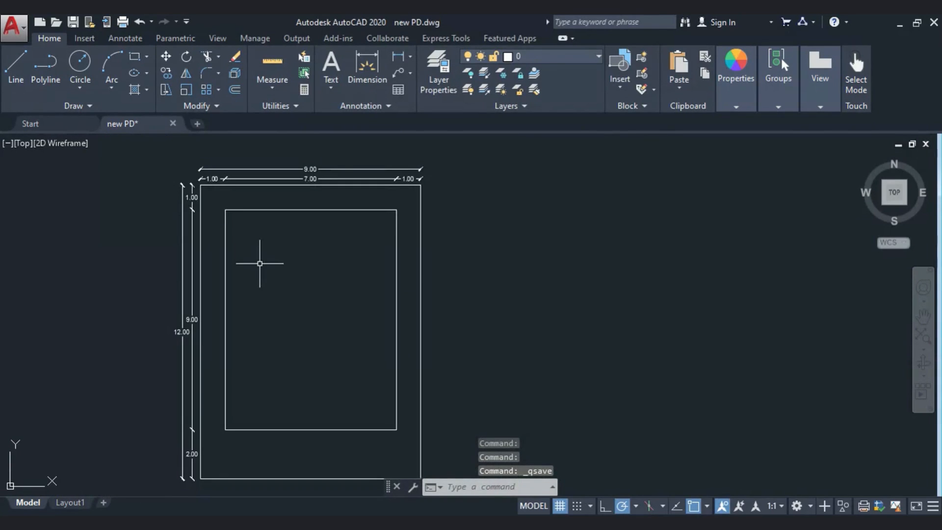
Step: Offset the inner rectangle's top and left edges inward by 0.23
text(o)
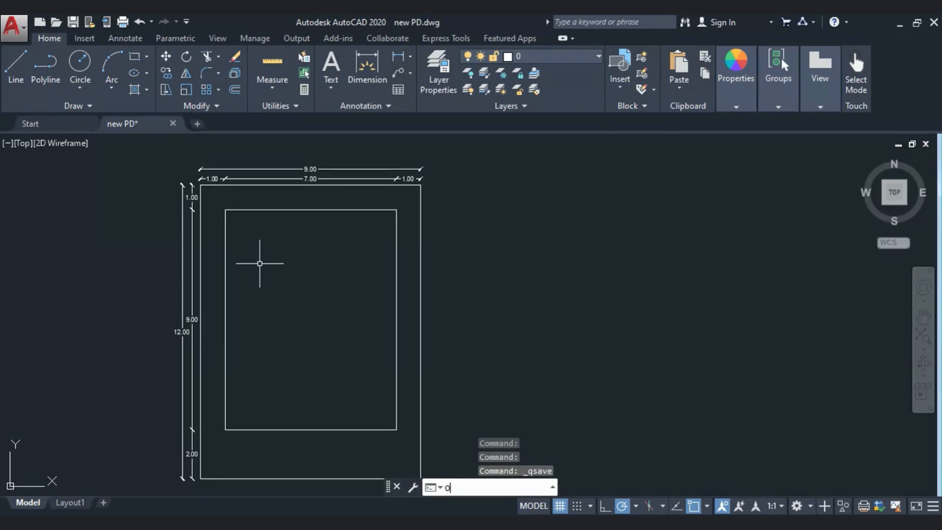
key(Return)
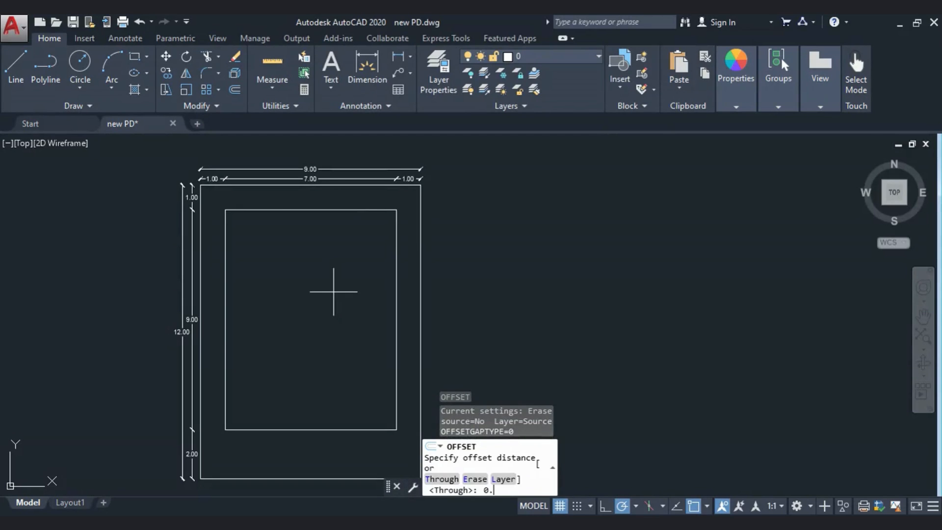
key(Return)
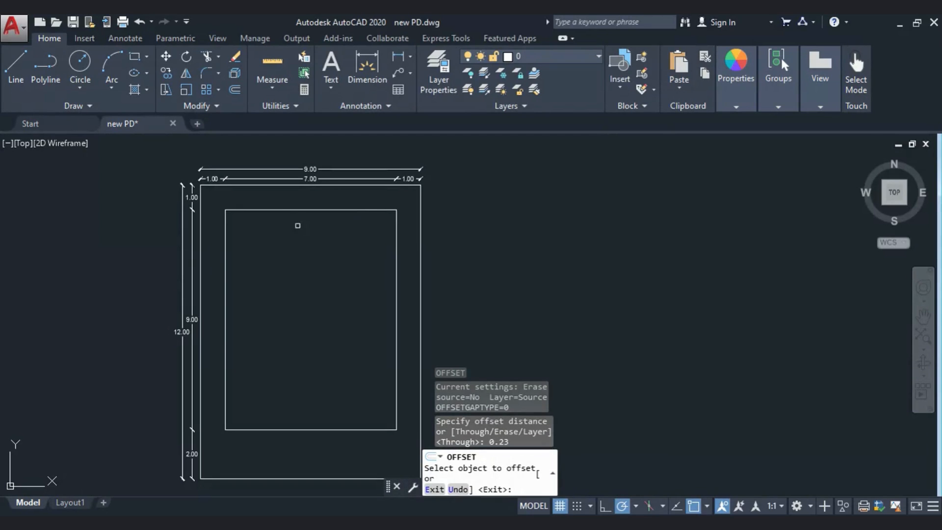
click(286, 209)
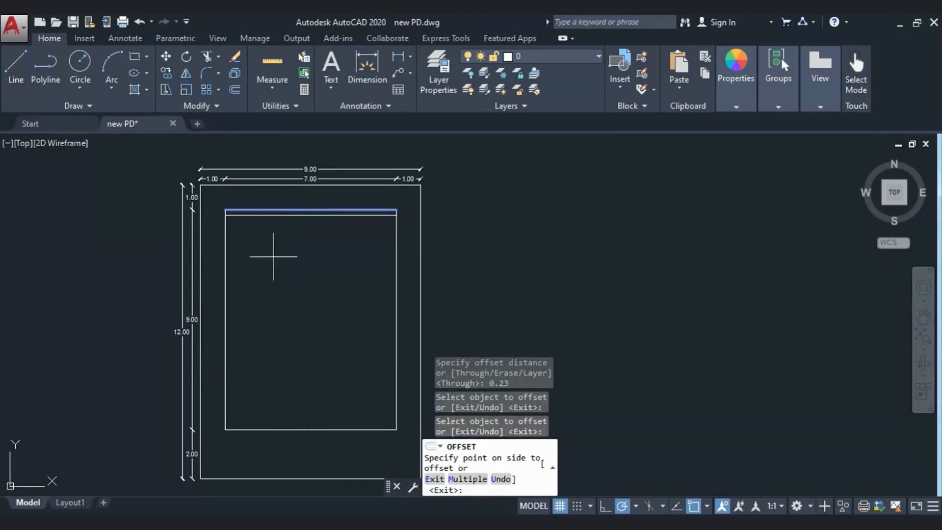
click(273, 257)
click(226, 236)
click(243, 237)
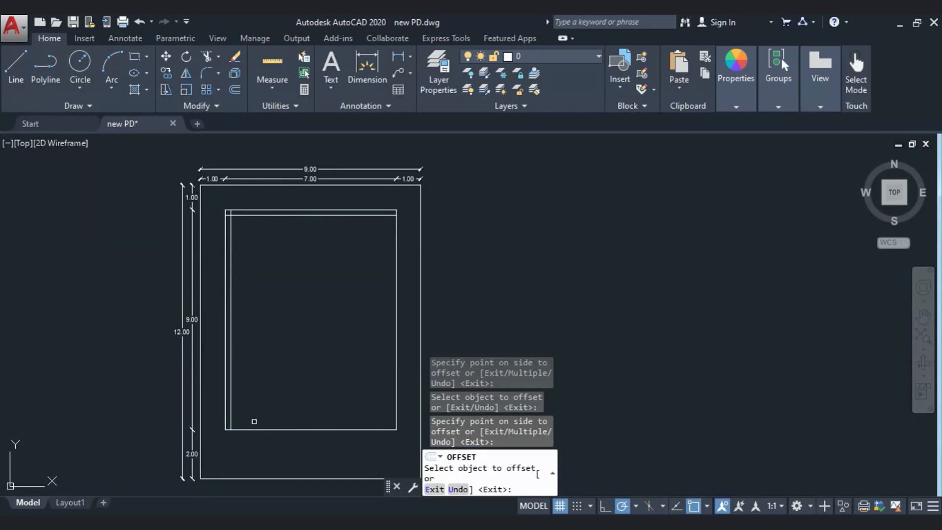
Step: Offset the inner rectangle's bottom and right edges inward by the same 0.23 distance
click(258, 431)
click(252, 406)
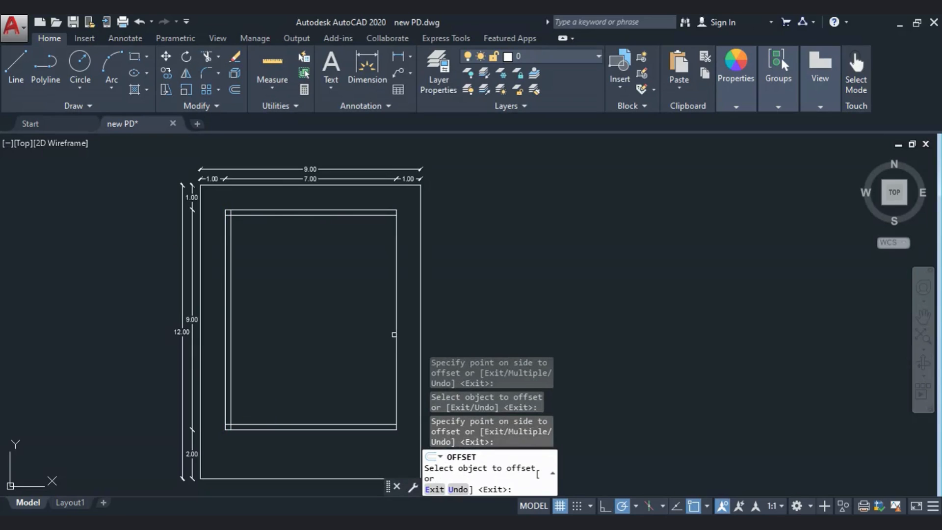
click(396, 335)
click(340, 331)
key(Escape)
key(Escape)
key(Escape)
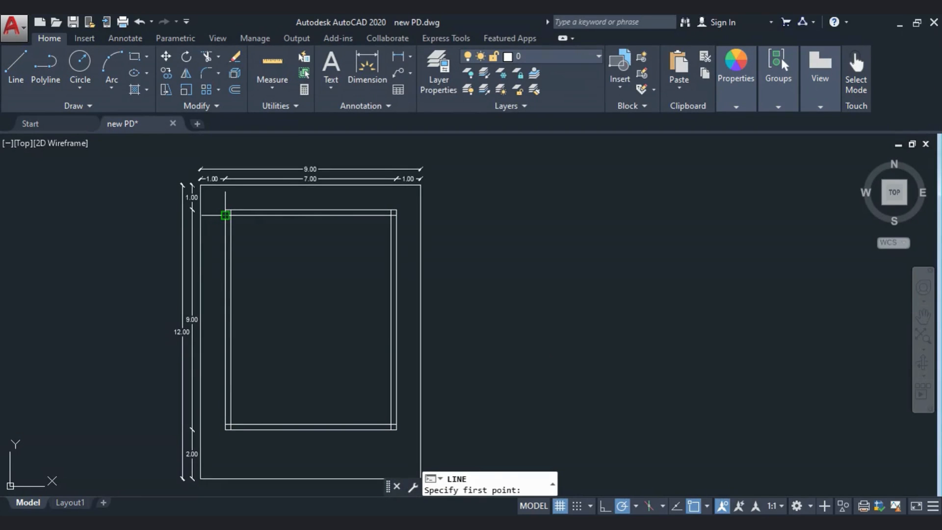
Step: Draw a line from the walls' inner top-left corner 3 units right, continuing straight down to the bottom wall's inner face
click(230, 215)
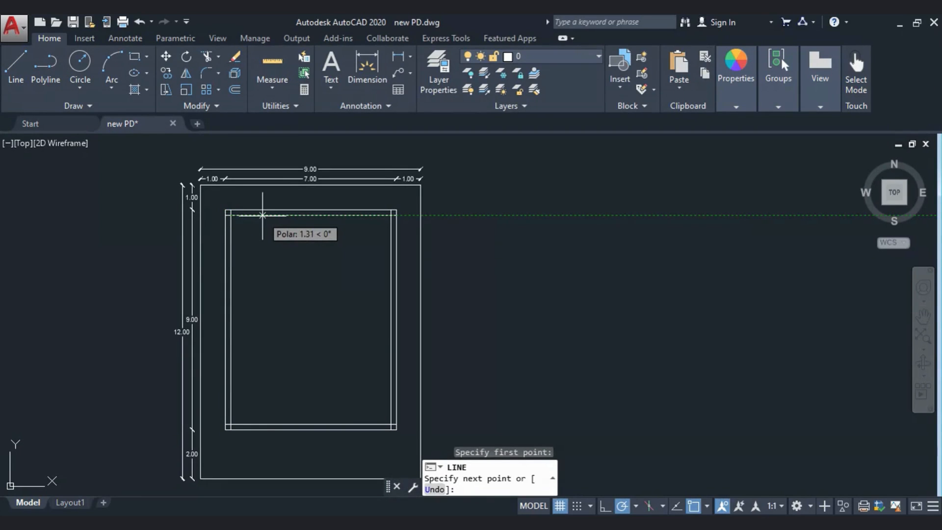
key(Return)
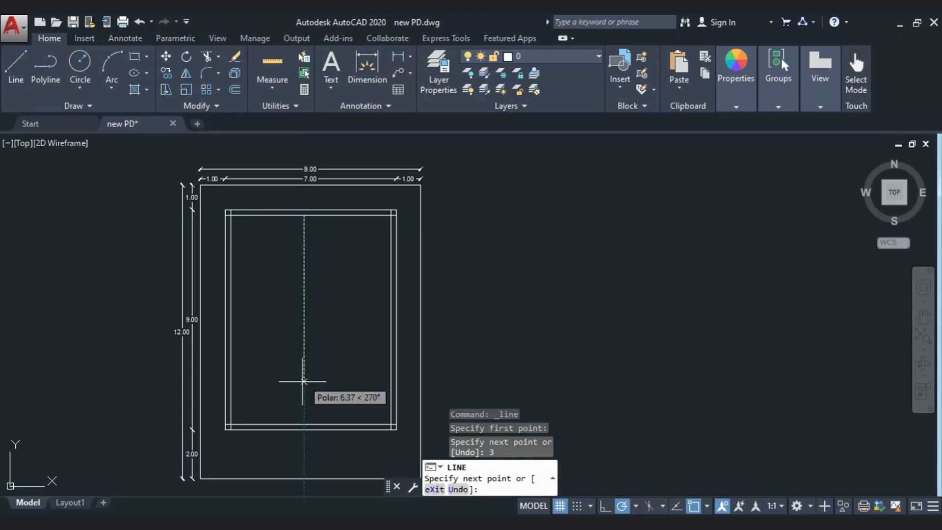
click(304, 424)
key(Escape)
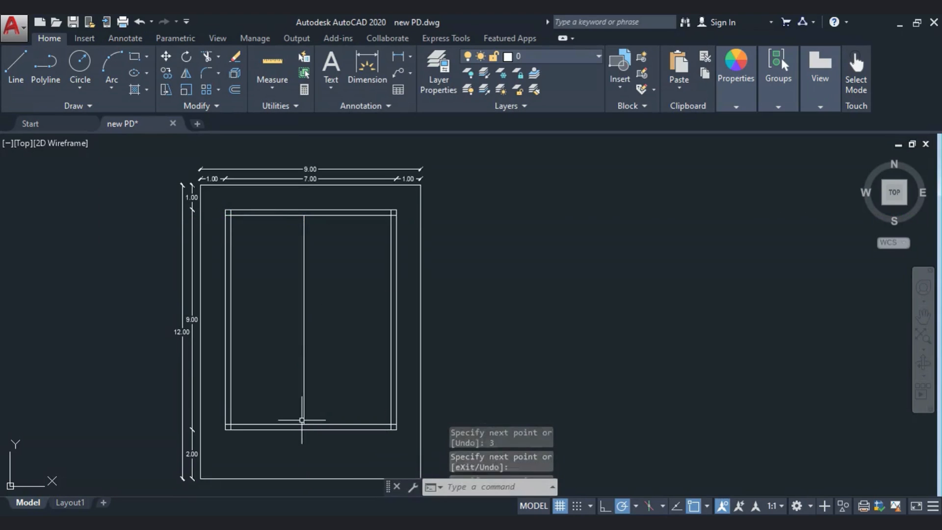
Step: Offset the new vertical partition line 0.23 to the right
text(o)
key(Return)
key(Return)
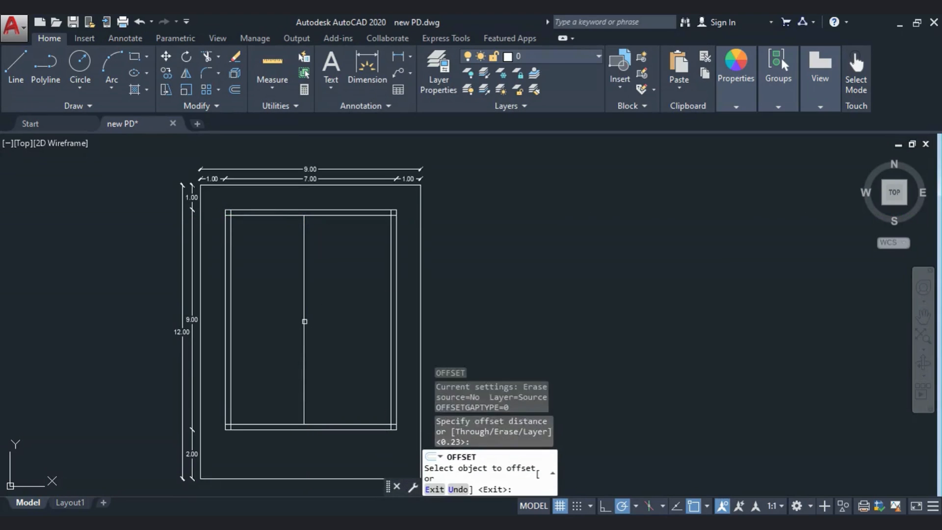
click(304, 312)
click(324, 321)
key(Escape)
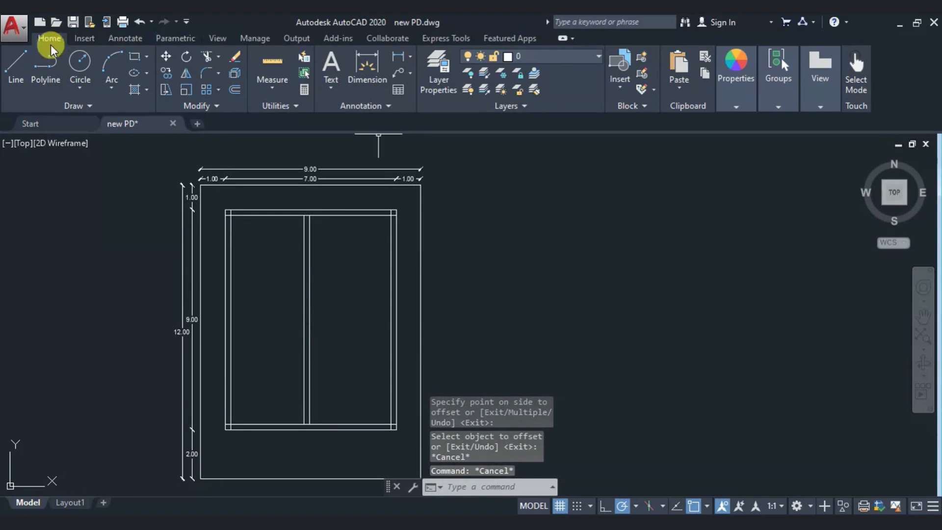
Step: Draw a line from the inner top-left corner 2.6 units down, continuing horizontally to the right wall's outer face
click(6, 61)
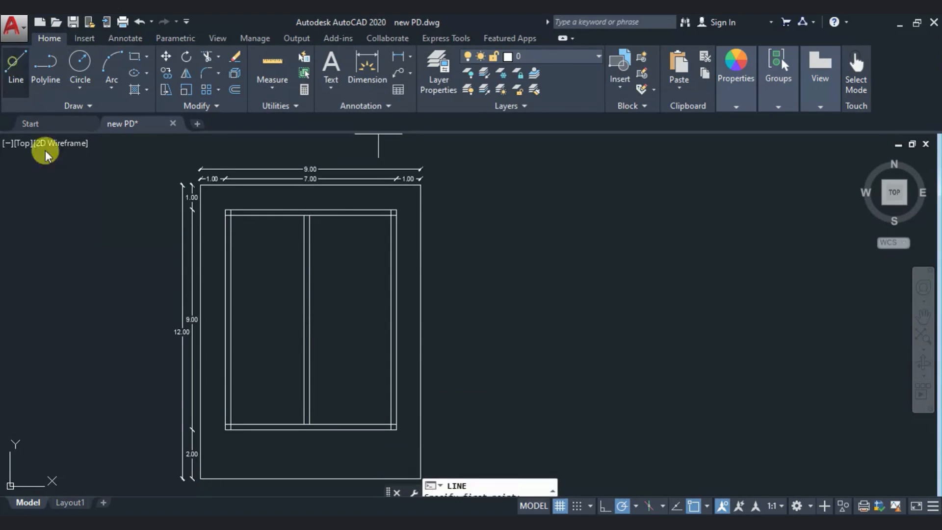
click(231, 215)
text(2.6)
key(Return)
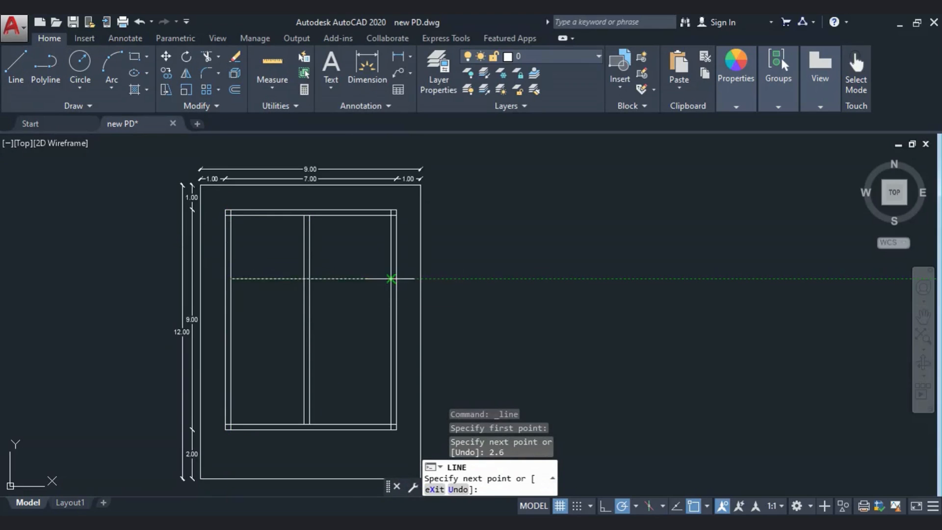
click(397, 278)
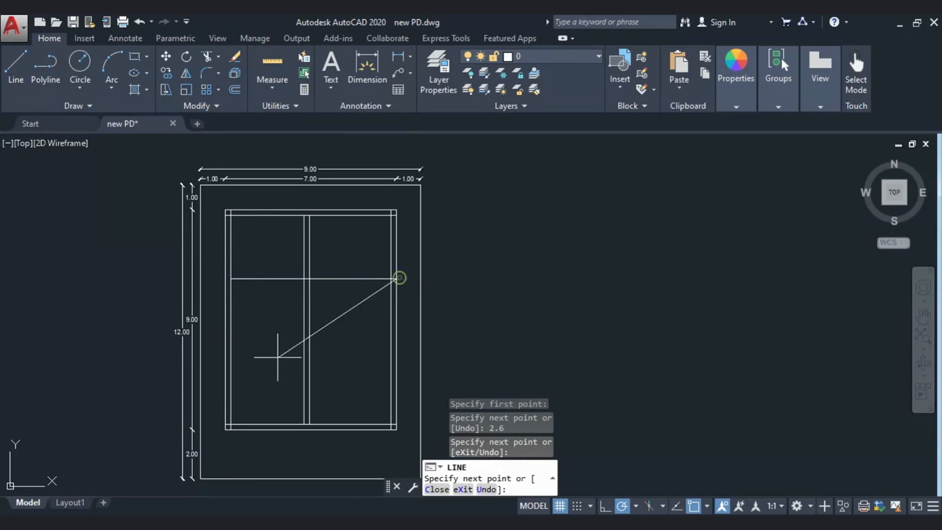
key(Return)
Step: Offset the new horizontal partition line 0.23 downward
text(o)
key(Return)
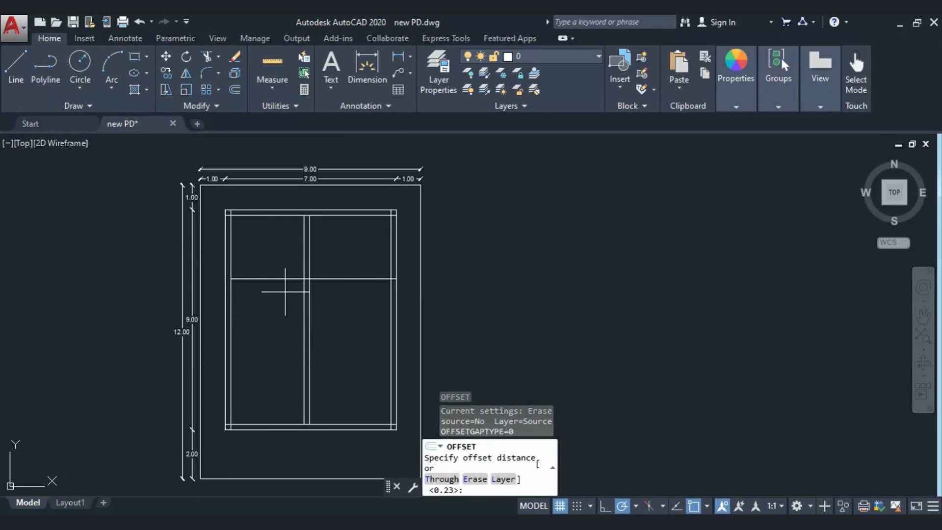
key(Return)
click(283, 278)
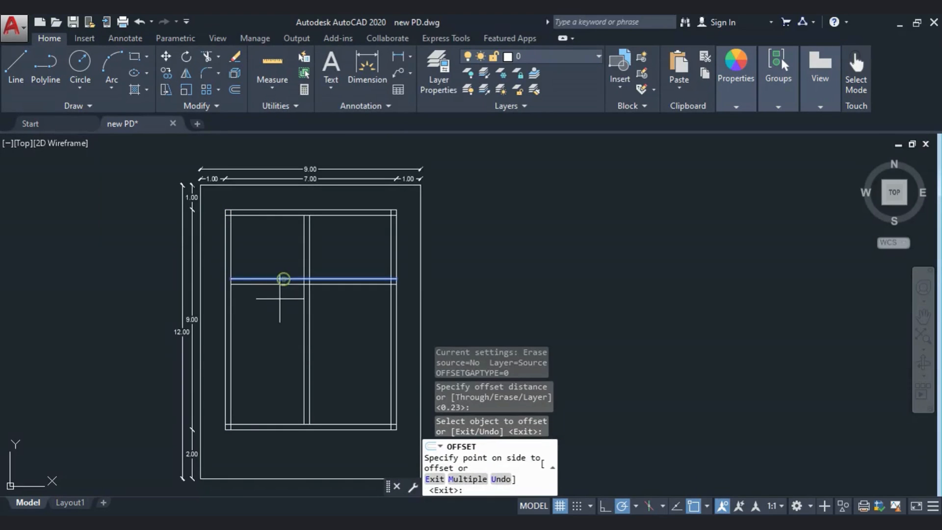
click(280, 300)
key(Escape)
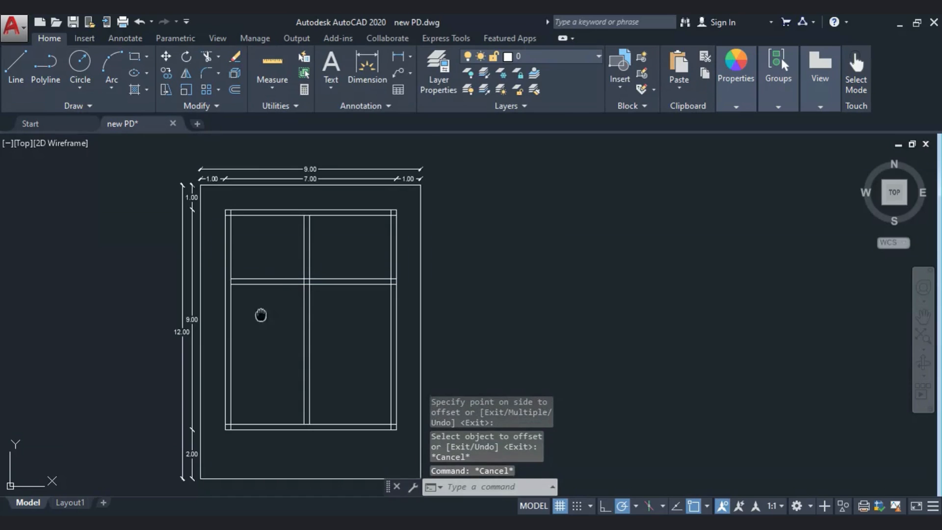
middle_drag(259, 316, 258, 278)
key(Escape)
key(Escape)
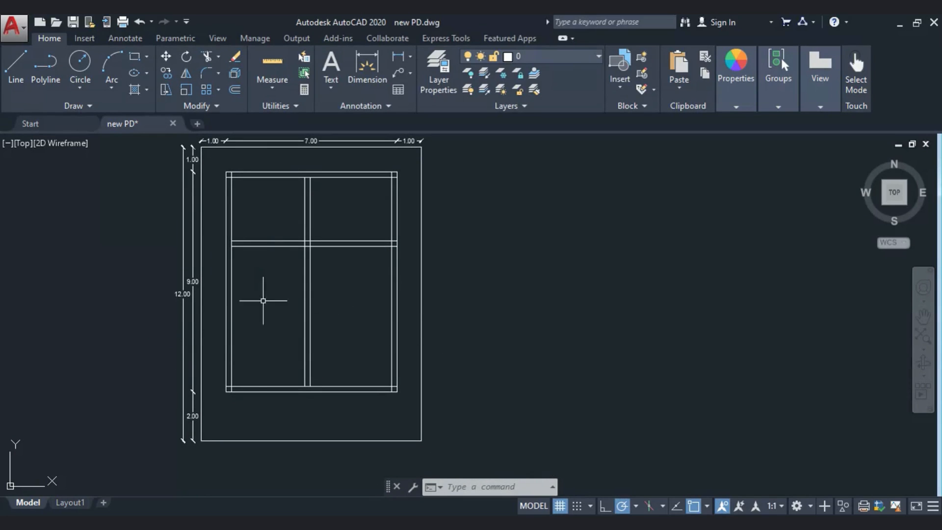
Step: Draw a line from the left wall's inner face at the outer bottom edge 2.73 up, continuing horizontally to the vertical partition's right face
click(10, 78)
scroll(224, 377, up, 4)
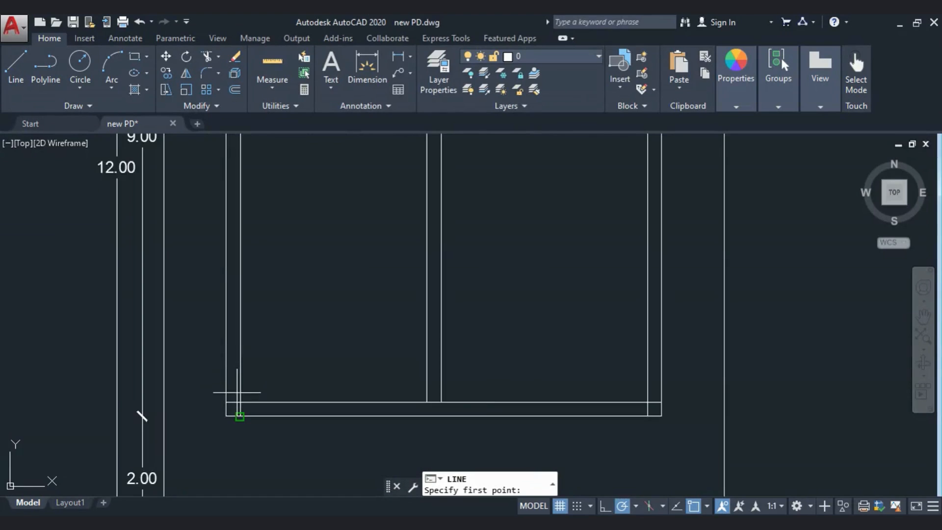
click(240, 417)
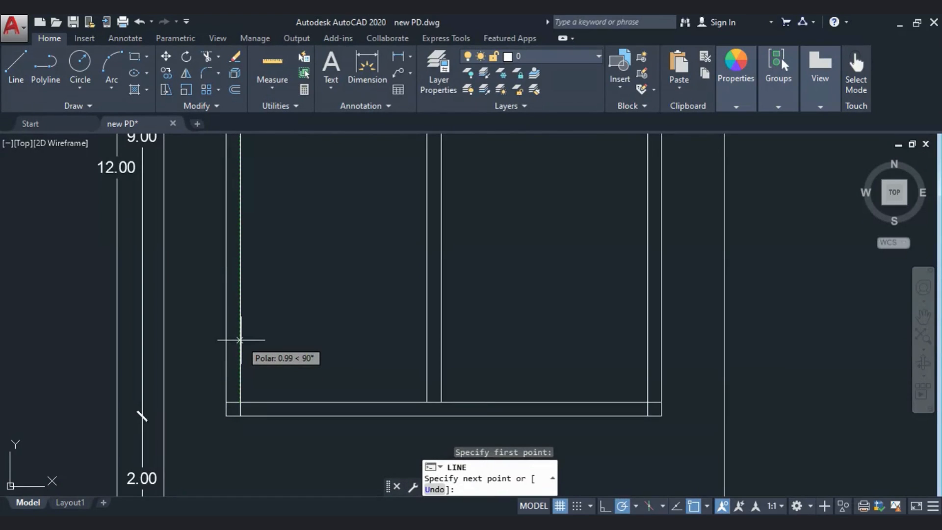
text(2.73)
key(Return)
scroll(230, 280, down, 5)
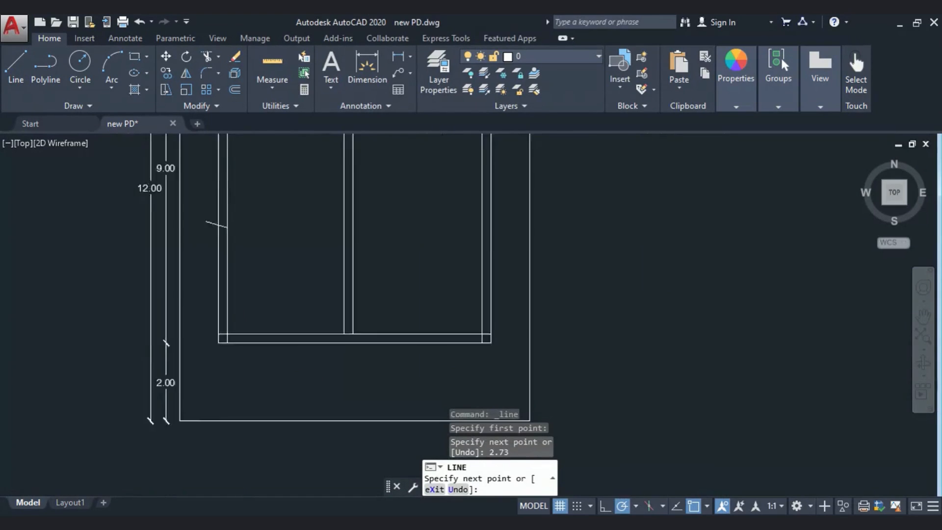
scroll(270, 224, up, 4)
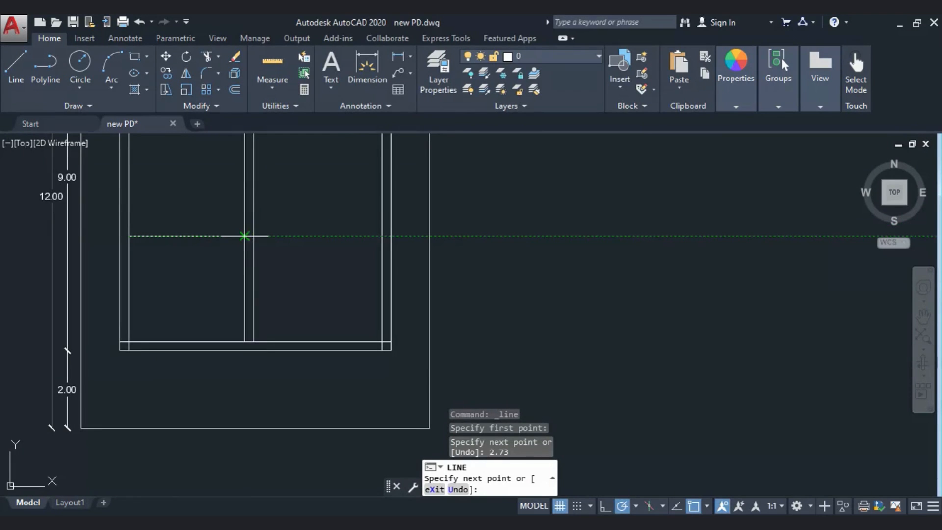
click(253, 236)
key(Escape)
Step: Offset the lower-left horizontal partition line 0.23 upward
text(o)
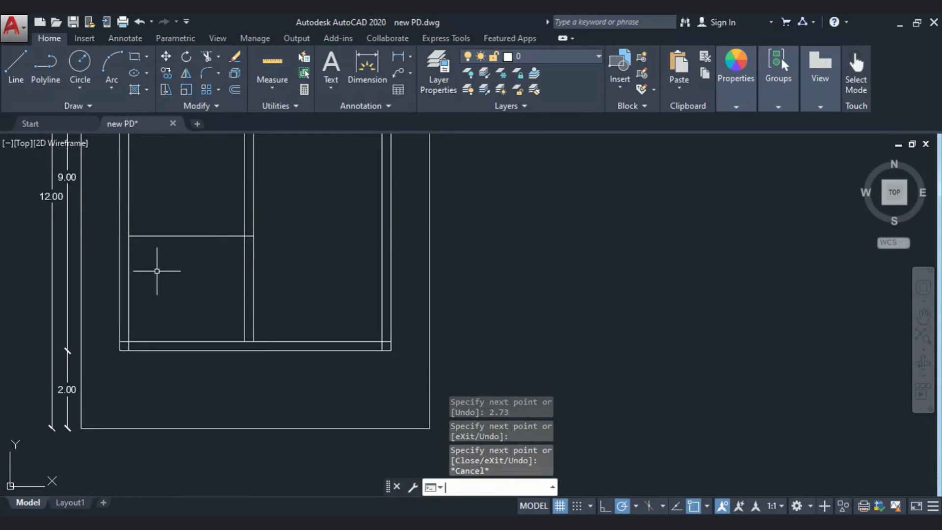
key(Return)
key(Return)
click(192, 236)
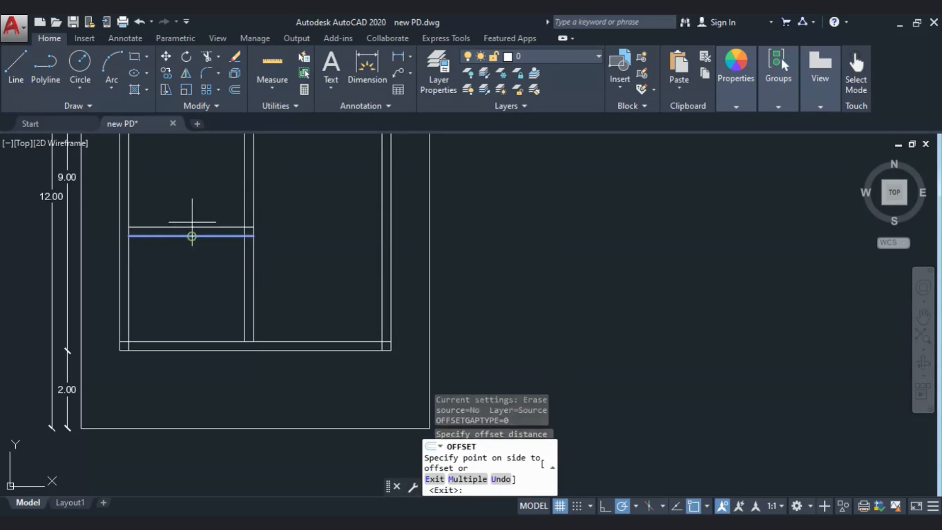
click(192, 218)
middle_drag(188, 273, 170, 394)
key(Escape)
key(Escape)
key(Escape)
key(Escape)
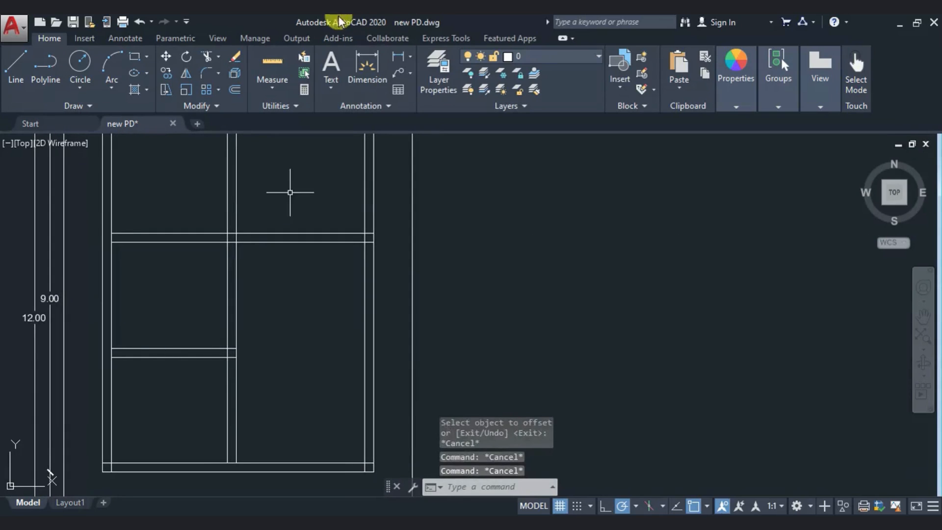
Step: Start a line where the upper horizontal partition's lower face meets the right wall's inner face, running 2 units left
mouse_move(288, 379)
middle_down()
mouse_move(289, 431)
mouse_move(305, 329)
mouse_move(304, 355)
middle_up()
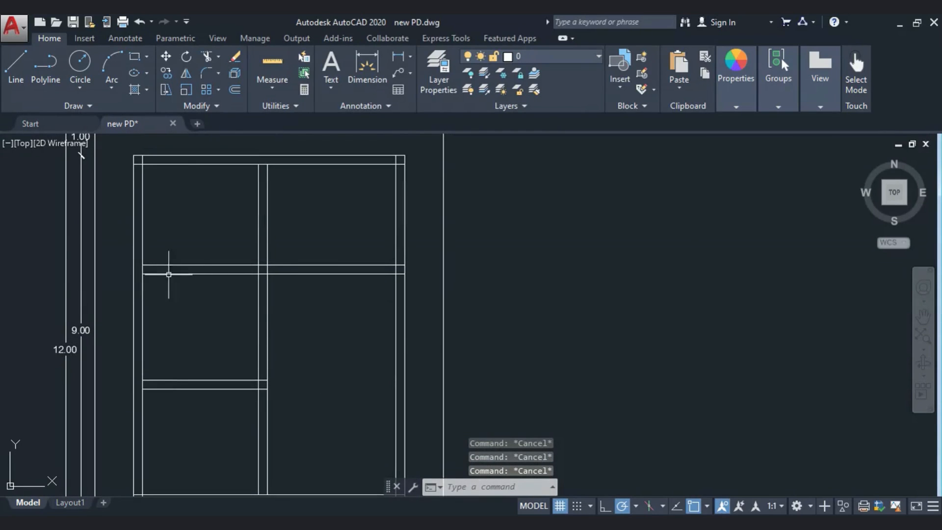
click(48, 65)
click(22, 67)
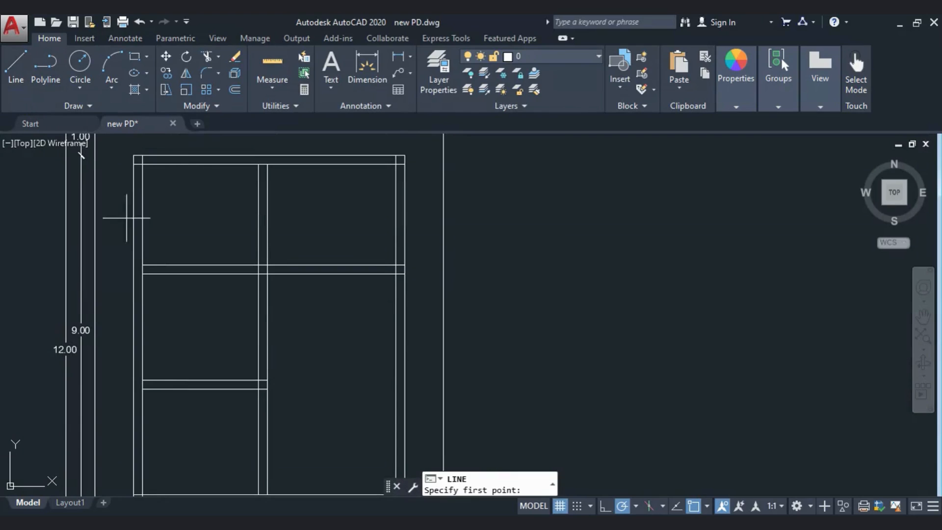
scroll(310, 334, up, 2)
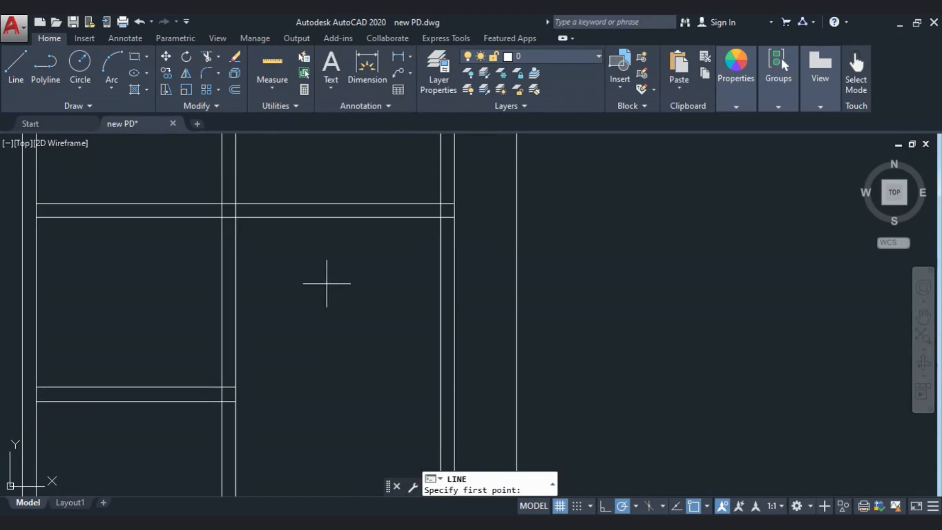
click(440, 217)
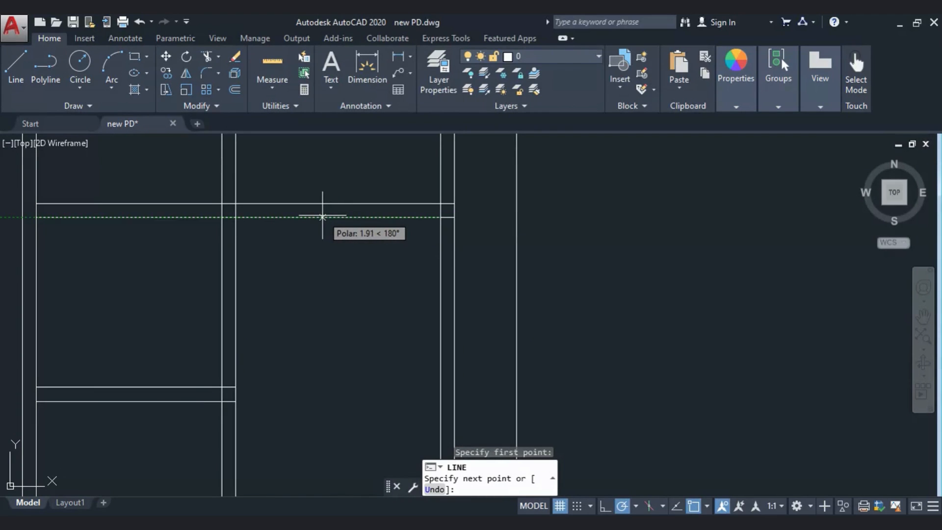
text(2)
key(Return)
text(1)
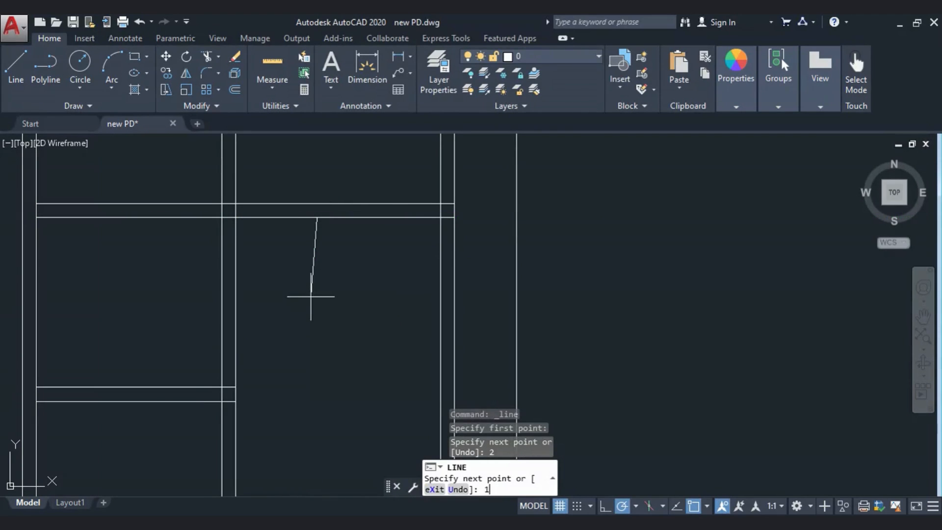
key(Return)
key(ctrl+z)
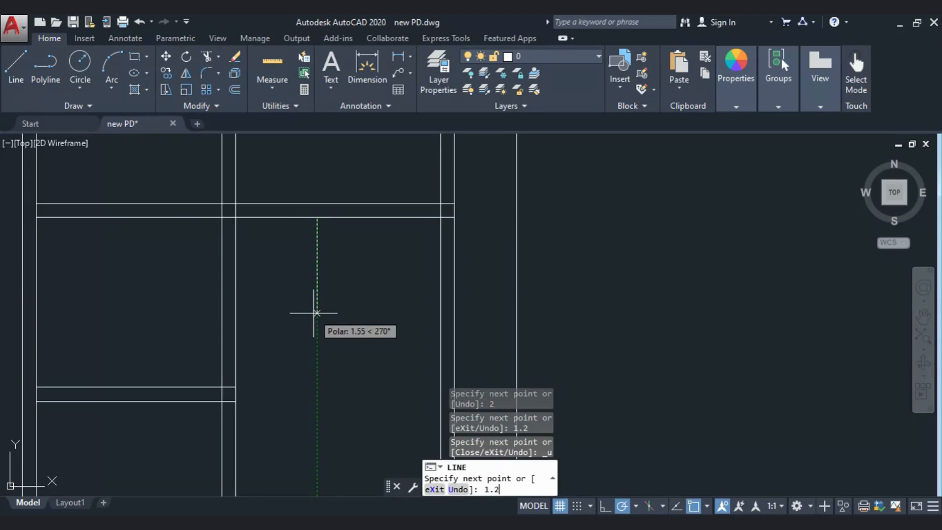
Step: Continue the line 1.2 units down and horizontally back to the right wall's inner face, closing off the small room
text(1.2)
key(Return)
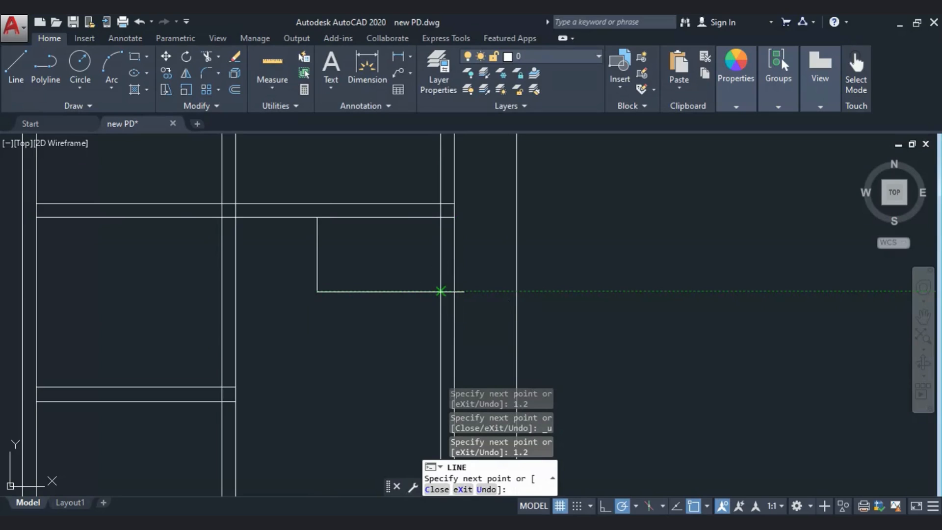
click(441, 290)
key(Escape)
Step: Offset the small room's lower line 0.23 downward and its left line 0.23 to the left
text(o)
key(Return)
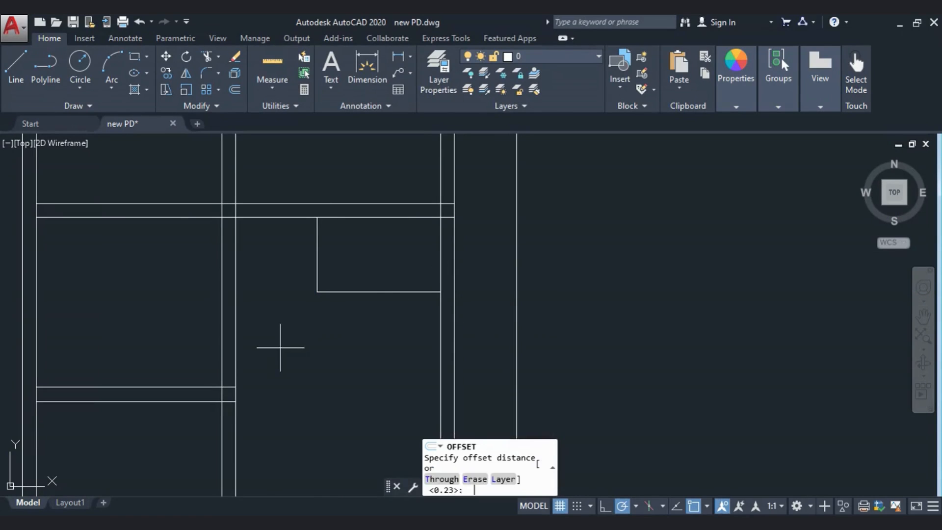
key(Return)
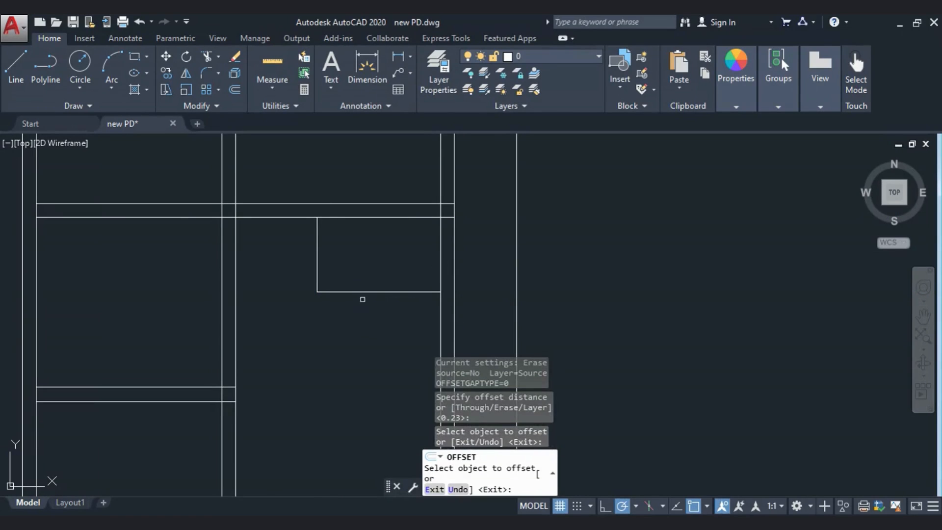
click(362, 291)
click(361, 322)
click(317, 256)
click(281, 254)
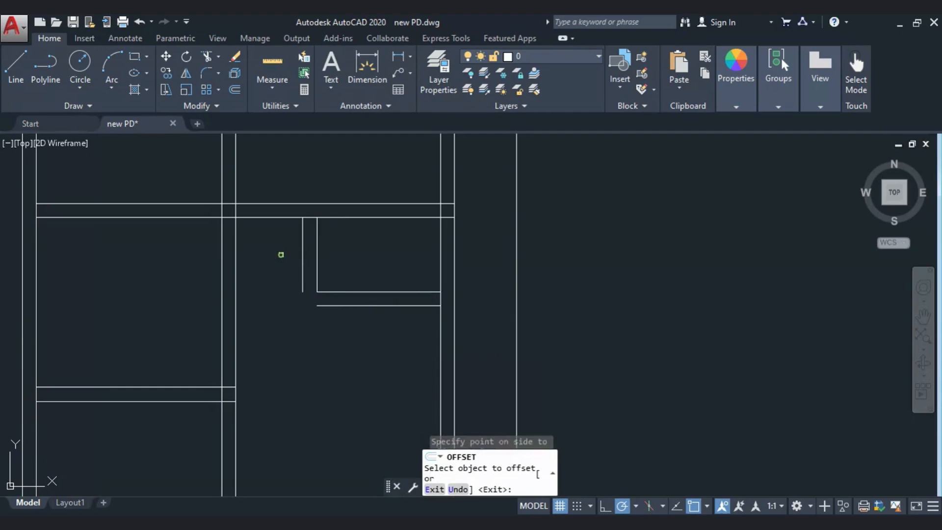
key(Escape)
key(Escape)
Step: Measure the horizontal gap between the vertical partition's right face and the small room's outer left line
click(398, 55)
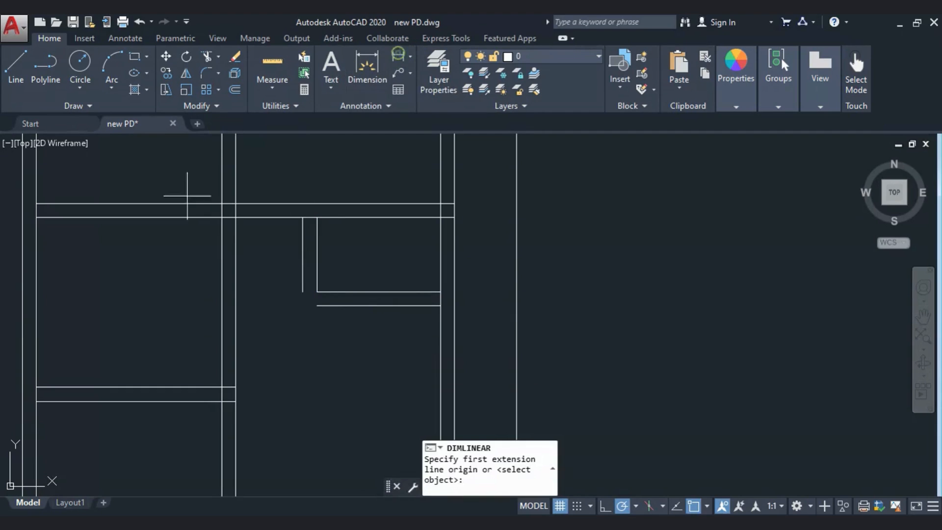
click(235, 217)
click(303, 218)
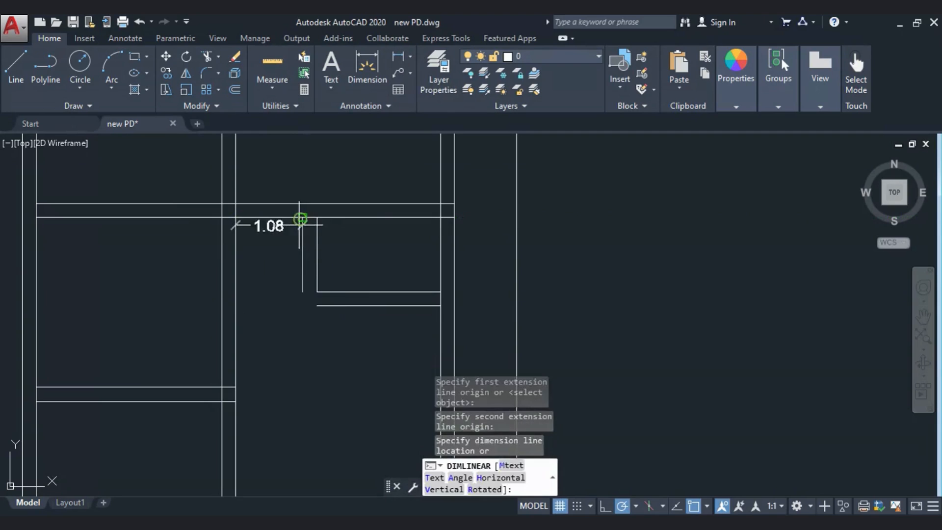
key(Escape)
Step: Fillet the small room's outer left and outer lower lines with radius 0 into a closed corner
scroll(258, 294, down, 5)
scroll(263, 301, up, 5)
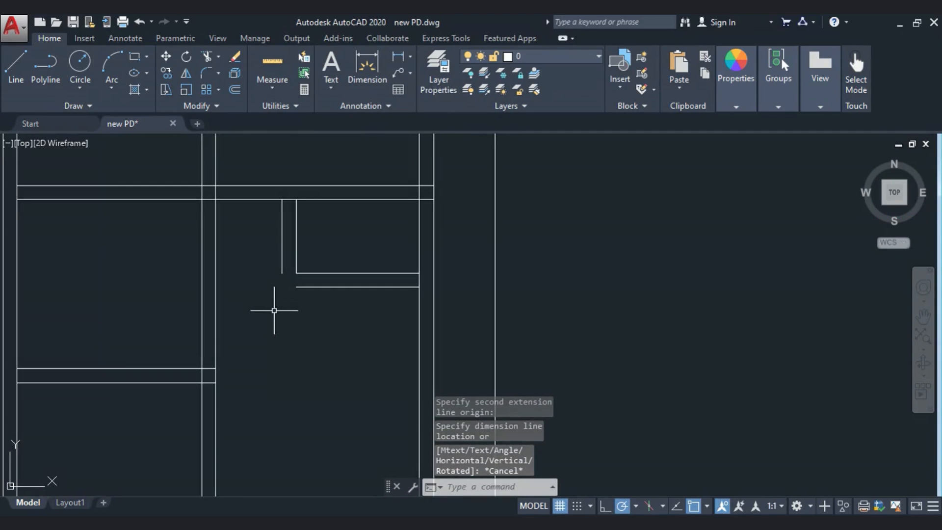
text(f)
key(Return)
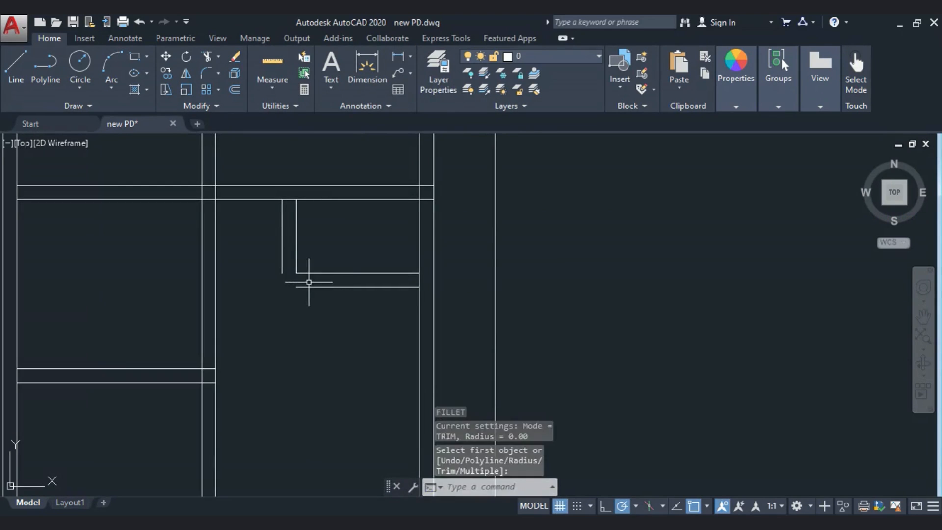
click(283, 265)
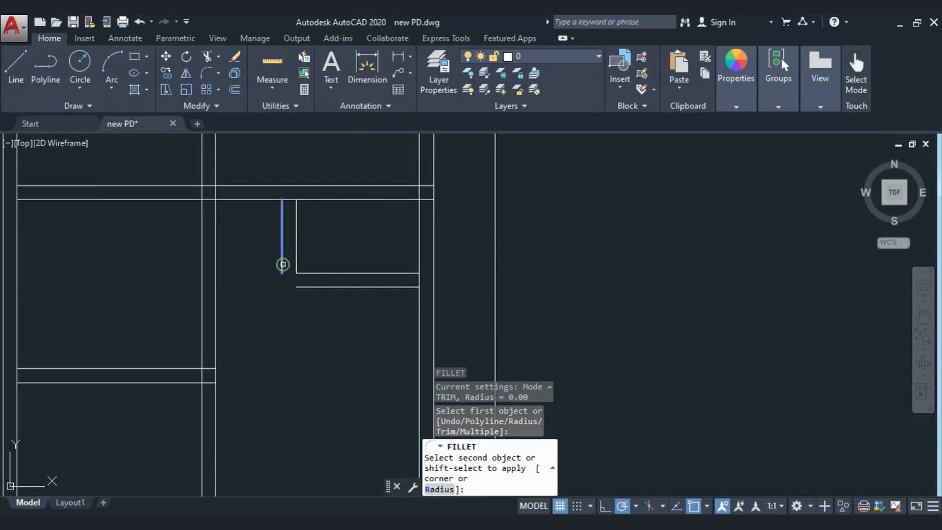
click(304, 289)
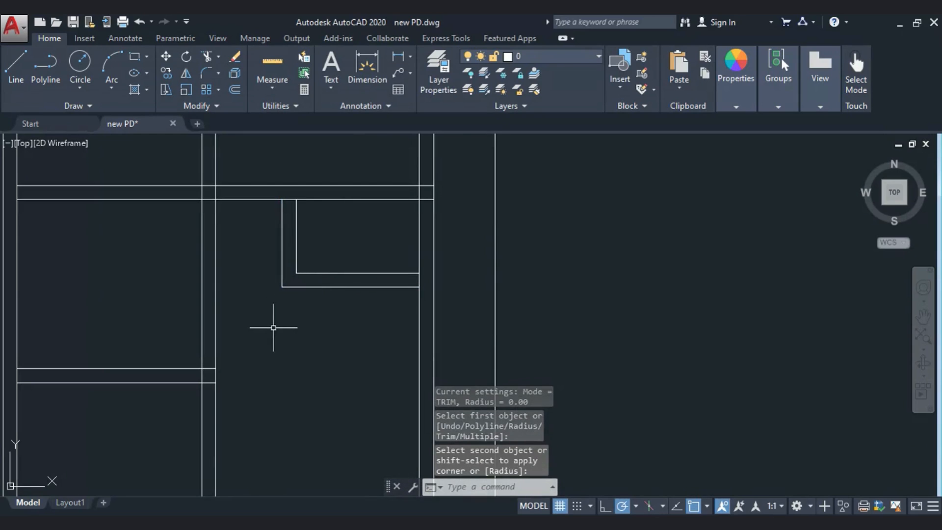
key(F1)
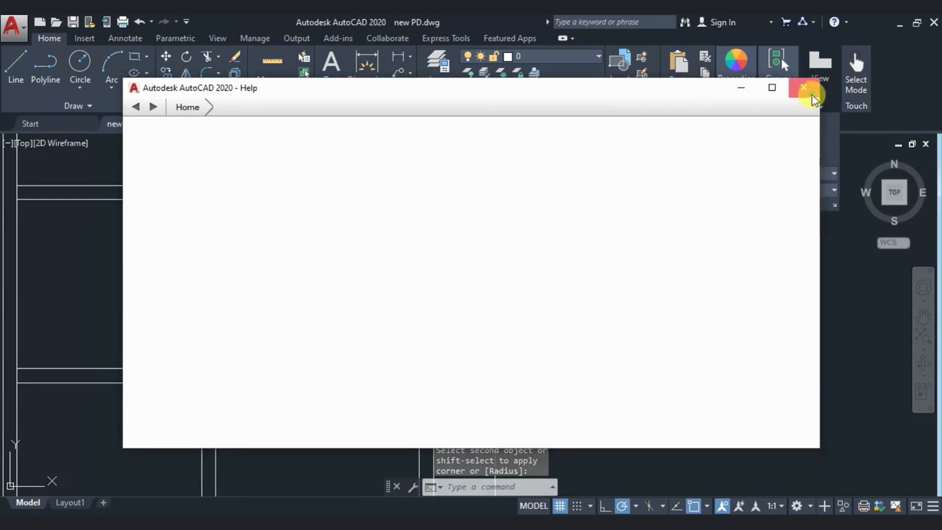
click(801, 87)
mouse_move(805, 91)
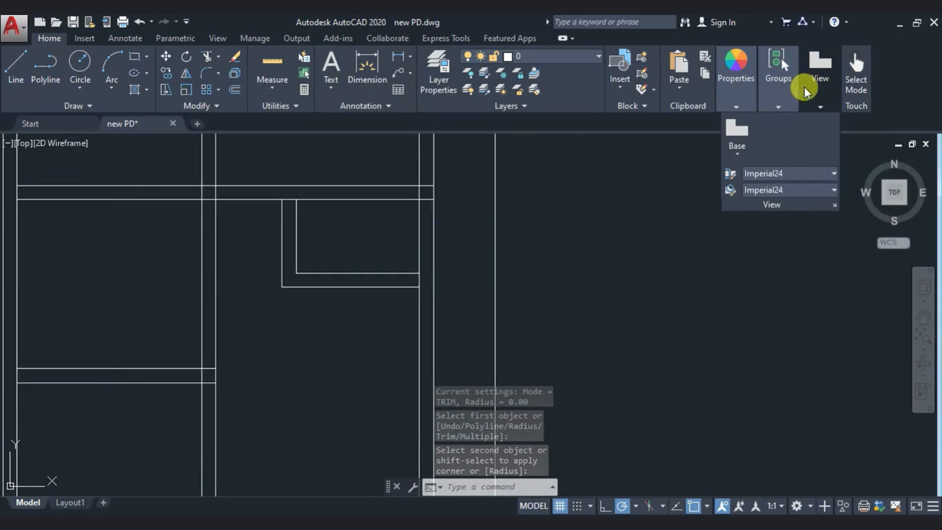
click(310, 322)
key(Escape)
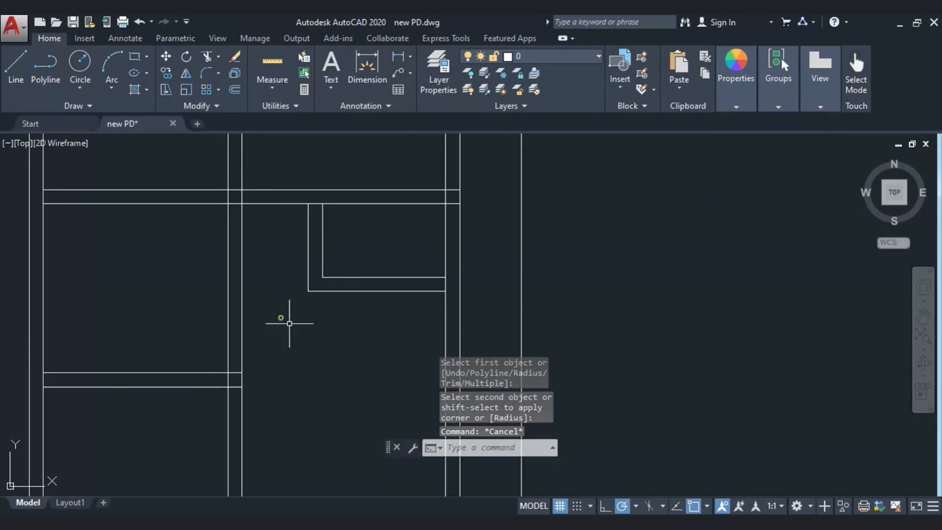
click(280, 319)
key(Escape)
Step: Draw a line from the lower-left partition's upper line at the vertical partition's left face 1.2 up, then across to its right face
mouse_move(286, 365)
middle_down()
mouse_move(306, 415)
mouse_move(321, 286)
middle_up()
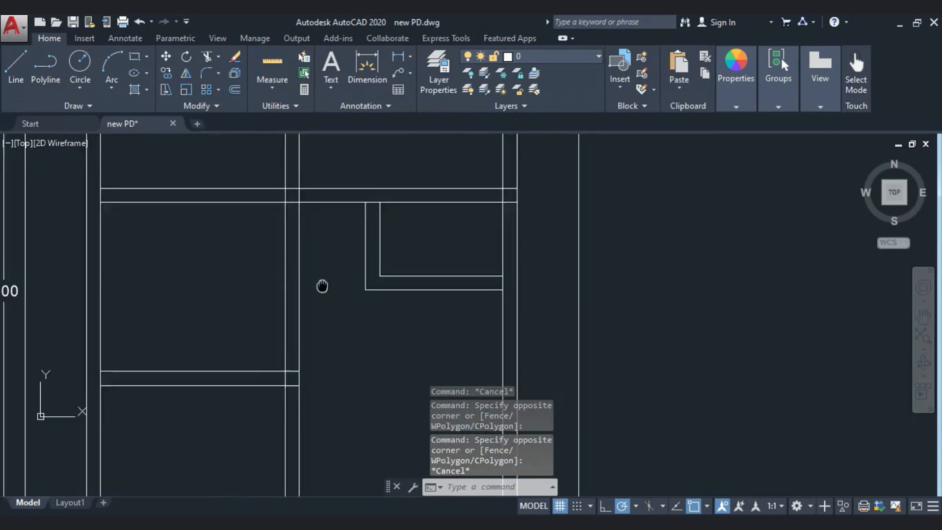
click(16, 64)
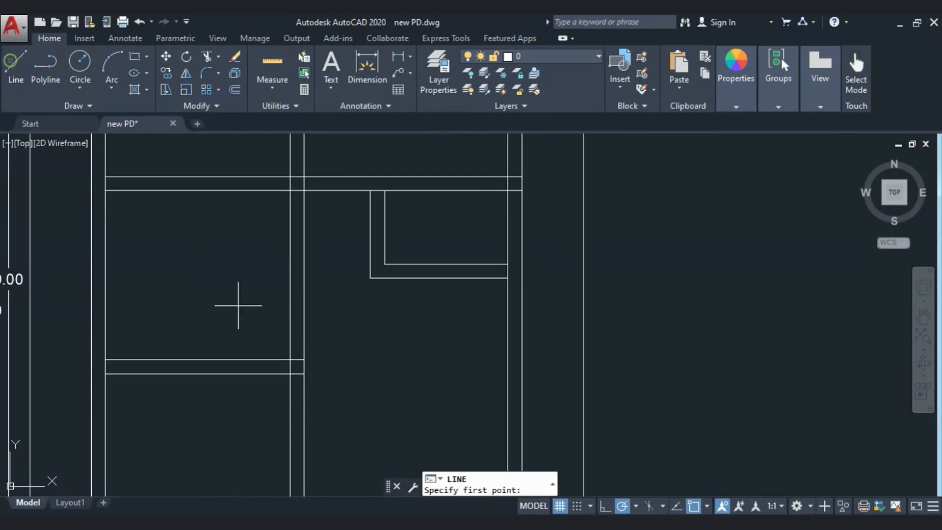
click(290, 360)
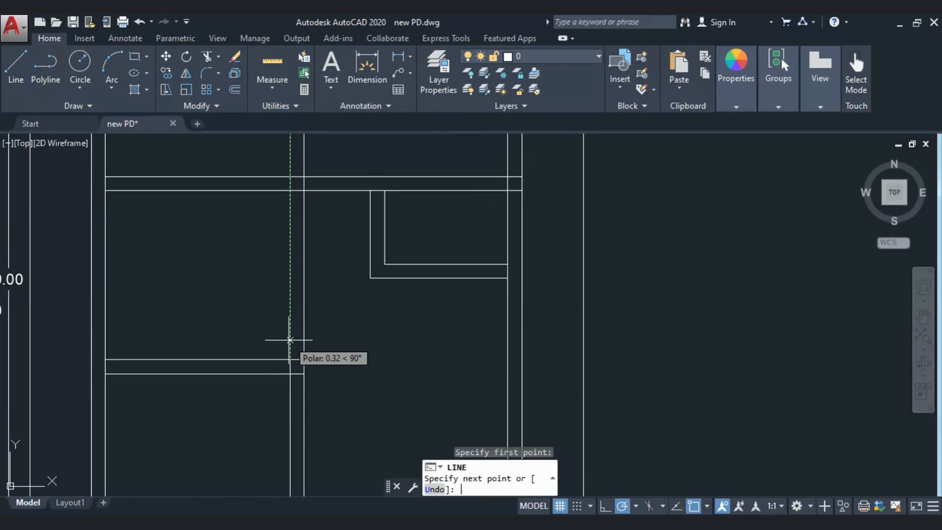
key(Return)
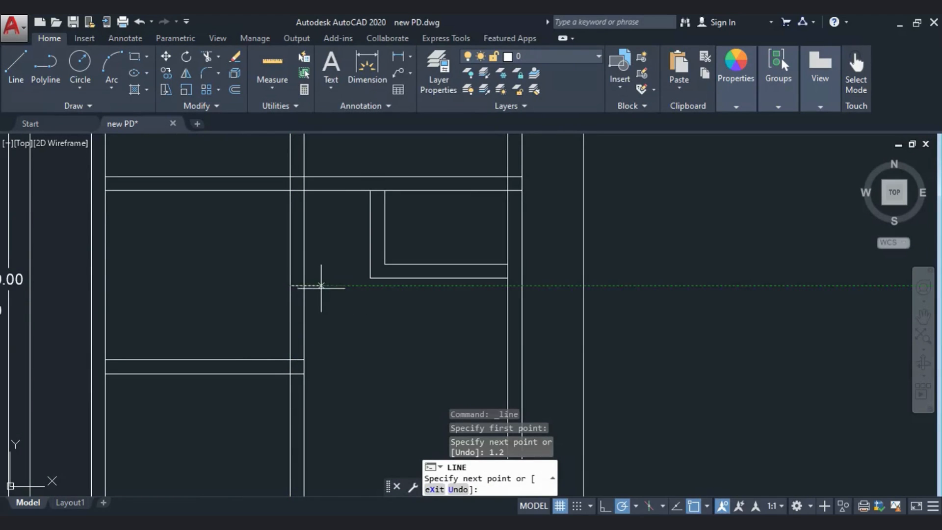
click(305, 285)
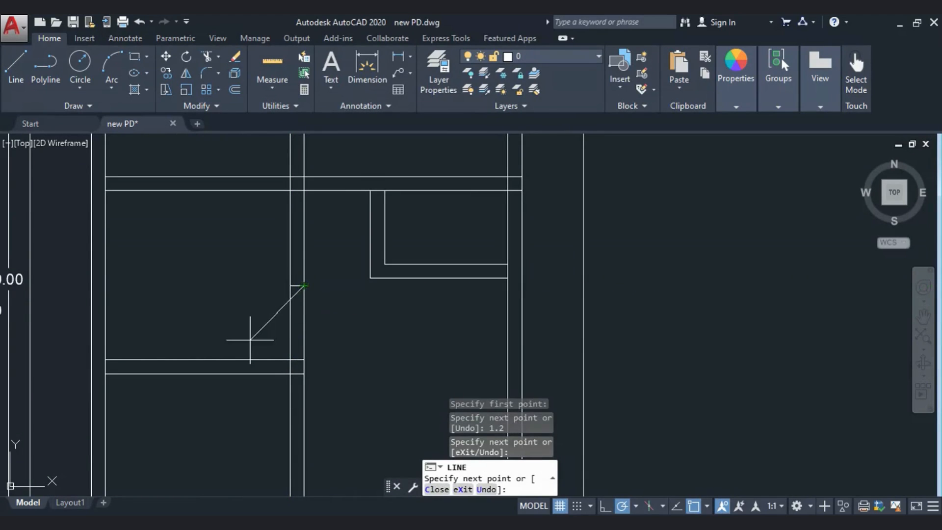
key(Escape)
click(317, 344)
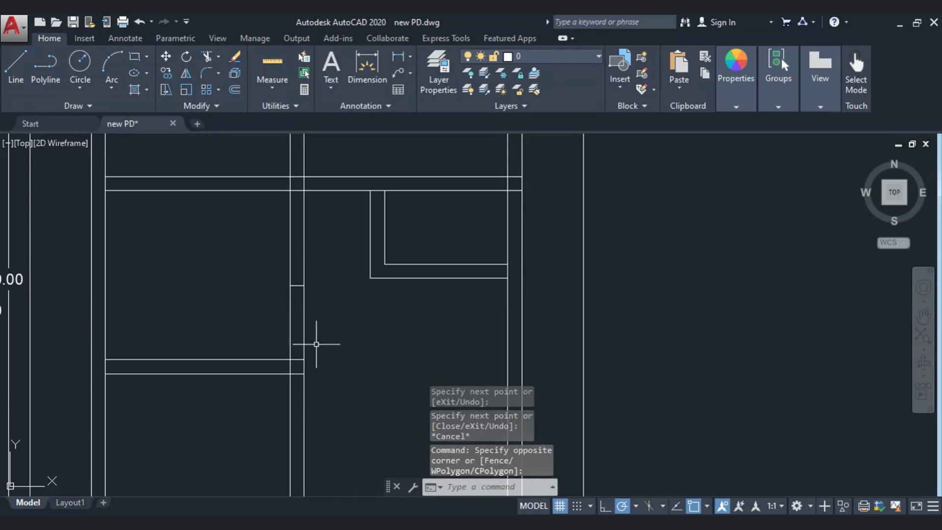
click(293, 277)
click(318, 375)
click(282, 280)
click(320, 393)
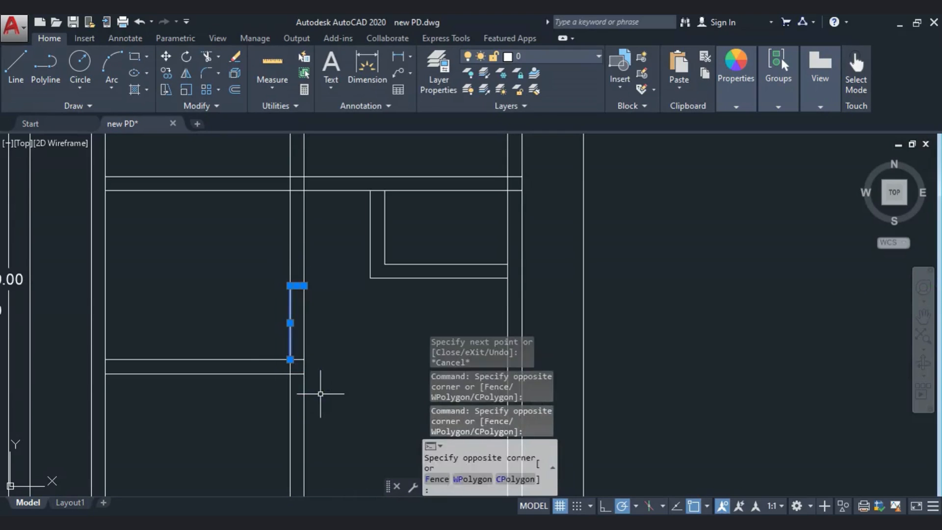
key(Escape)
Step: Trim the vertical partition's lines between the short cap line and the lower-left horizontal partition
click(347, 385)
click(229, 240)
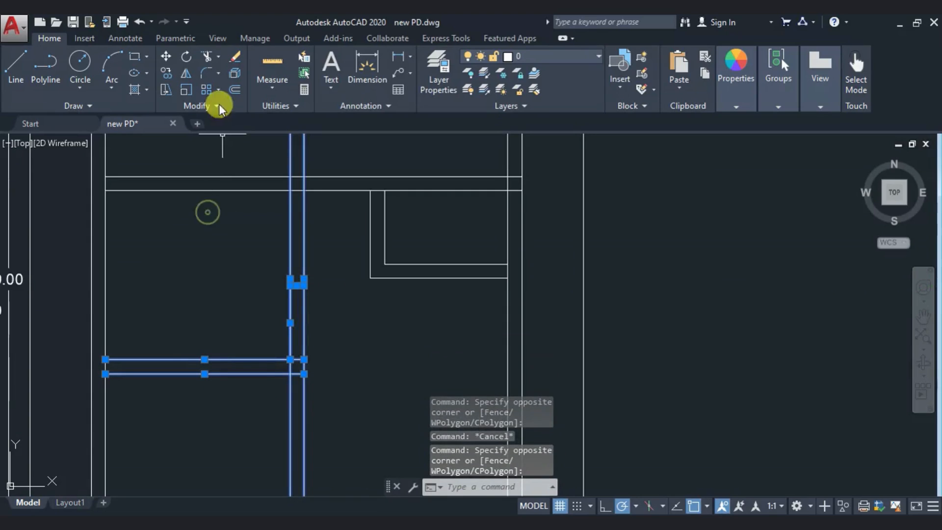
click(207, 50)
click(350, 341)
click(230, 303)
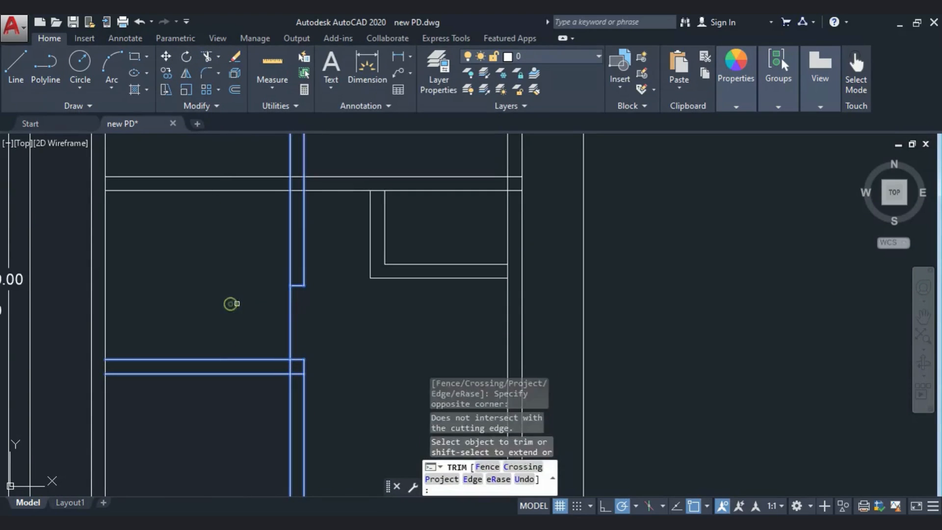
key(Escape)
Step: Delete the leftover vertical line in the opening above the lower-left partition
click(328, 330)
click(245, 307)
key(Delete)
middle_drag(245, 307, 226, 435)
key(Escape)
key(Escape)
key(Escape)
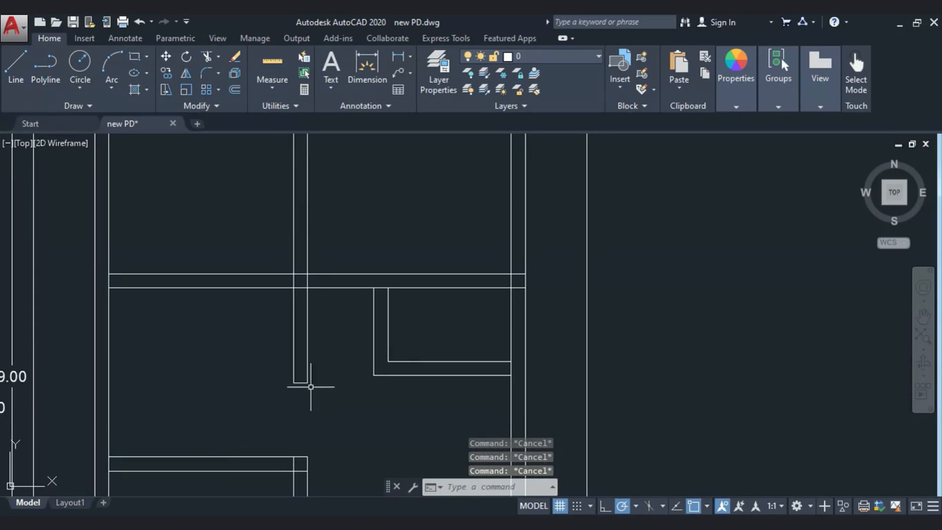
Step: Paste the copied door symbol into the upper-left room, above the upper horizontal partition
scroll(311, 386, down, 5)
middle_drag(283, 446, 295, 380)
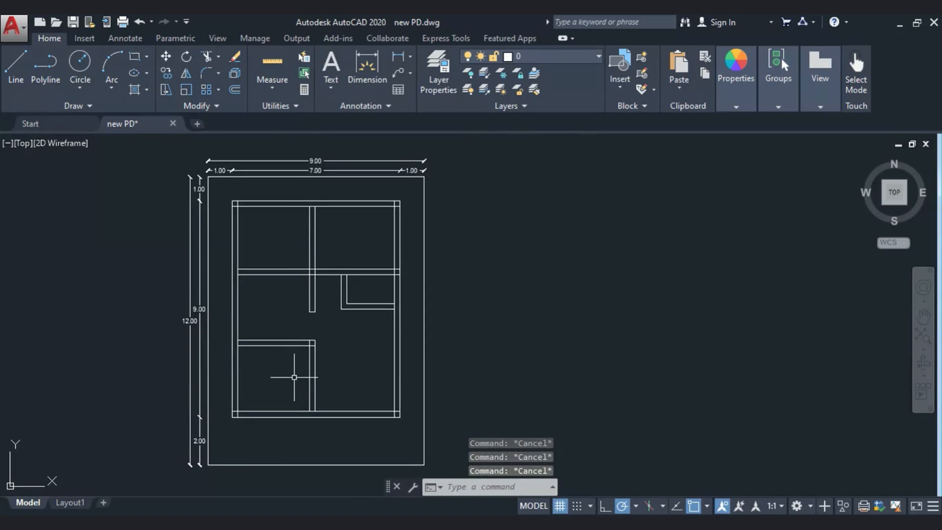
scroll(261, 360, up, 7)
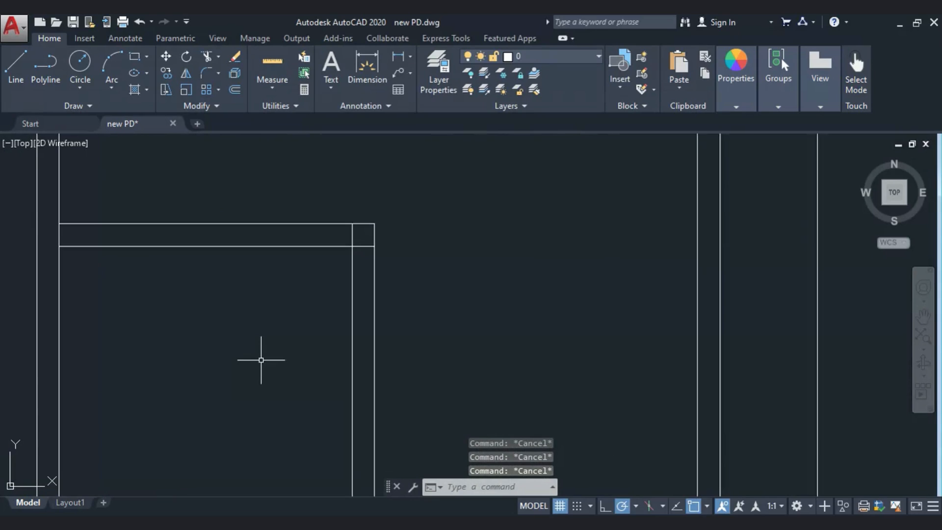
middle_drag(261, 360, 279, 368)
scroll(214, 300, down, 7)
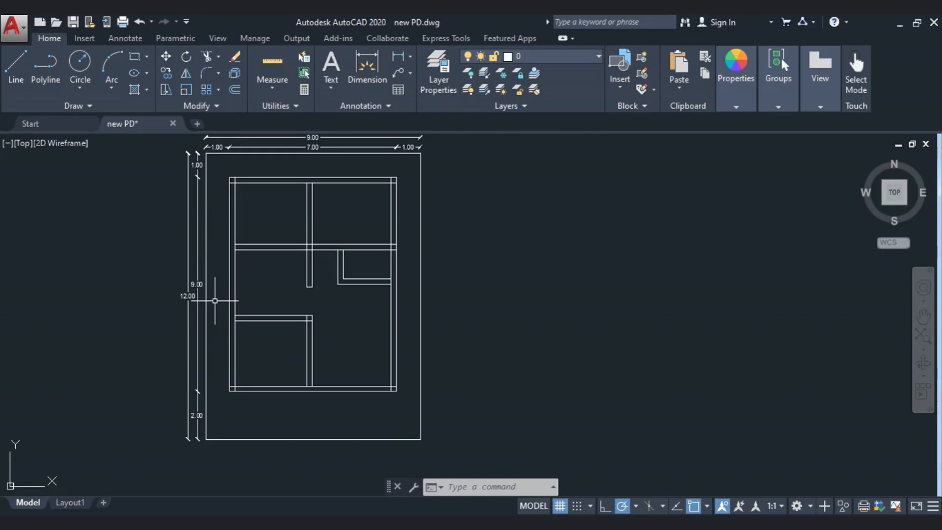
scroll(274, 275, up, 7)
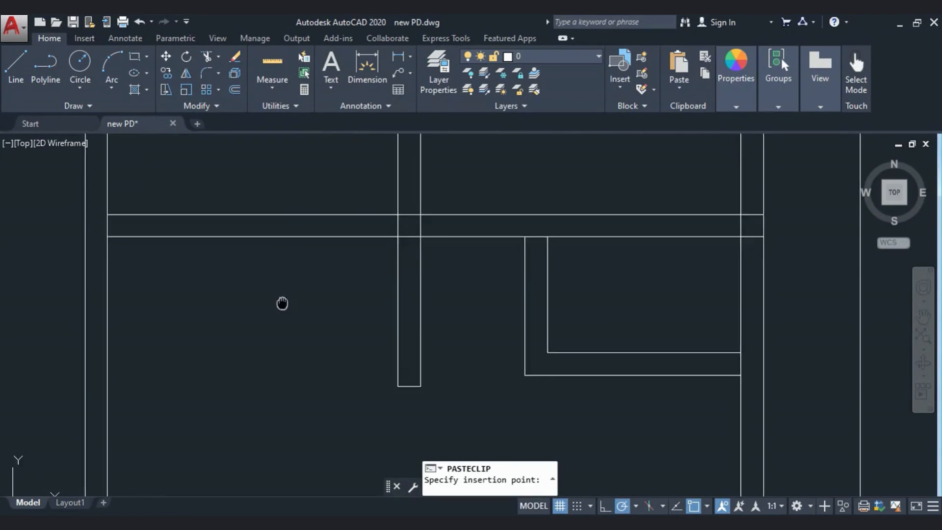
click(213, 244)
middle_drag(215, 249, 220, 343)
key(Escape)
Step: Erase the stray object to the right of the pasted door symbol
click(344, 300)
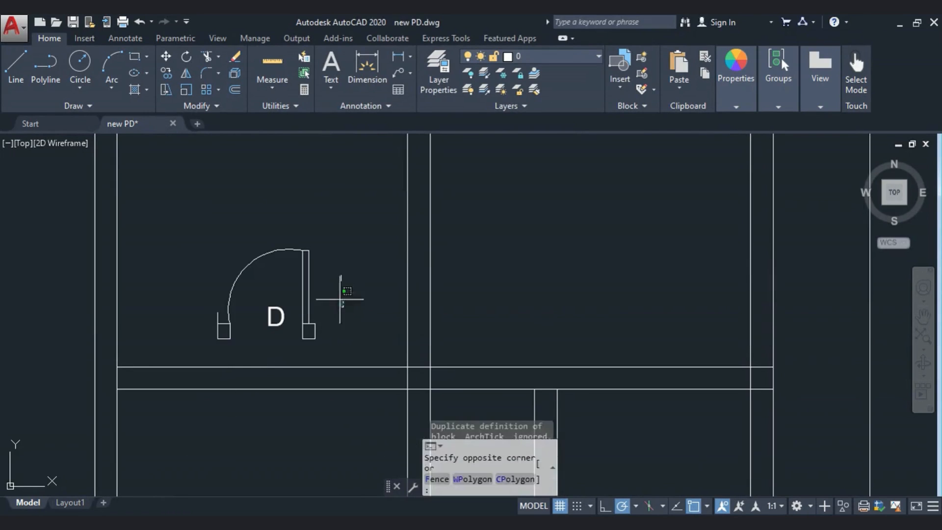
click(330, 269)
key(Delete)
Step: Move the door by its right jamb's lower-right corner to where the upper partition's lower face meets the vertical partition's left face
click(171, 231)
click(343, 355)
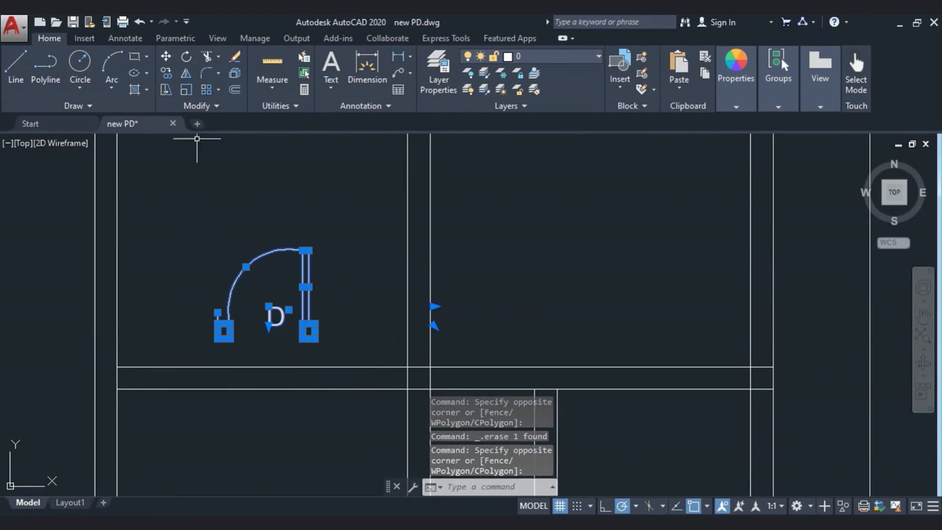
click(164, 56)
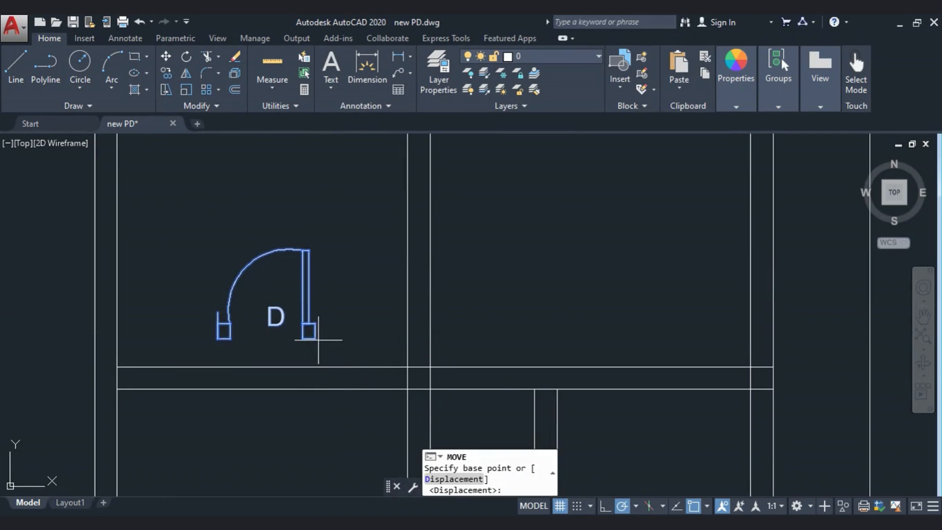
click(316, 339)
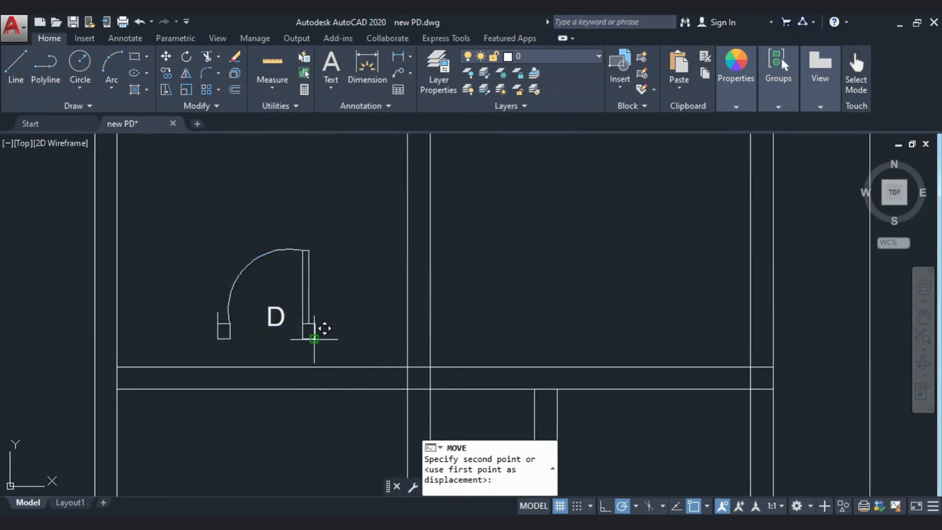
click(418, 377)
middle_drag(315, 424, 301, 358)
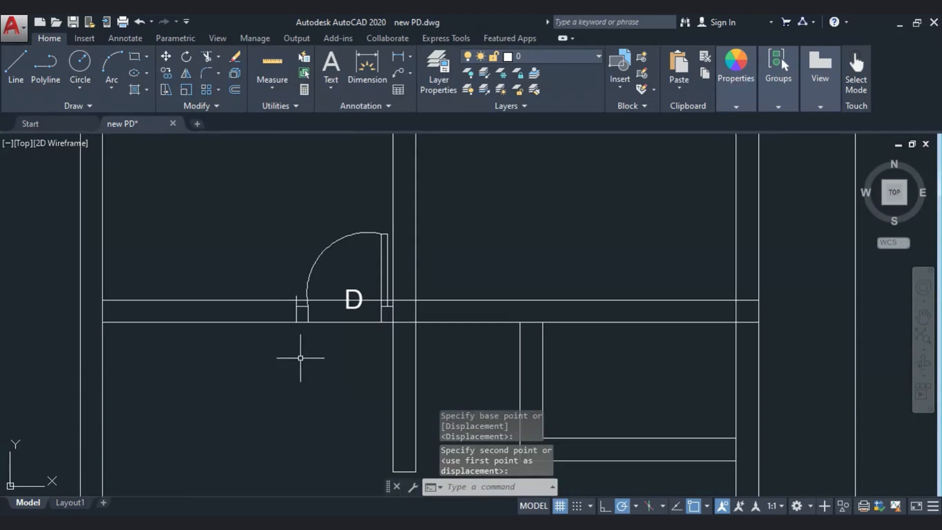
Step: Trim both faces of the upper partition out of the upper-left room's door opening
click(338, 356)
click(105, 226)
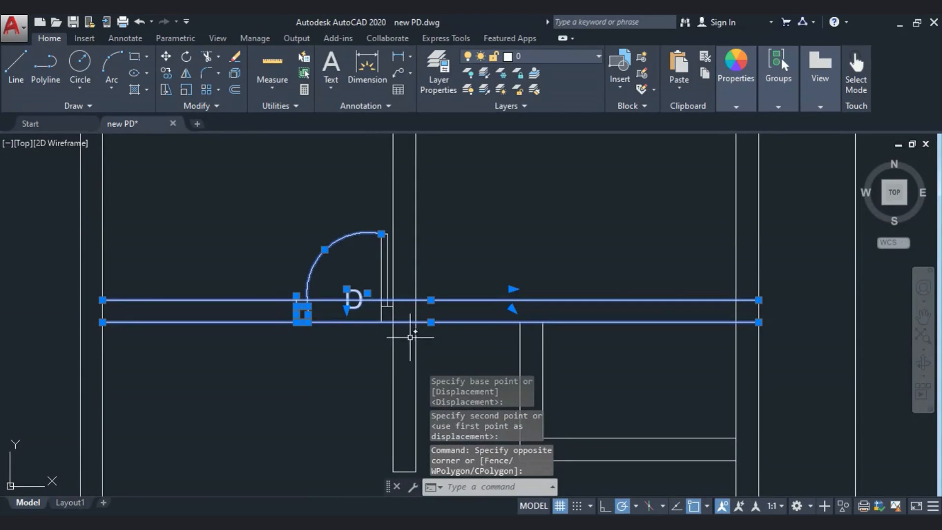
click(440, 345)
click(296, 263)
click(205, 55)
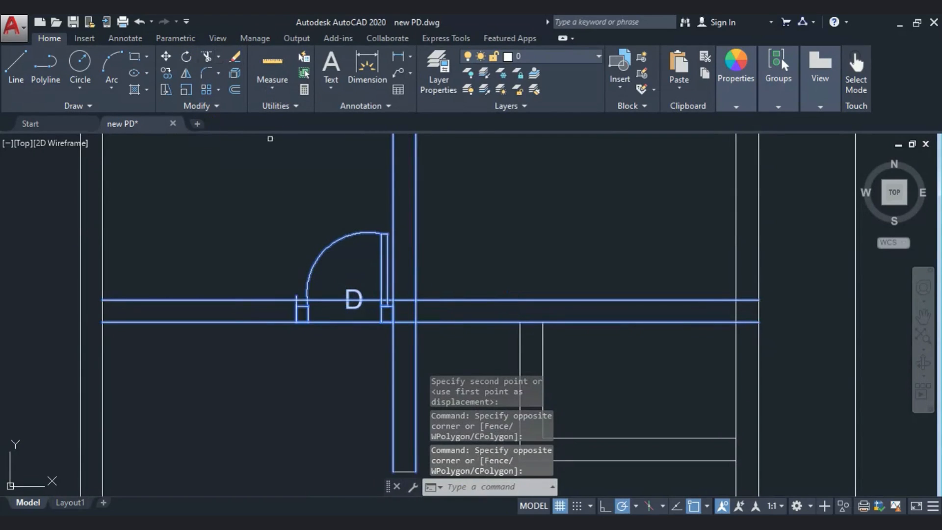
scroll(294, 302, up, 4)
click(295, 292)
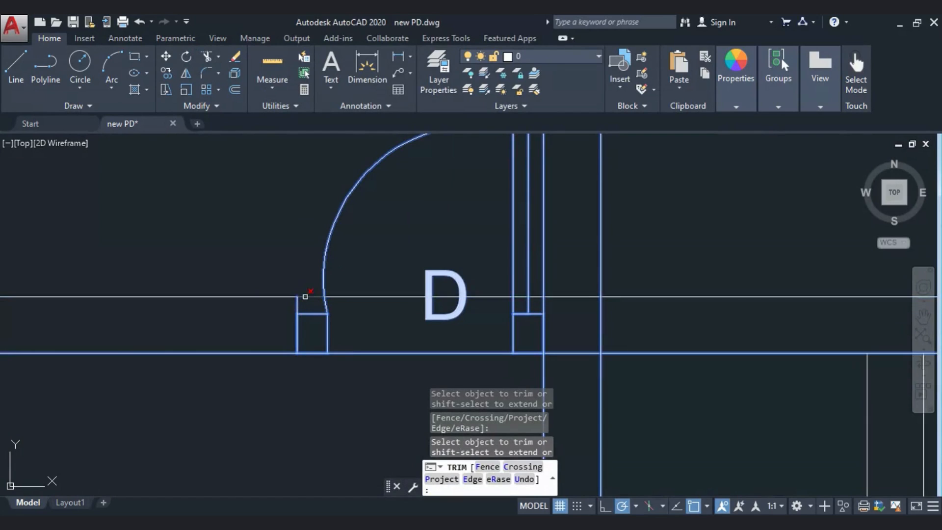
click(417, 296)
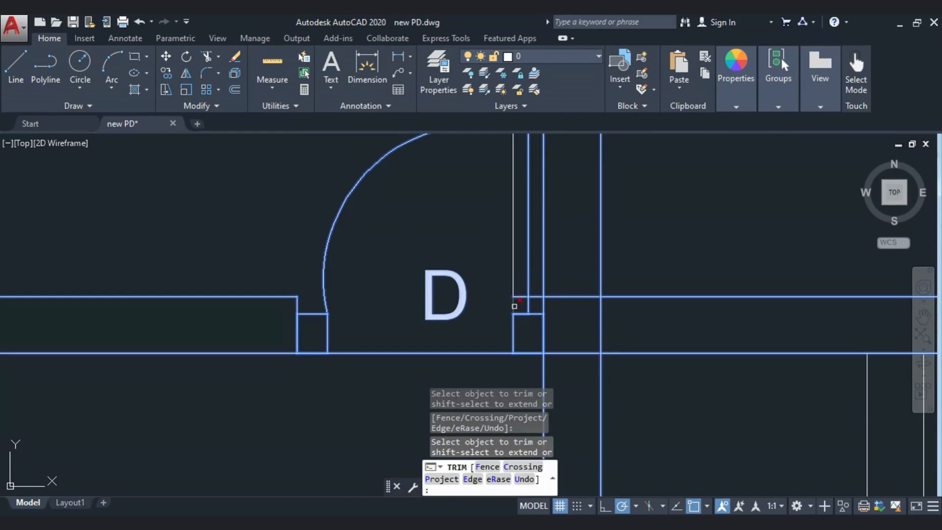
click(514, 306)
click(529, 297)
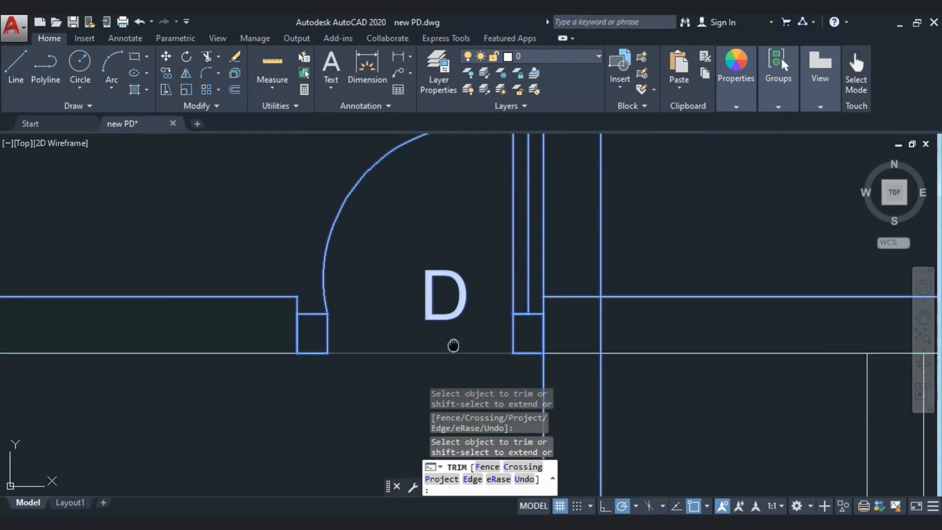
middle_drag(453, 345, 372, 301)
scroll(304, 295, down, 3)
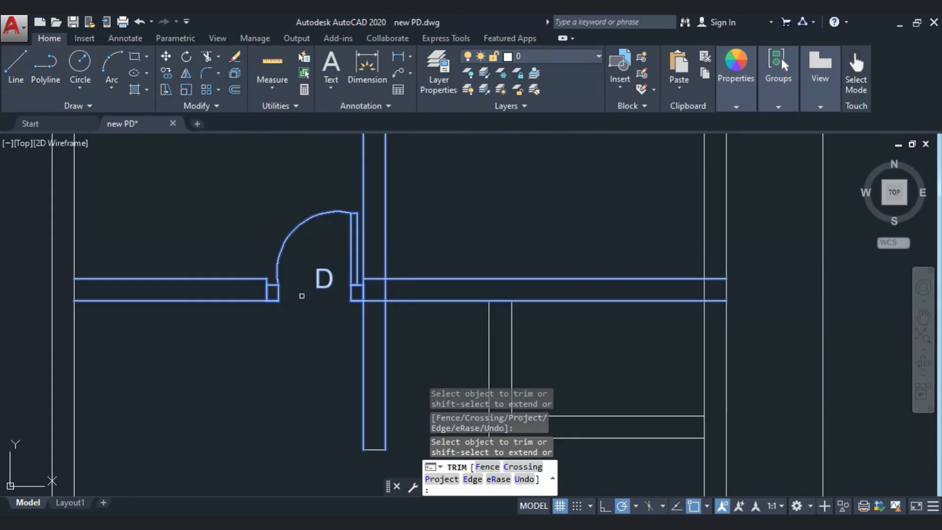
key(Escape)
Step: Mirror the upper-left room's door and its label about the vertical partition's centreline, keeping the original
click(231, 163)
click(389, 327)
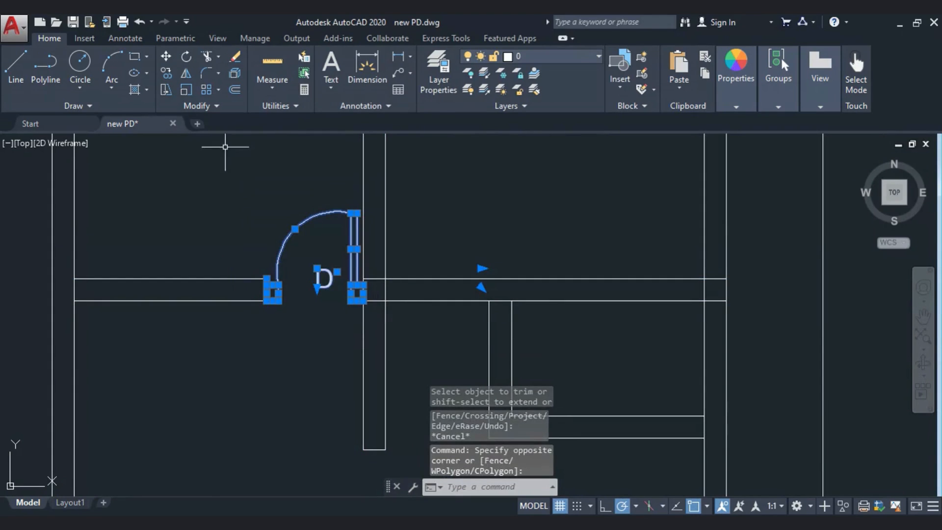
click(186, 73)
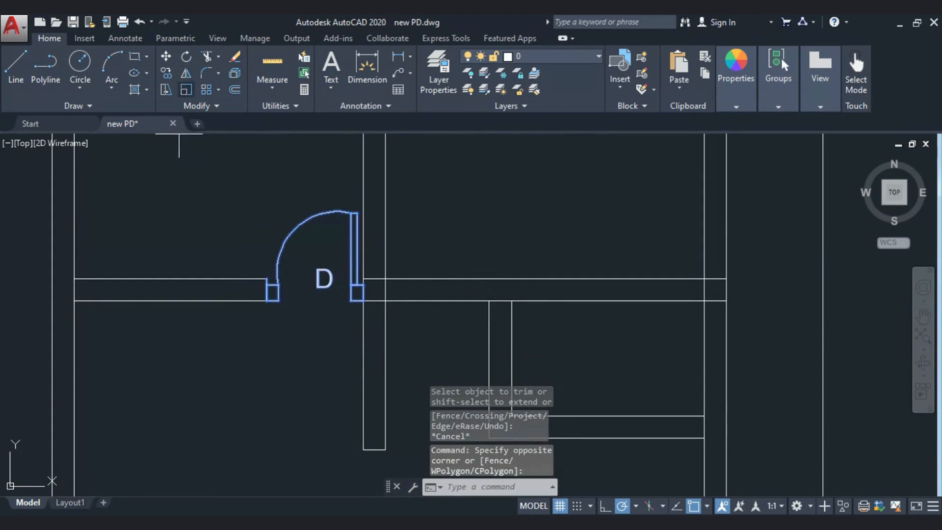
click(375, 446)
click(381, 378)
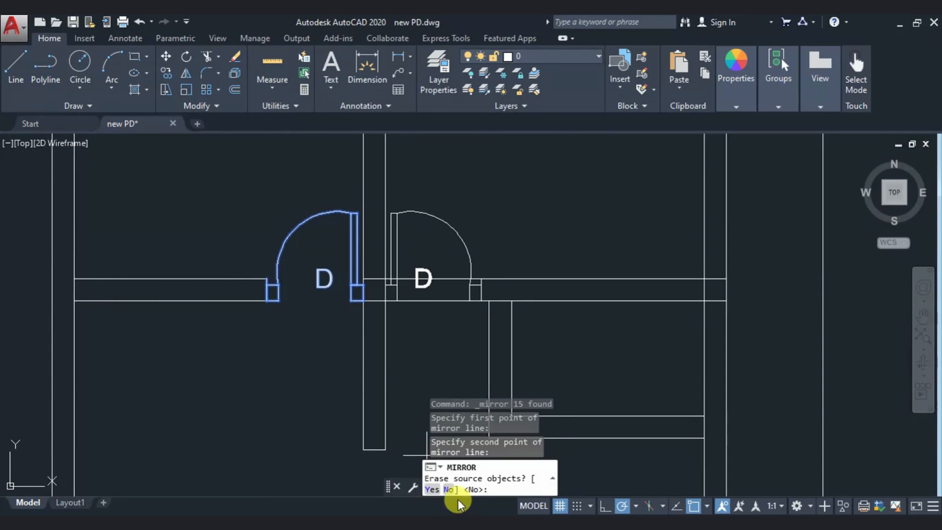
click(448, 490)
Step: Delete the D label from the mirrored door in the upper-right room
middle_drag(421, 331, 272, 364)
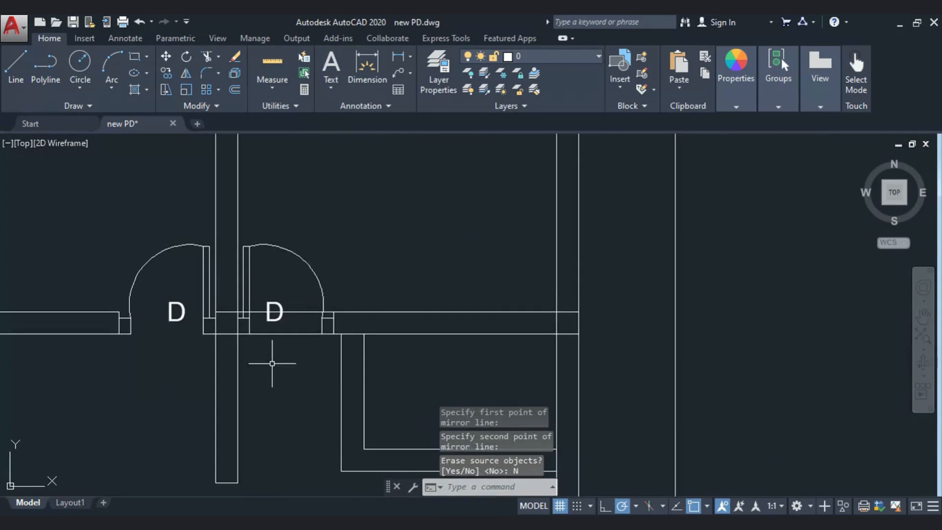
click(275, 319)
click(265, 325)
key(Delete)
click(168, 345)
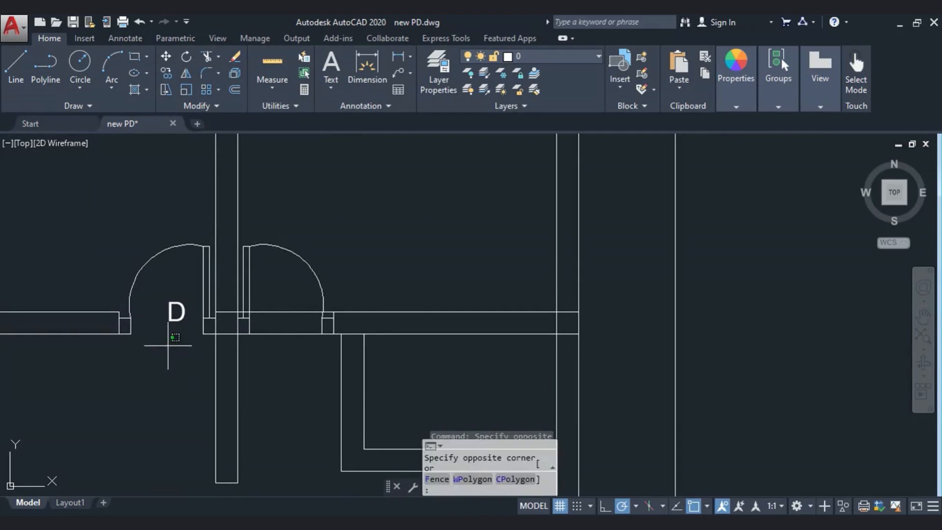
key(Escape)
Step: Trim the upper partition's upper face between the jambs of the upper-right room's door
click(411, 390)
click(194, 279)
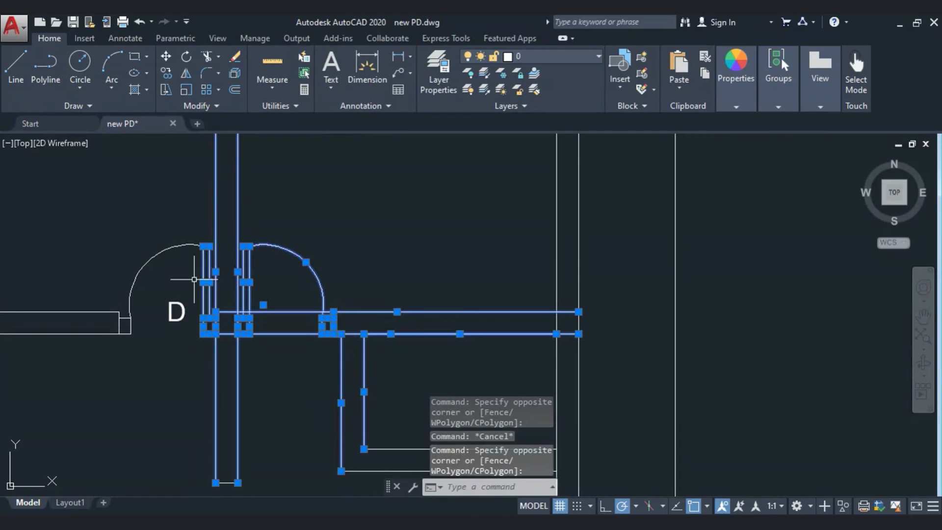
click(211, 56)
scroll(226, 334, up, 2)
click(231, 316)
click(222, 287)
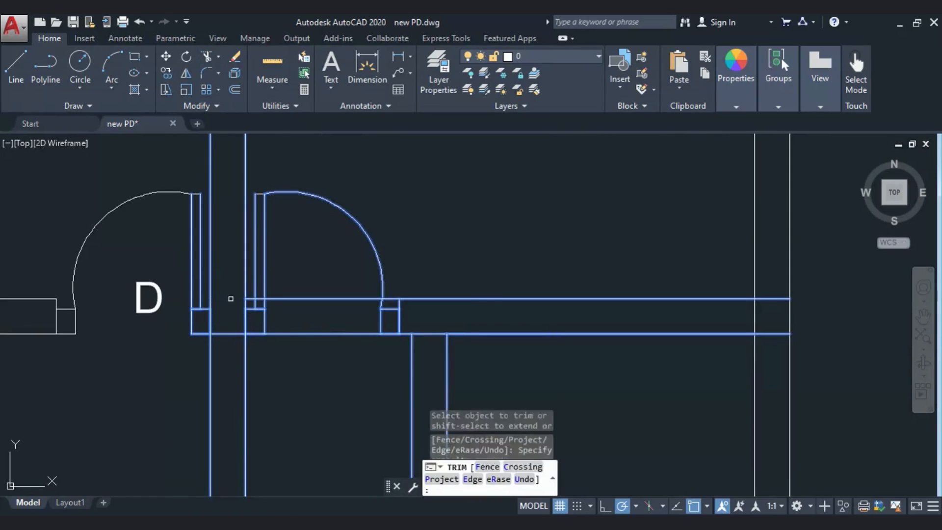
scroll(233, 300, up, 2)
click(255, 298)
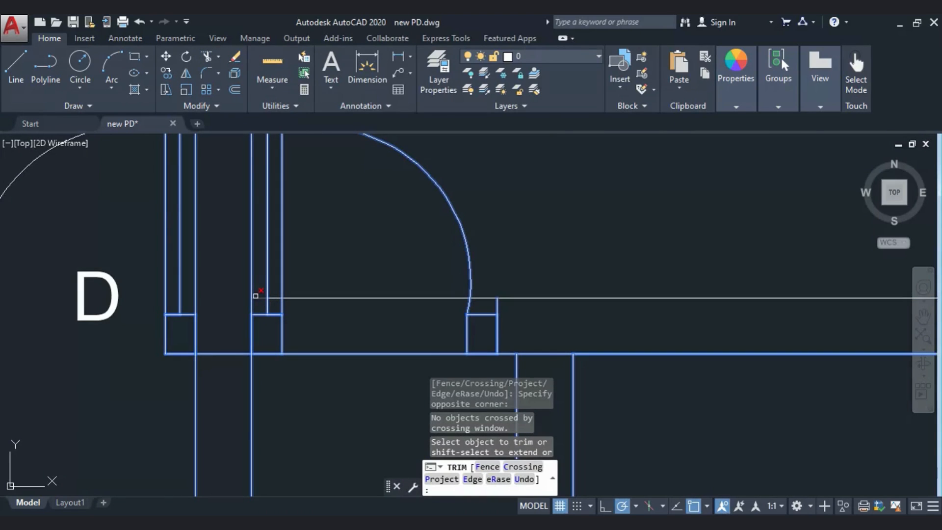
click(277, 298)
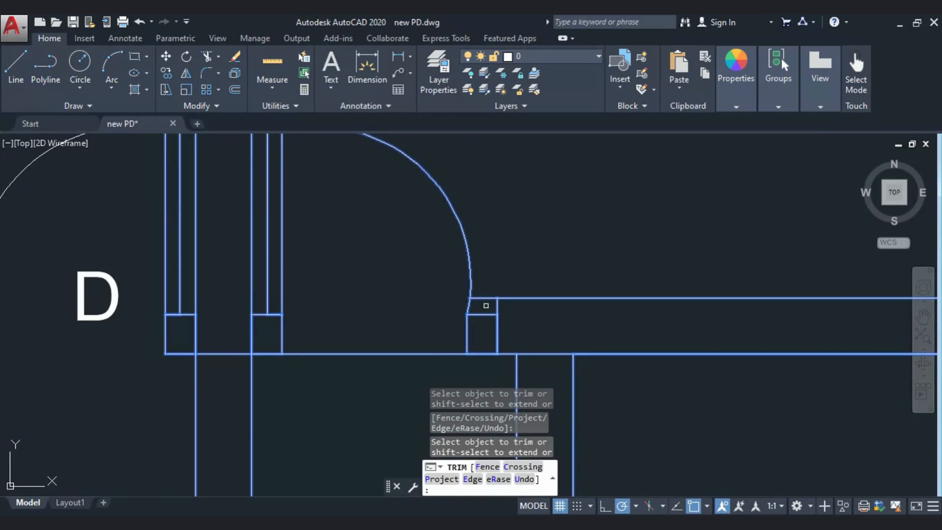
click(488, 280)
Step: Copy the D label from the upper-left room's door straight across into the upper-right room's door
scroll(487, 265, down, 3)
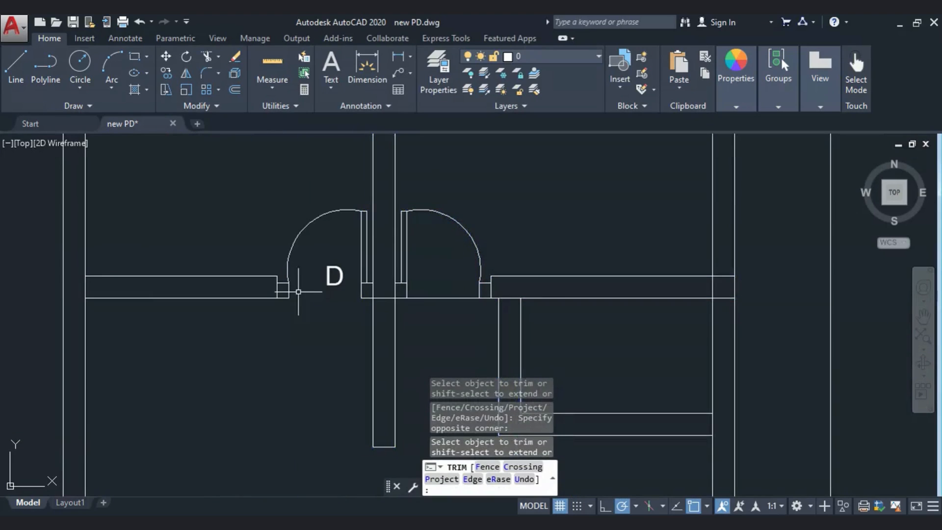
click(343, 300)
click(165, 73)
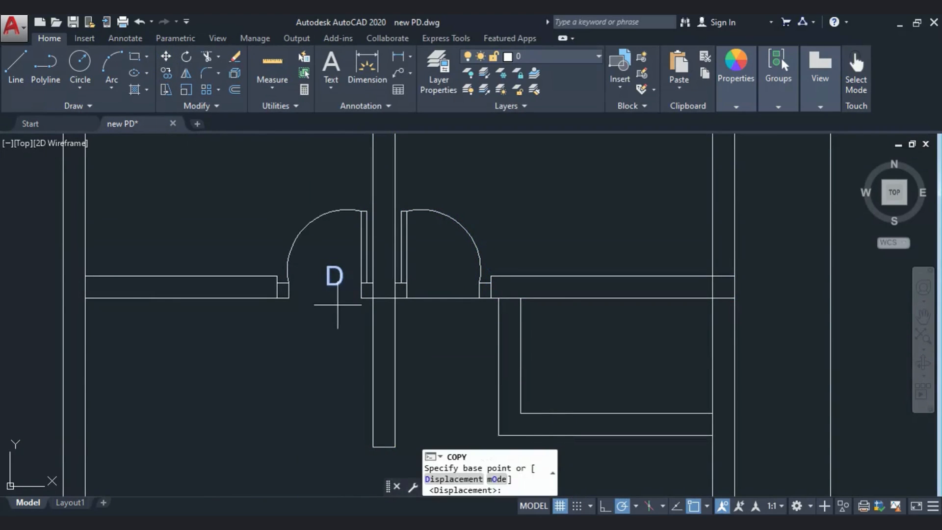
click(333, 294)
scroll(418, 294, up, 2)
click(447, 294)
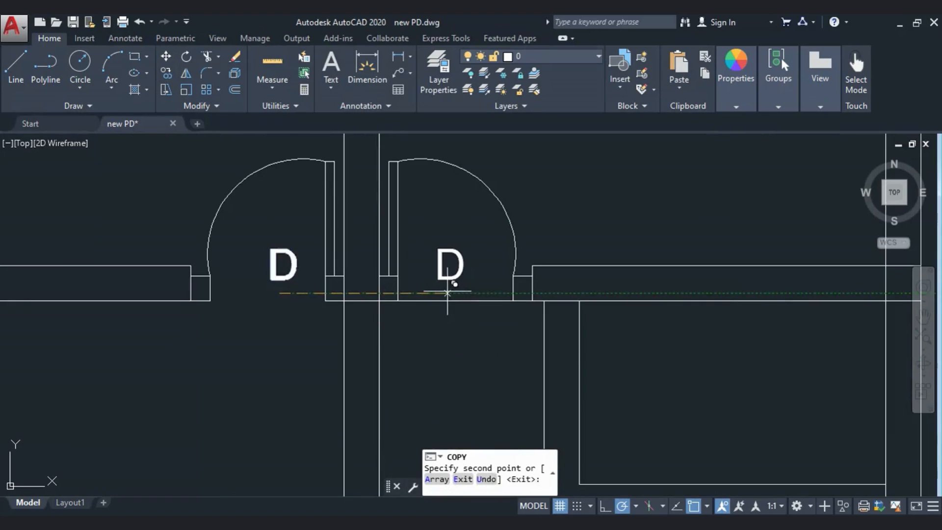
key(Escape)
Step: Trim the upper partition's lower face out of the upper-right door opening and across the vertical partition
click(592, 339)
click(315, 231)
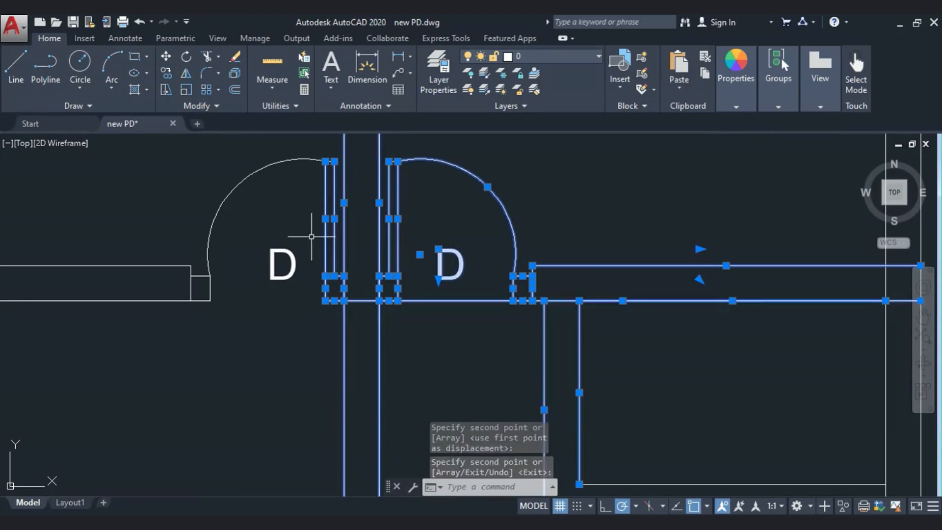
click(208, 54)
click(451, 303)
click(354, 301)
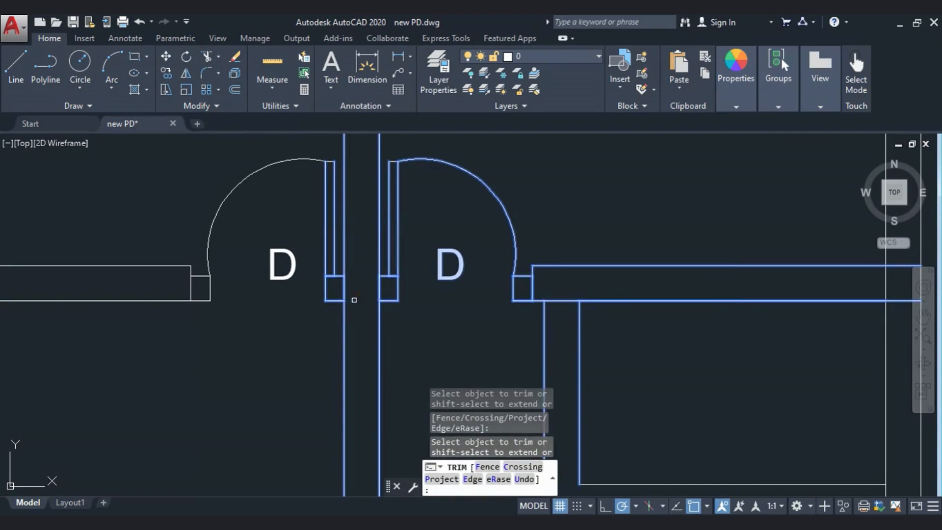
key(Escape)
Step: Copy the upper-right room's door, without its label, to the empty area right of the plot
scroll(319, 167, down, 5)
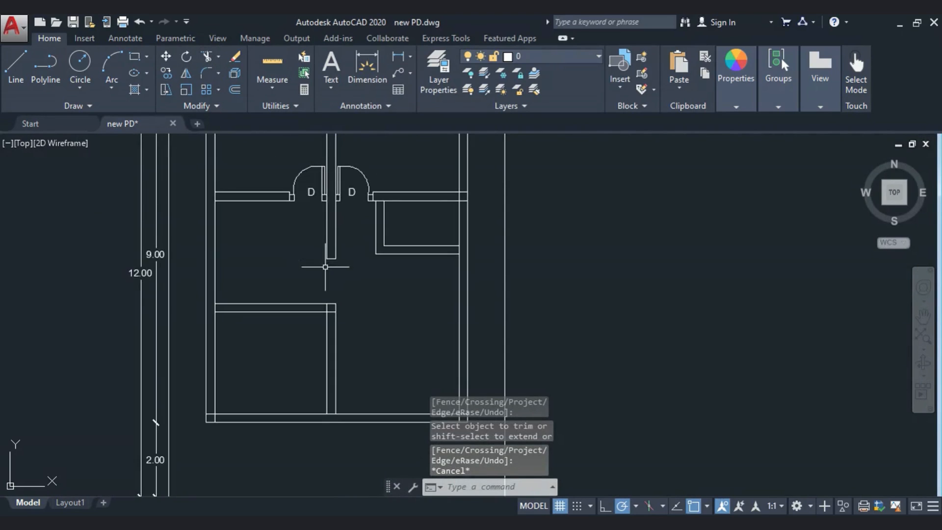
middle_drag(332, 189, 326, 289)
scroll(326, 289, up, 2)
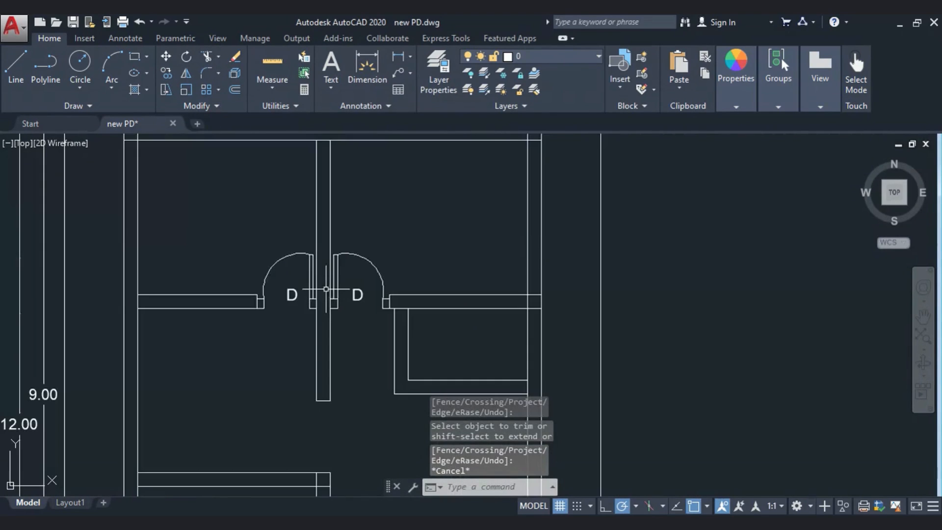
click(324, 236)
click(346, 326)
click(395, 282)
click(368, 265)
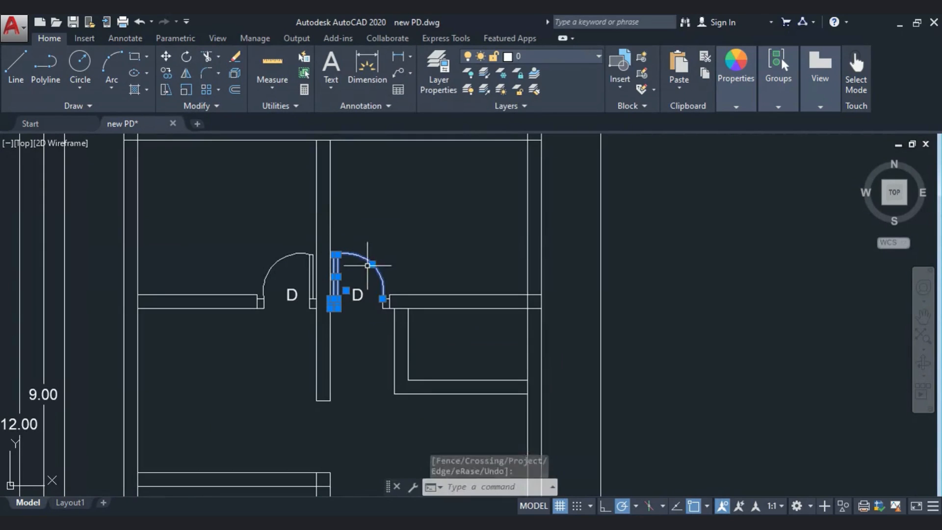
click(381, 246)
click(405, 321)
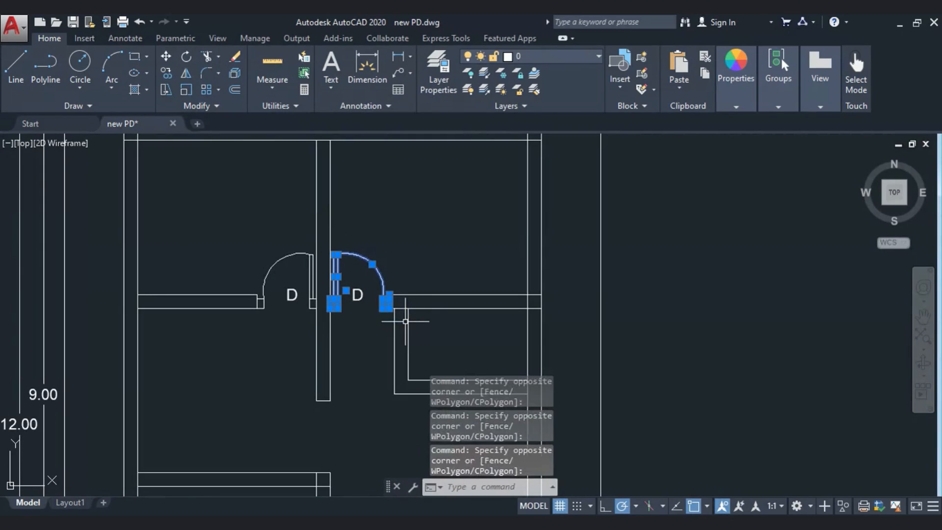
click(170, 70)
click(332, 303)
middle_drag(262, 346, 180, 249)
click(585, 305)
key(Escape)
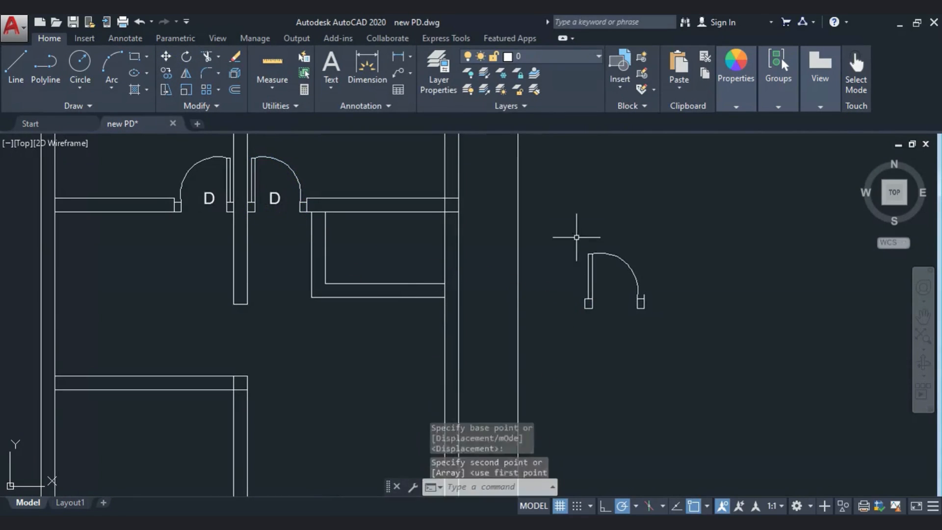
Step: Rotate the door copy outside the plot 90 degrees clockwise
click(576, 237)
click(650, 320)
click(186, 57)
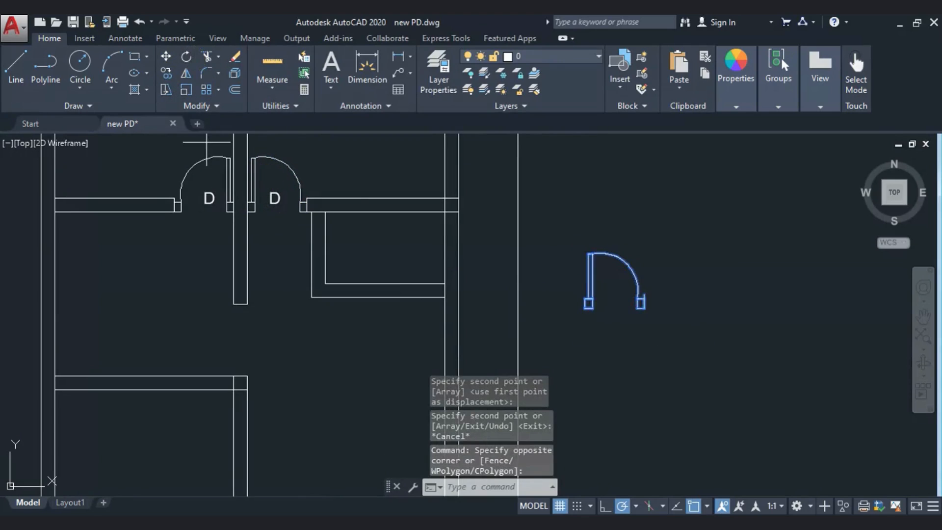
click(601, 261)
click(603, 339)
Step: Move the rotated door by its hinge jamb's outer corner to the small room's outer left corner under the upper partition
click(514, 204)
click(626, 336)
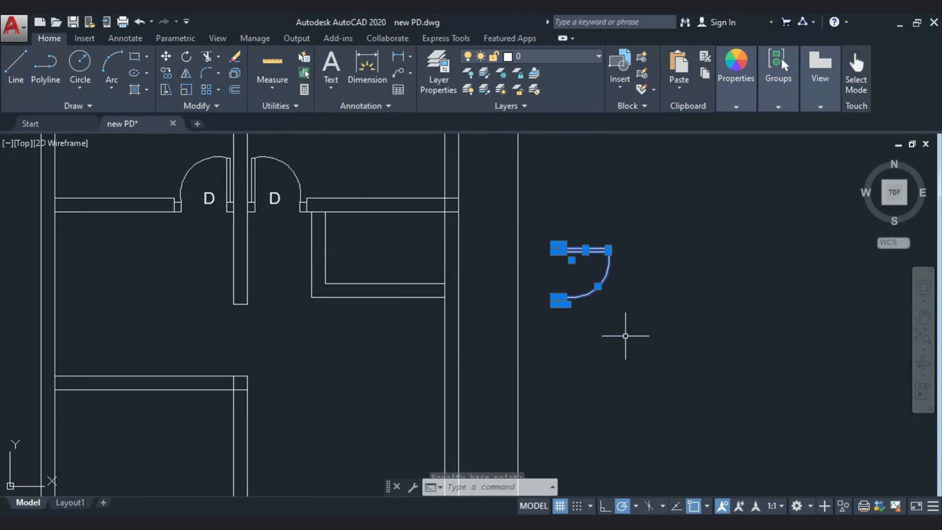
click(167, 56)
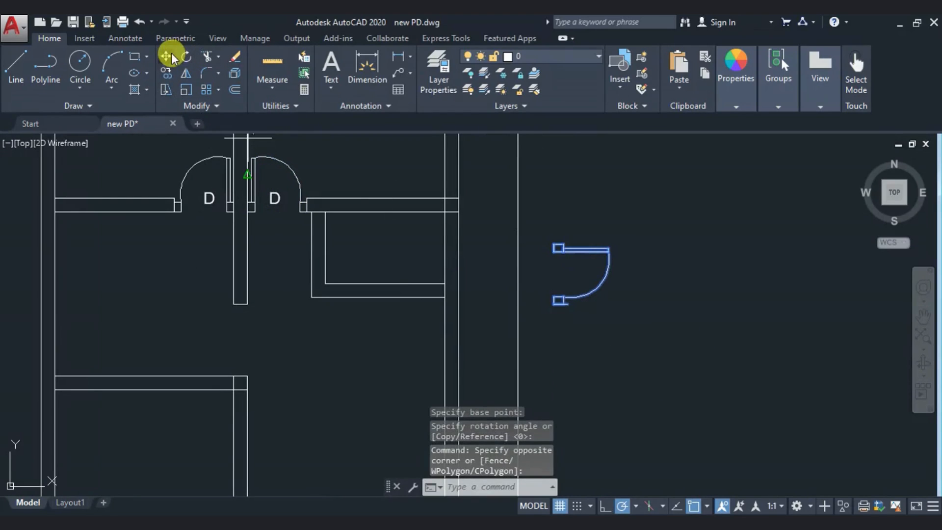
click(554, 244)
scroll(307, 227, up, 4)
click(320, 190)
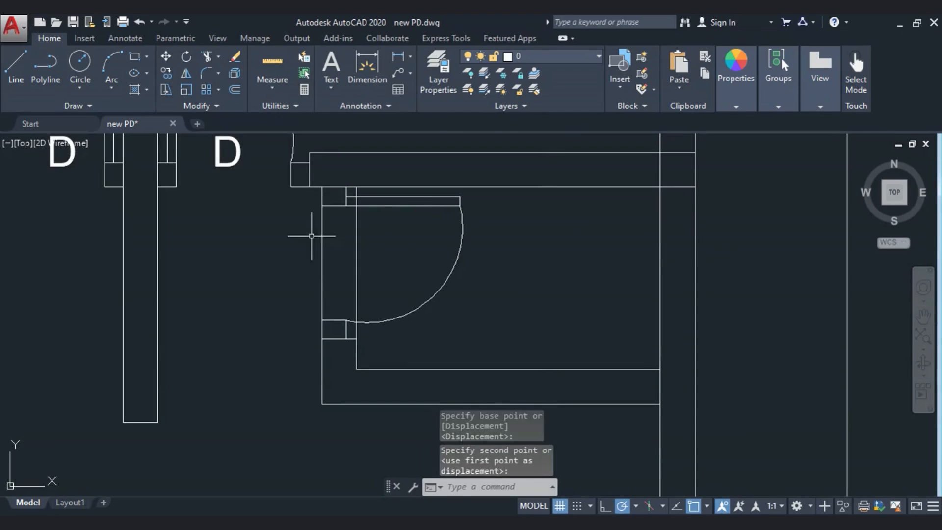
key(Escape)
Step: Mirror the upper-left room's door and label about a horizontal line midway between the left partitions, keeping the original
scroll(371, 264, down, 4)
scroll(335, 266, down, 4)
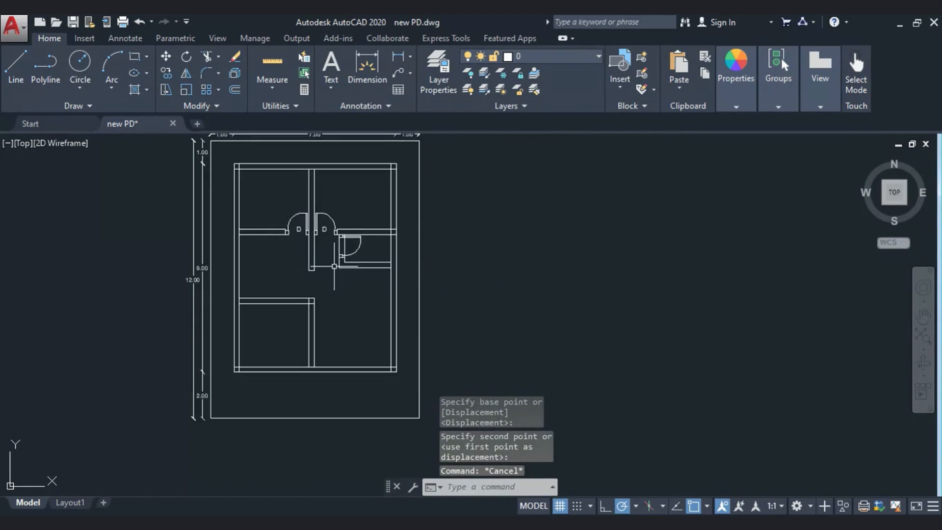
scroll(269, 228, up, 3)
click(273, 165)
click(342, 237)
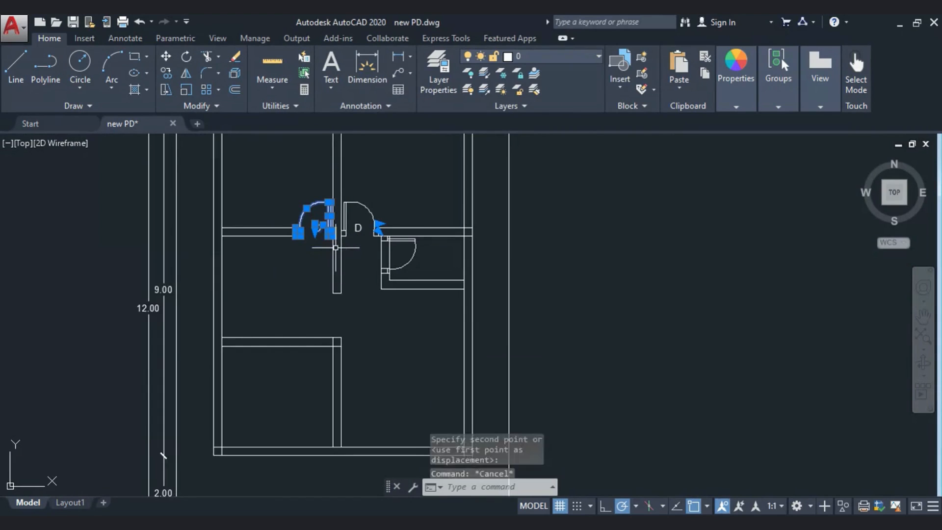
click(185, 78)
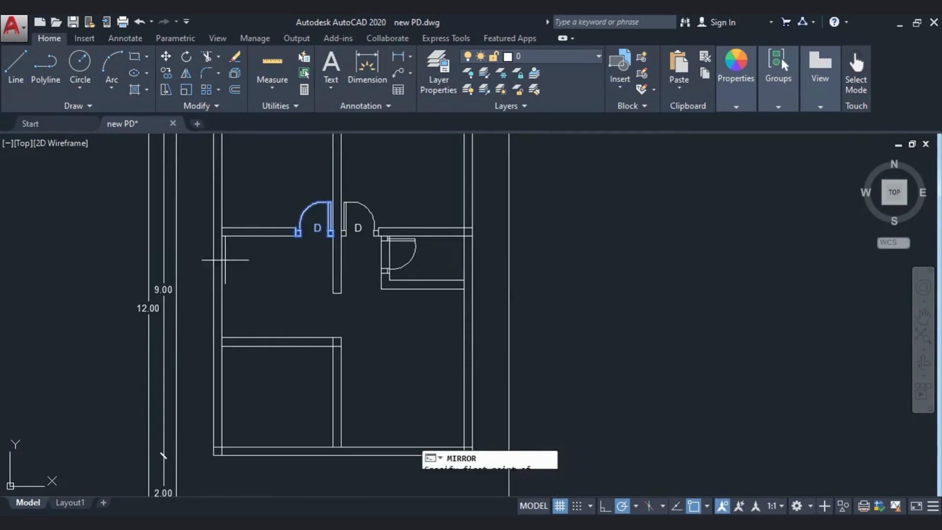
click(224, 289)
click(606, 283)
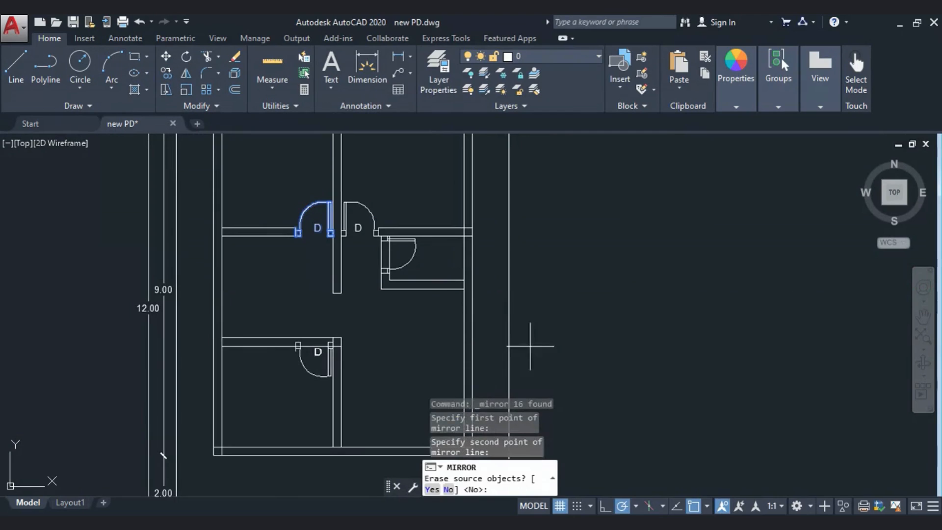
click(449, 489)
Step: Delete the D label from the mirrored door in the lower-left room
scroll(329, 373, up, 4)
click(305, 331)
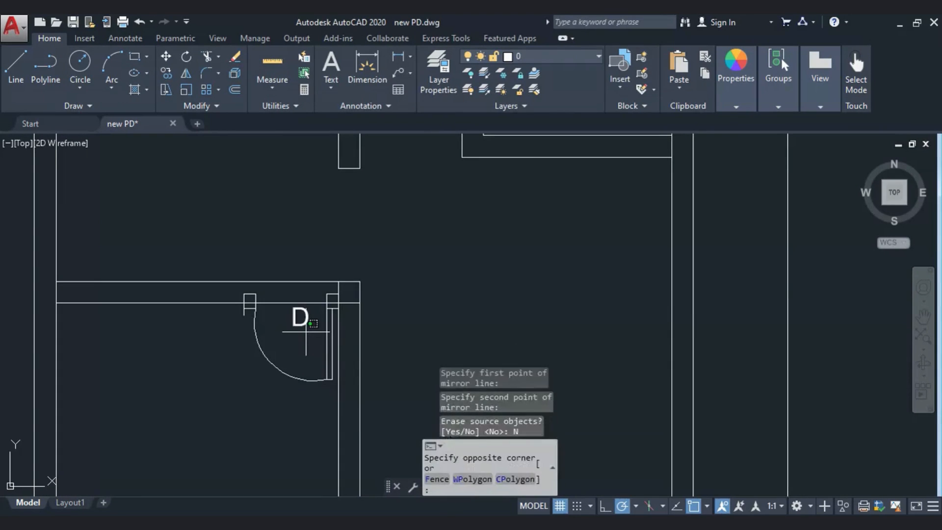
click(305, 330)
click(293, 325)
key(Delete)
Step: Move the lower-left room's mirrored door by its hinge jamb up to the partition's upper edge
click(205, 257)
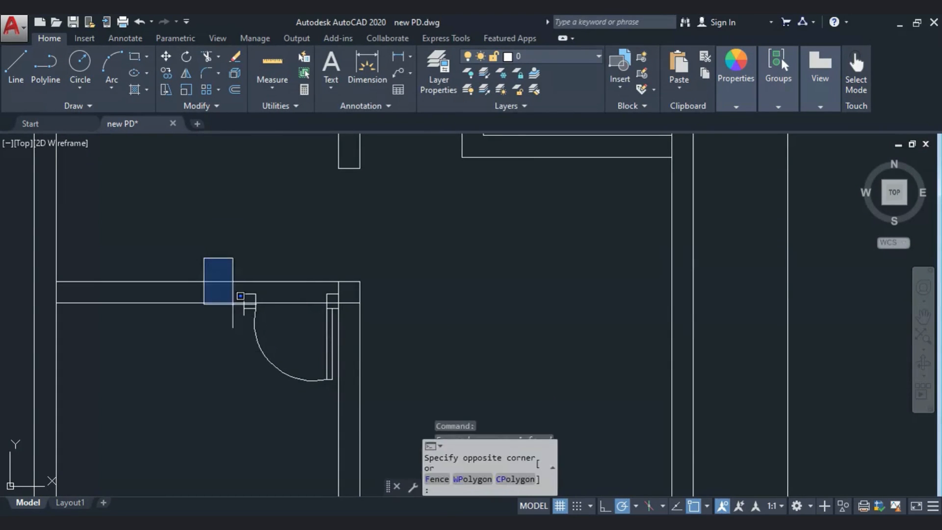
click(355, 451)
click(165, 56)
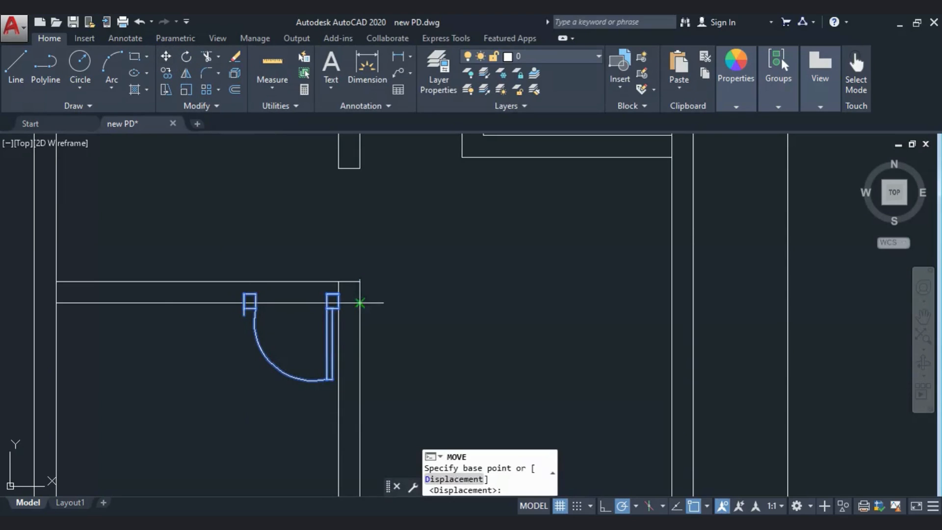
scroll(353, 304, up, 2)
click(321, 274)
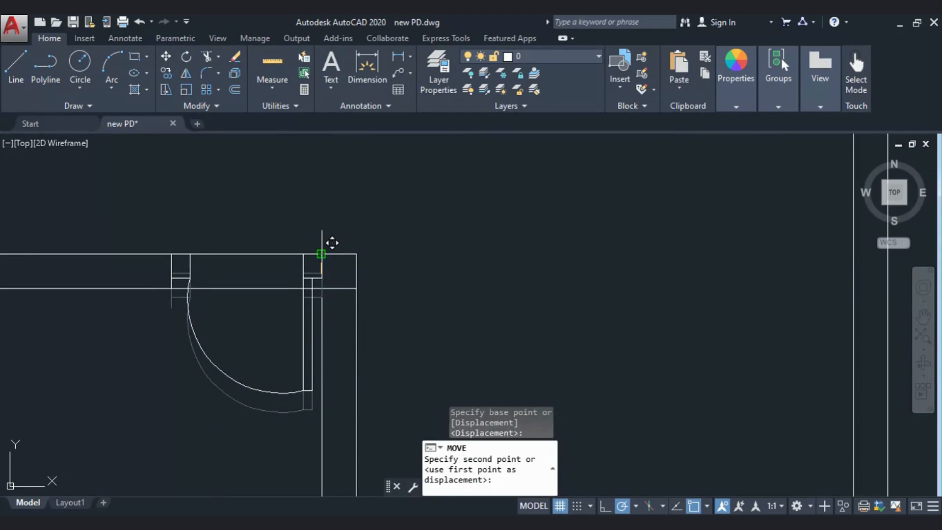
click(322, 253)
scroll(281, 377, down, 3)
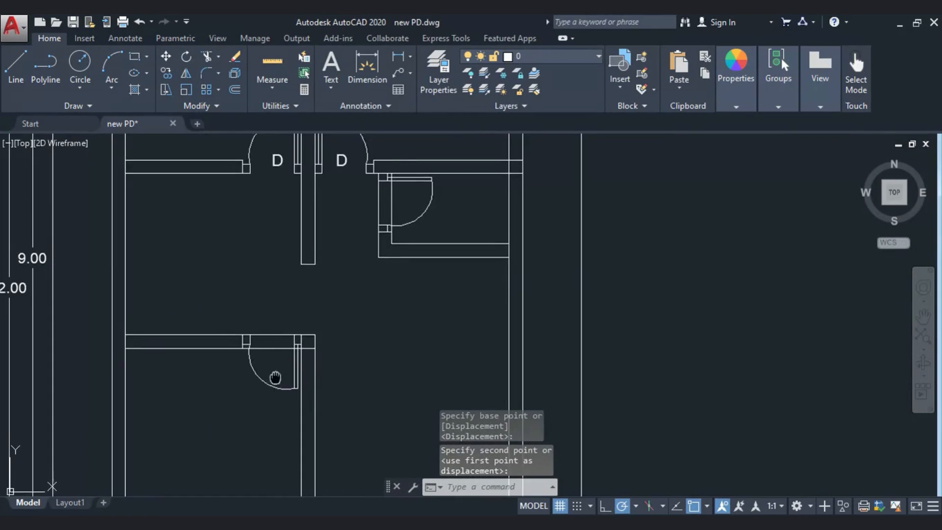
Step: Trim the wall lines crossing the small room's door opening, jambs and door leaf
scroll(259, 273, down, 4)
click(444, 367)
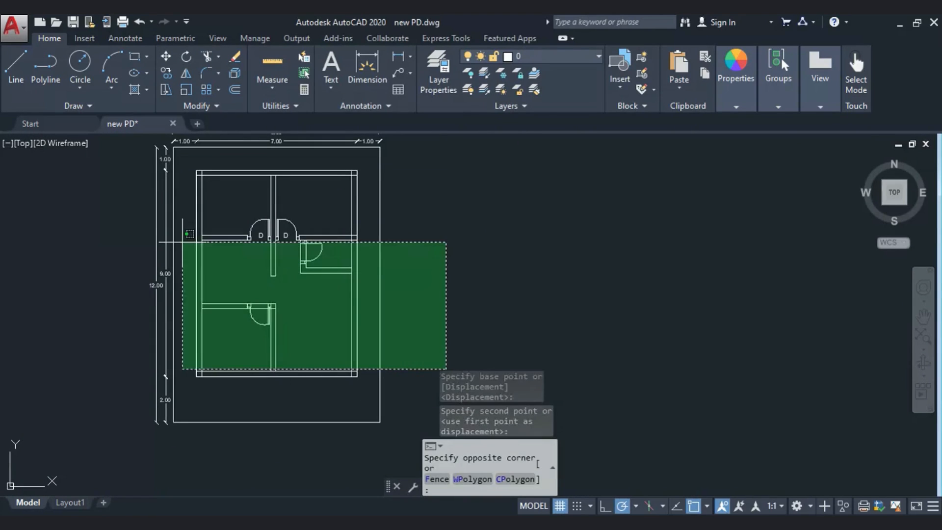
click(147, 191)
click(203, 60)
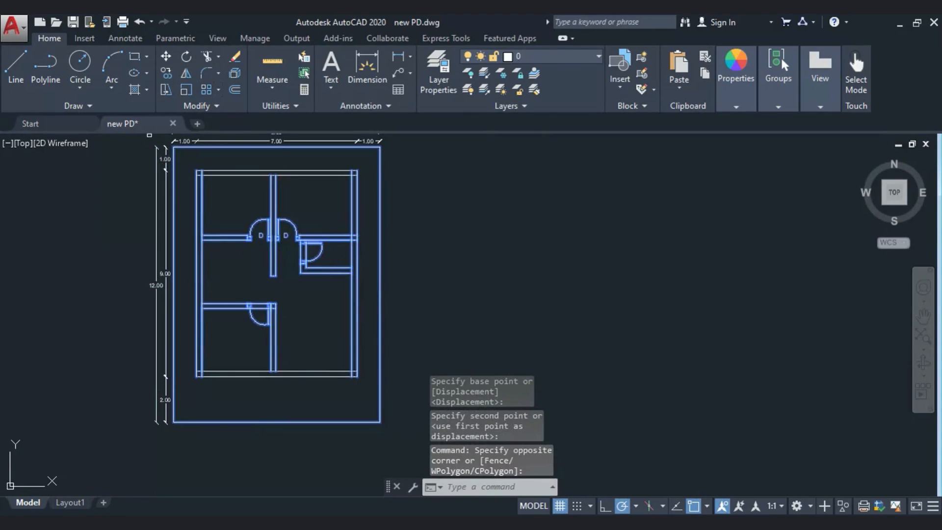
scroll(343, 282, up, 5)
click(335, 271)
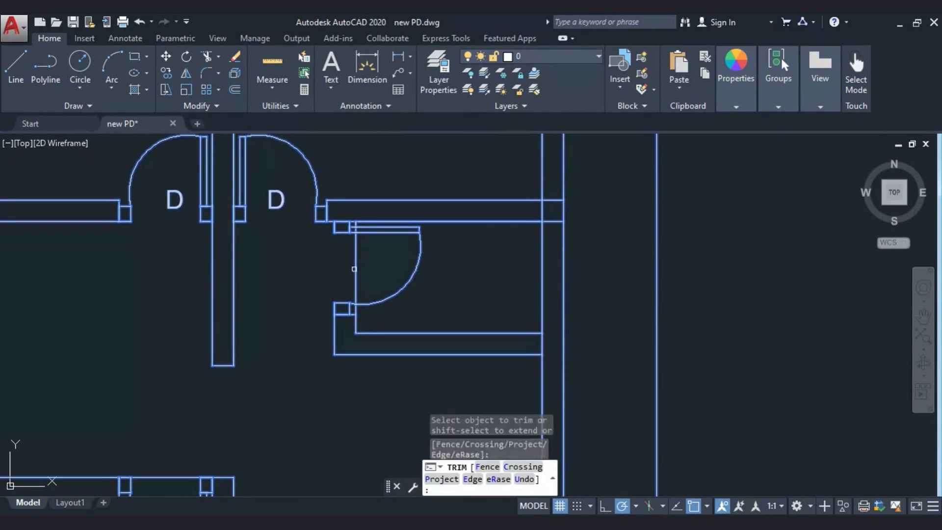
scroll(359, 239, up, 6)
click(345, 236)
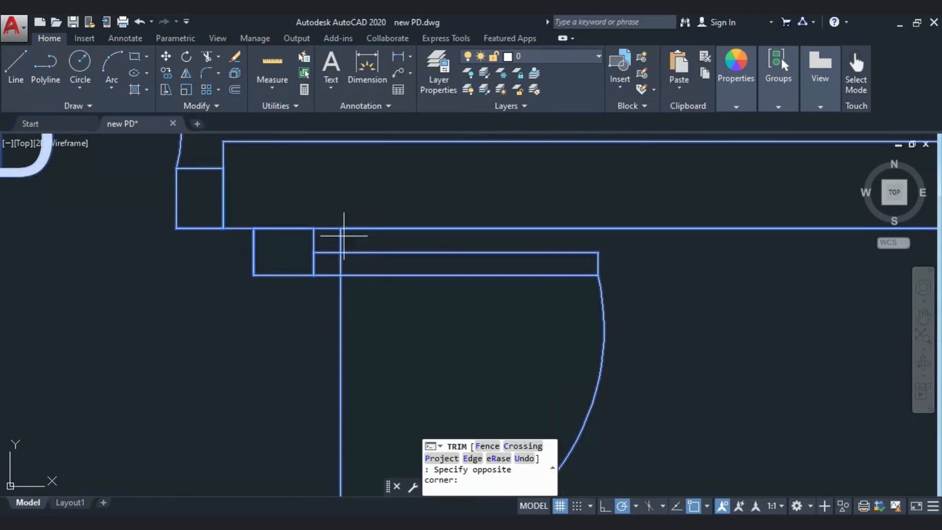
click(344, 266)
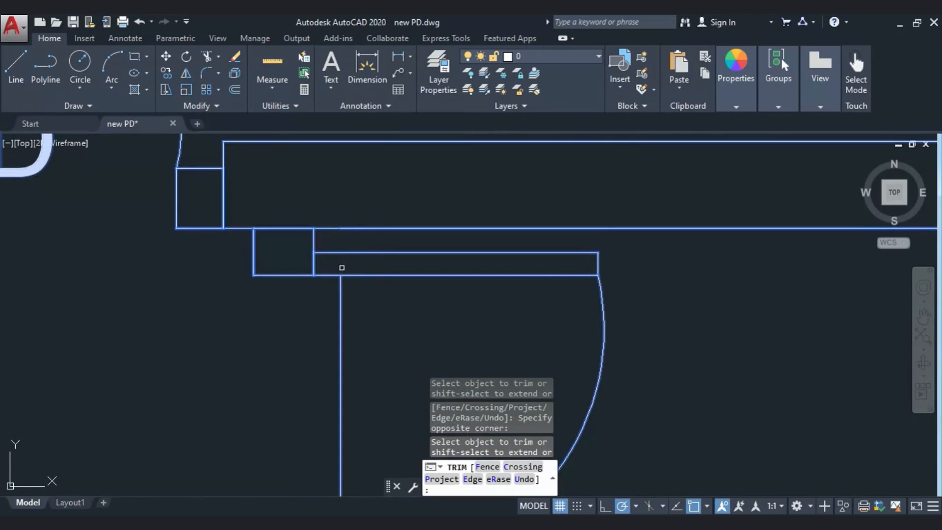
click(341, 290)
scroll(356, 214, down, 5)
scroll(337, 316, up, 2)
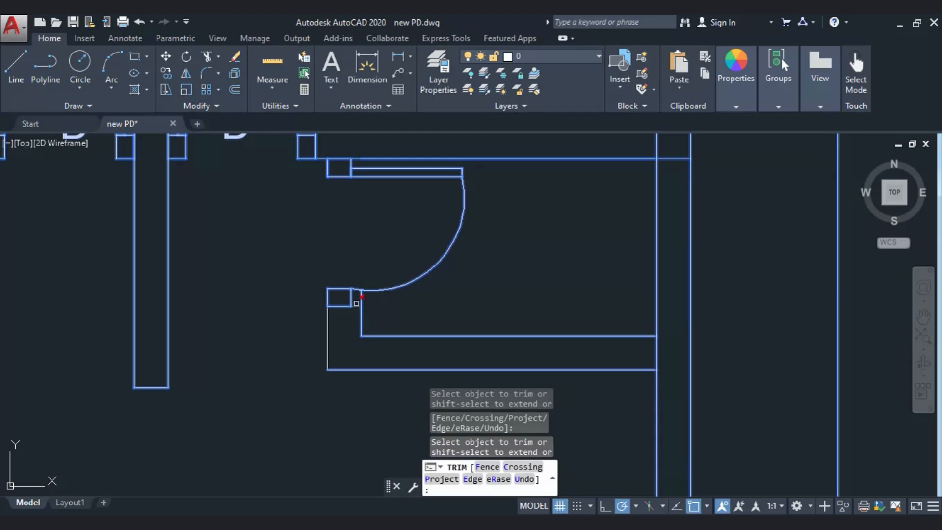
Step: Trim the partition lines across the lower-left room's door opening and delete the leftover segment in the adjoining wall corner
scroll(391, 225, down, 5)
scroll(306, 317, up, 5)
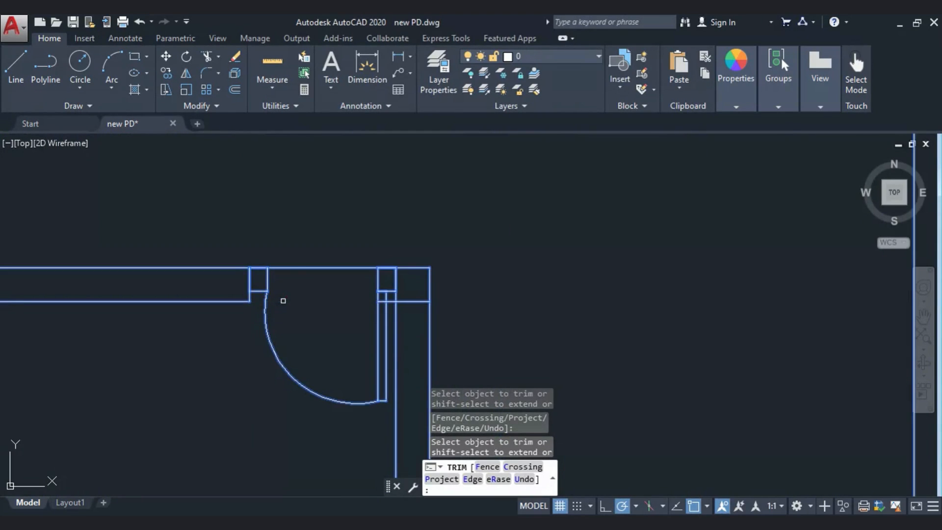
click(288, 267)
scroll(380, 307, up, 3)
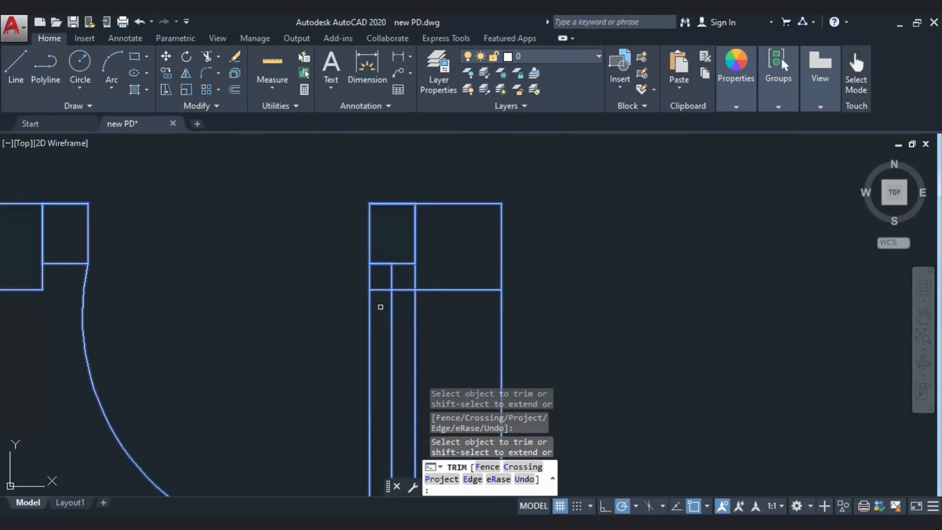
click(407, 292)
click(399, 283)
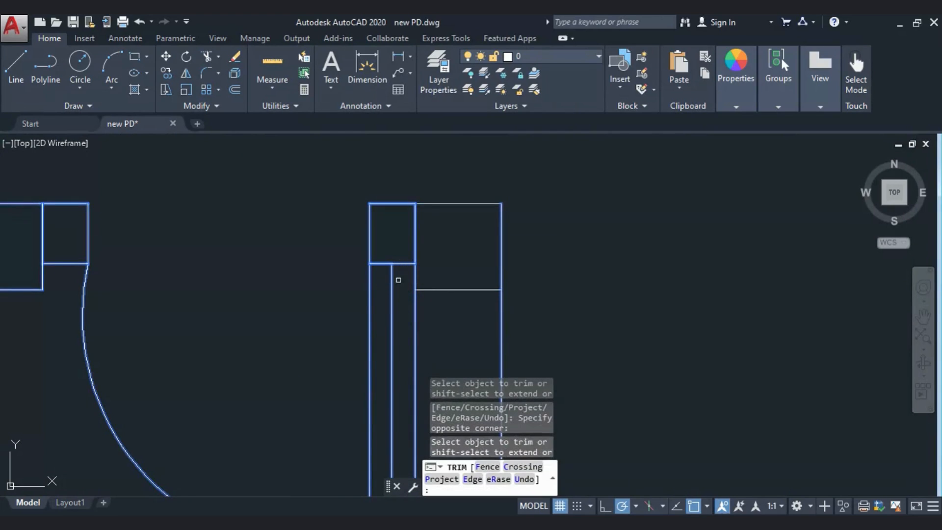
scroll(395, 280, down, 6)
click(398, 290)
key(Escape)
click(407, 283)
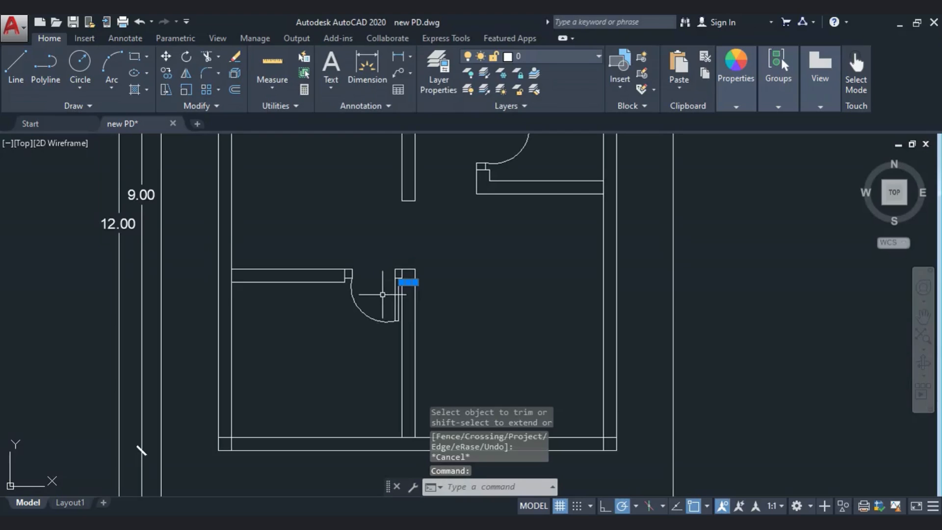
key(Delete)
scroll(364, 297, down, 3)
key(Escape)
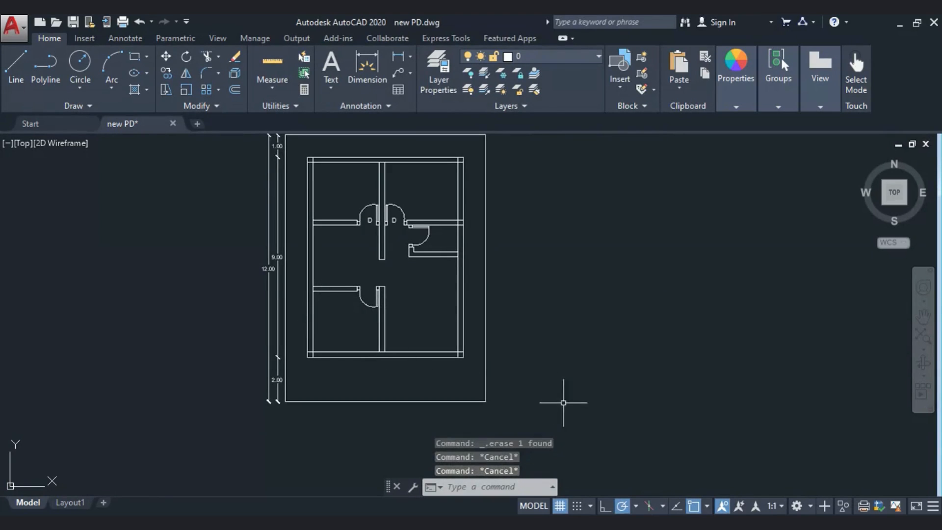
Step: Trim the overlapping lines at the upper outer wall's two corners and where the central partition joins it
click(562, 397)
click(270, 133)
click(208, 57)
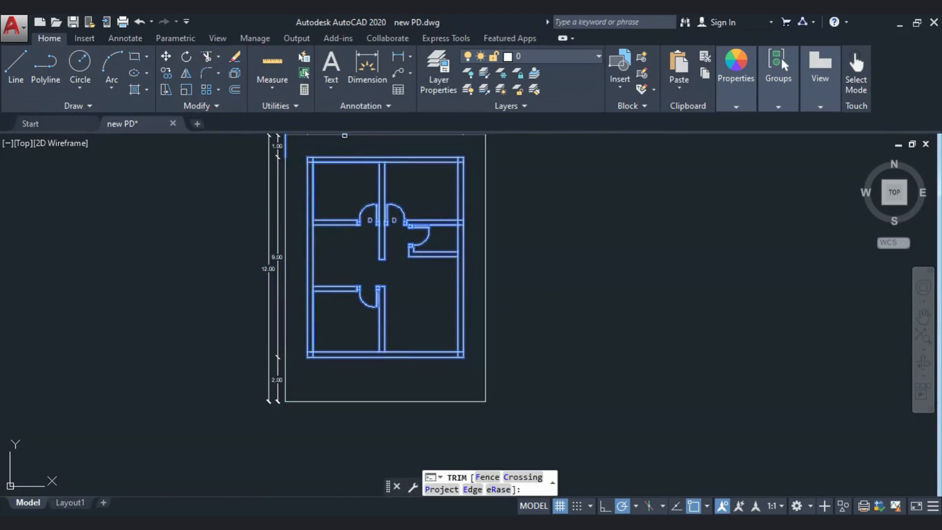
scroll(296, 174, up, 4)
middle_drag(314, 163, 265, 259)
click(280, 239)
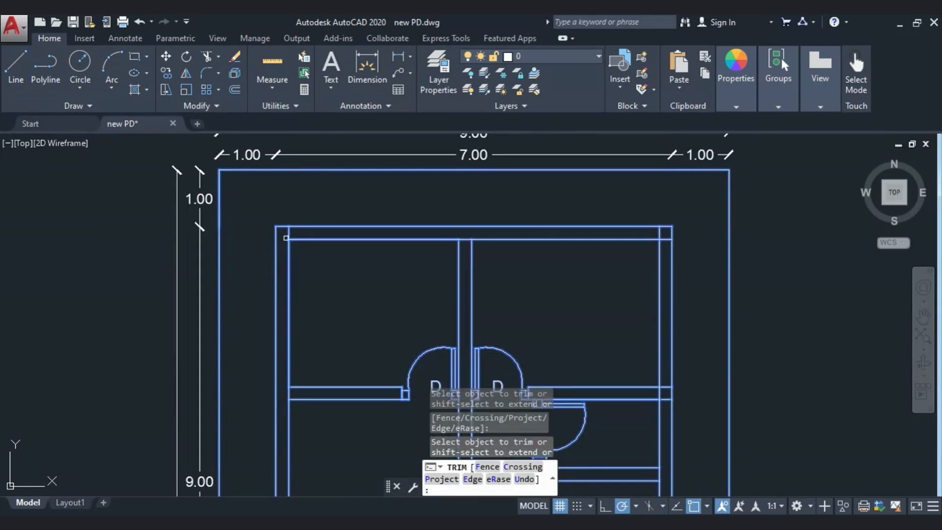
click(288, 235)
click(290, 234)
click(360, 228)
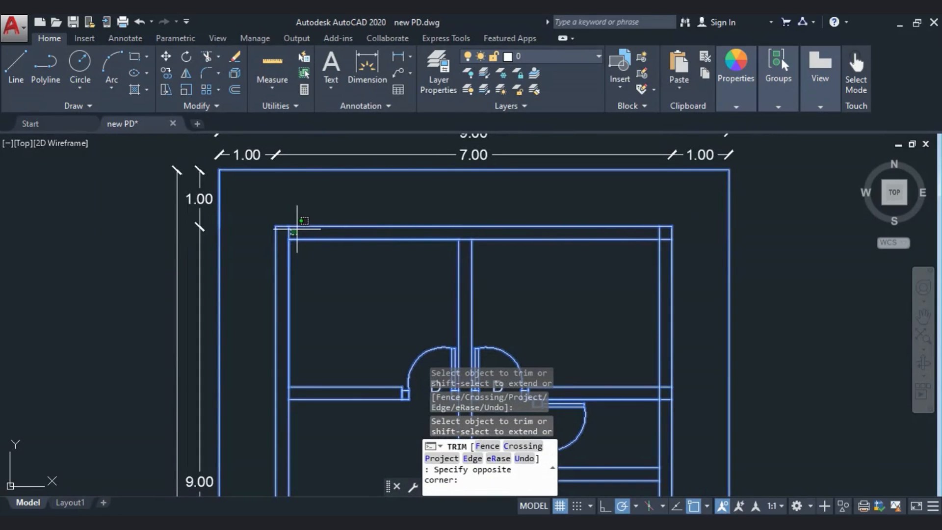
click(348, 247)
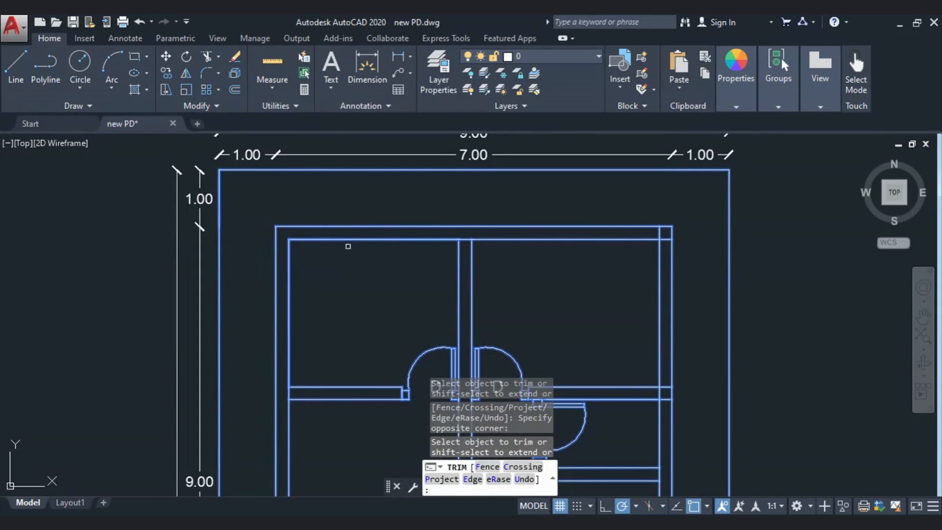
click(466, 241)
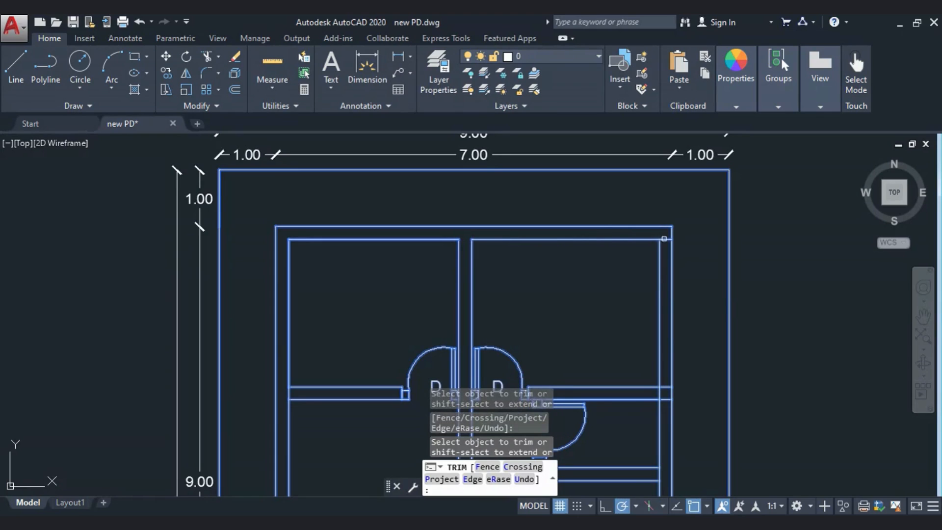
Step: Trim the lines at the right outer wall where the upper partition and the small room's lower wall meet it
middle_drag(574, 272, 244, 178)
scroll(330, 289, up, 4)
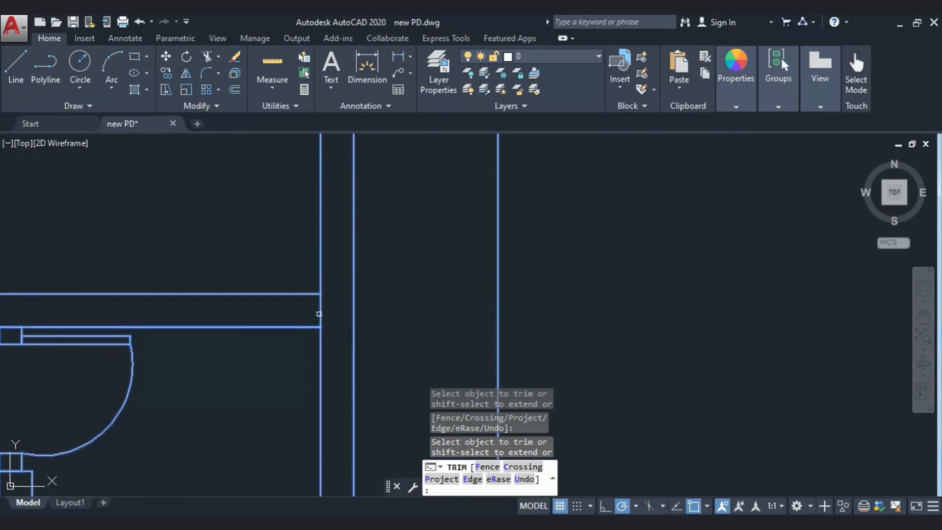
scroll(321, 309, down, 8)
scroll(329, 267, up, 3)
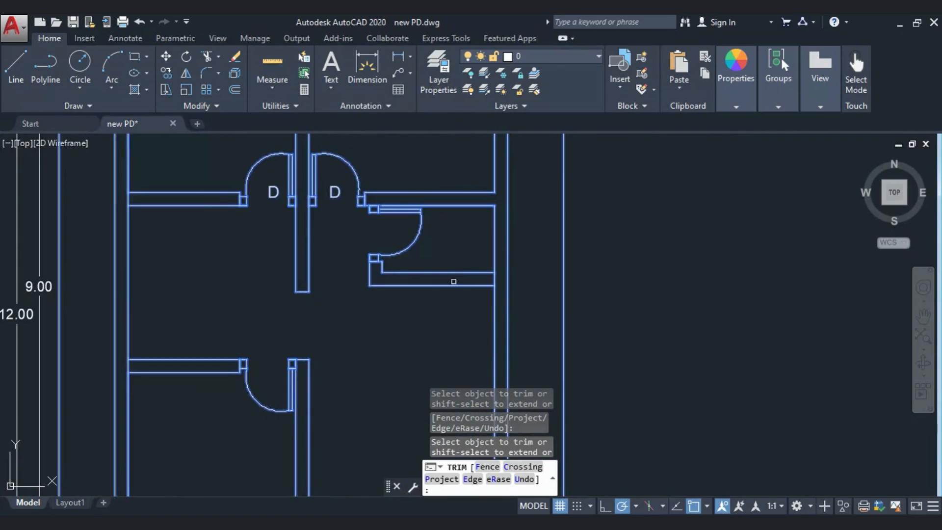
scroll(504, 280, up, 5)
click(519, 268)
click(523, 260)
scroll(407, 290, down, 4)
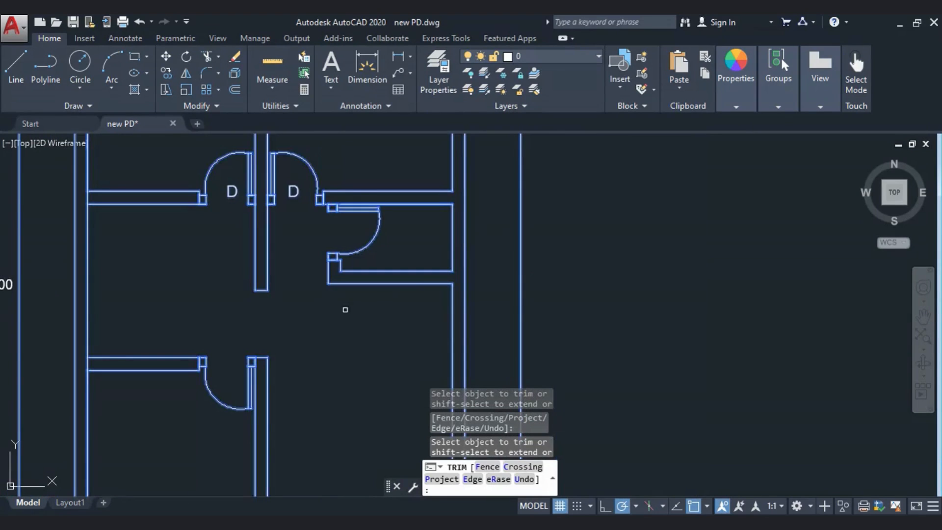
Step: Trim the left outer wall's inner line where the two left partitions join it
mouse_move(242, 325)
middle_down()
mouse_move(247, 367)
mouse_move(307, 357)
middle_up()
click(156, 227)
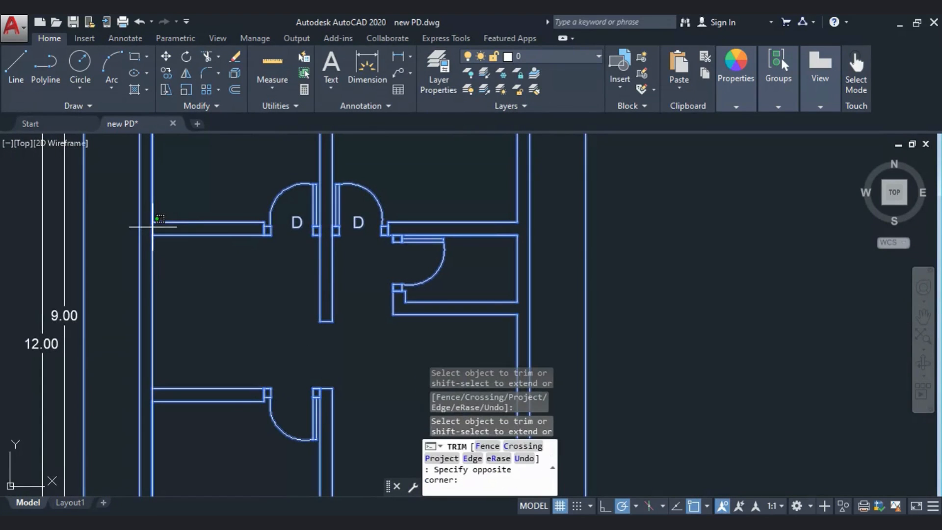
click(149, 227)
middle_drag(146, 379, 201, 275)
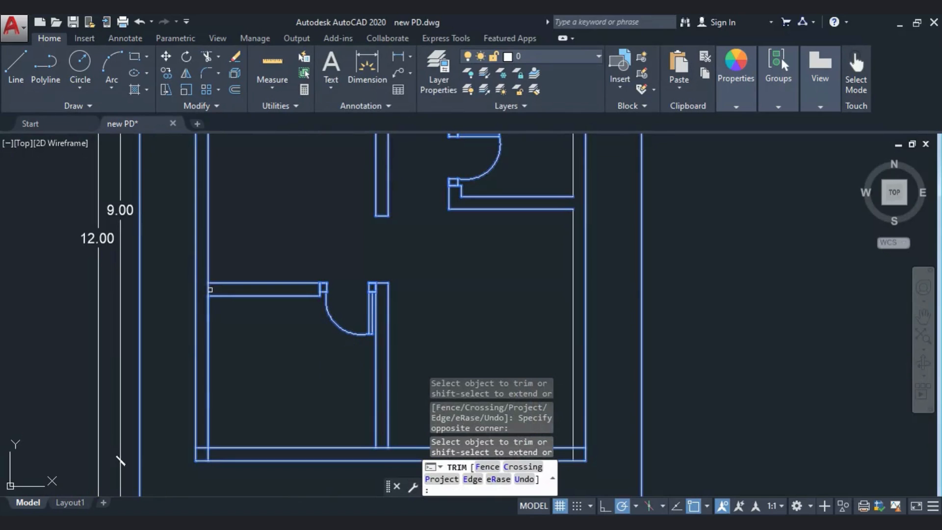
click(209, 290)
Step: Trim the overlapping lines at the lower outer wall's two corners and its junction with the central partition
middle_drag(203, 431, 198, 264)
click(199, 280)
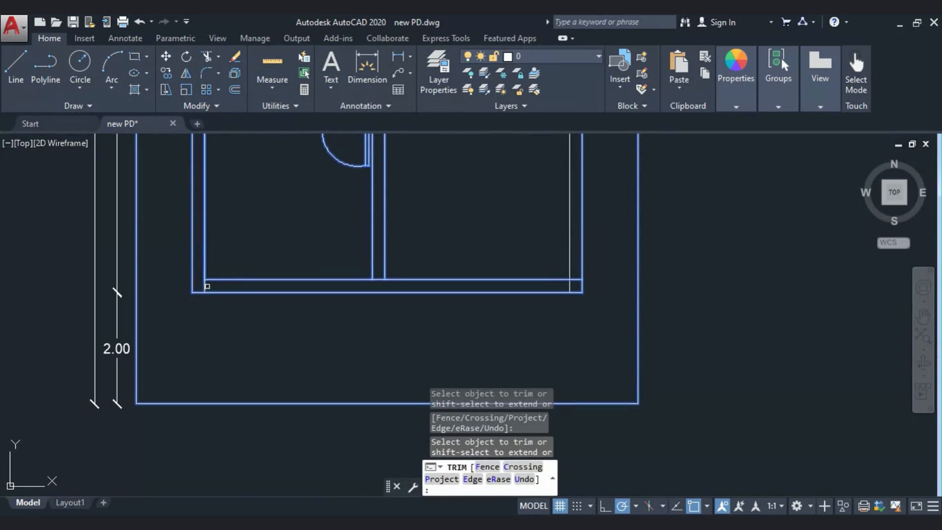
click(208, 286)
click(203, 284)
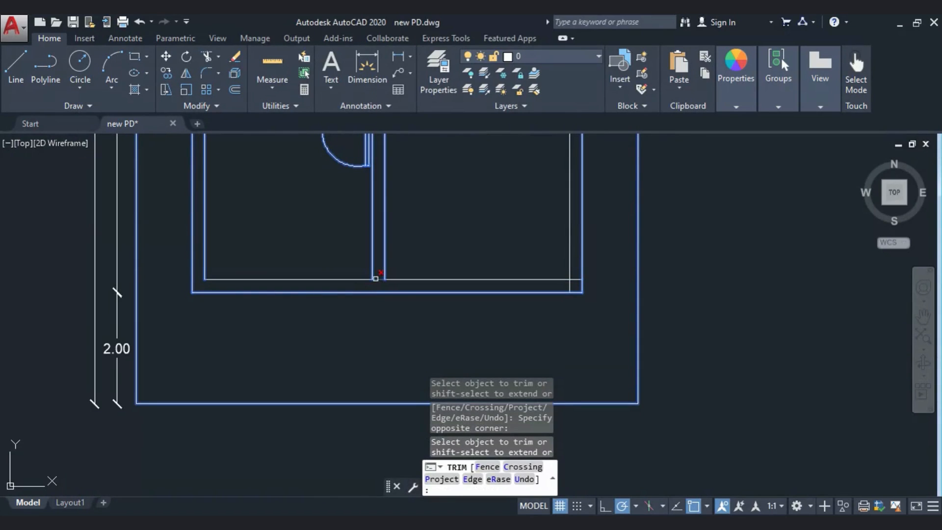
click(377, 278)
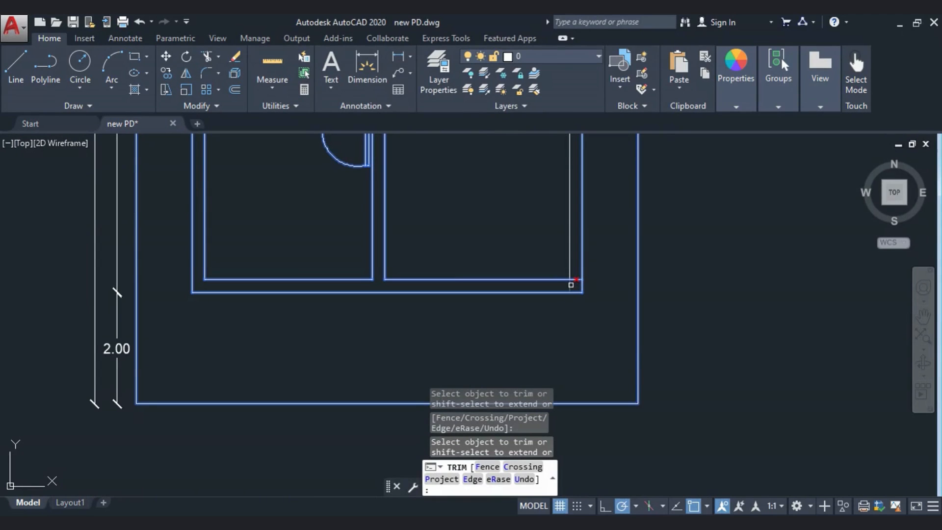
scroll(343, 341, down, 4)
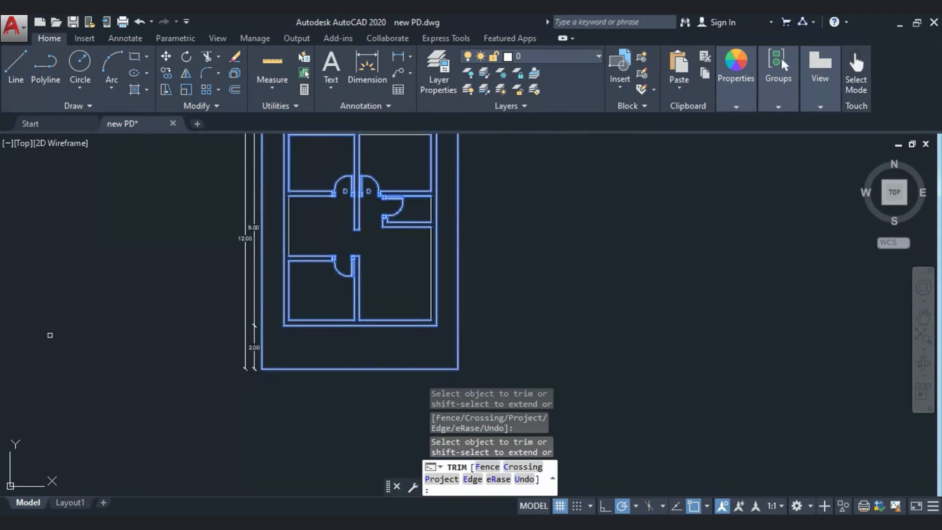
scroll(272, 260, up, 2)
mouse_move(311, 273)
middle_down()
mouse_move(268, 370)
mouse_move(248, 326)
mouse_move(219, 320)
mouse_move(200, 257)
mouse_move(221, 298)
middle_up()
key(Escape)
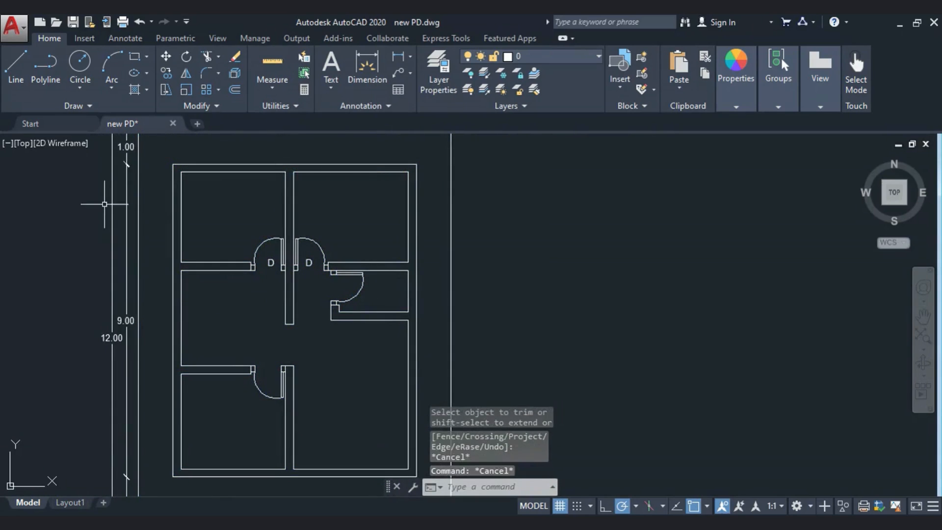
Step: Draw a short vertical line across the upper outer wall from the upper-left room's inner top-left corner to the wall's outer edge
scroll(189, 211, down, 2)
scroll(239, 164, up, 5)
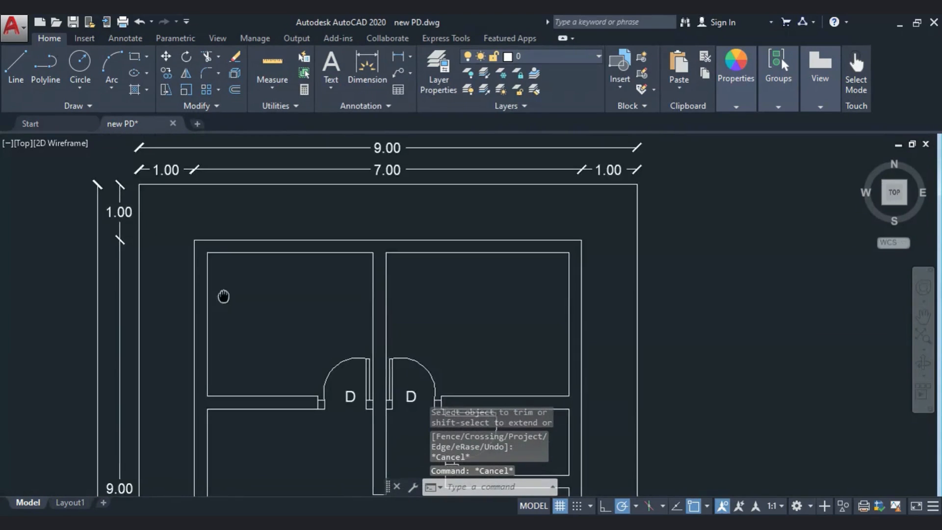
click(16, 63)
scroll(227, 251, up, 4)
click(169, 244)
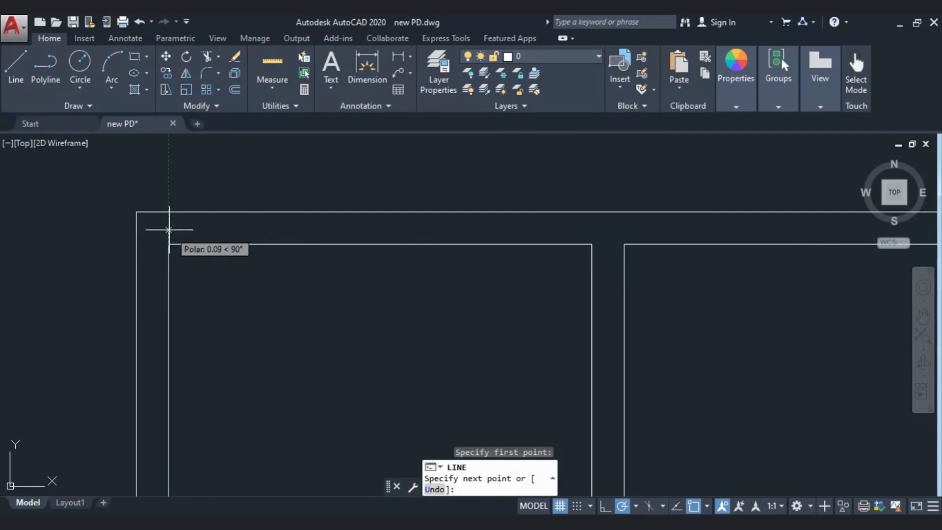
click(169, 212)
key(Escape)
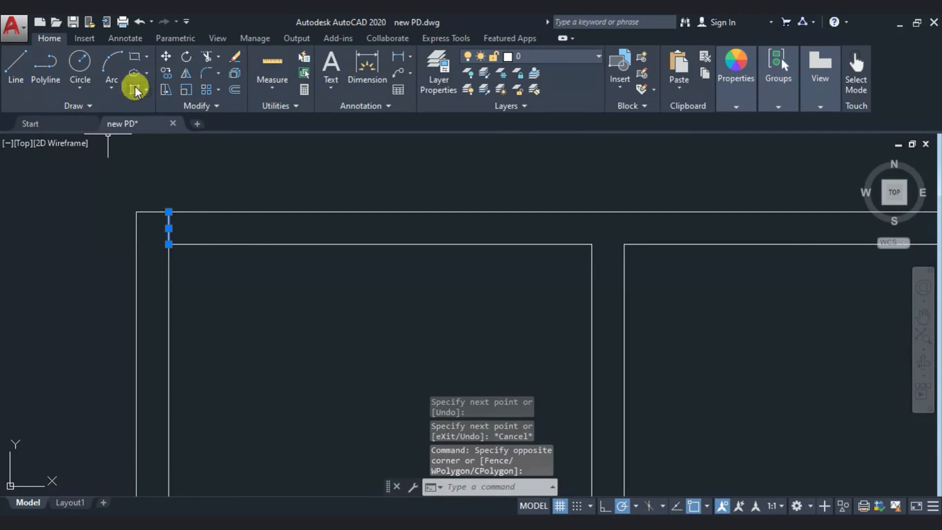
click(166, 73)
click(136, 212)
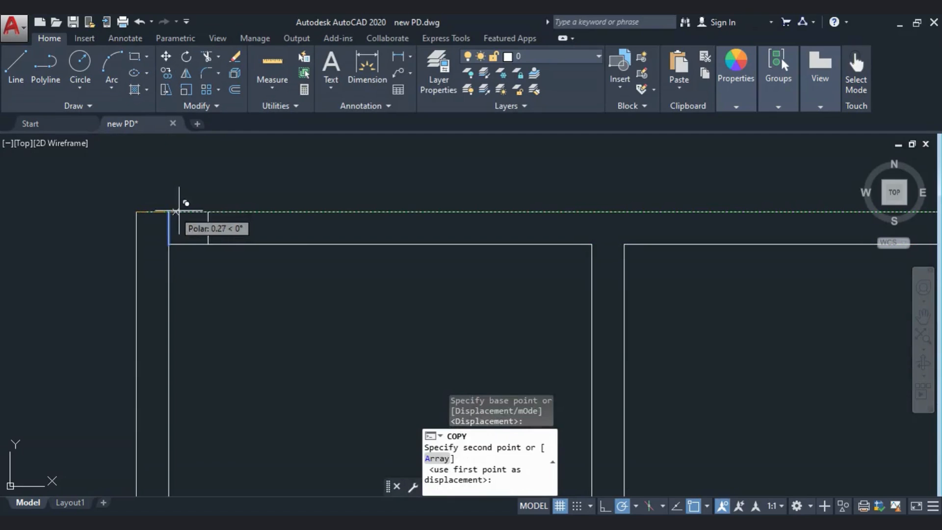
key(Escape)
Step: Copy the short line across the upper outer wall 1.2 to the right along the wall
click(169, 76)
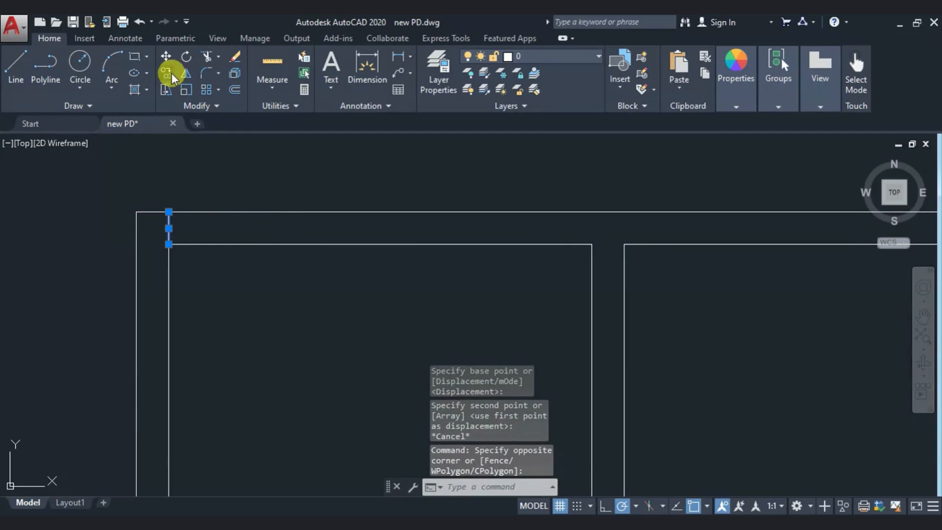
click(169, 212)
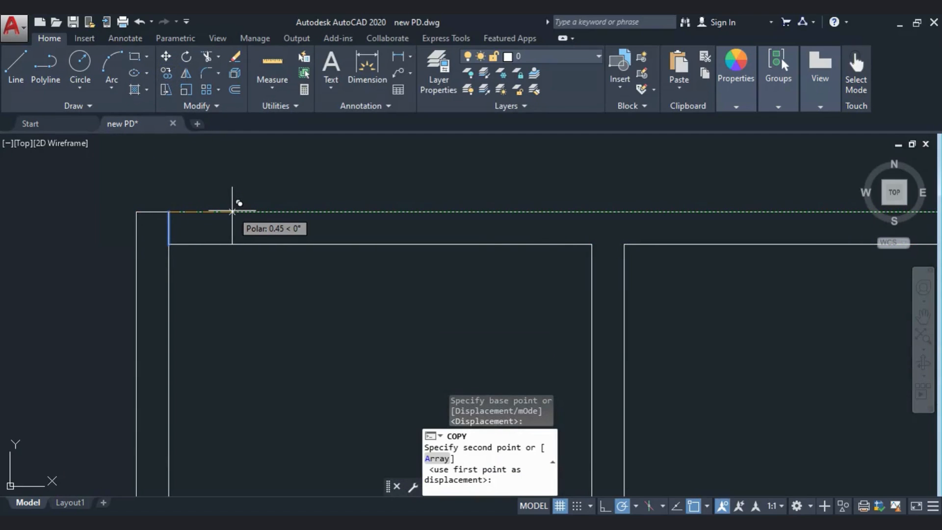
key(Return)
key(Escape)
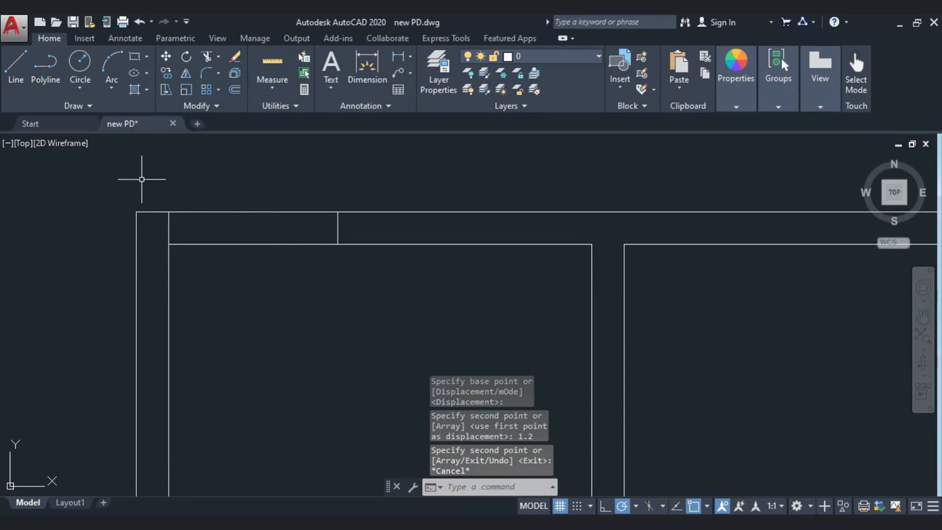
Step: Move the pair of short lines right along the upper outer wall, towards the middle of the upper-left room
click(138, 177)
click(371, 275)
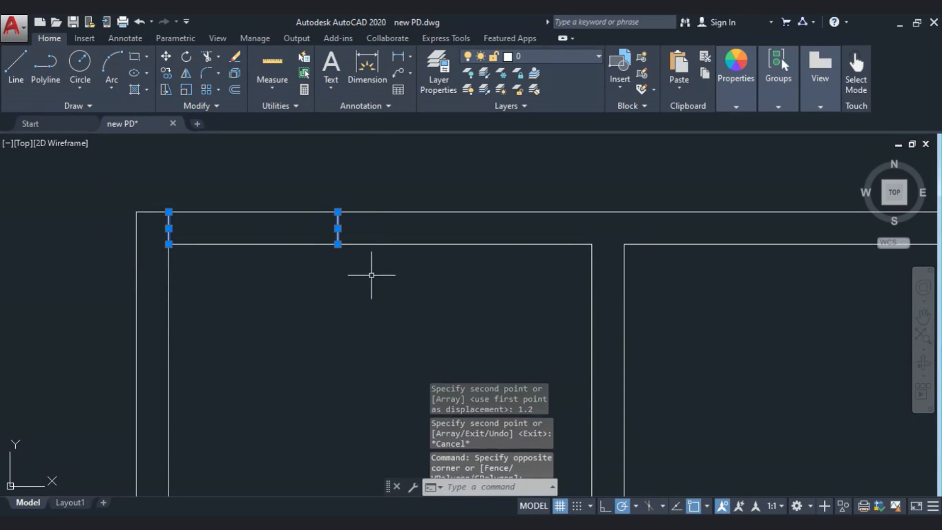
click(166, 57)
click(338, 212)
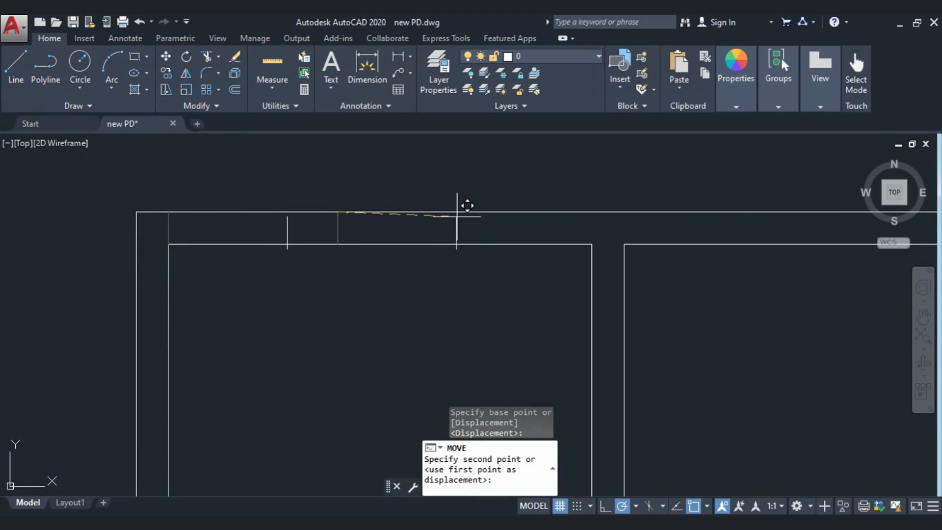
click(456, 212)
Step: Complete the window symbol by drawing a horizontal line between the midpoints of the two short lines
click(17, 67)
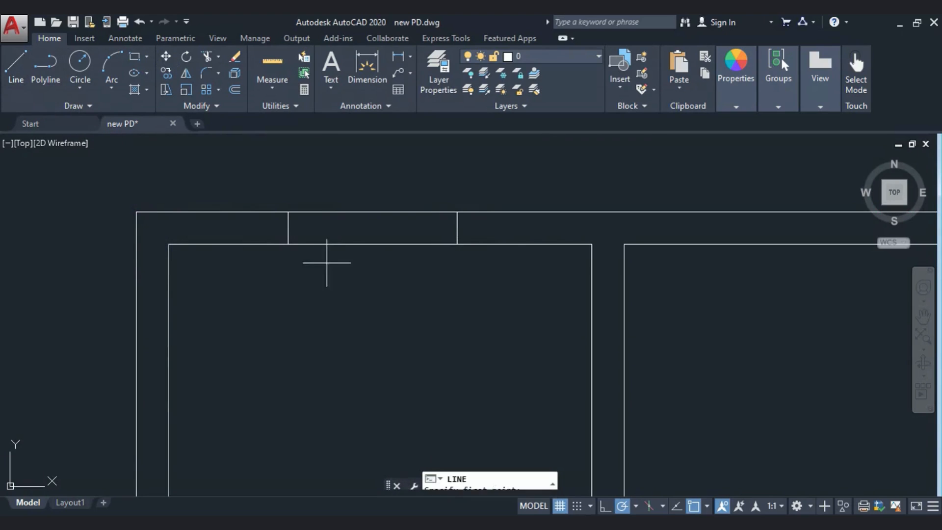
click(289, 228)
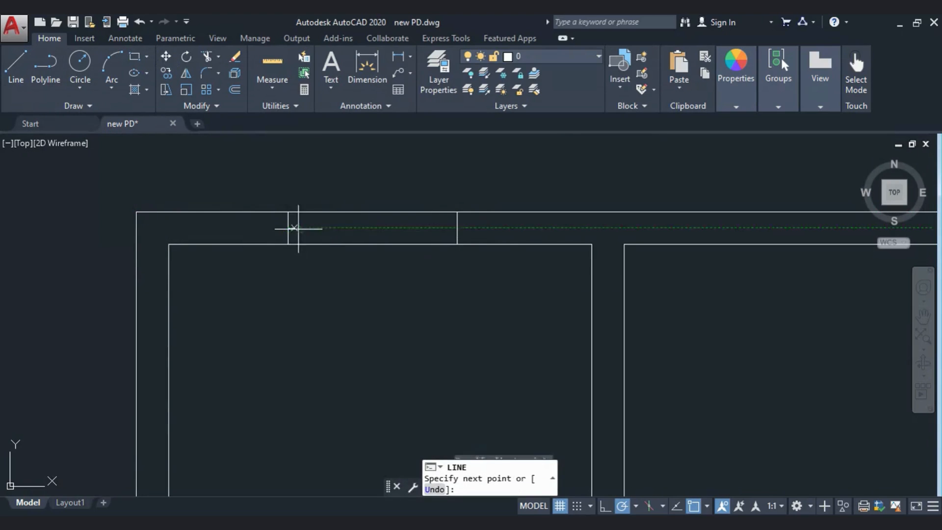
click(456, 227)
key(Escape)
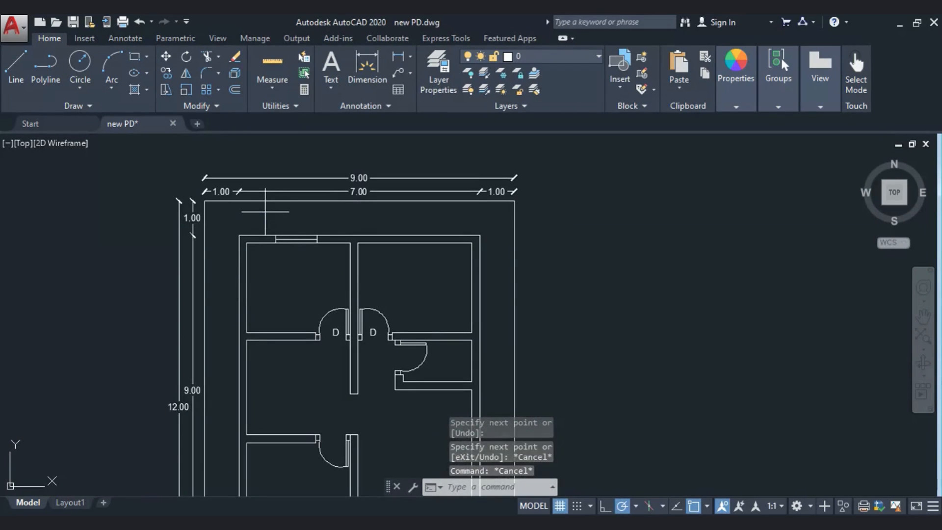
Step: Copy the upper-left room's window horizontally along the upper outer wall to the upper-right room
drag(267, 210, 322, 260)
click(166, 73)
scroll(325, 261, up, 2)
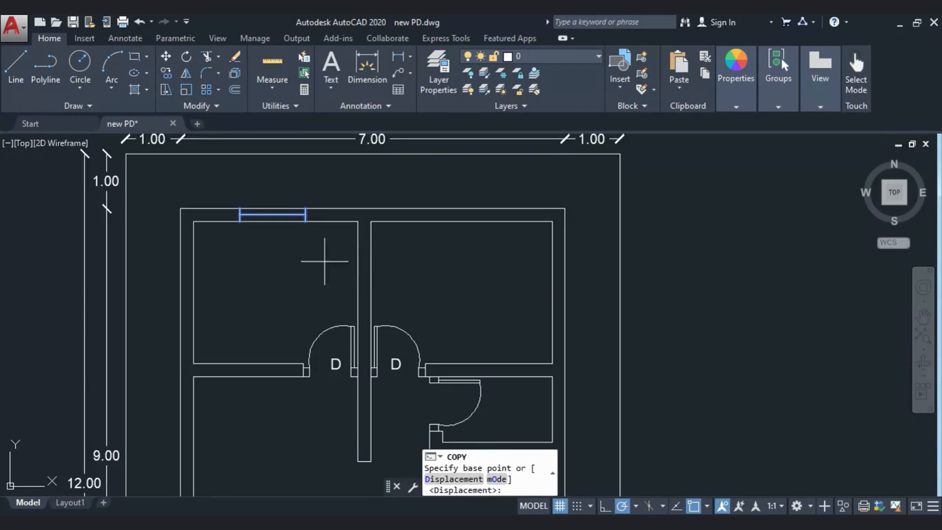
click(305, 221)
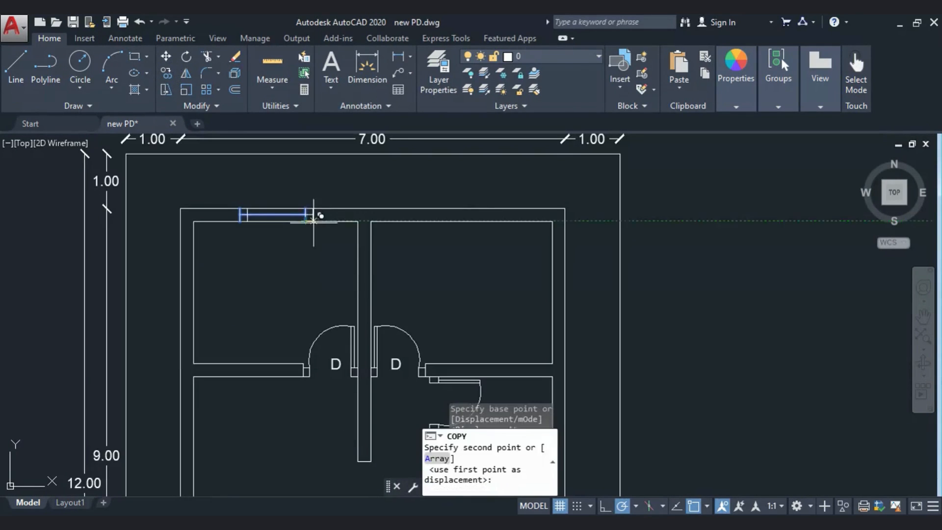
click(491, 221)
key(Escape)
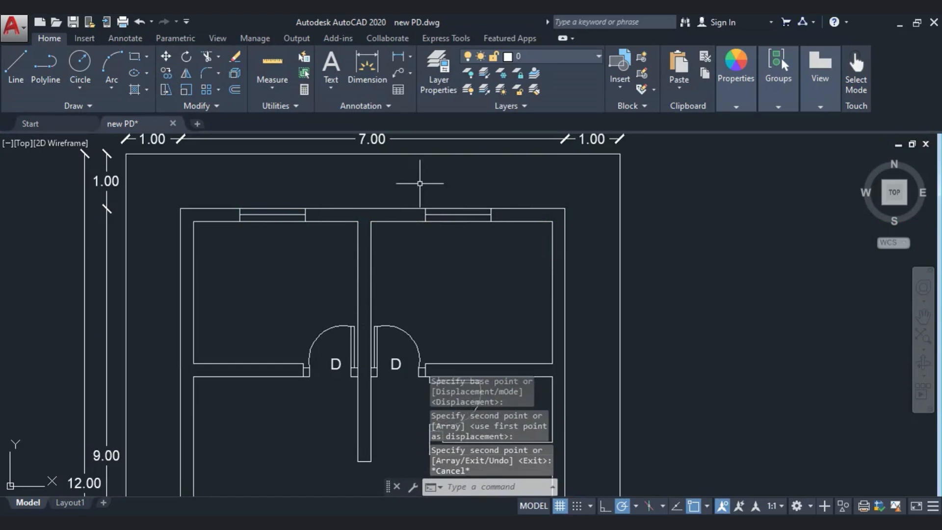
Step: Copy the upper-right room's window down into the empty area inside that room
drag(422, 182, 499, 258)
key(Return)
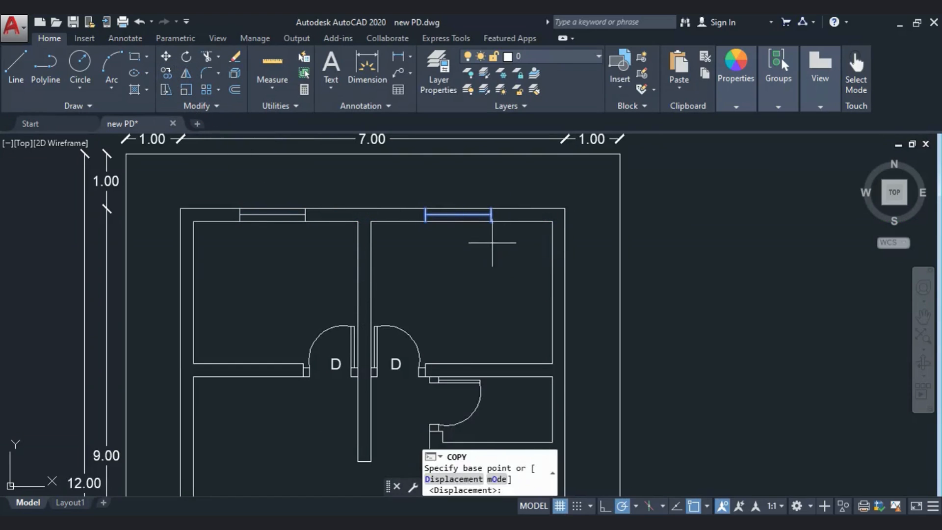
click(458, 221)
click(453, 283)
key(Escape)
Step: Rotate the window copy inside the upper-right room to vertical about its right end
click(423, 260)
click(514, 300)
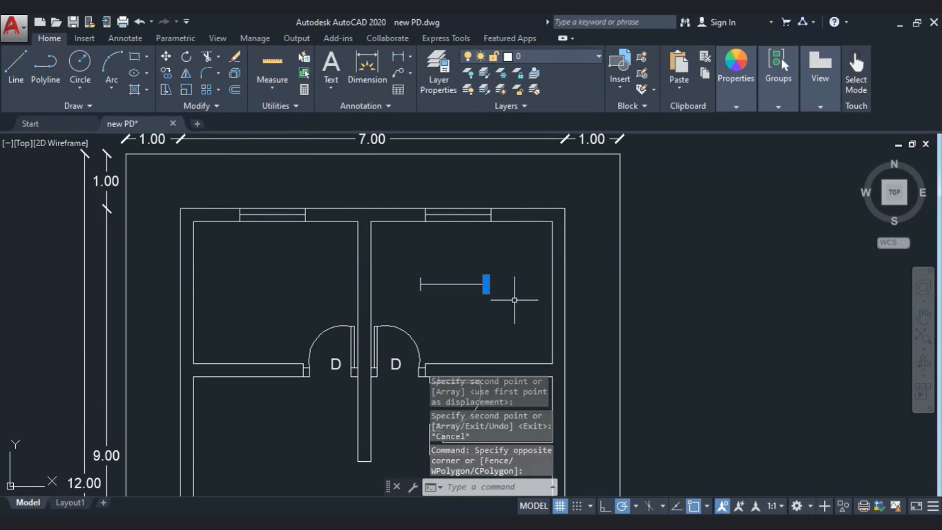
click(525, 324)
click(399, 257)
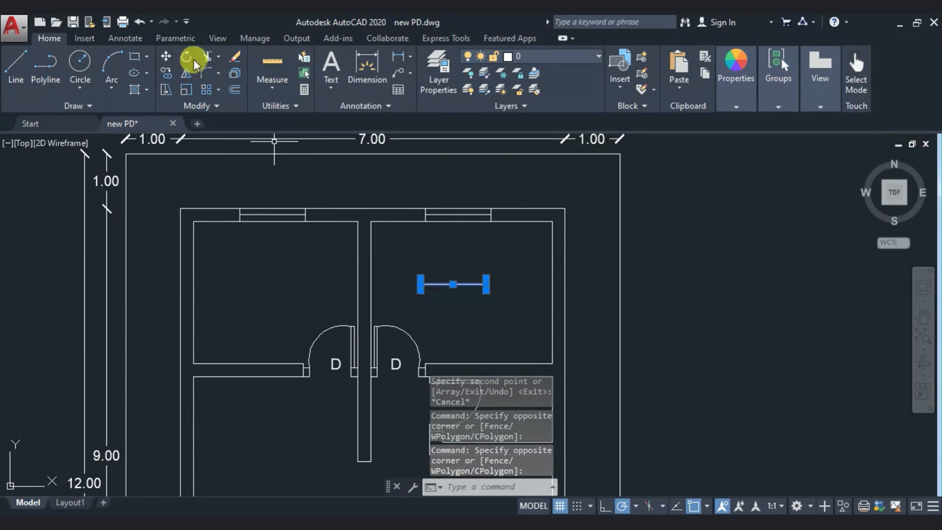
click(187, 58)
click(486, 284)
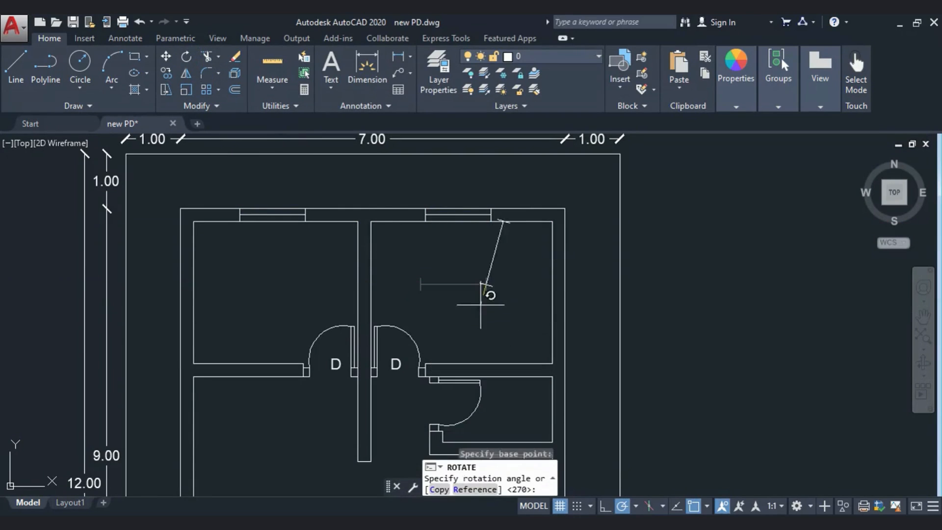
click(485, 331)
Step: Move the vertical window into the right outer wall, with its upper end at the upper-right room's inner corner
scroll(481, 240, up, 4)
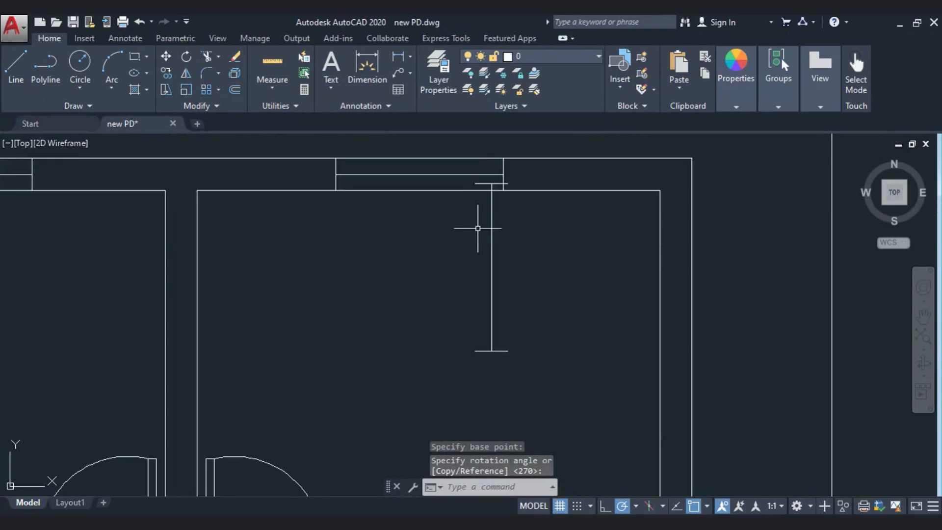
key(Escape)
click(464, 167)
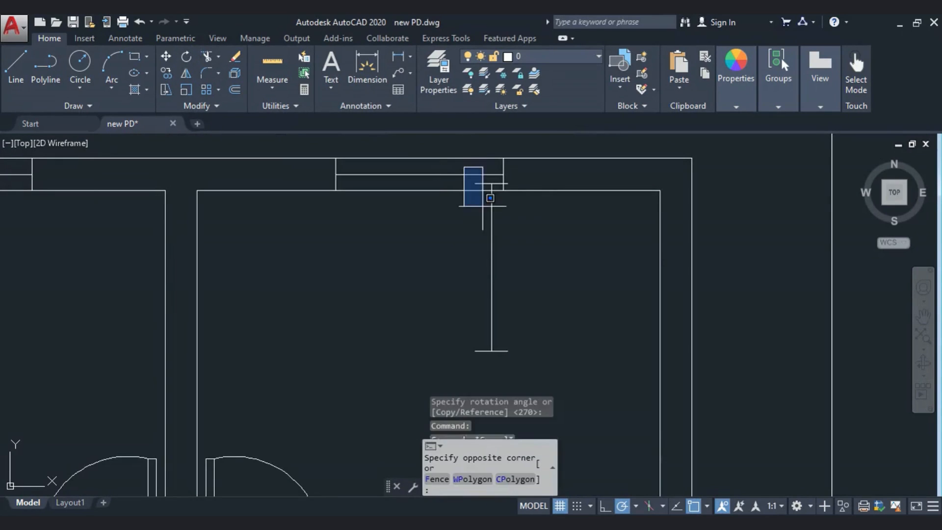
click(544, 360)
click(166, 58)
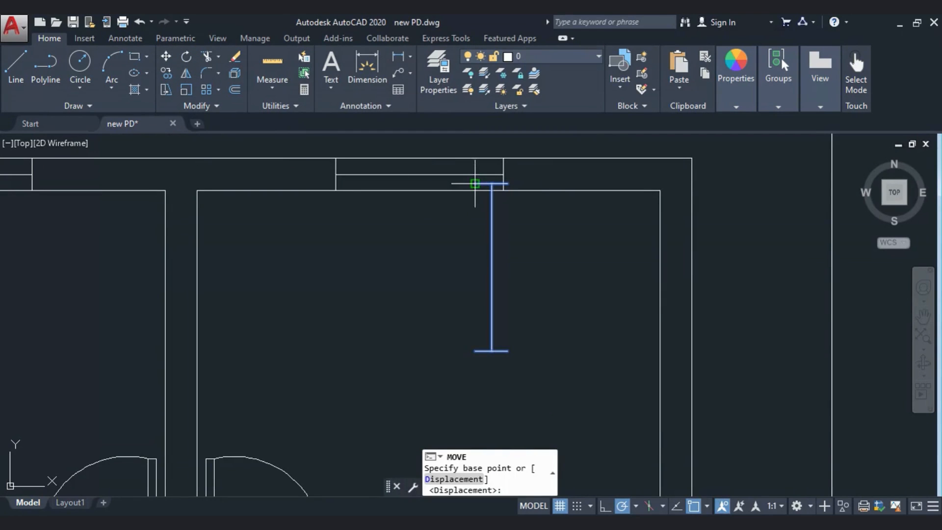
click(475, 183)
click(670, 180)
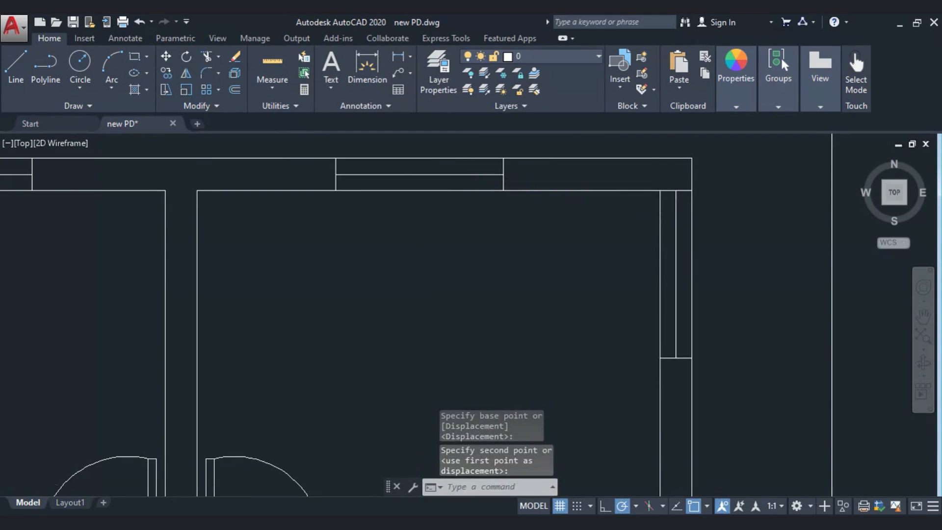
Step: Copy the vertical window down the right outer wall to the small room, starting at that room's upper wall line
scroll(429, 216, down, 4)
click(498, 200)
click(547, 294)
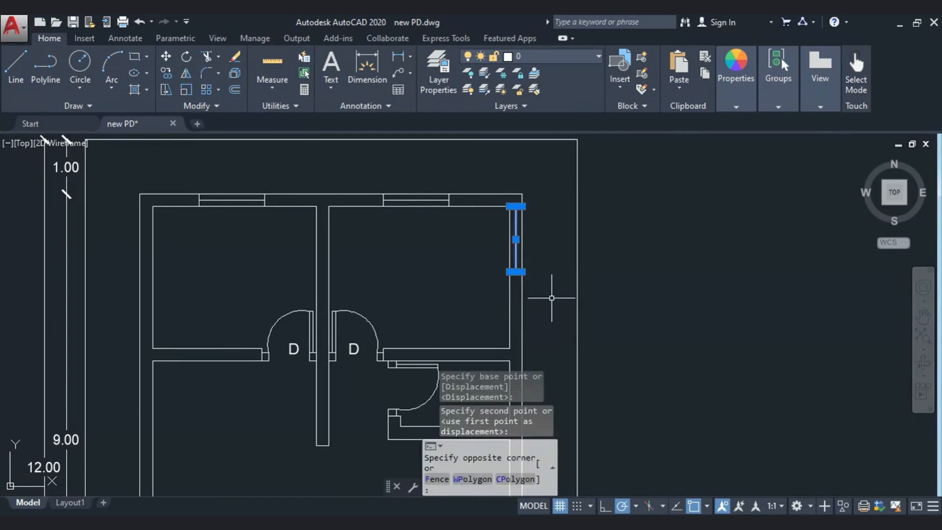
click(168, 70)
click(509, 207)
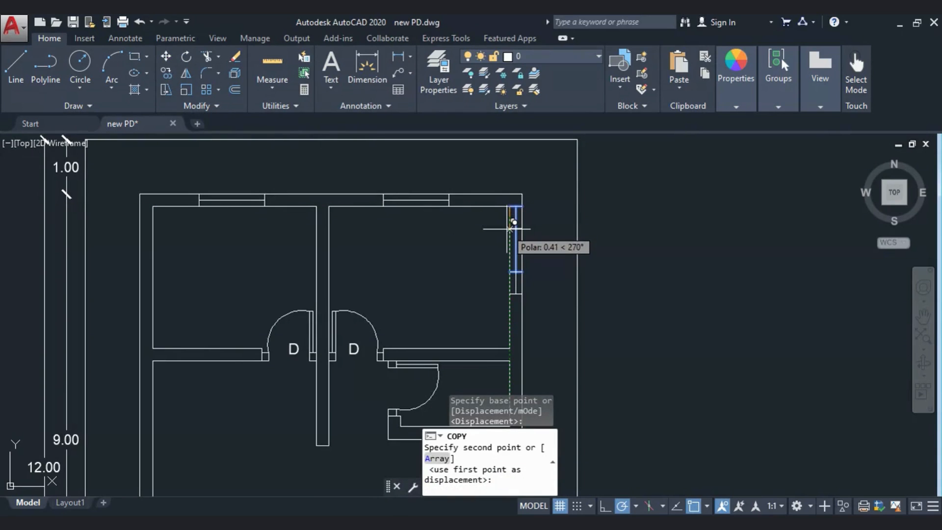
mouse_move(513, 326)
middle_down()
mouse_move(471, 261)
mouse_move(374, 322)
middle_up()
click(474, 288)
key(Escape)
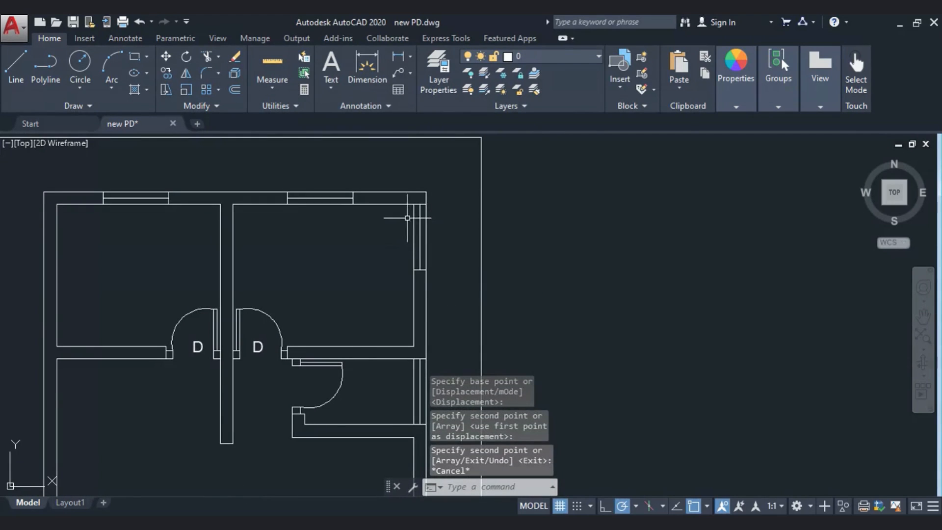
Step: Move the upper-right room's vertical window down along the right outer wall, away from the corner
drag(401, 195, 474, 307)
click(166, 56)
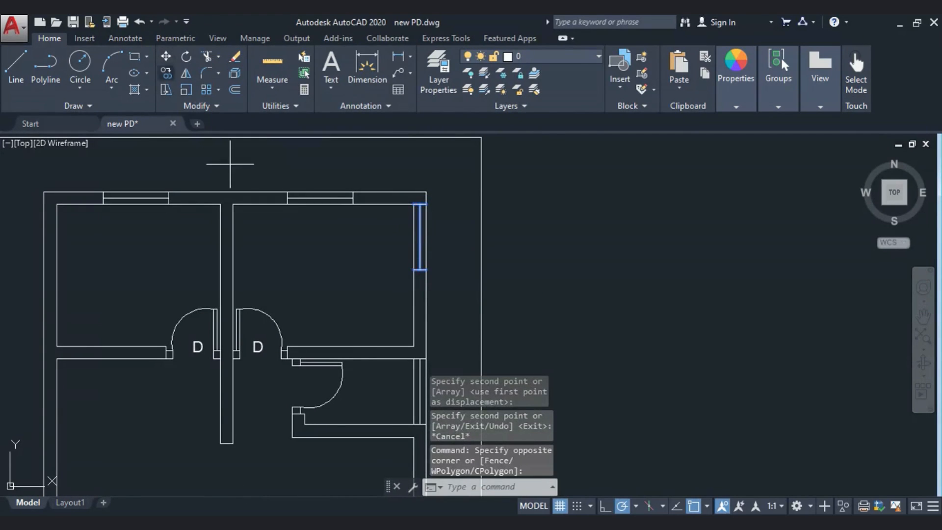
click(413, 205)
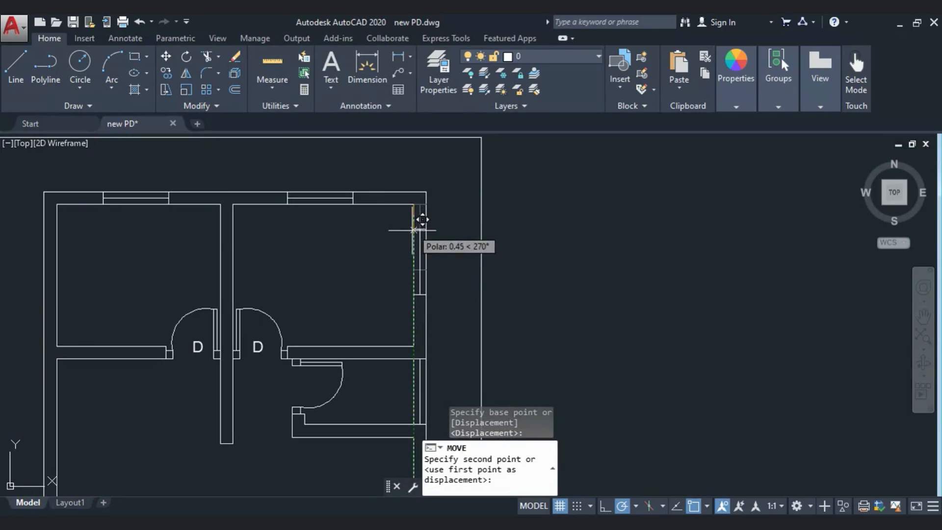
click(414, 235)
Step: Shorten the small room's window by stretching its upper end down 0.3
middle_drag(353, 317, 333, 203)
scroll(398, 286, up, 2)
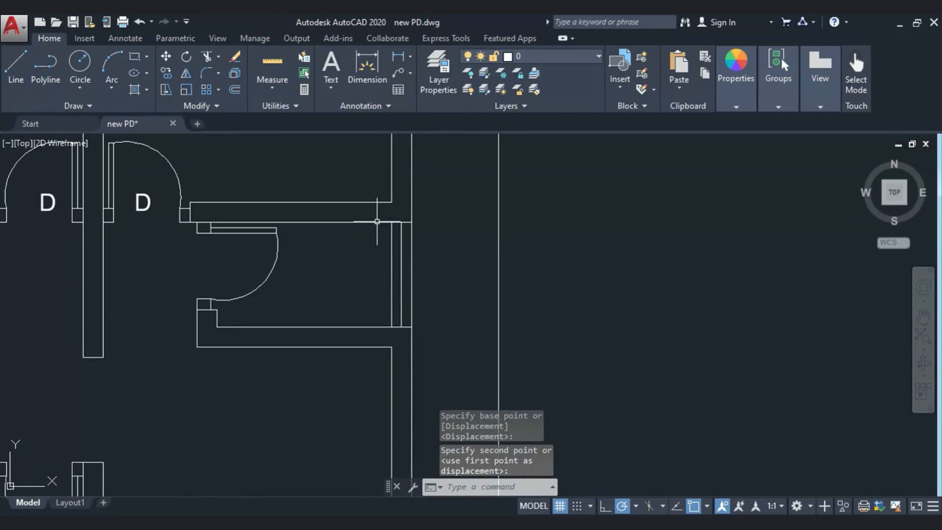
drag(381, 218, 397, 191)
scroll(400, 233, up, 4)
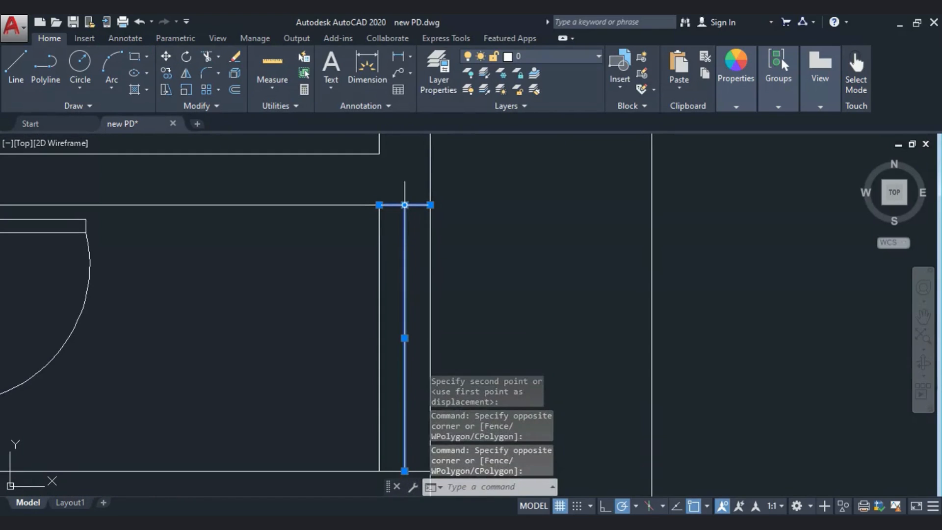
click(405, 205)
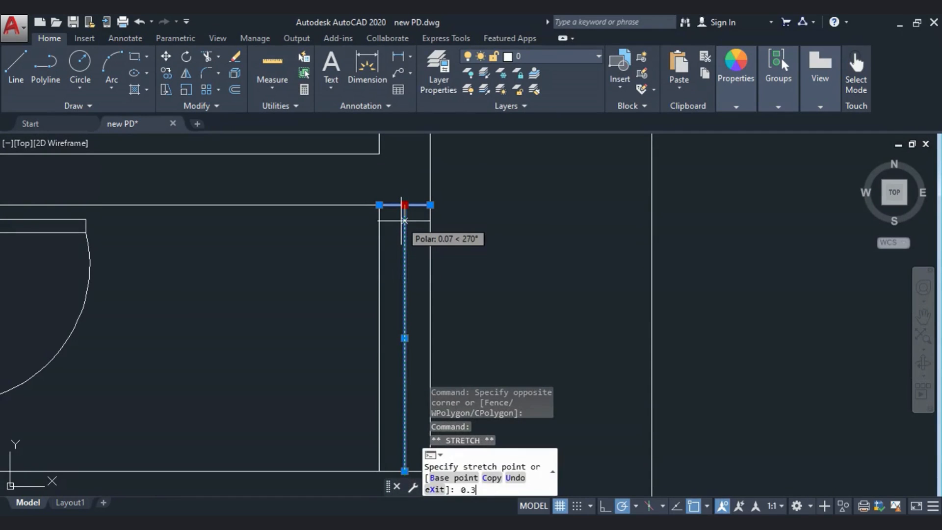
text(0.3)
key(Return)
Step: Stretch the lower end of the small room's window up 0.3
middle_drag(400, 216, 356, 124)
click(362, 391)
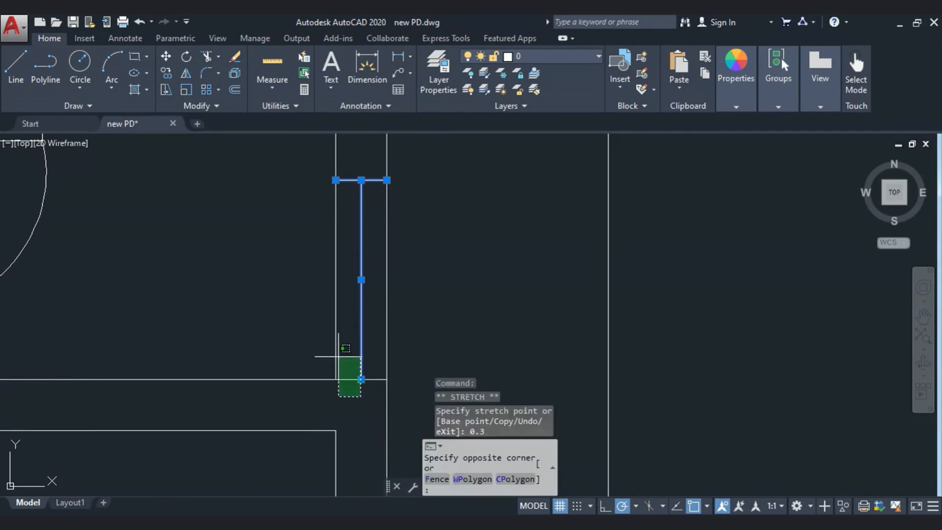
click(338, 352)
click(361, 379)
text(0.3)
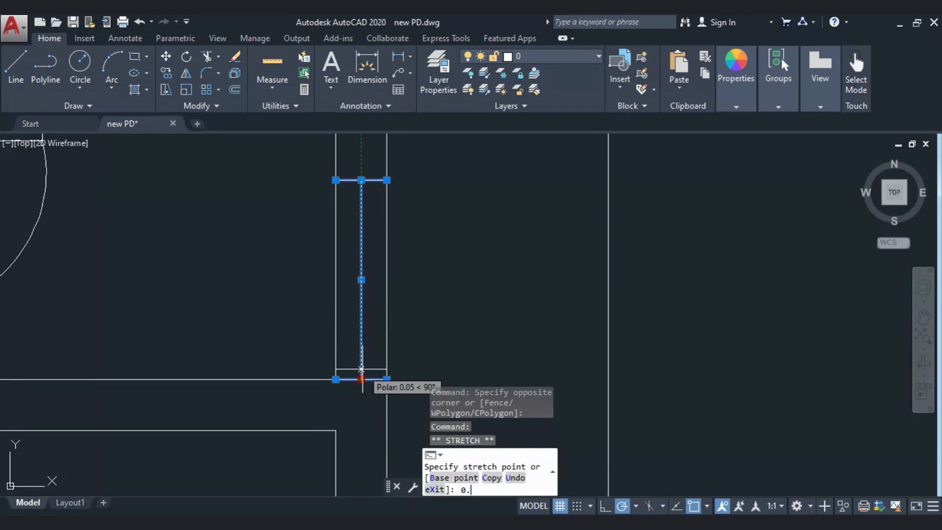
key(Return)
key(Escape)
Step: Select the upper-right room's vertical window in the right outer wall
scroll(523, 275, down, 5)
mouse_move(523, 275)
middle_down()
mouse_move(399, 322)
mouse_move(345, 267)
mouse_move(329, 267)
middle_up()
click(334, 179)
click(368, 248)
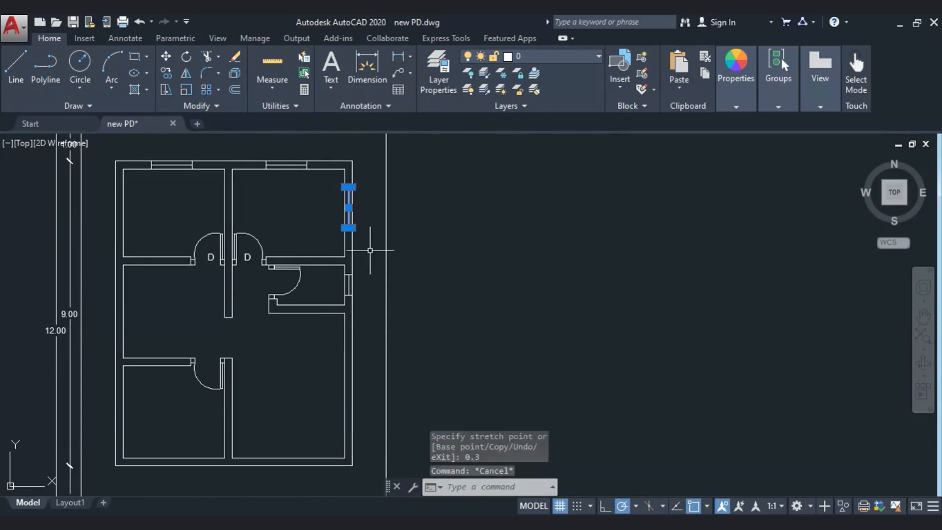
Step: Copy the upper window on the right exterior wall about 5.13 units straight down into the large lower room's wall
text(co)
key(Return)
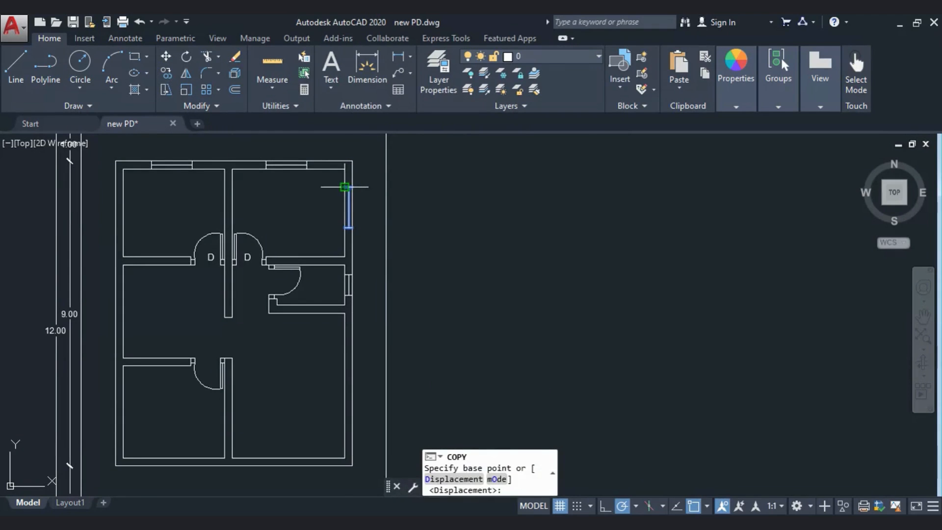
click(345, 187)
middle_drag(351, 324, 357, 241)
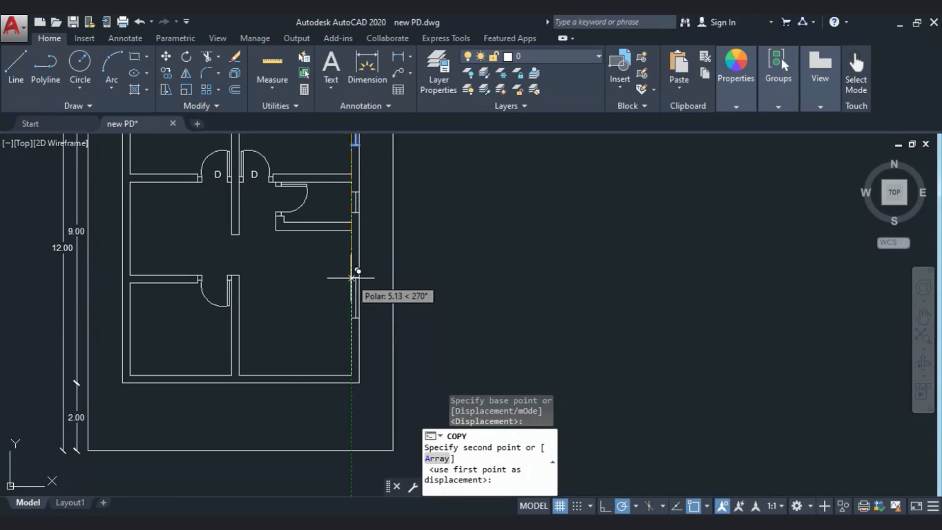
click(351, 278)
middle_drag(259, 374, 364, 383)
key(Escape)
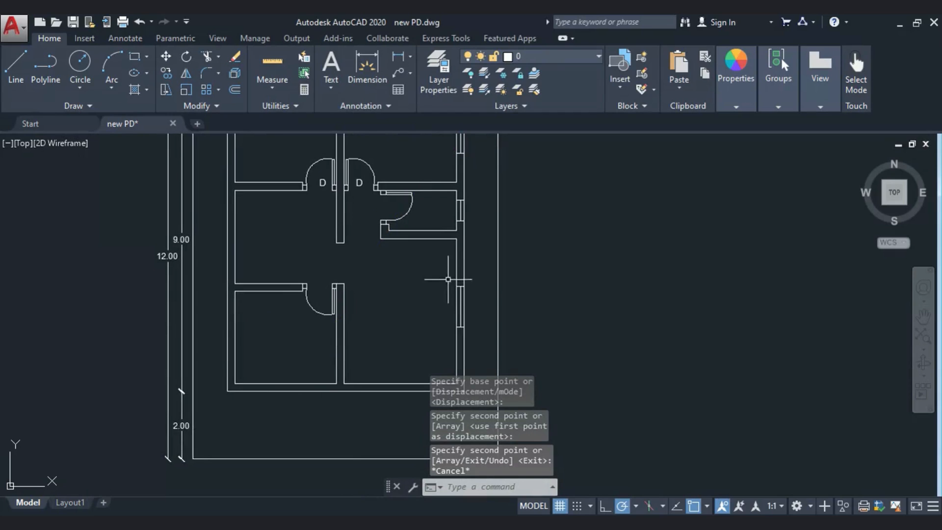
middle_drag(430, 284, 324, 301)
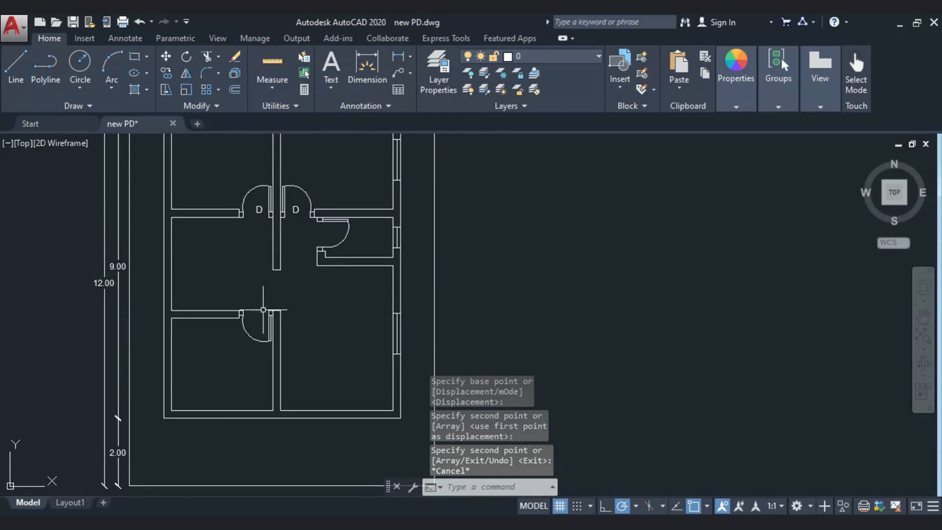
Step: Copy the upper-left room's door with its D label into the bottom exterior wall, against the inner right corner
scroll(276, 196, up, 6)
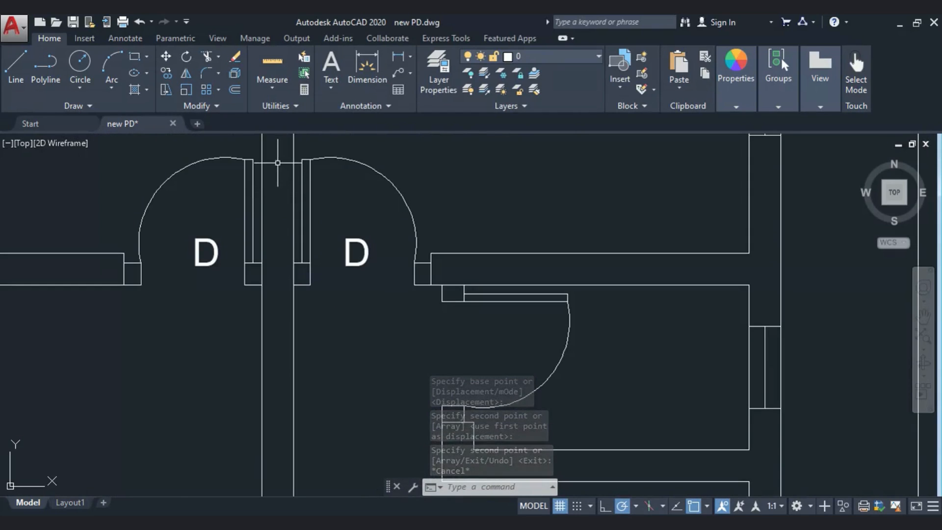
scroll(278, 163, down, 4)
click(181, 152)
click(281, 268)
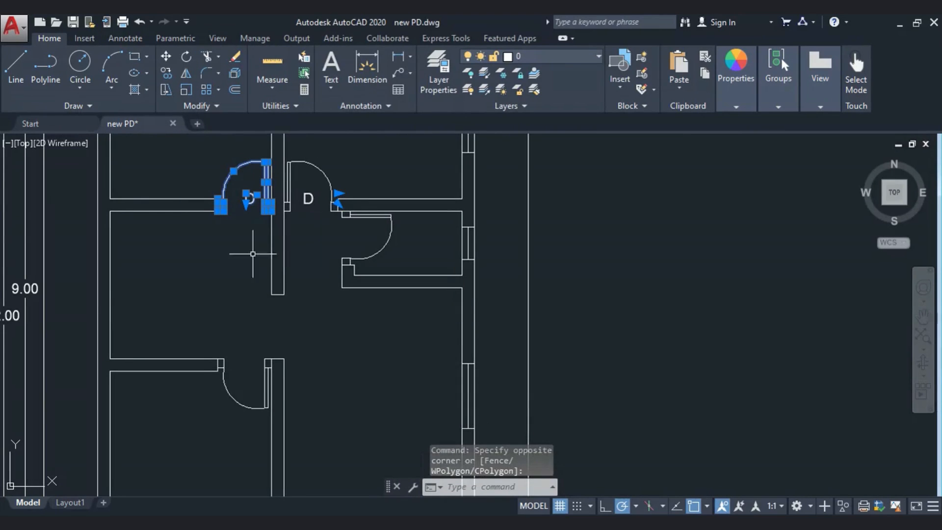
click(166, 73)
scroll(280, 214, up, 6)
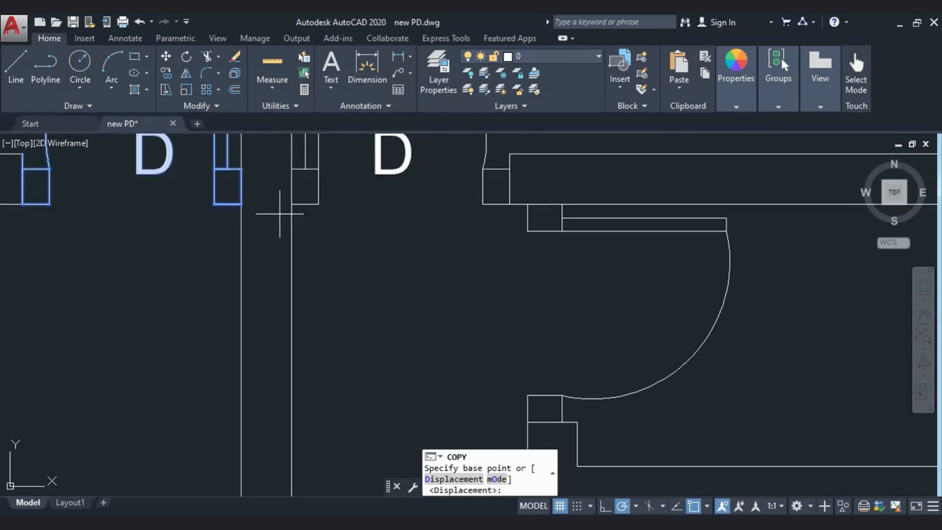
click(240, 203)
scroll(316, 330, down, 6)
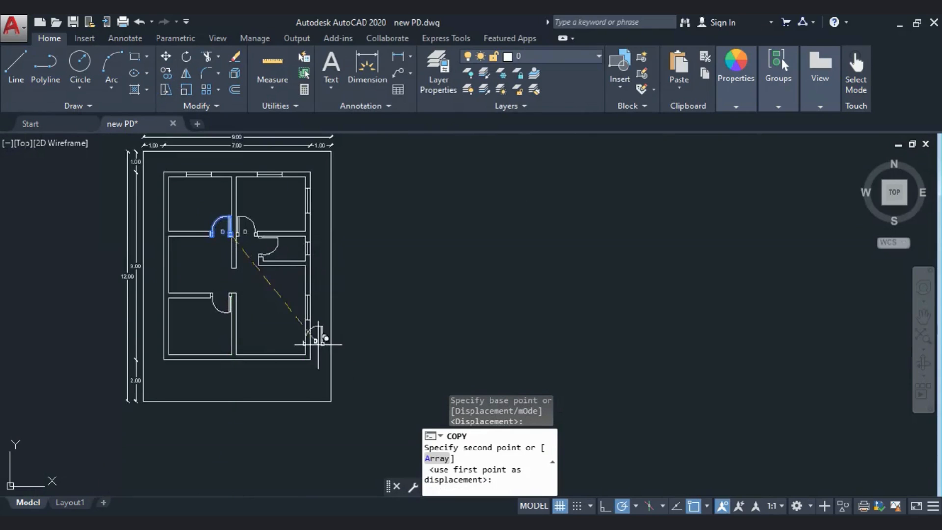
scroll(307, 350, up, 5)
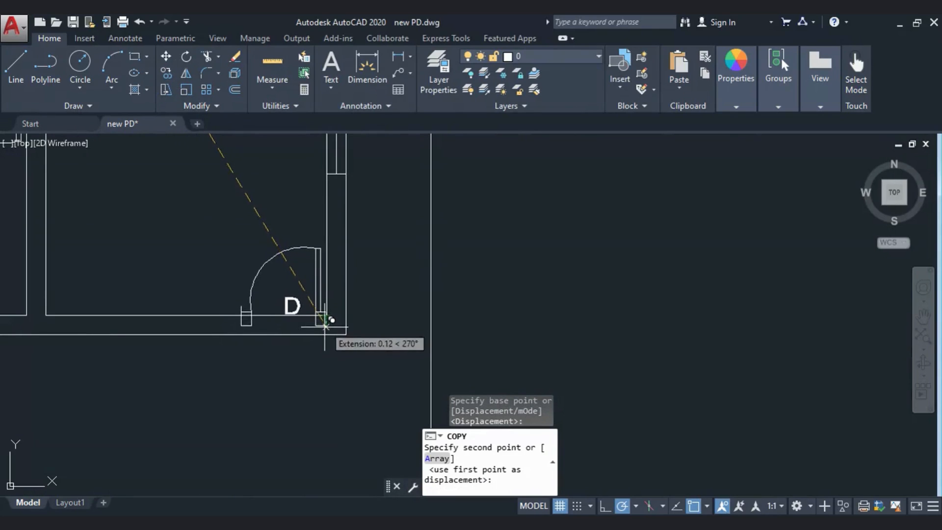
click(323, 323)
key(Escape)
click(332, 241)
click(327, 289)
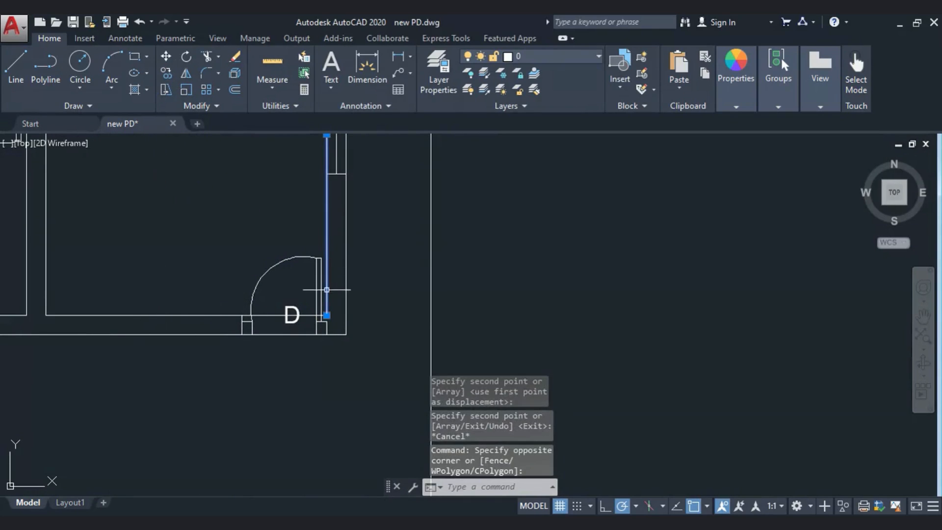
click(326, 315)
key(Escape)
key(Escape)
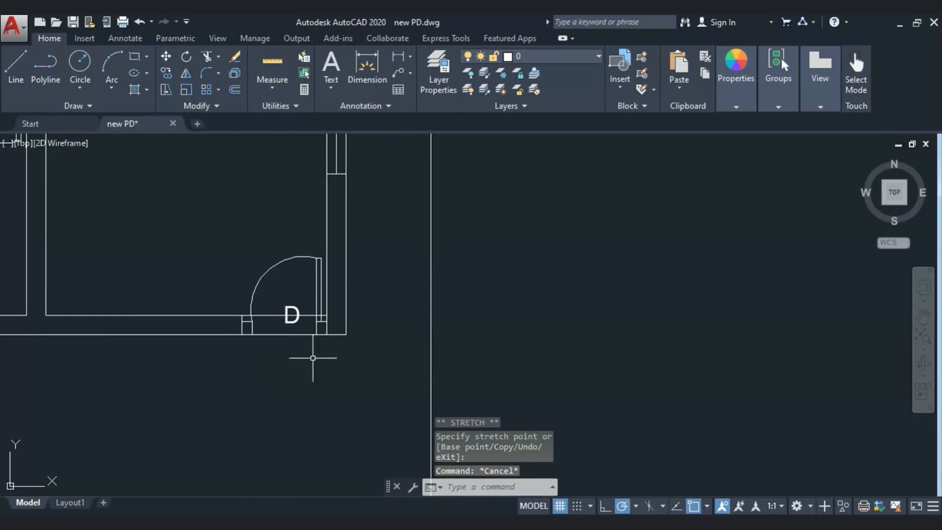
Step: Trim the inner wall line out of the entrance door opening and its jambs at the bottom-right corner
click(393, 377)
click(187, 217)
click(206, 56)
scroll(277, 286, up, 4)
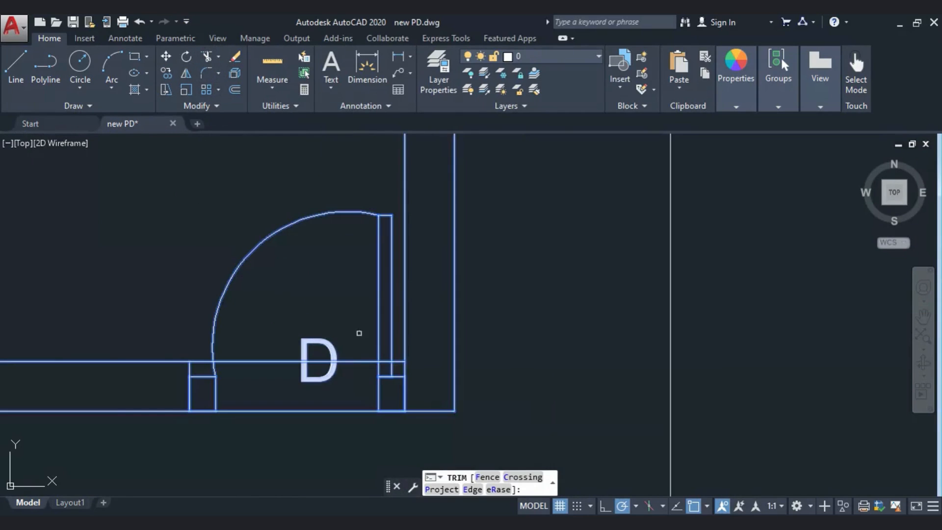
click(397, 363)
click(384, 360)
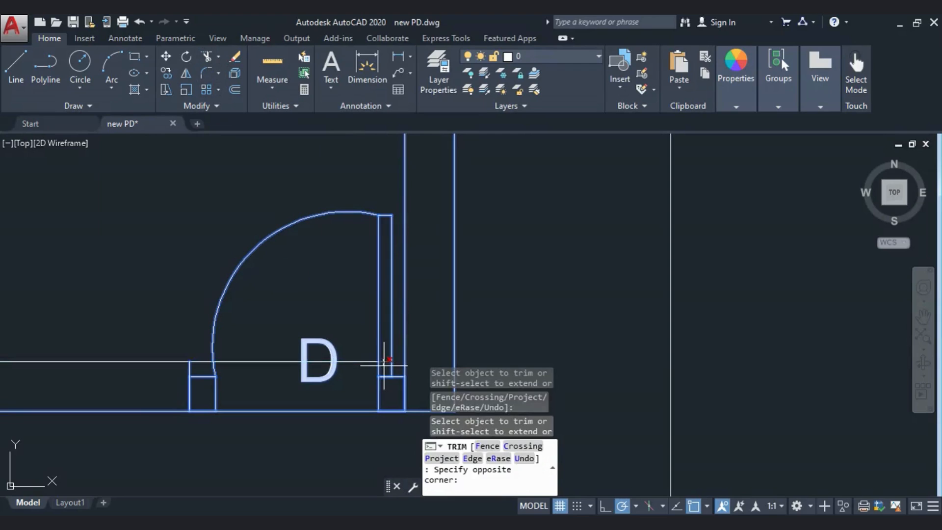
click(384, 365)
click(364, 361)
click(282, 360)
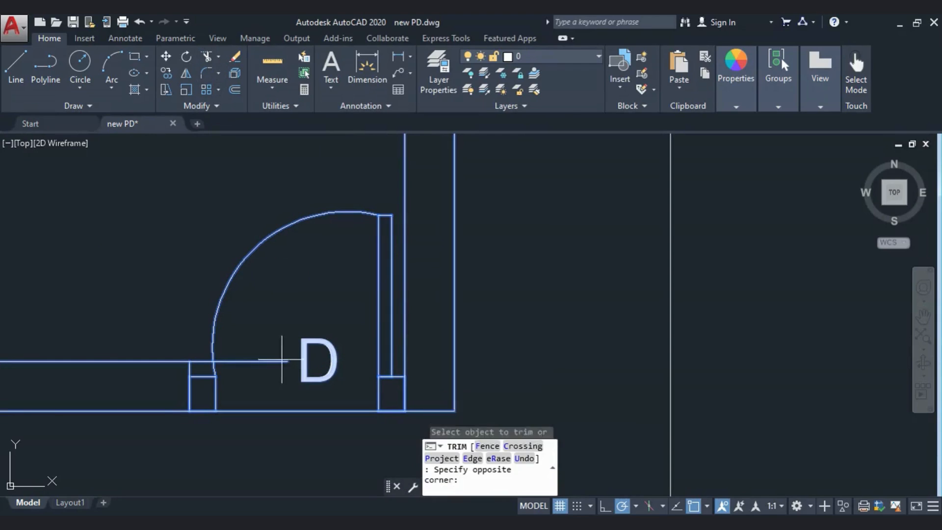
click(233, 376)
key(Escape)
Step: Copy the upper-right room's top-wall window into the bottom exterior wall, just right of the central partition
scroll(315, 319, down, 10)
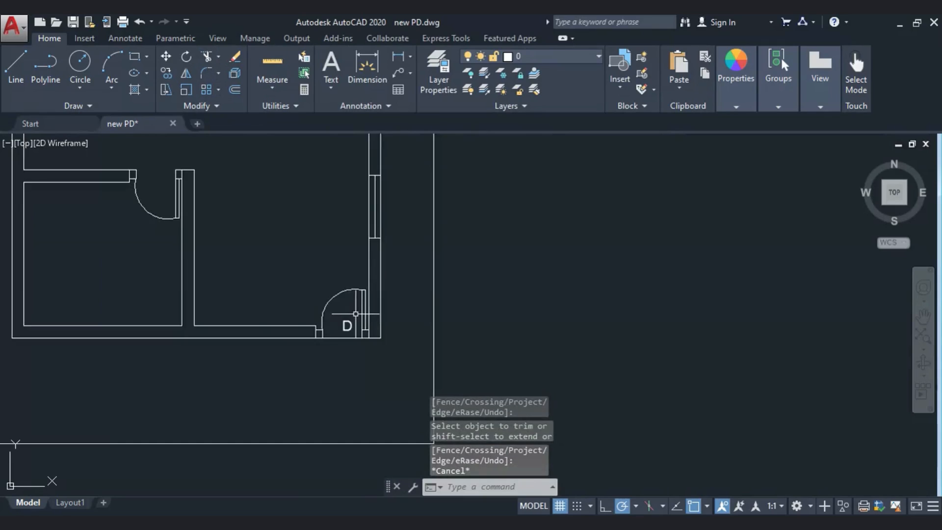
scroll(305, 217, up, 5)
click(281, 166)
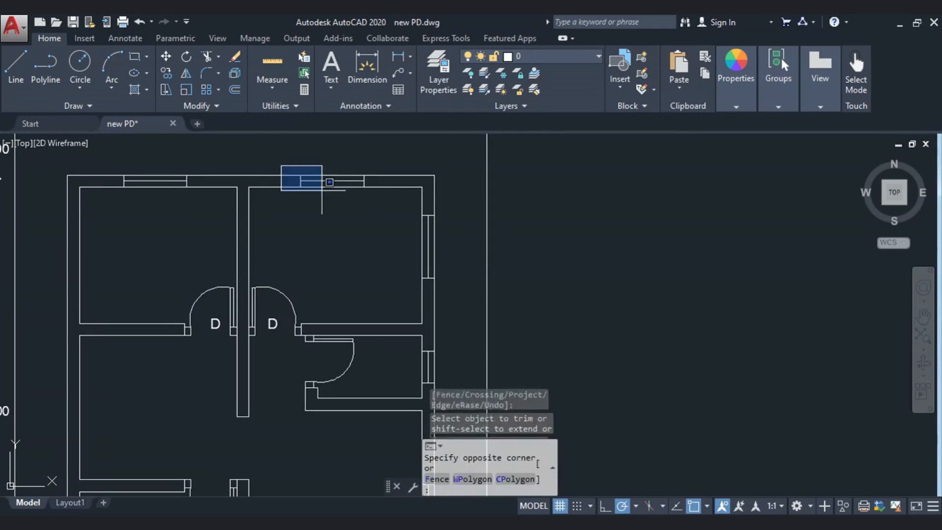
click(377, 197)
click(166, 73)
click(304, 180)
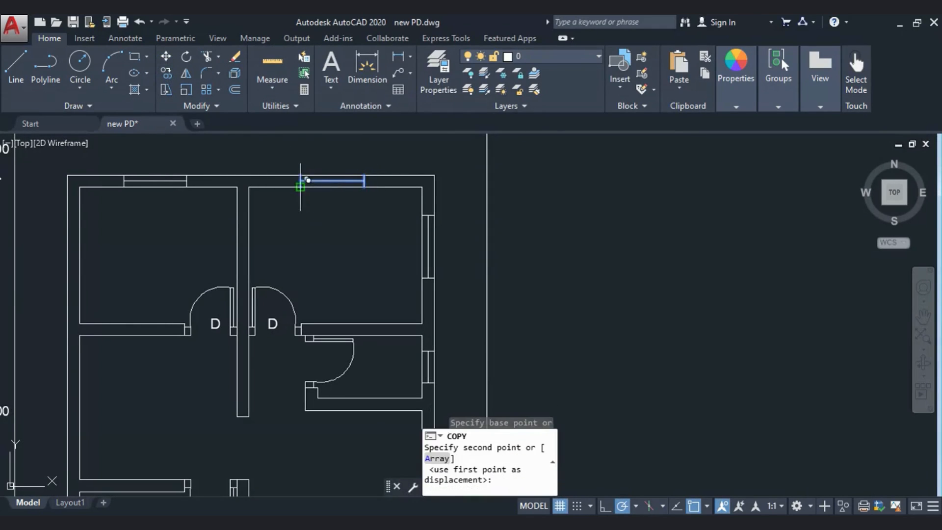
scroll(274, 263, down, 6)
scroll(310, 185, up, 5)
scroll(310, 186, down, 5)
scroll(250, 339, up, 5)
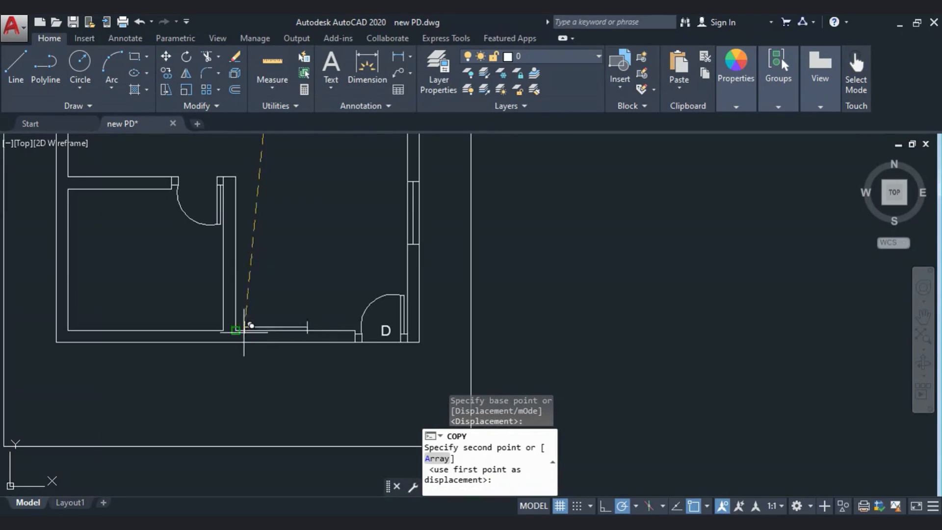
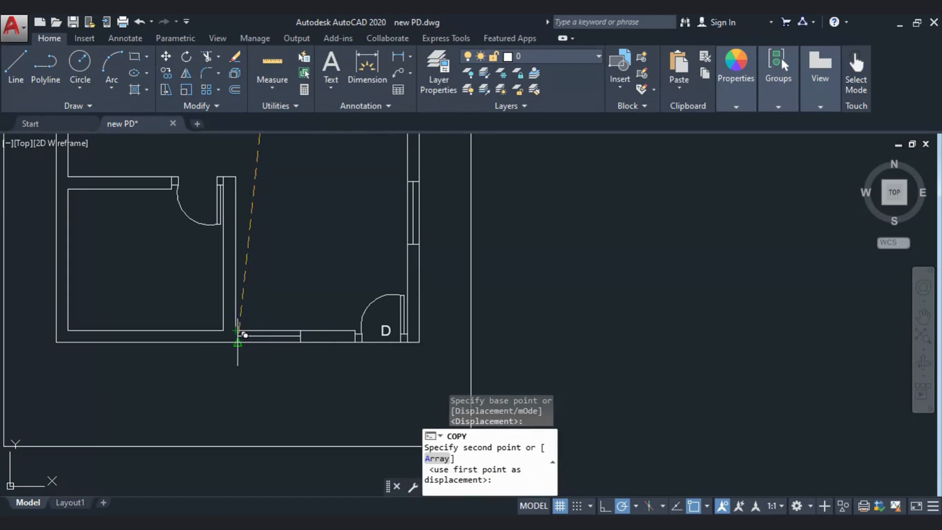
click(238, 335)
key(Escape)
Step: Move the new bottom-wall window a short distance right along the wall, between the partition and the entrance door
scroll(236, 329, up, 6)
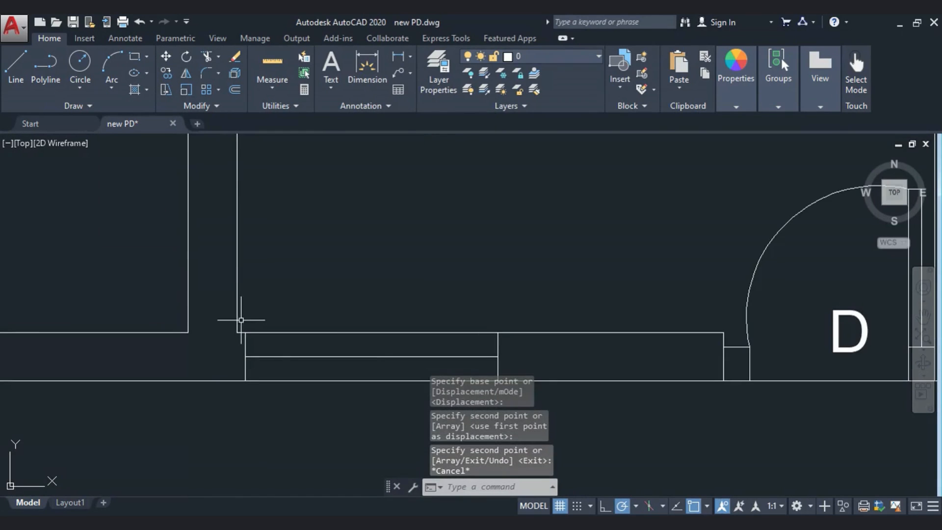
click(239, 318)
middle_drag(357, 415, 259, 345)
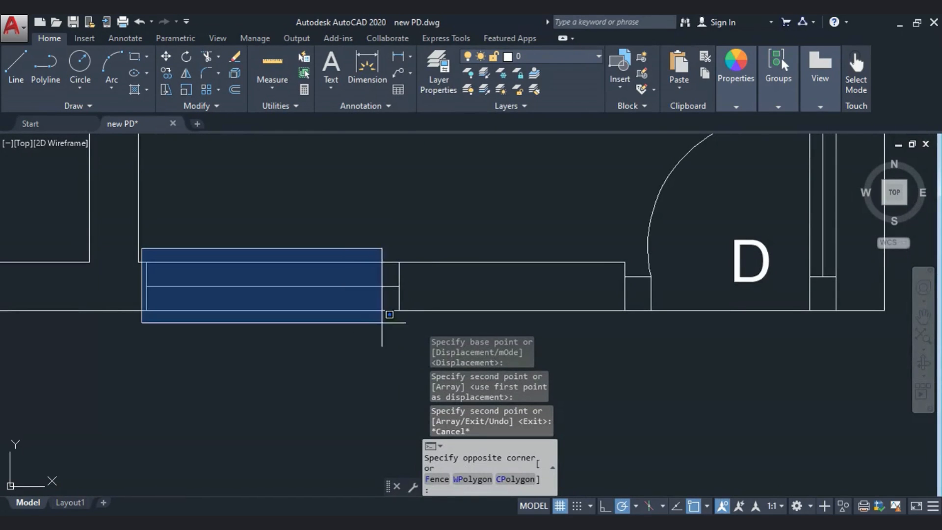
click(401, 326)
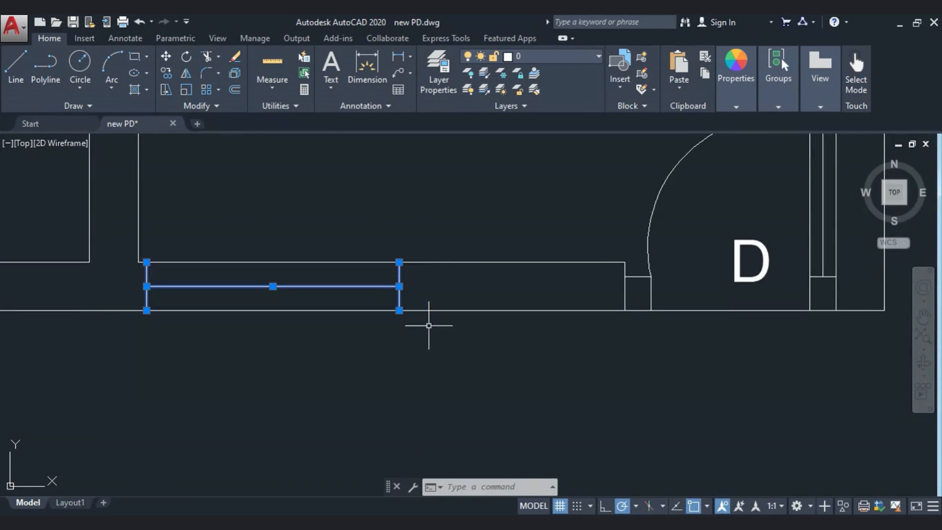
click(398, 264)
click(476, 263)
Step: Copy the bottom-wall window horizontally into the lower-left room's bottom wall, near the middle of the room
click(212, 233)
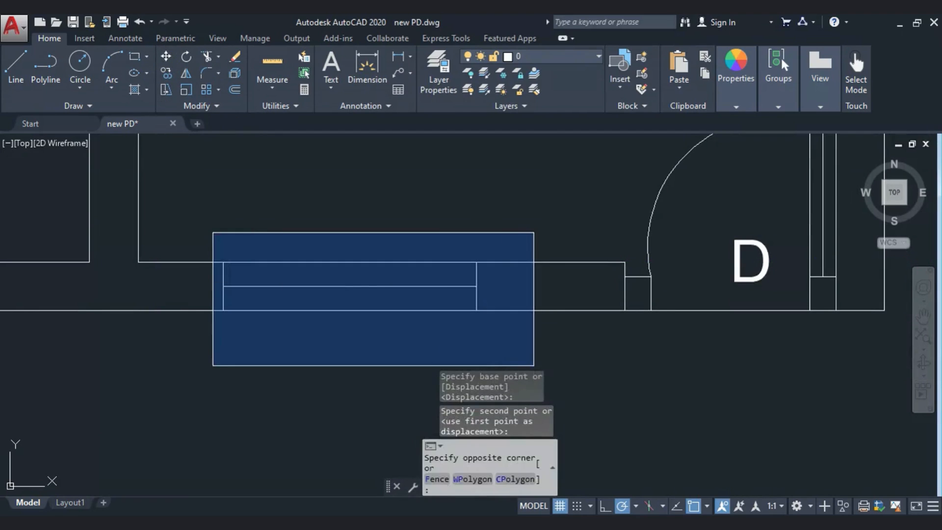
click(536, 366)
click(166, 72)
click(223, 310)
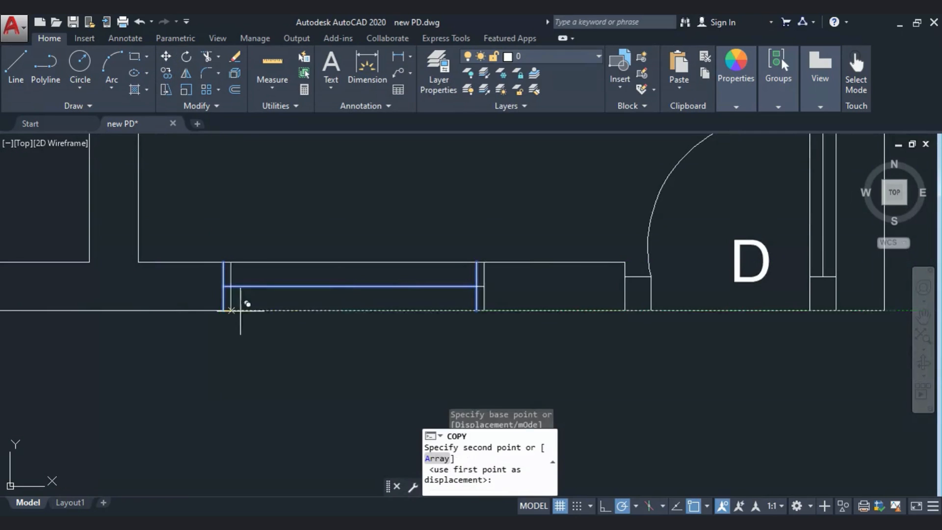
scroll(503, 307, down, 4)
click(171, 308)
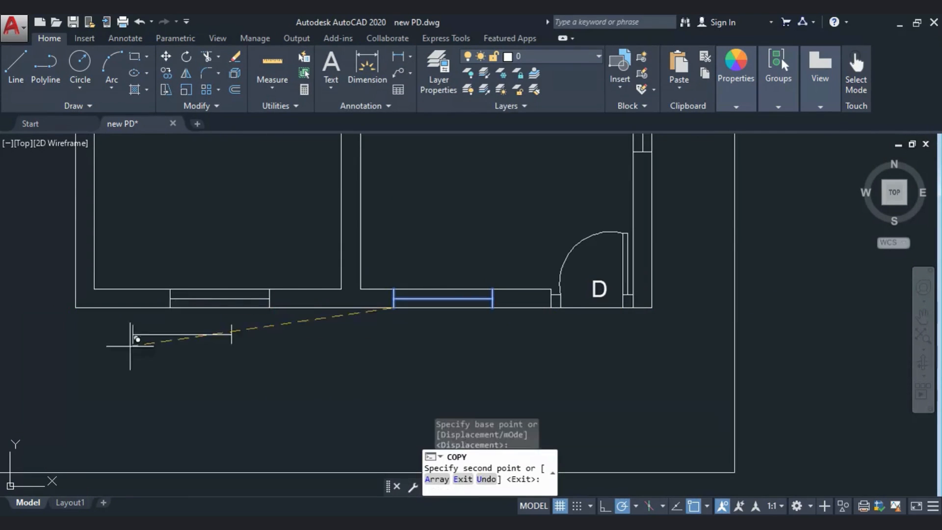
scroll(304, 343, down, 6)
key(Return)
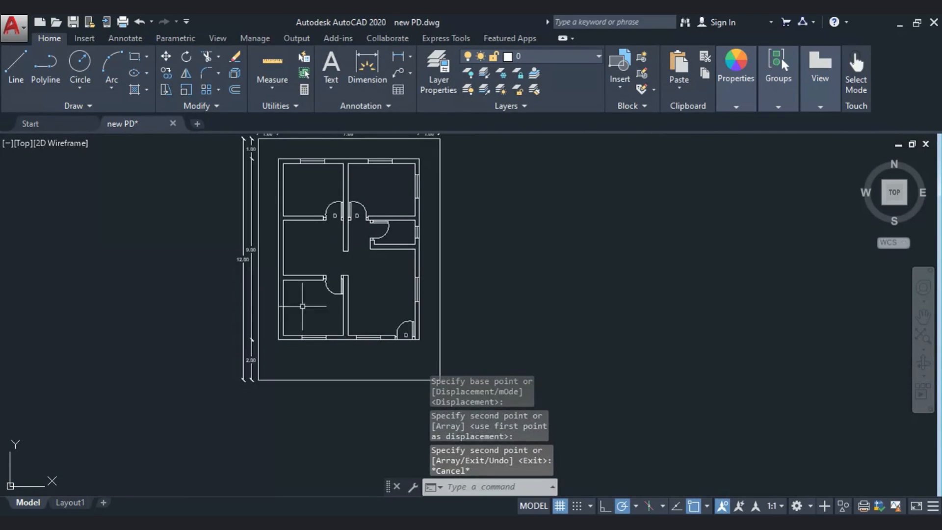
Step: Mirror the two large right-wall windows about a vertical line along the central partition, keeping the source objects
scroll(381, 203, up, 4)
click(410, 157)
click(449, 246)
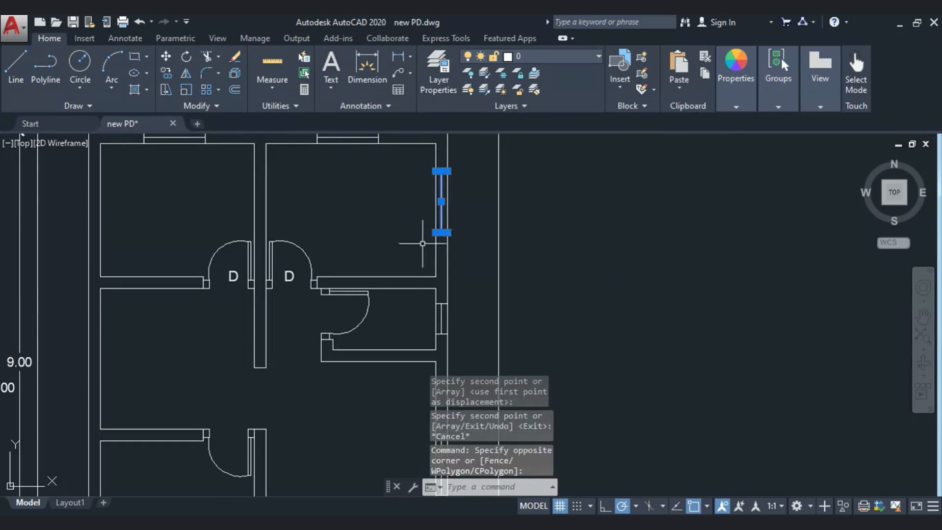
scroll(339, 184, down, 2)
click(346, 291)
click(405, 375)
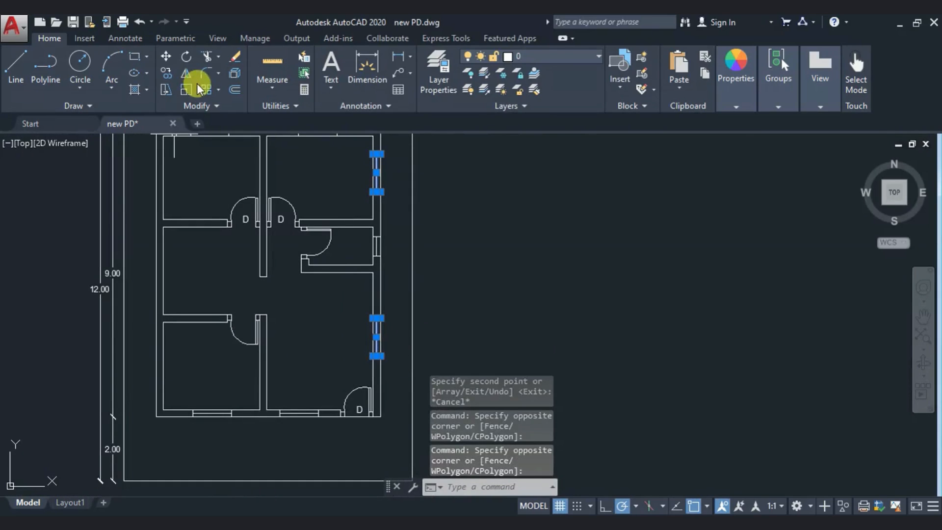
click(186, 75)
scroll(272, 220, down, 2)
click(273, 188)
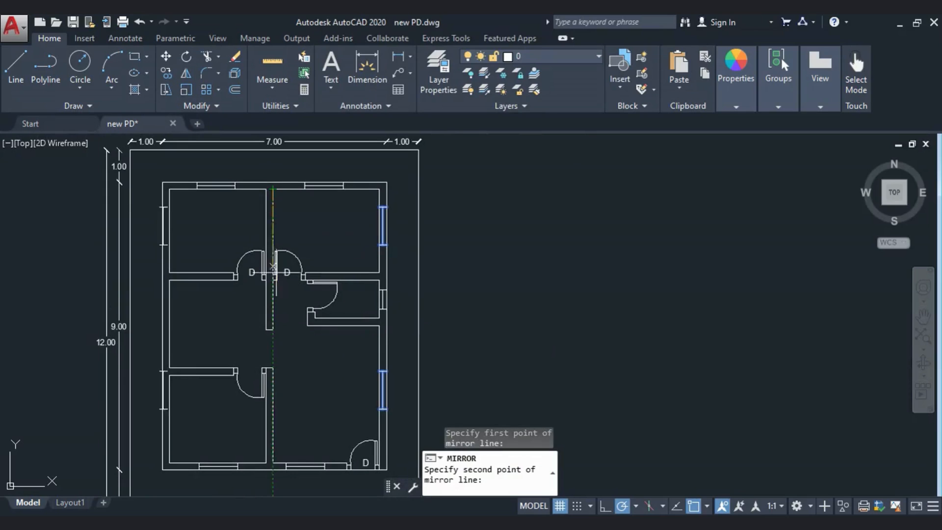
click(273, 482)
click(448, 491)
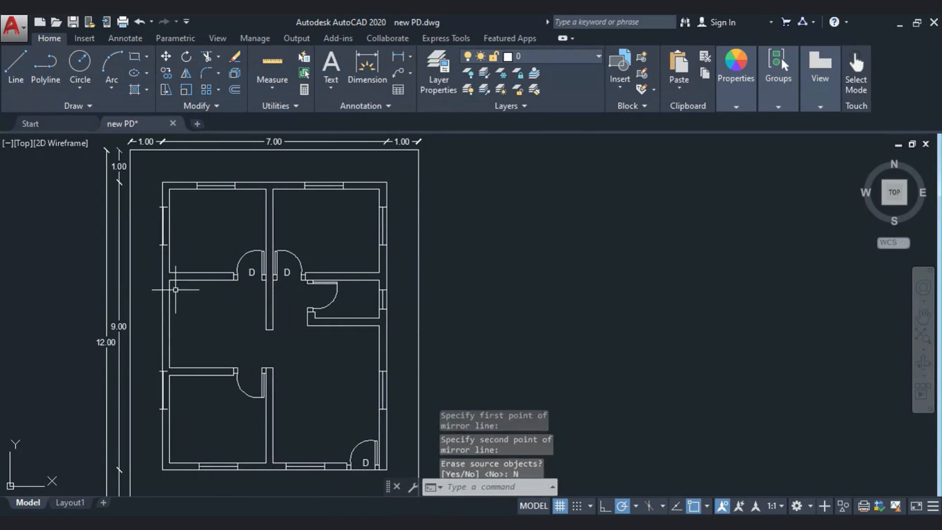
Step: Move both mirrored windows right so they fit within the thickness of the left exterior wall
click(143, 192)
click(189, 262)
click(146, 359)
click(179, 415)
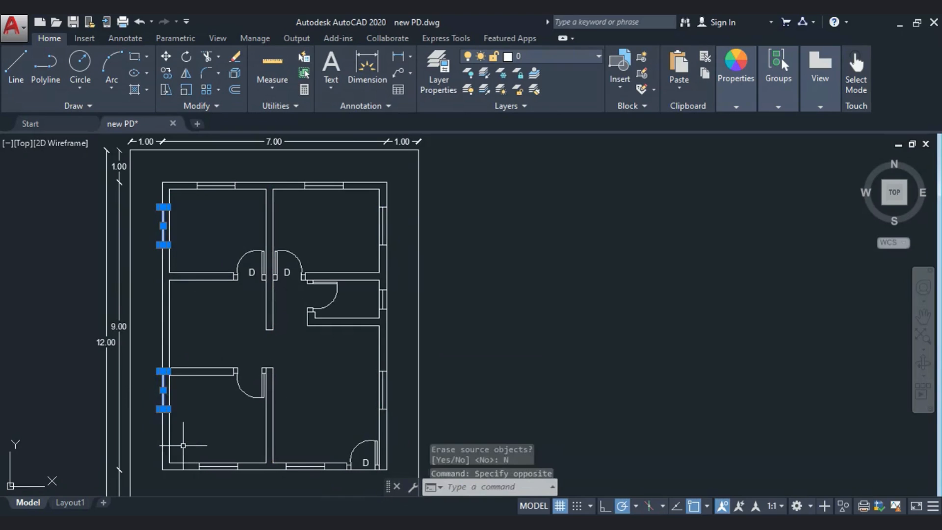
click(166, 59)
scroll(158, 196, up, 5)
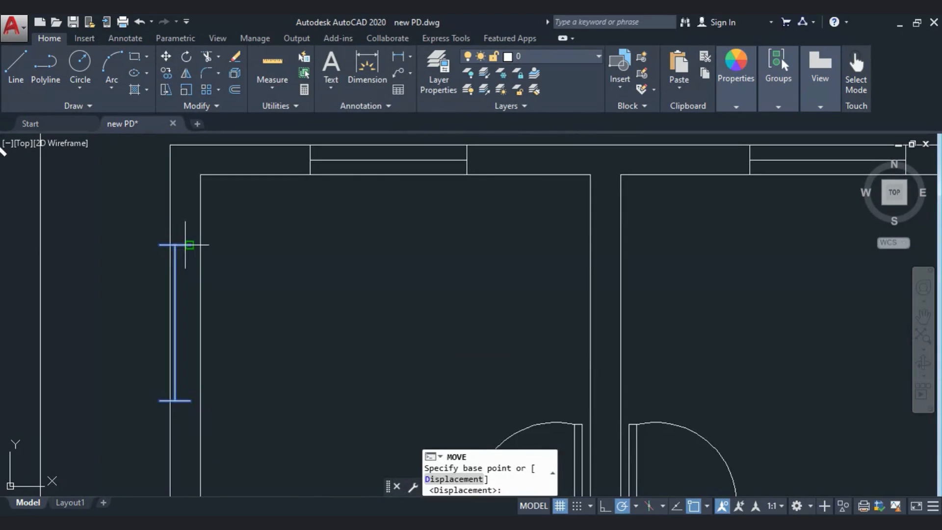
click(190, 245)
key(Escape)
scroll(214, 234, down, 4)
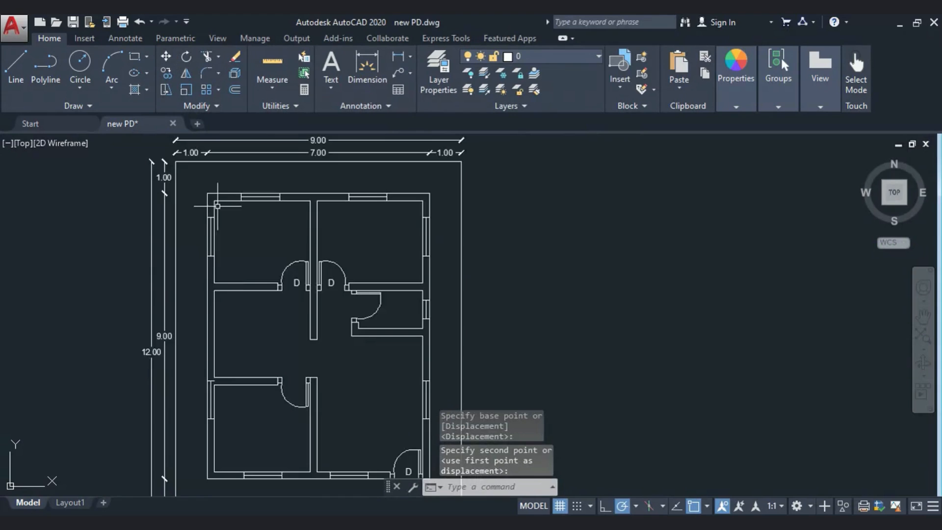
Step: Move the lower window of the left exterior wall down so it sits below the partition, within the lower-left room's wall
scroll(198, 339, up, 3)
scroll(198, 339, up, 2)
click(197, 273)
click(257, 370)
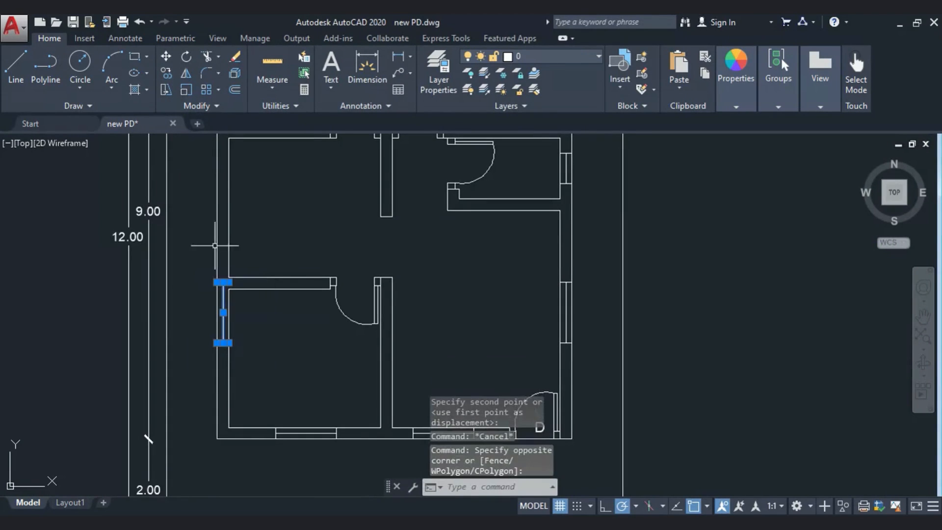
click(167, 59)
scroll(219, 260, up, 3)
click(248, 311)
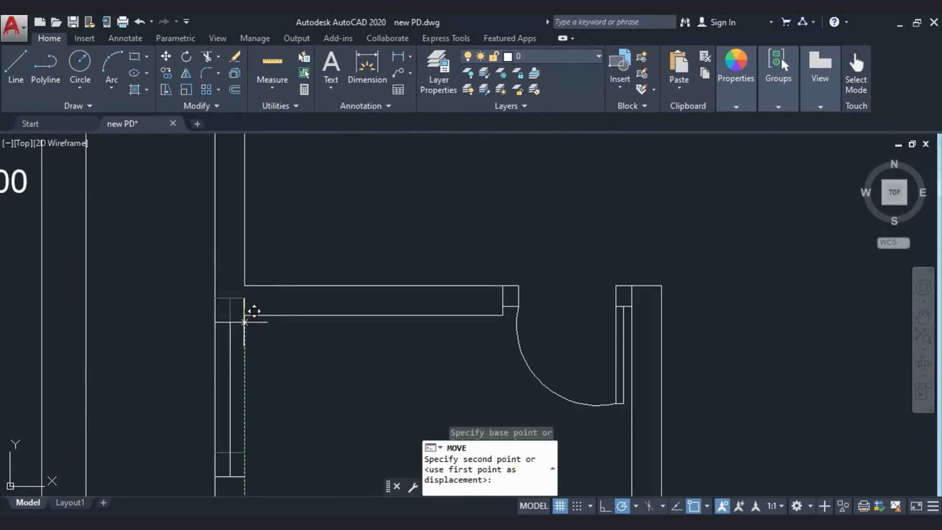
middle_drag(248, 311, 248, 260)
click(256, 267)
scroll(250, 246, down, 2)
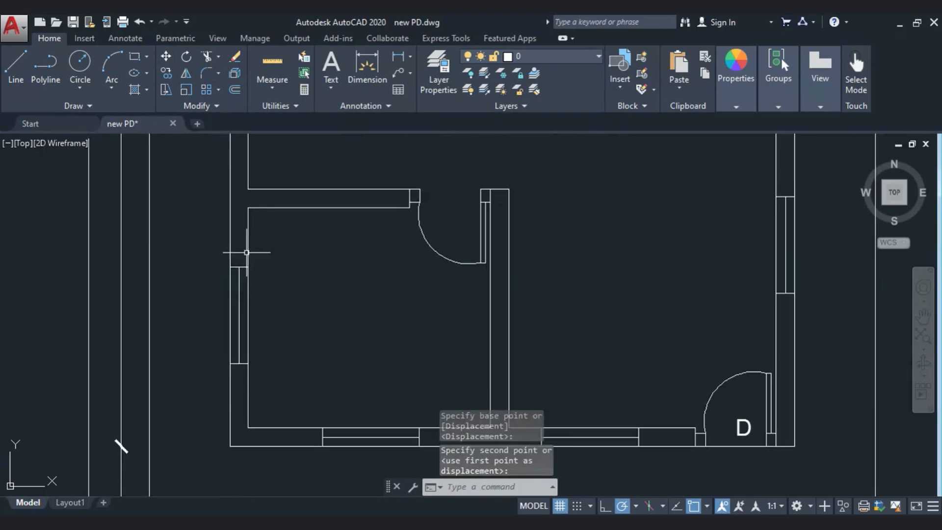
Step: Copy the lower-left room's left-wall window vertically up into the left exterior wall of the middle-left room
click(203, 241)
click(300, 383)
click(187, 74)
click(166, 76)
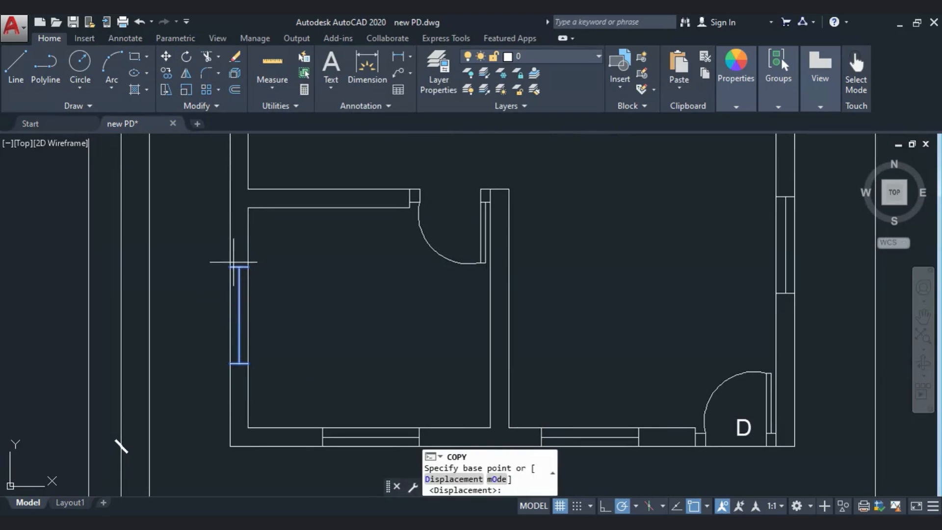
click(248, 266)
middle_drag(248, 266, 217, 390)
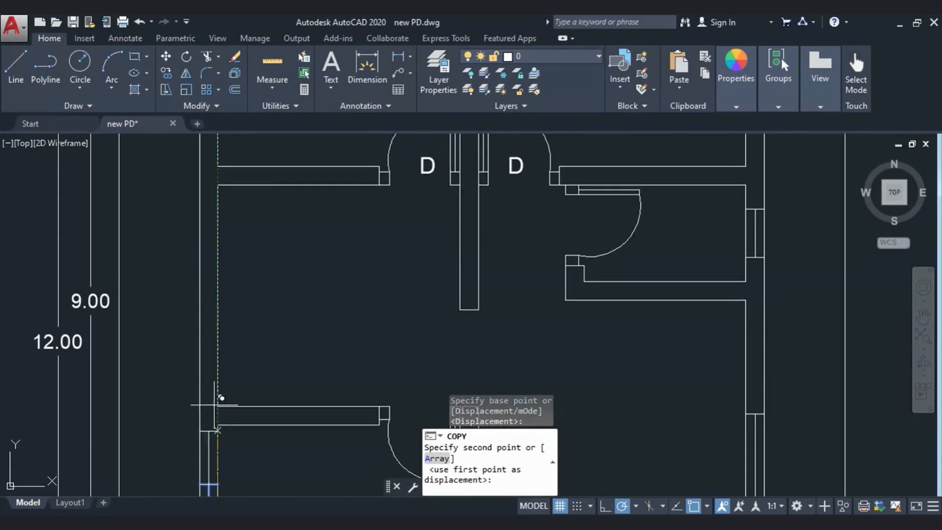
click(217, 249)
scroll(217, 249, down, 5)
key(Escape)
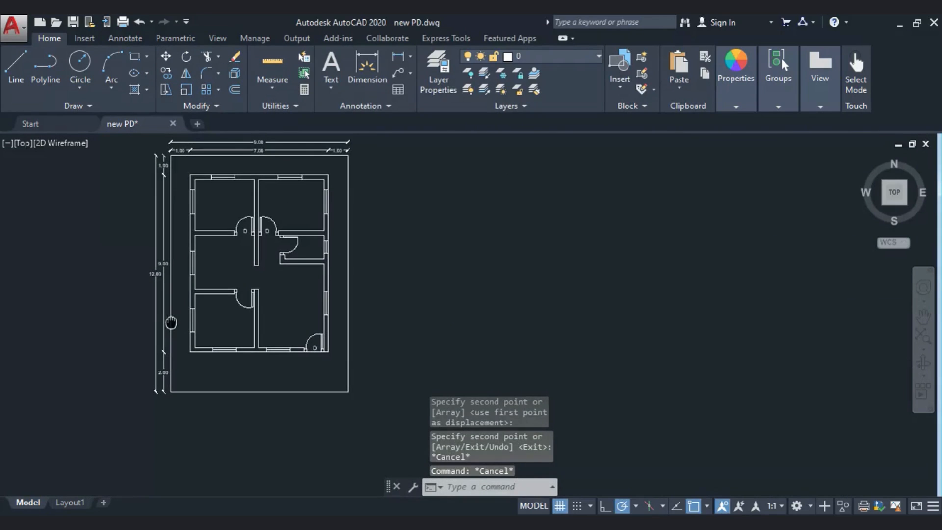
Step: Paste the copied room label "HALL 3.3X4.2" into the middle of the large lower-right room
key(ctrl+v)
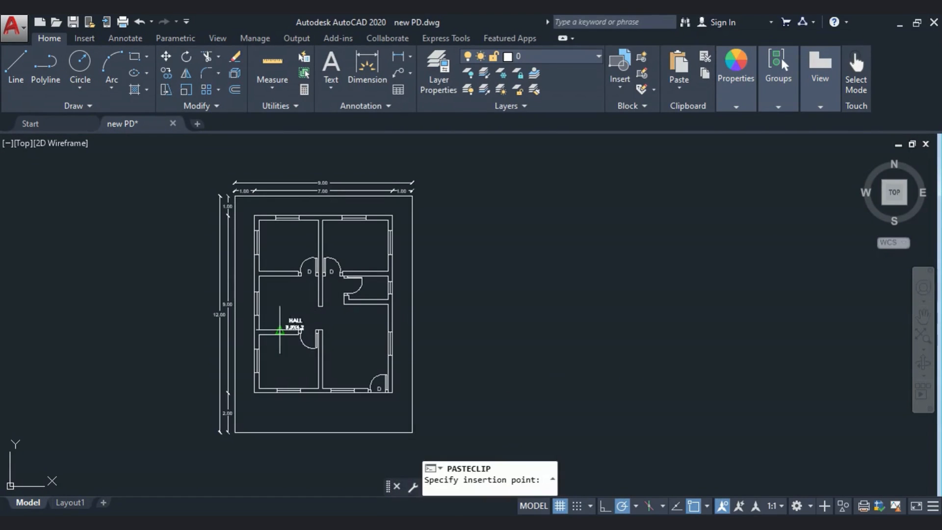
scroll(289, 245, up, 4)
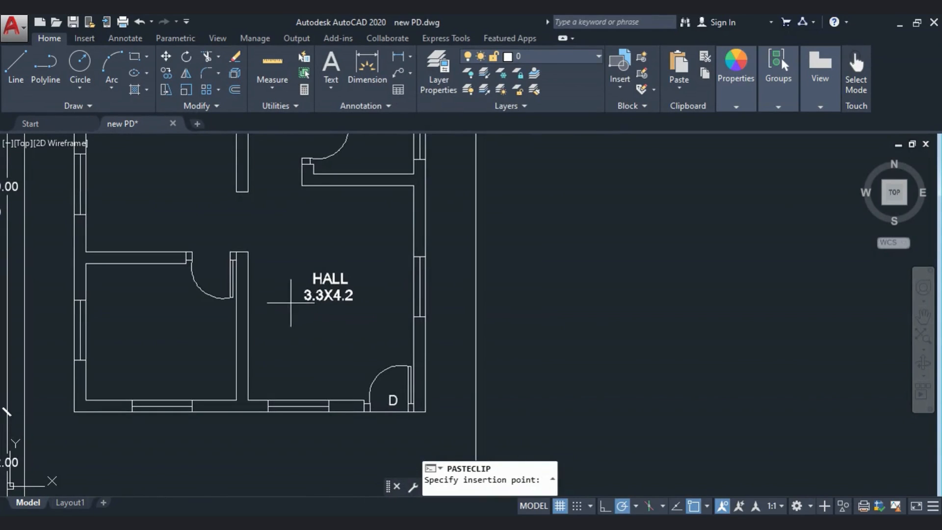
click(292, 299)
key(Escape)
middle_drag(260, 253, 261, 385)
key(Escape)
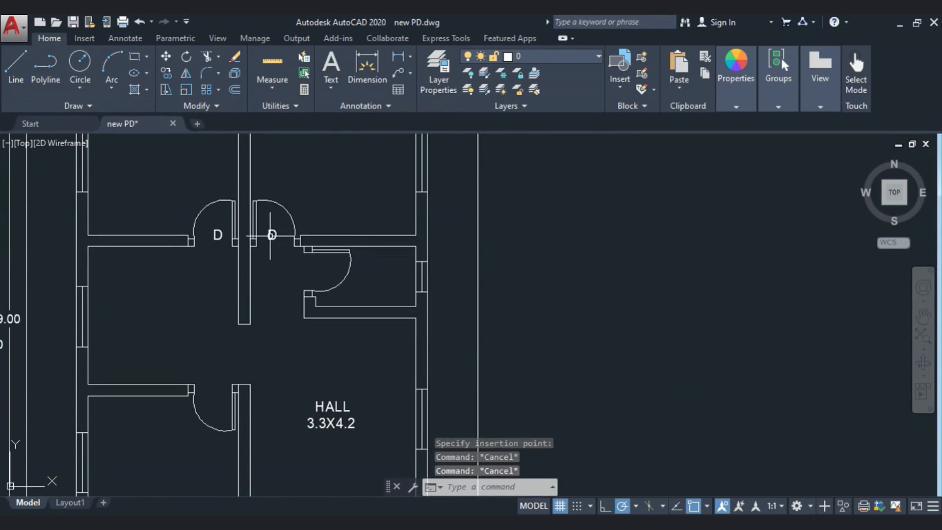
Step: Copy the "D" label of the upper-right room's door to the small right-side room's door and the lower-left room's door
click(271, 234)
click(166, 73)
click(274, 250)
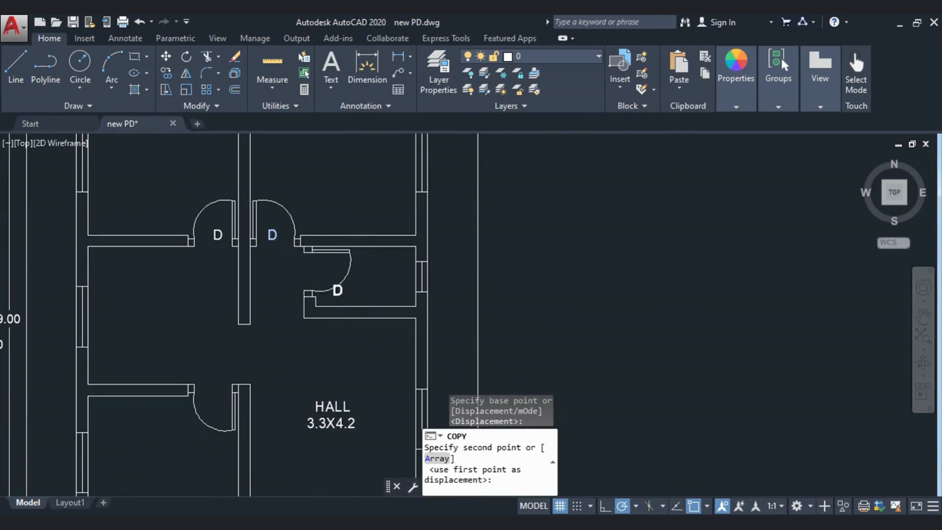
scroll(338, 304, up, 3)
scroll(304, 314, up, 5)
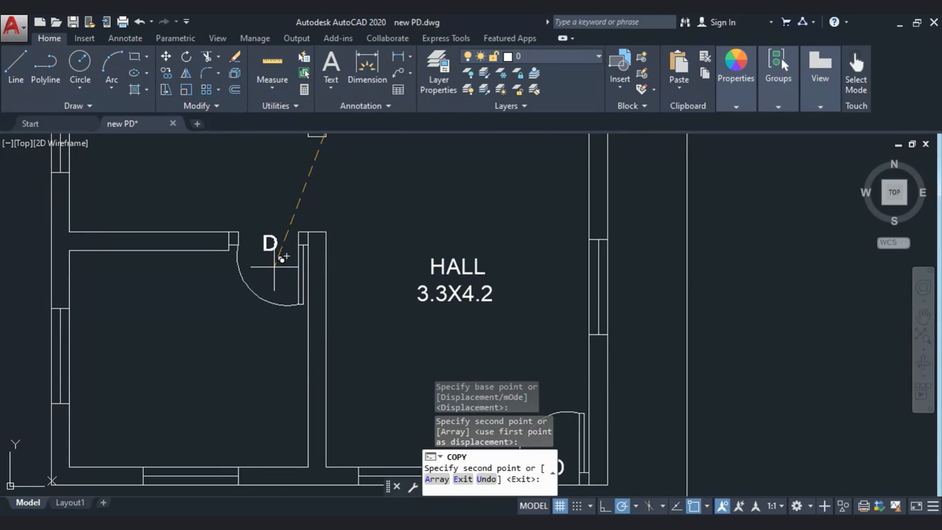
click(273, 267)
key(Escape)
Step: Draw two crossing diagonal lines between the wall corners of the opening in the central partition
click(23, 73)
middle_drag(205, 253, 207, 347)
click(311, 231)
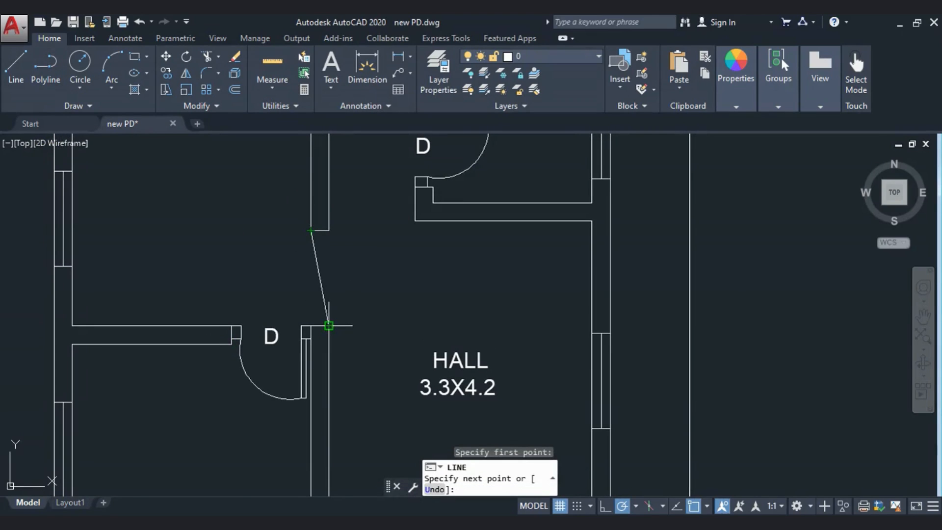
click(328, 326)
key(Escape)
click(15, 69)
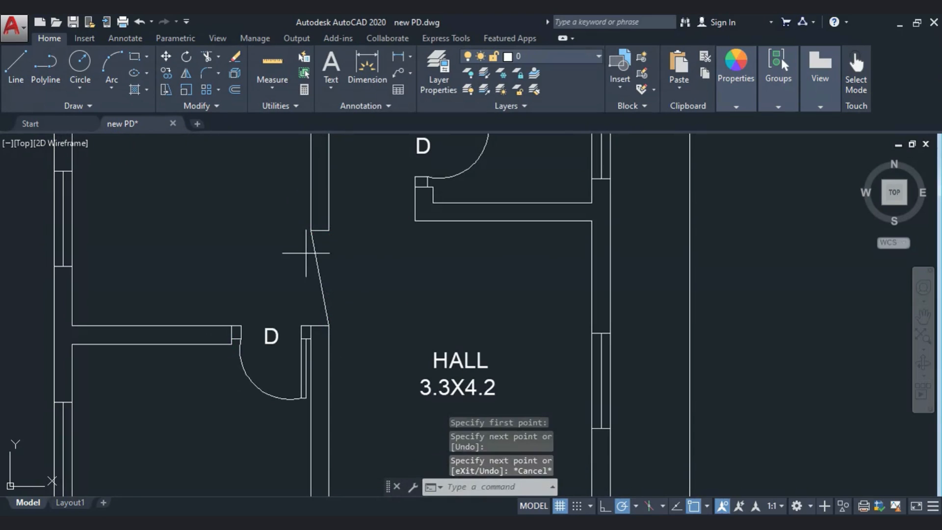
click(327, 227)
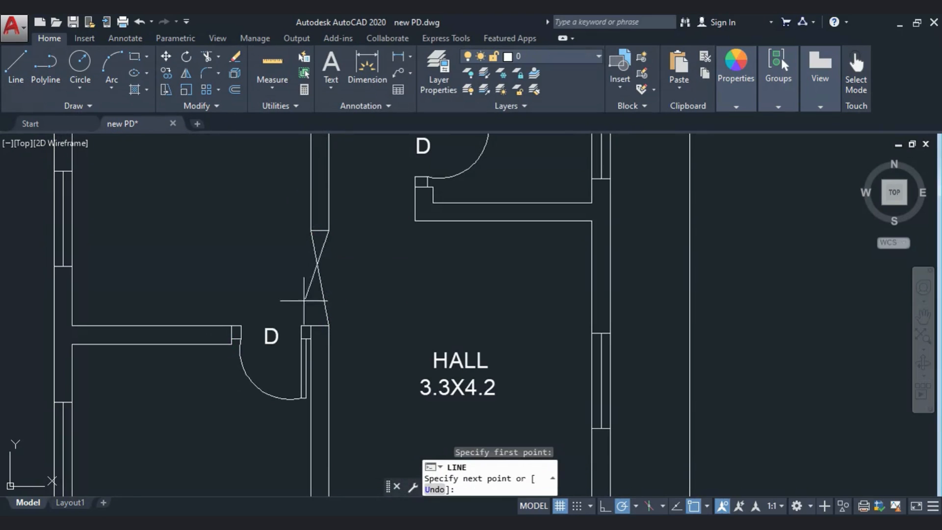
click(311, 325)
scroll(242, 431, down, 5)
key(Escape)
key(Escape)
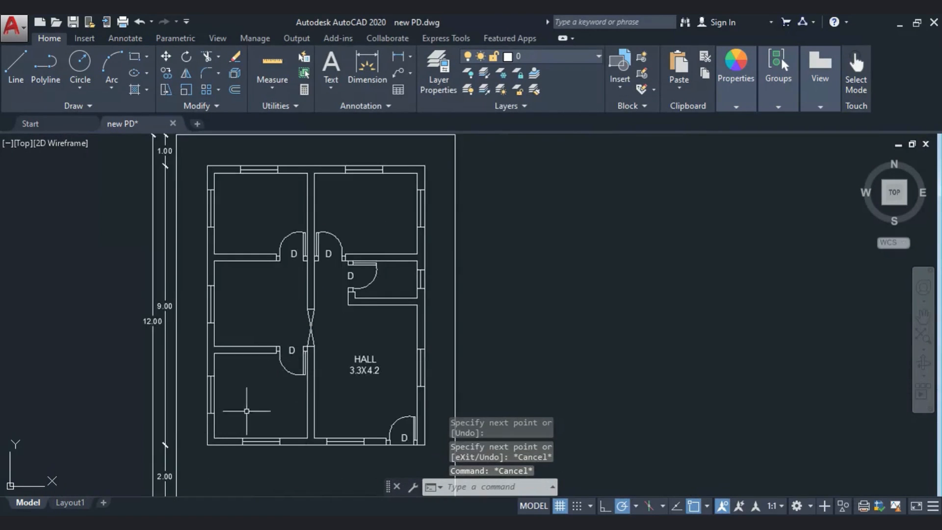
Step: Copy the "D" label of the upper-right room's door to just above the top exterior wall
scroll(235, 359, up, 1)
key(Escape)
scroll(250, 319, up, 2)
middle_drag(251, 319, 206, 301)
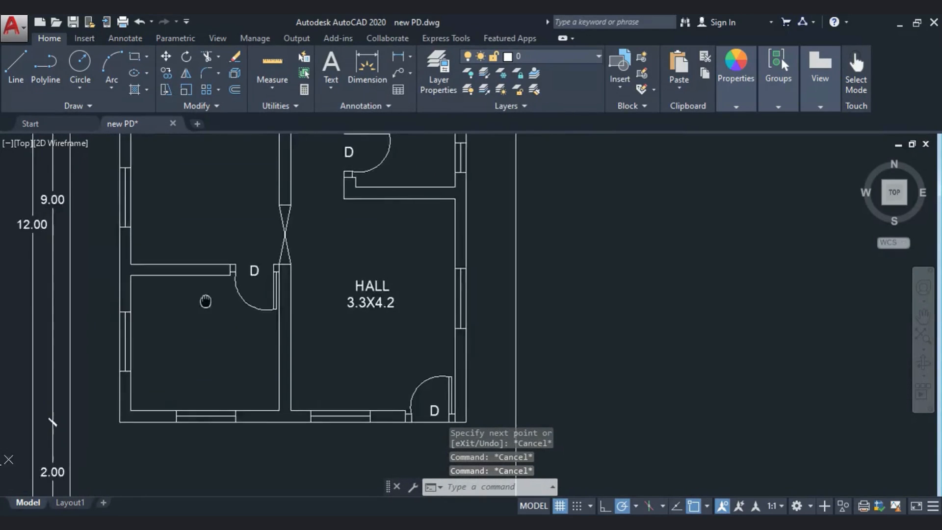
scroll(206, 303, down, 4)
middle_drag(211, 351, 211, 358)
scroll(245, 206, up, 4)
click(253, 276)
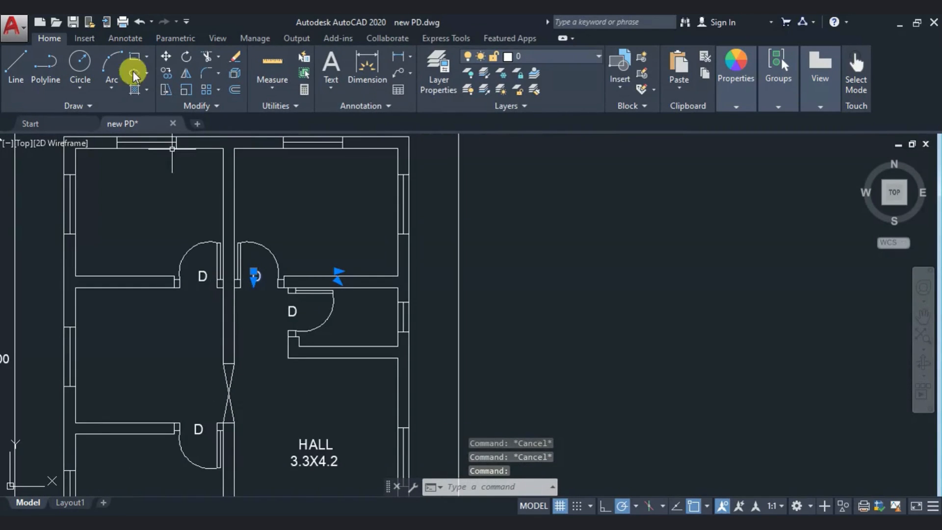
click(166, 72)
click(240, 279)
scroll(315, 210, down, 3)
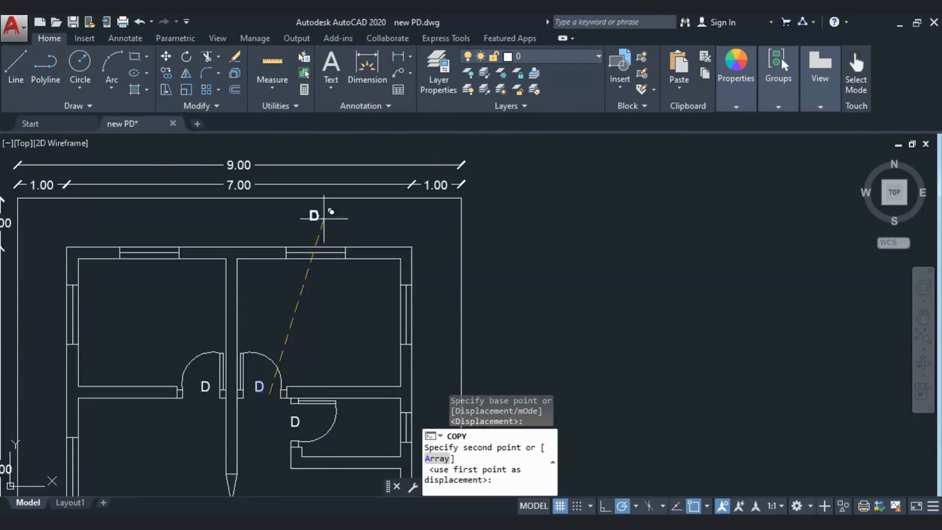
scroll(320, 267, up, 5)
click(323, 288)
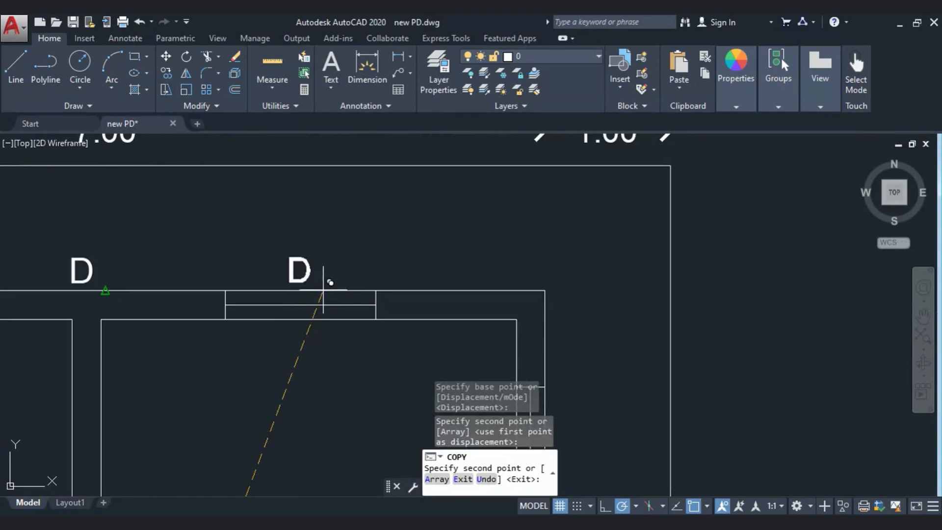
key(Escape)
Step: Move the copied "D" label right so it sits above the upper-right room's top-wall window
click(68, 260)
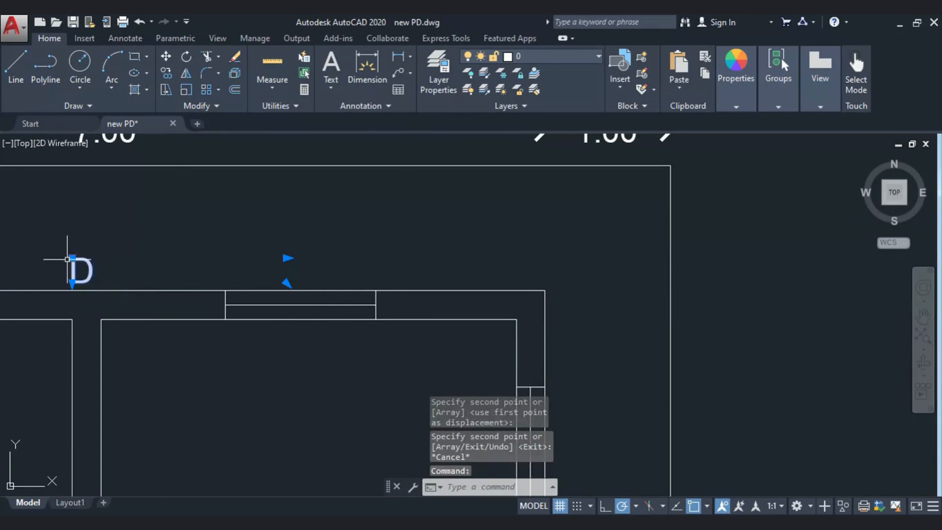
click(72, 258)
scroll(239, 260, up, 2)
click(314, 258)
key(Escape)
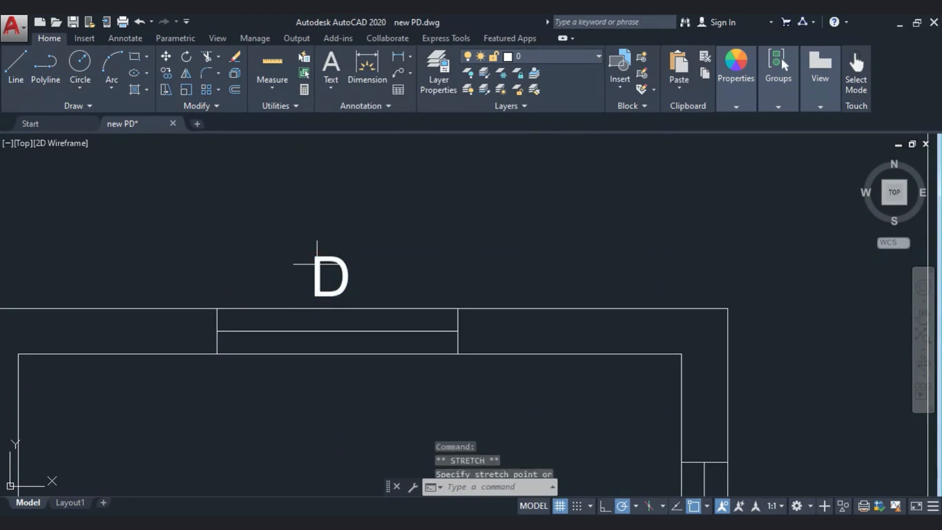
click(318, 266)
key(Escape)
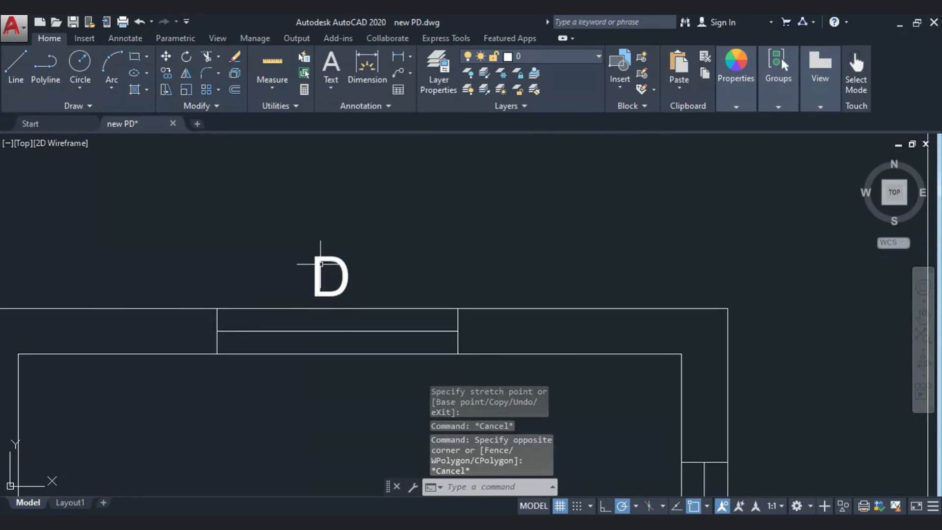
Step: Change the text of the label above the upper-right room's top-wall window to "W"
click(319, 267)
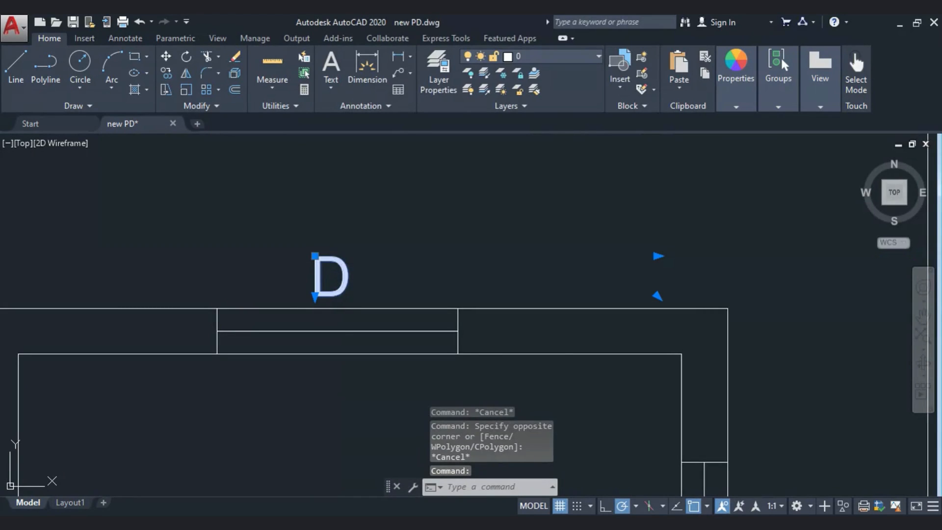
double_click(349, 279)
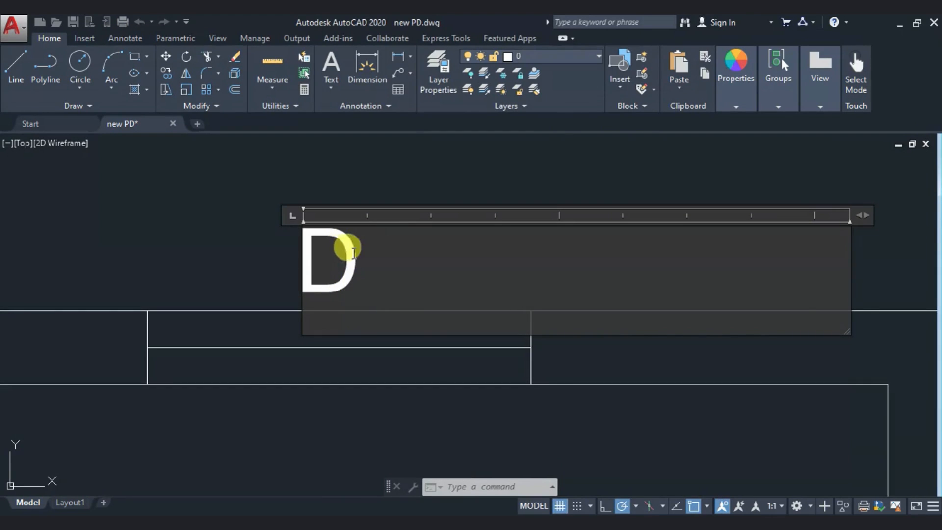
key(BackSpace)
text(W)
click(200, 256)
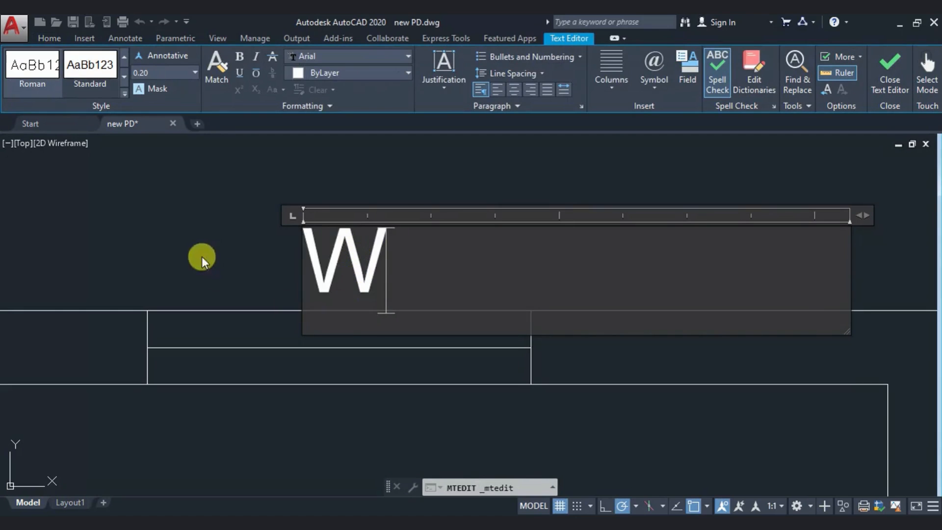
Step: Shift the "W" label slightly left above the upper-right room's top-wall window
scroll(245, 235, down, 3)
click(294, 256)
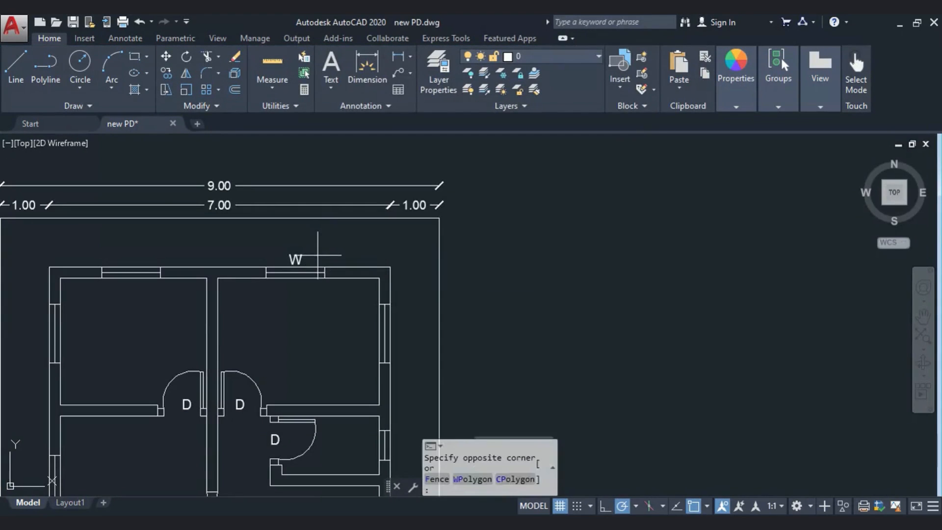
click(249, 248)
scroll(295, 258, up, 5)
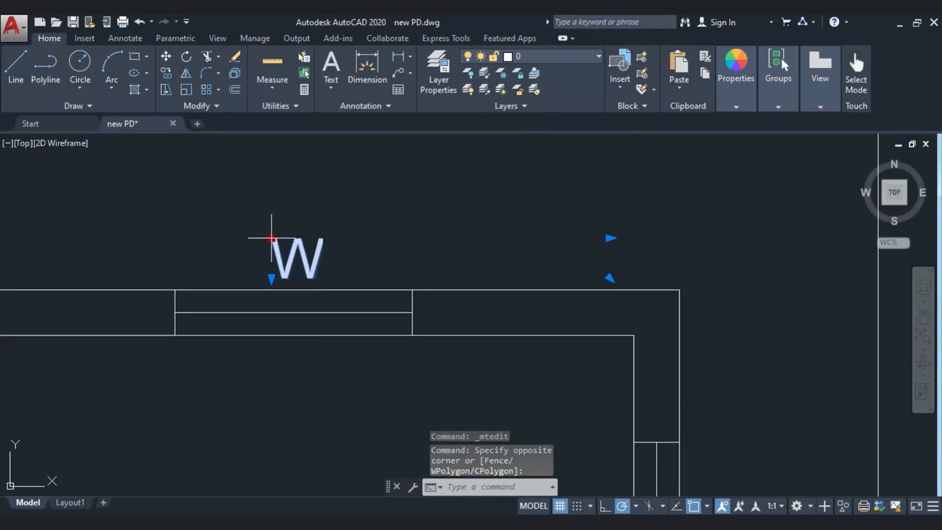
click(271, 239)
key(Escape)
Step: Copy the "W" label beside the upper-right room's right-wall window and above the upper-left room's top-wall window
click(338, 216)
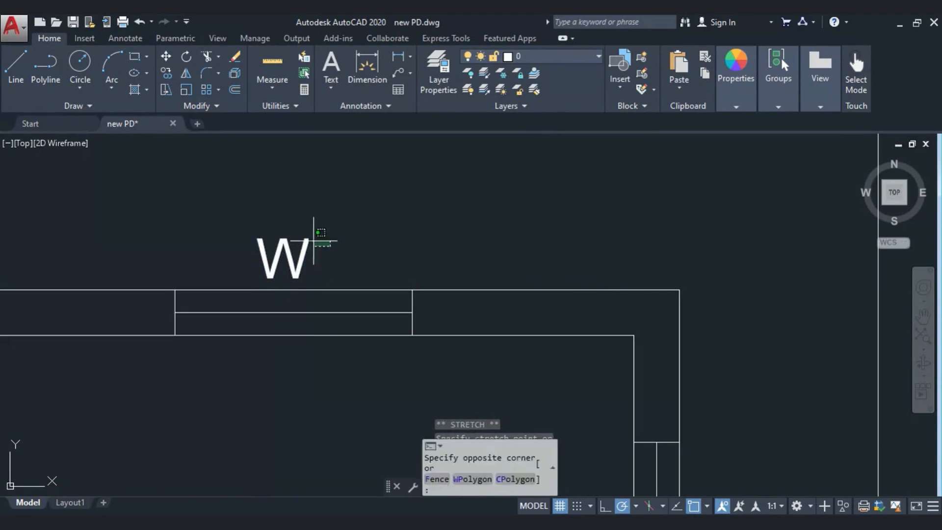
click(254, 278)
click(169, 70)
click(283, 238)
scroll(218, 202, down, 6)
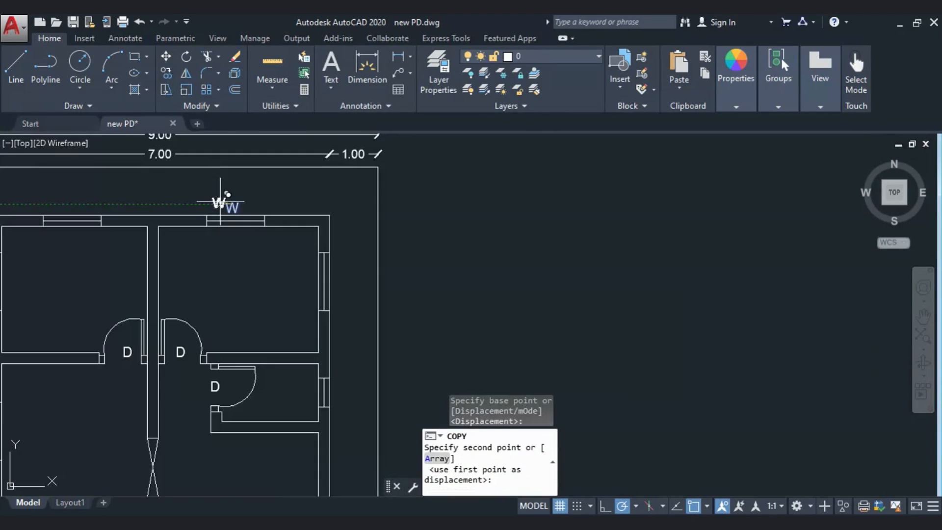
scroll(330, 284, up, 4)
click(350, 265)
scroll(471, 293, down, 8)
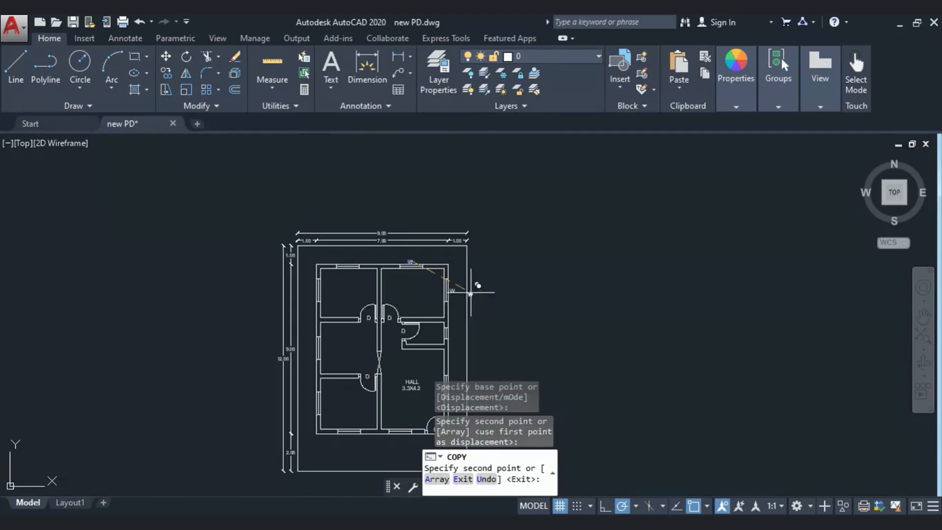
scroll(344, 262, up, 6)
click(346, 258)
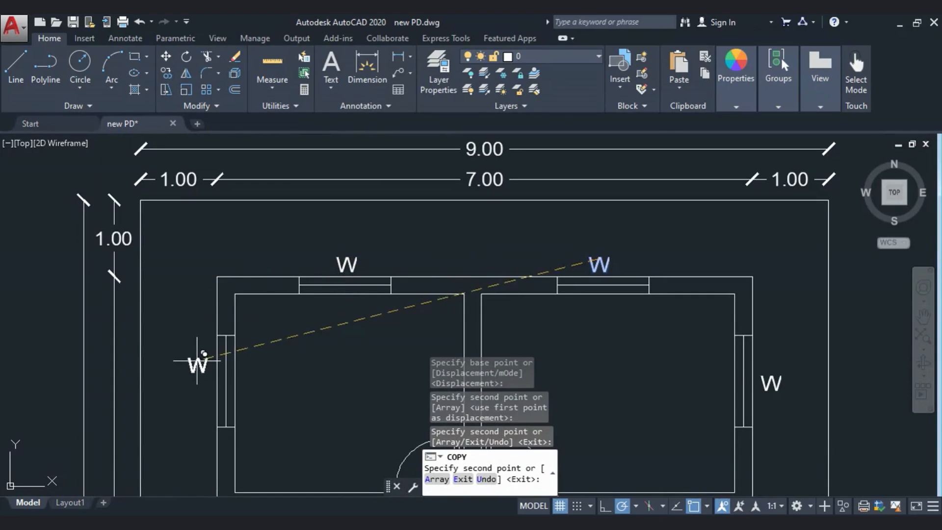
Step: Place copies of the "W" label beside the three windows of the left exterior wall
click(203, 378)
middle_drag(228, 449, 210, 180)
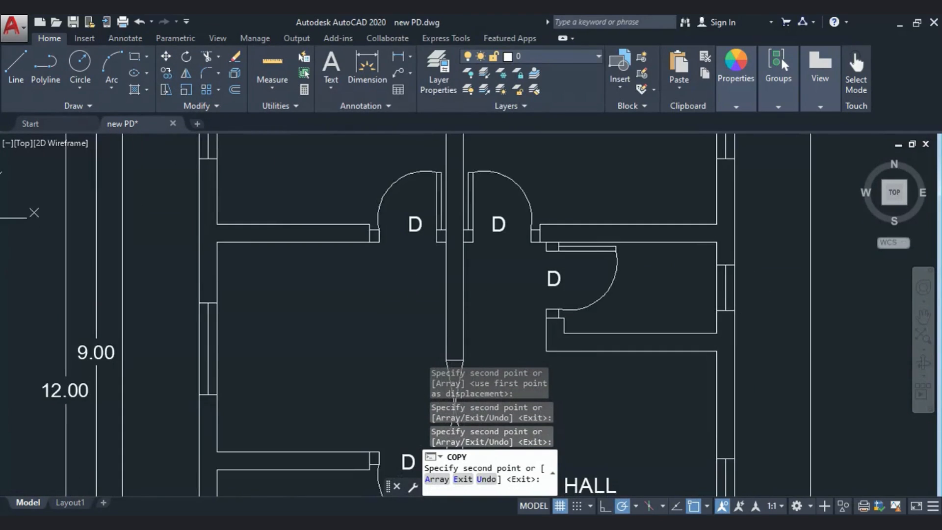
click(184, 342)
scroll(244, 308, down, 6)
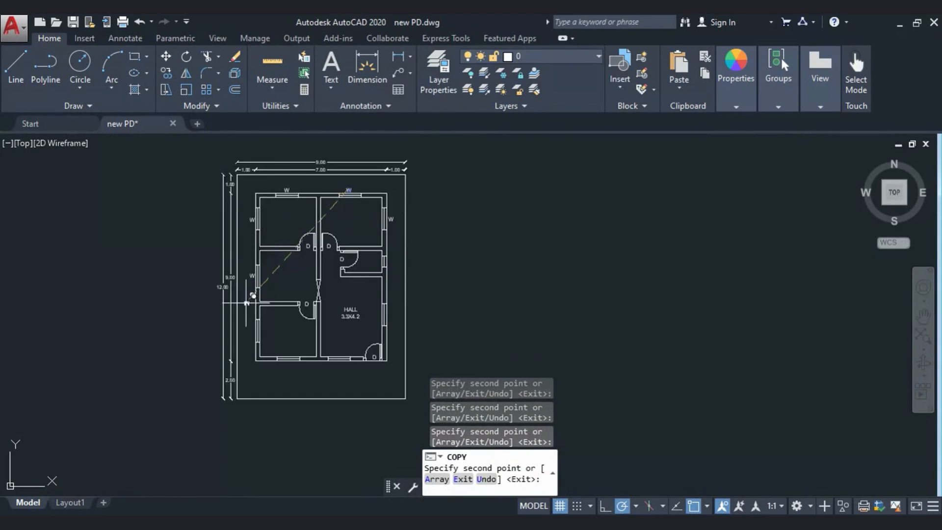
scroll(248, 326, up, 4)
middle_drag(266, 413, 237, 261)
scroll(324, 276, up, 2)
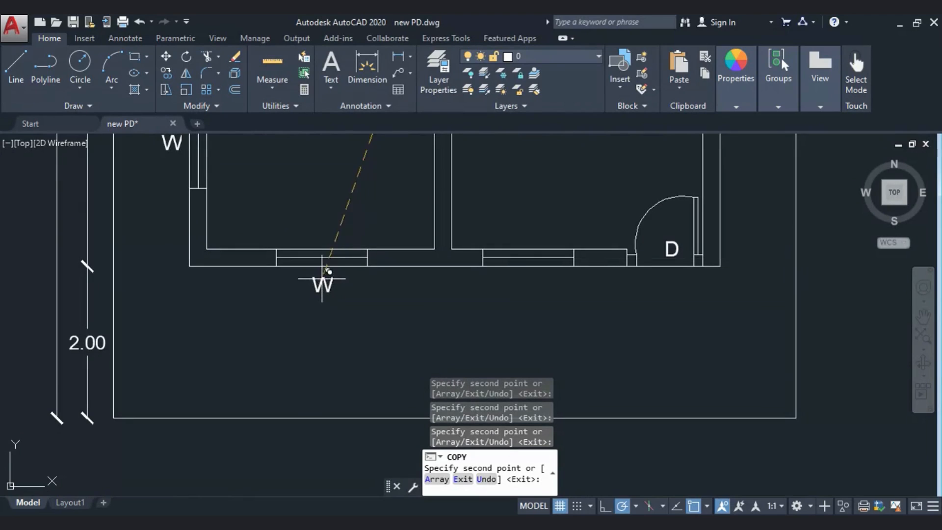
Step: Place copies of the "W" label below the two bottom-wall windows
click(323, 278)
click(530, 278)
scroll(275, 334, down, 2)
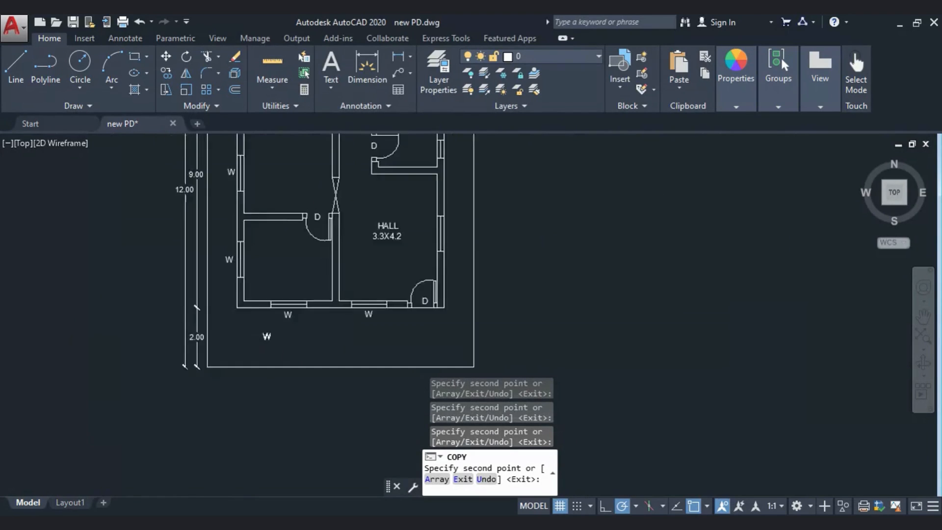
Step: Copy the "W" label from the upper-right room's right-wall window down beside the small room's and the hall's right-wall windows
scroll(266, 335, down, 4)
scroll(290, 272, up, 4)
key(Escape)
middle_drag(319, 290, 278, 353)
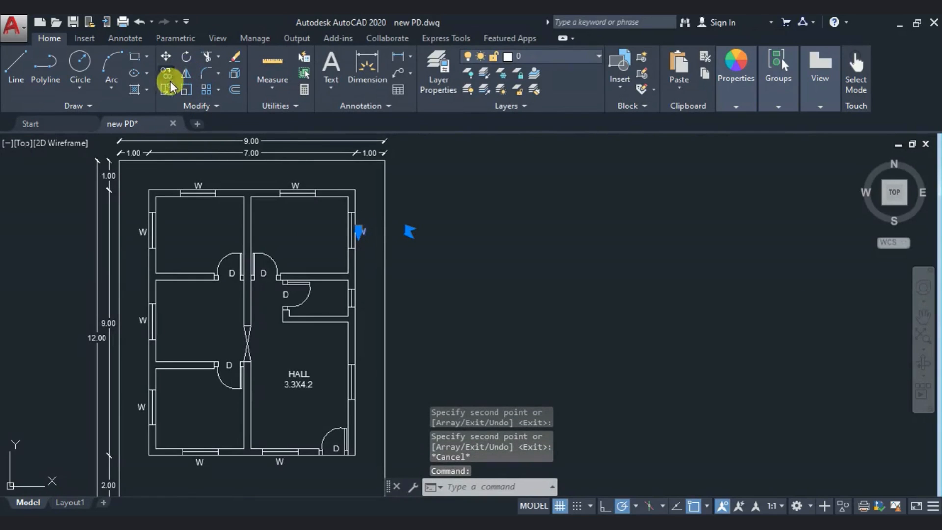
click(169, 83)
click(366, 238)
scroll(371, 312, up, 4)
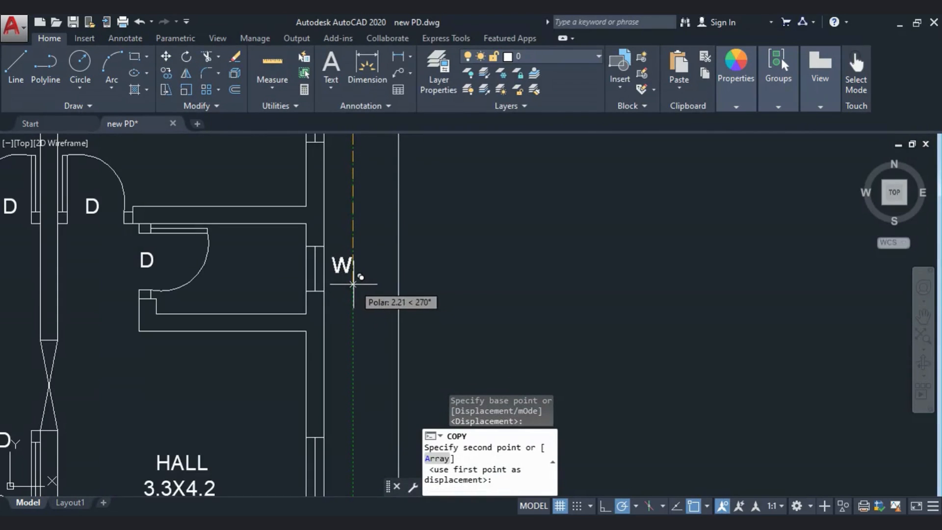
click(353, 283)
scroll(355, 343, down, 2)
scroll(347, 327, up, 2)
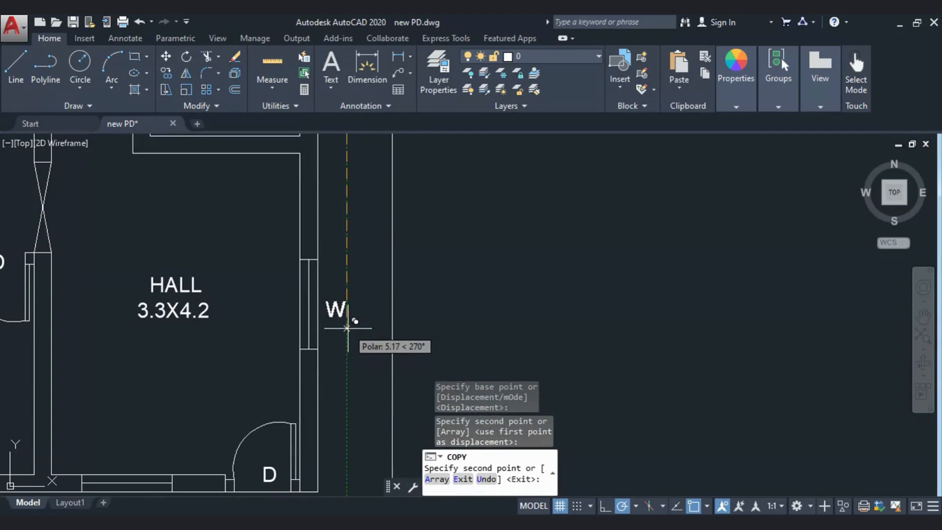
key(Escape)
Step: Change the label beside the small room's right-wall window to "V"
middle_drag(338, 286, 344, 466)
click(342, 267)
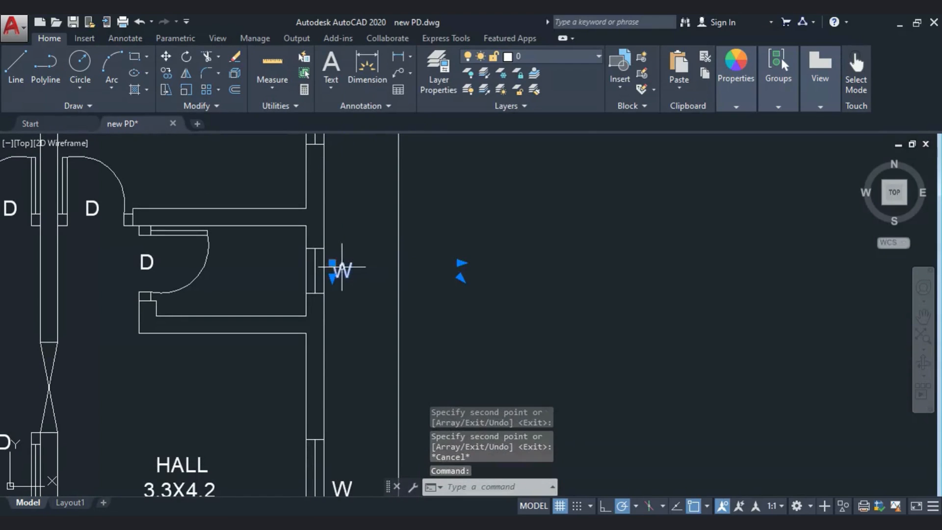
double_click(342, 270)
scroll(348, 268, up, 2)
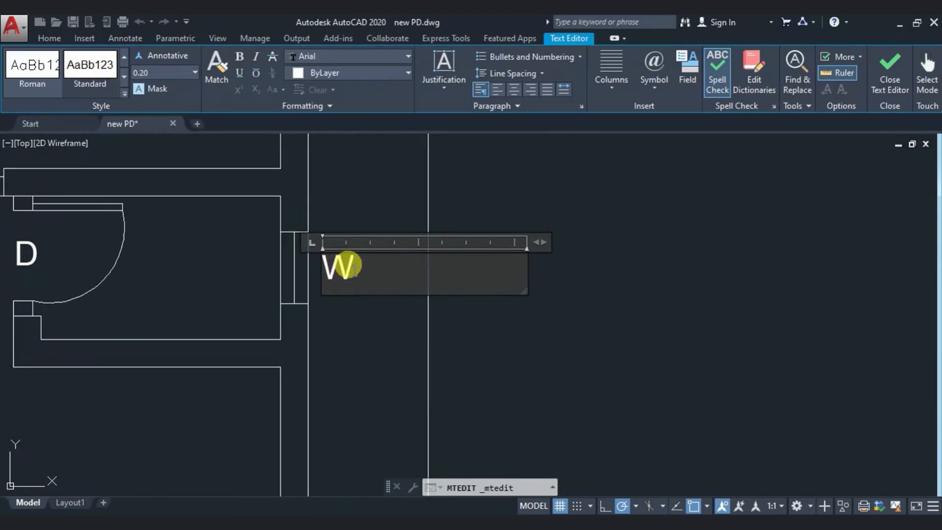
text(V)
click(547, 323)
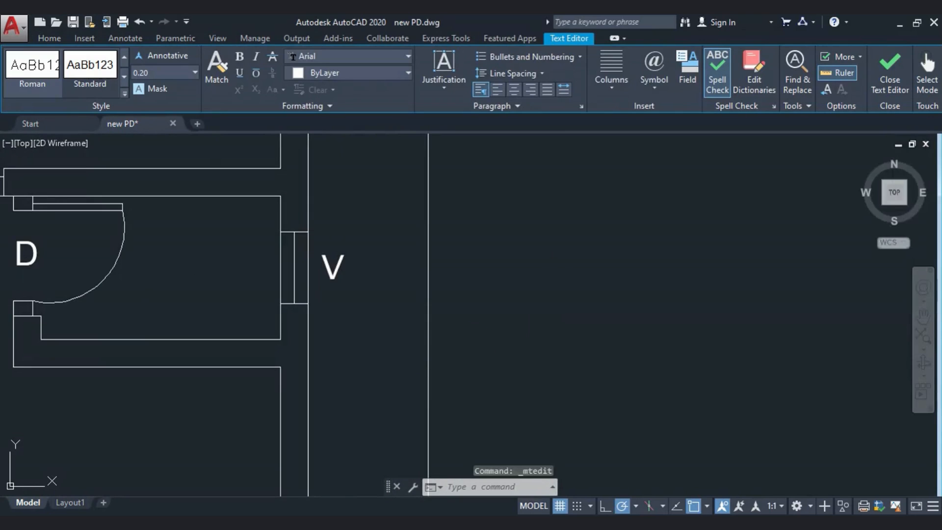
Step: Measure the hall's clear width between its left and right walls with a linear dimension, without placing it
scroll(410, 242, down, 5)
mouse_move(315, 353)
middle_down()
mouse_move(363, 369)
mouse_move(361, 300)
middle_up()
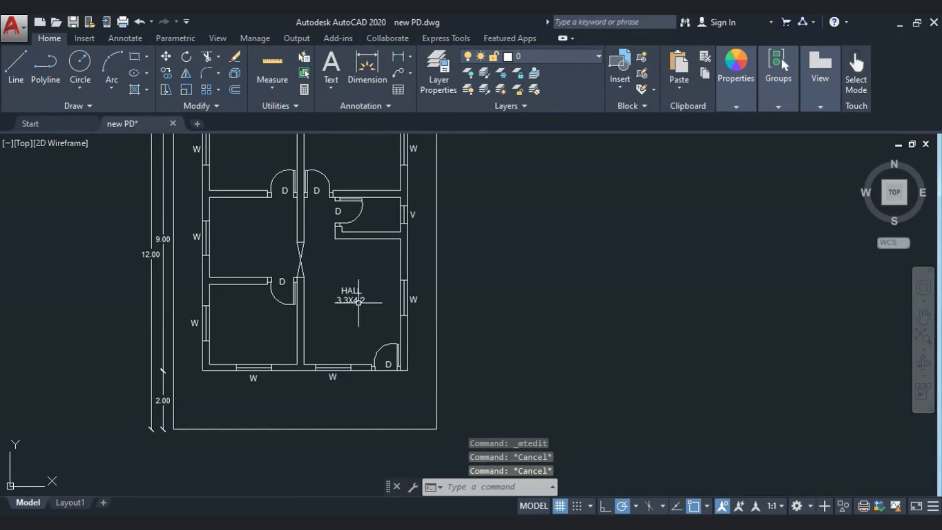
click(398, 60)
scroll(302, 341, up, 4)
click(305, 286)
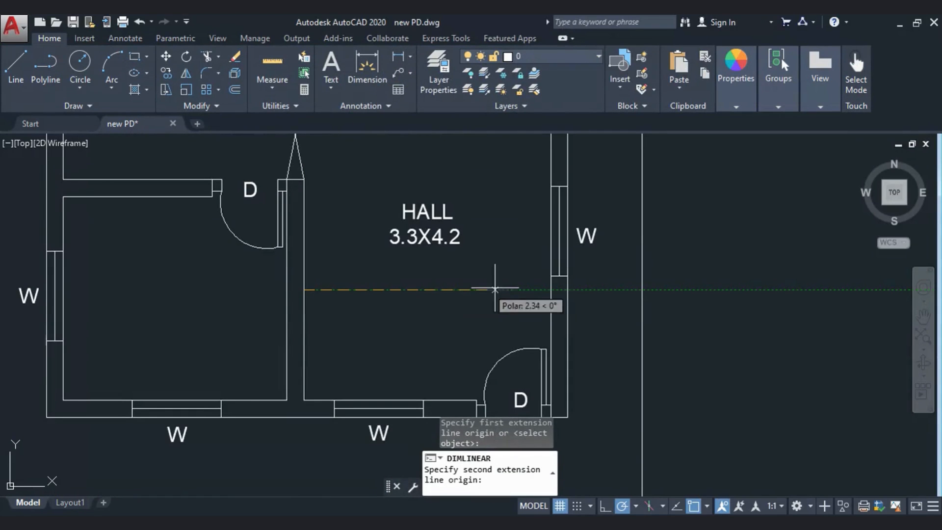
click(549, 291)
key(Escape)
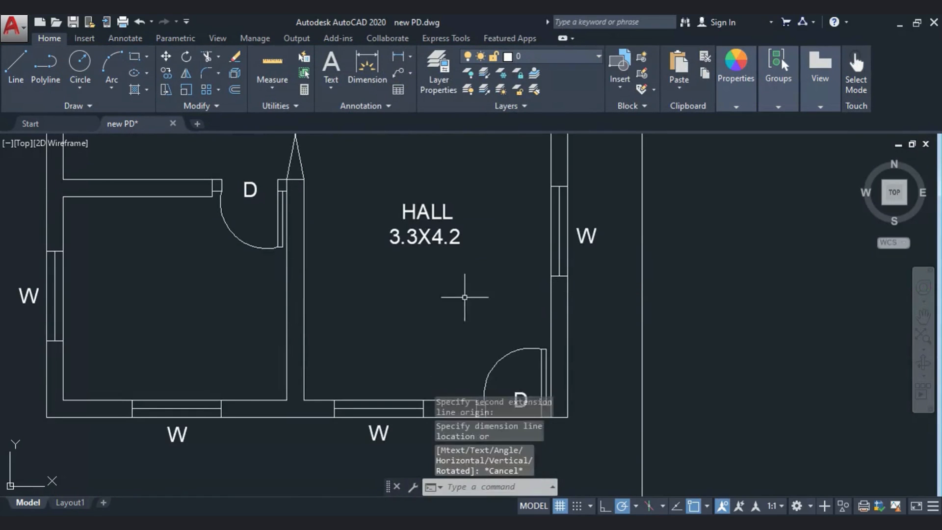
Step: Measure the hall's length from its bottom wall up to the small room's lower wall, without placing the dimension
middle_drag(404, 169, 375, 229)
click(399, 60)
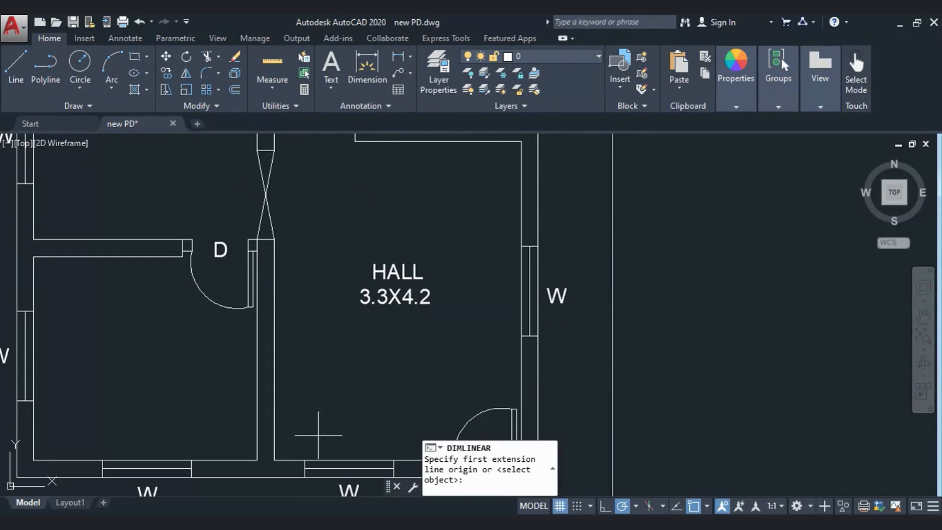
click(282, 459)
middle_drag(331, 186, 326, 280)
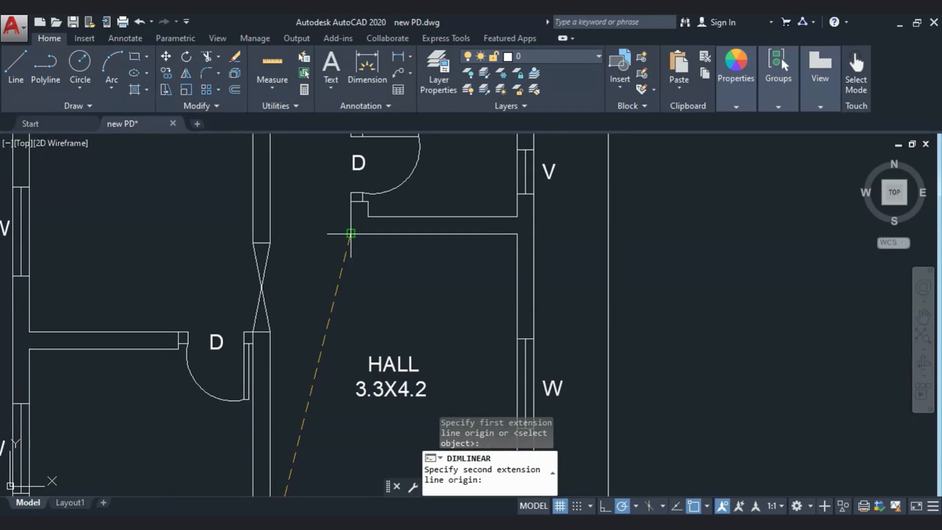
click(270, 230)
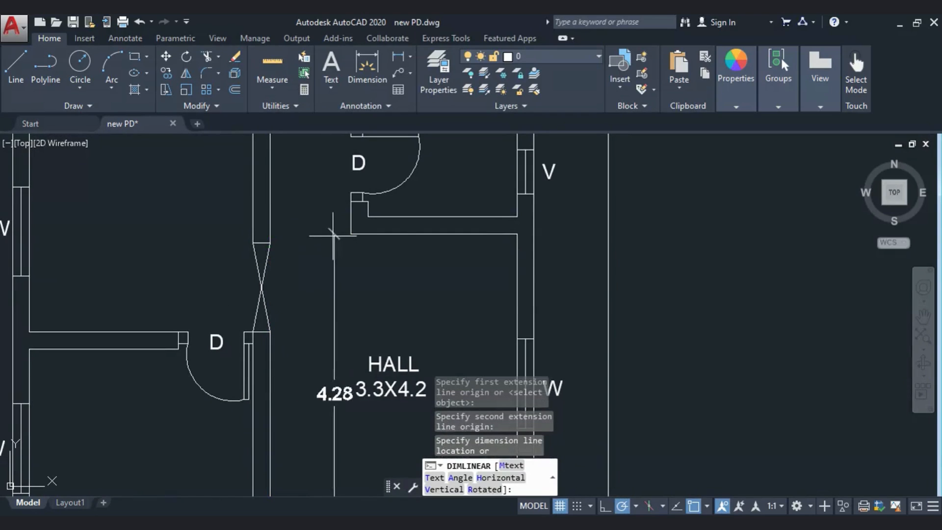
scroll(337, 231, down, 5)
key(Escape)
Step: Update the size line of the HALL label to "3.31X4.28"
scroll(351, 267, up, 8)
click(351, 268)
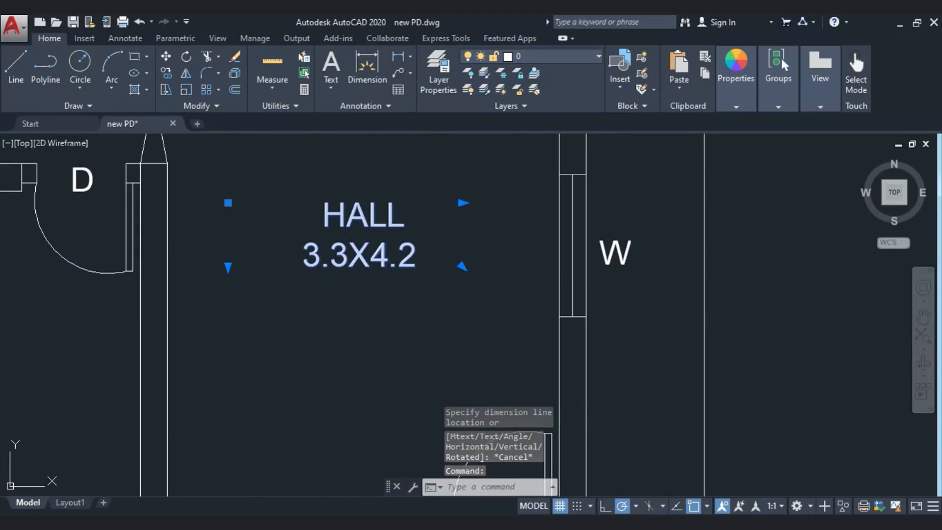
double_click(351, 265)
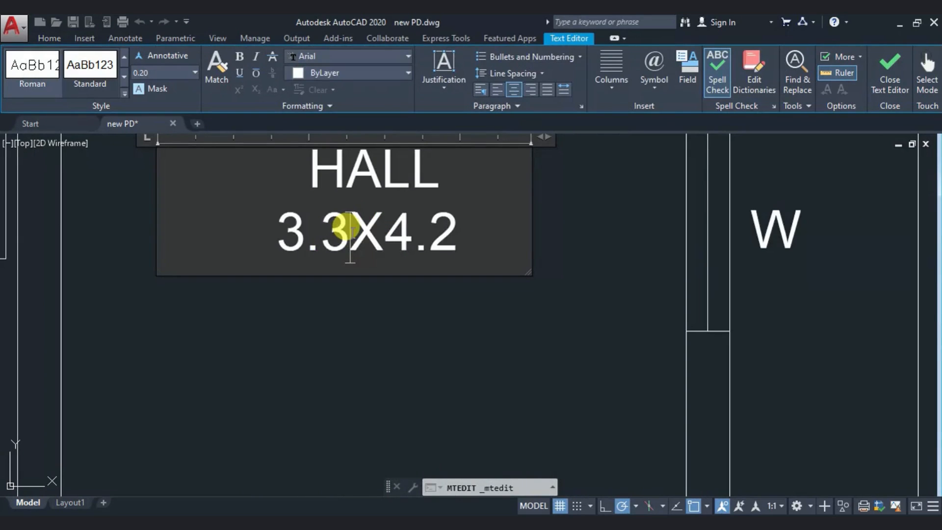
click(347, 241)
text(1X4.28)
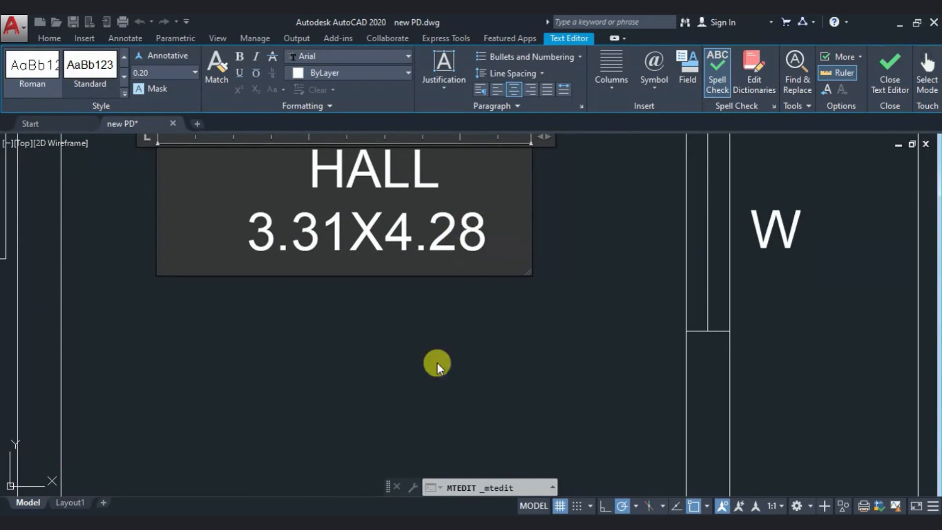
click(435, 364)
scroll(315, 397, down, 4)
scroll(315, 399, down, 2)
key(Escape)
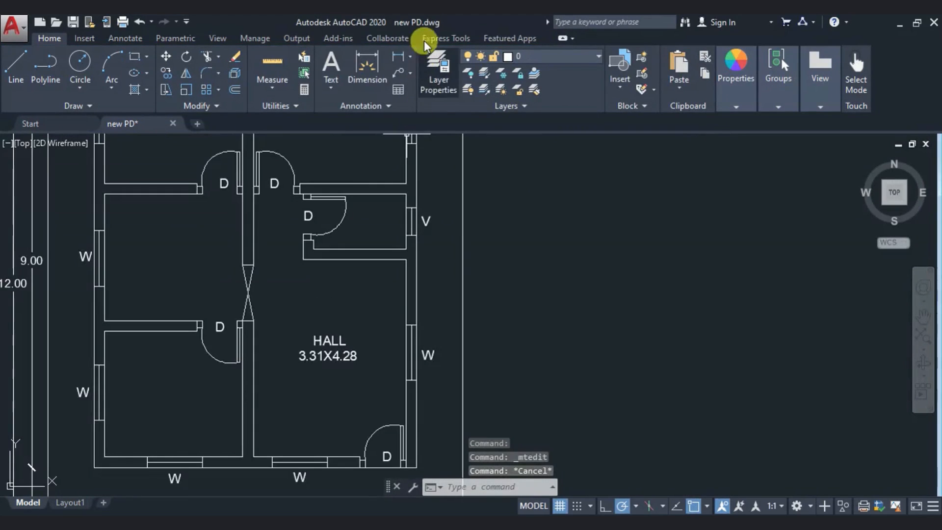
Step: Recheck the hall's width and length with linear dimensions, leaving neither dimension in the drawing
click(395, 57)
scroll(270, 371, up, 2)
click(242, 294)
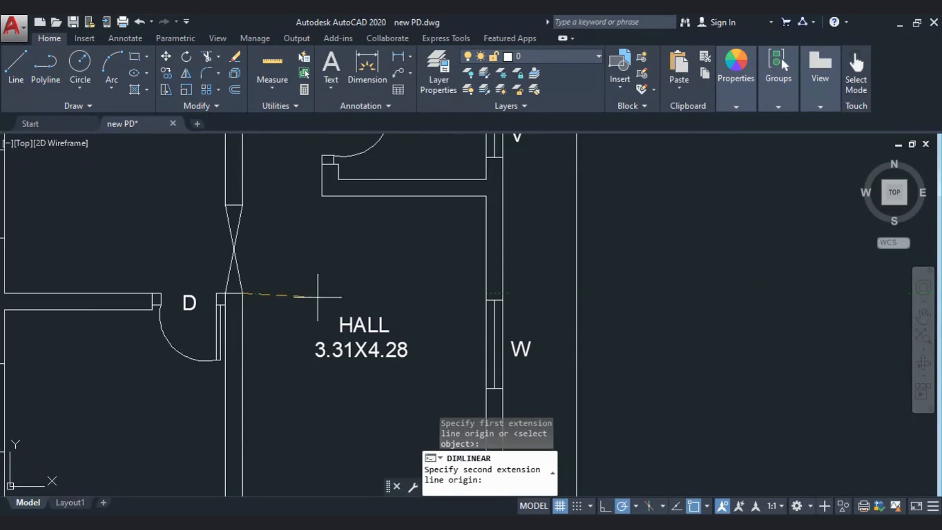
click(486, 293)
key(Escape)
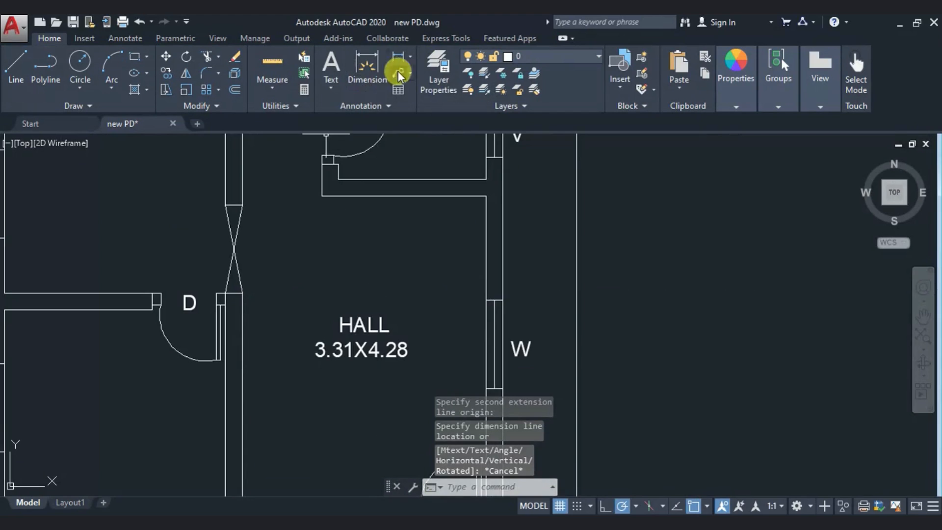
key(Return)
click(321, 195)
scroll(334, 251, down, 1)
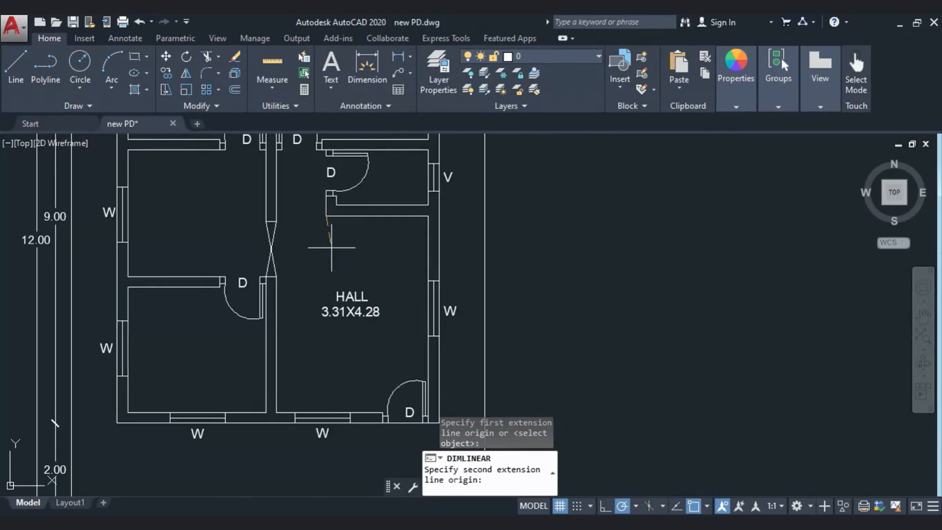
click(326, 413)
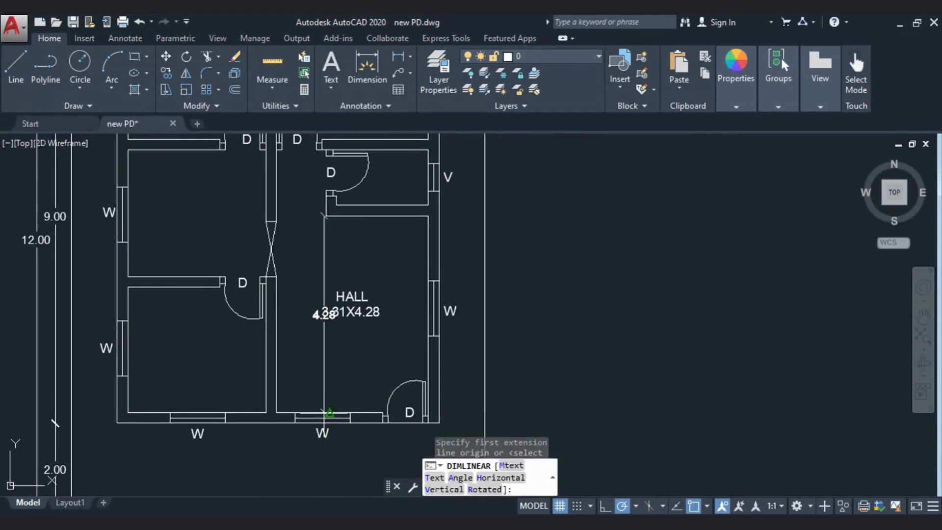
key(Escape)
Step: Copy the two-line HALL label into the small room above the hall, beside its door swing
middle_drag(354, 342, 337, 409)
click(368, 396)
click(319, 344)
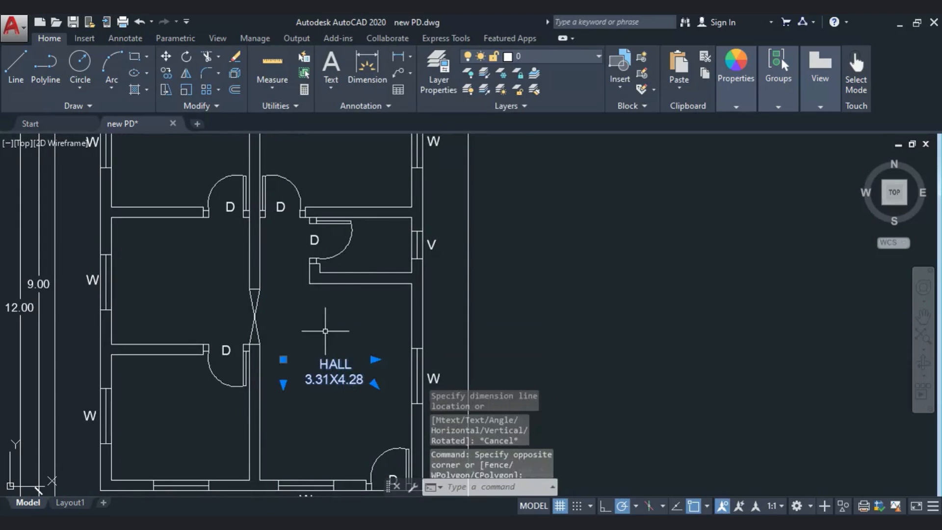
click(165, 78)
click(335, 382)
scroll(387, 244, up, 4)
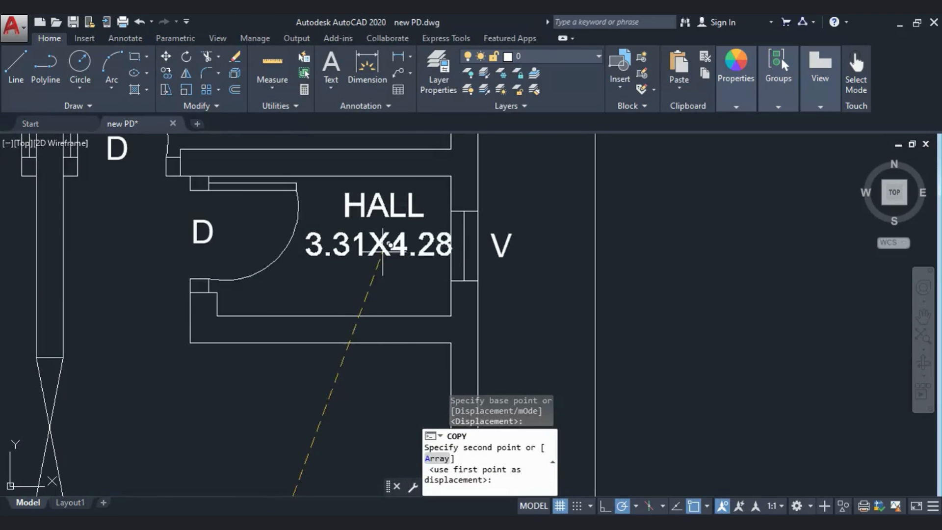
click(364, 270)
key(Escape)
Step: Measure the small room's inner width and height with linear dimensions, without placing them
middle_drag(349, 293, 338, 352)
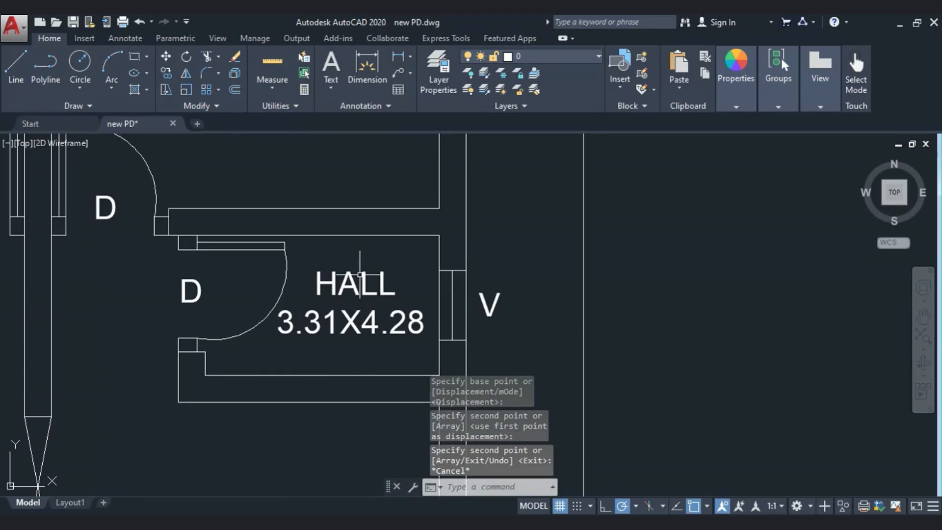
click(397, 68)
click(397, 59)
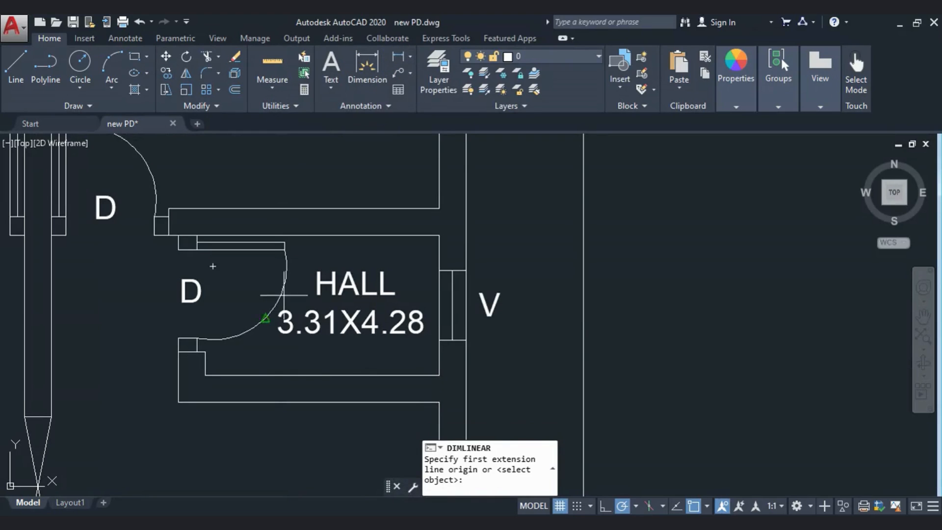
click(205, 375)
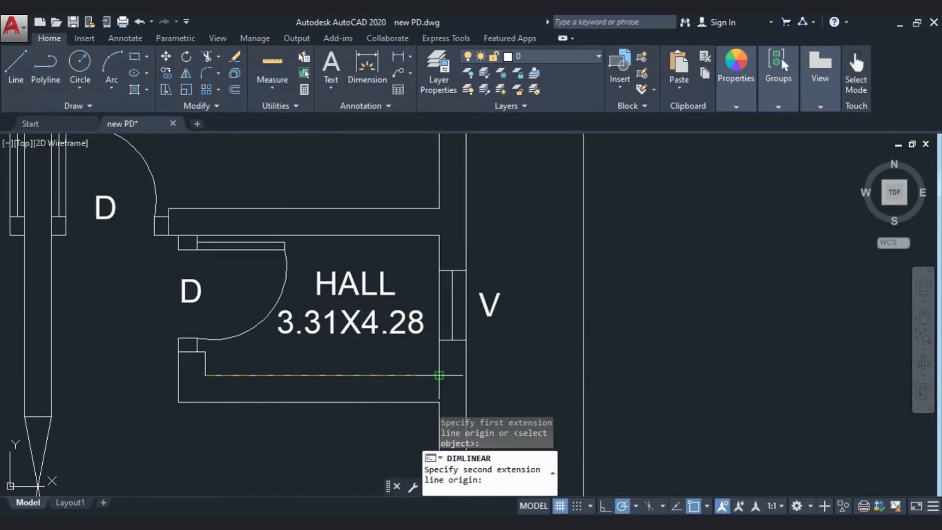
click(439, 375)
click(352, 67)
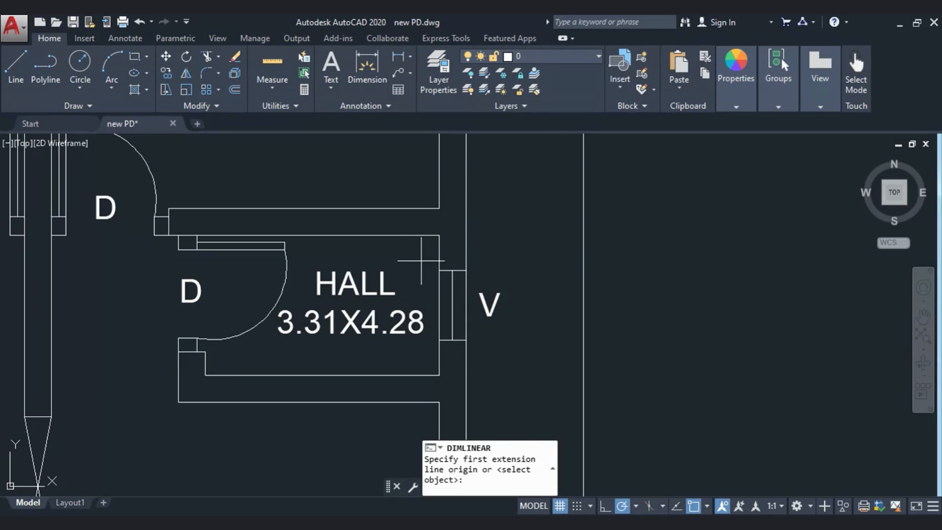
click(439, 235)
click(439, 375)
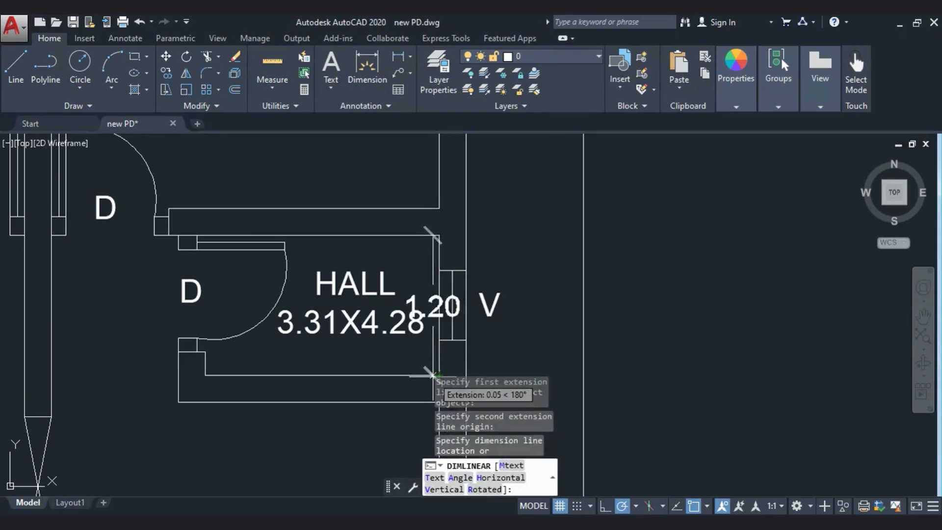
key(Escape)
Step: Replace the room name in the small room's copied label with "BATH & WC"
double_click(400, 323)
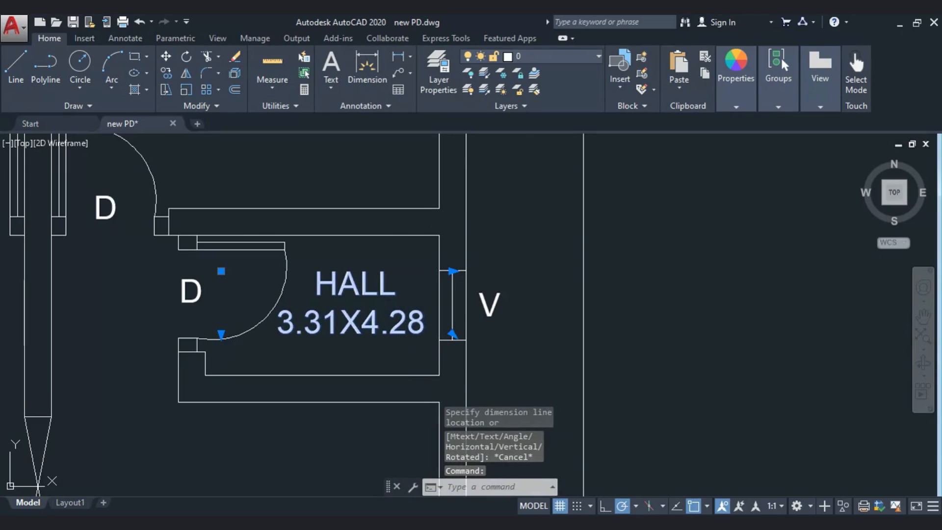
double_click(298, 269)
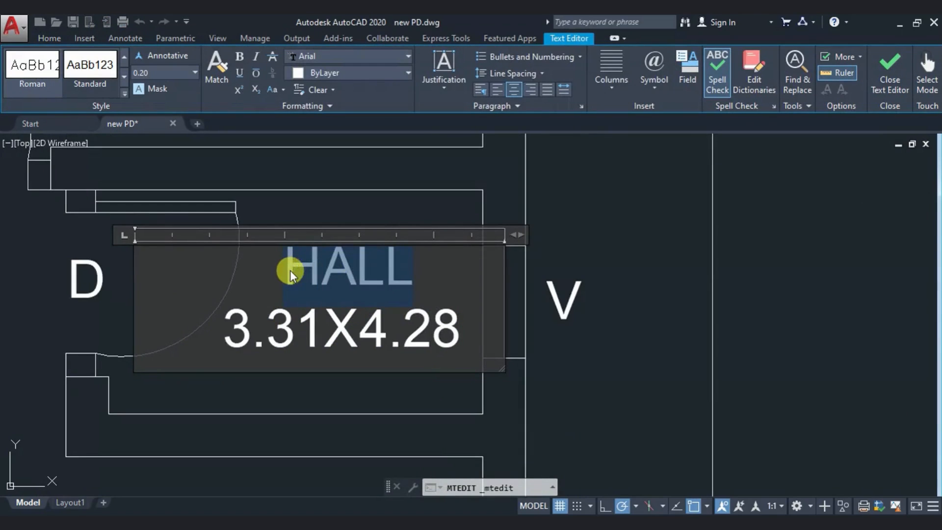
text(BATH)
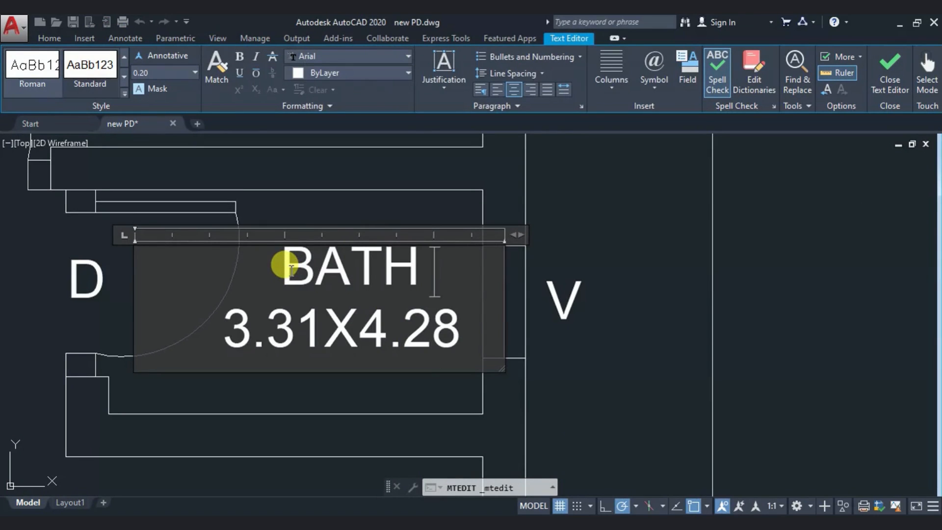
text( %)
key(BackSpace)
key(BackSpace)
text(& WC)
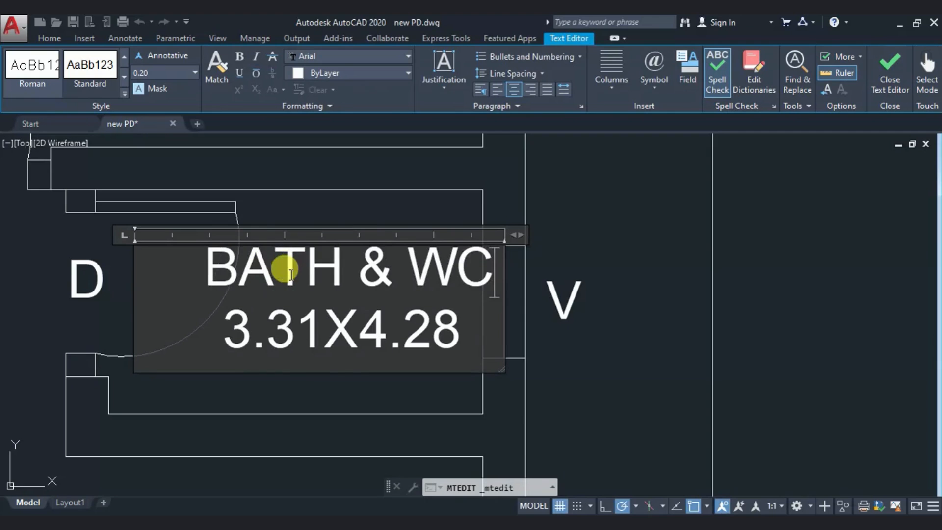
Step: Set the first size value in the BATH & WC label to 1.20
click(316, 326)
key(BackSpace)
key(BackSpace)
key(BackSpace)
key(BackSpace)
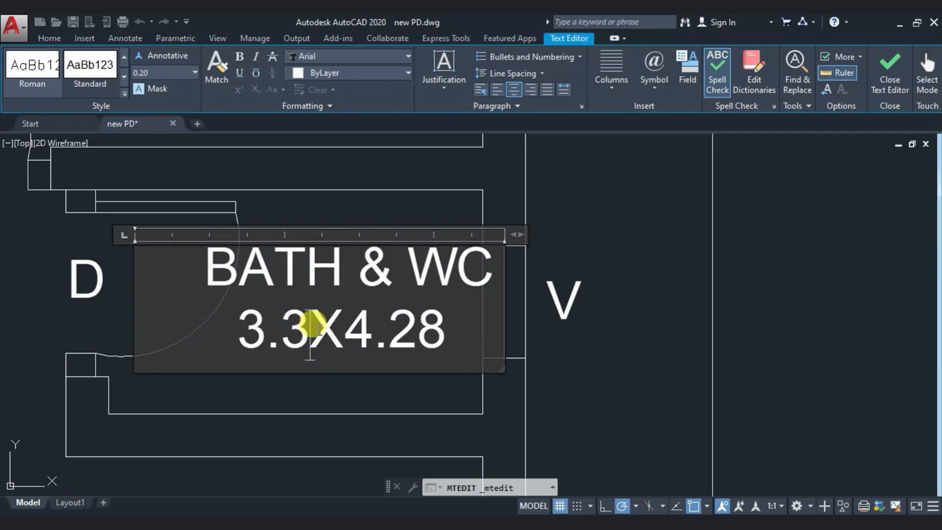
text(1.20)
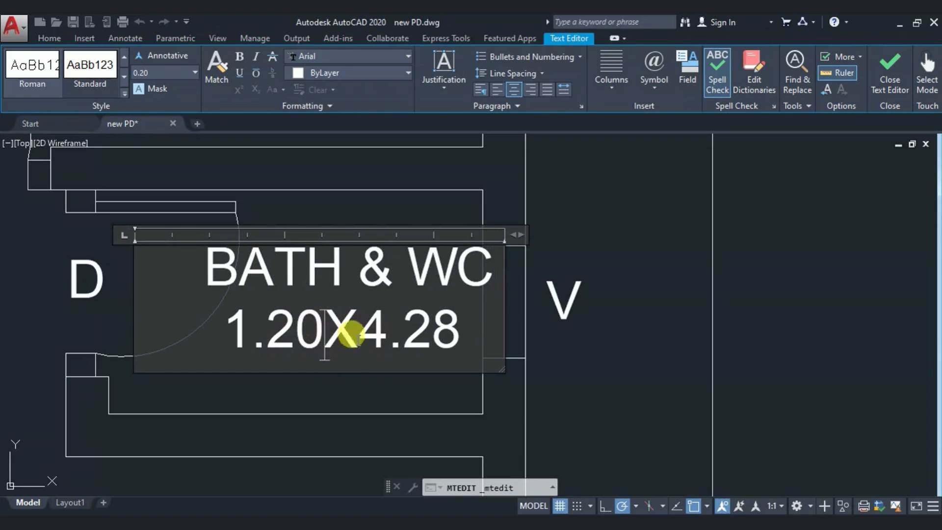
Step: Change the size line in the BATH & WC label to 2.00X1.20
key(BackSpace)
key(BackSpace)
key(BackSpace)
key(BackSpace)
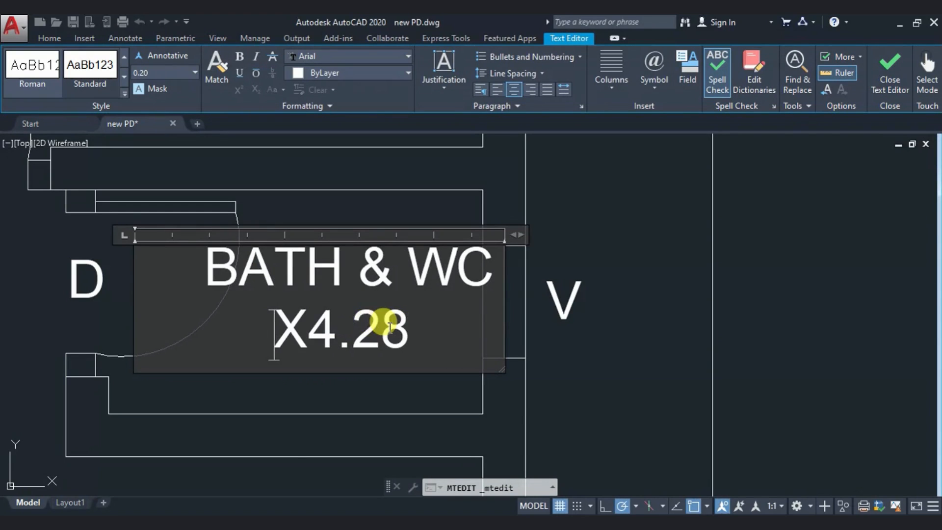
text(2.00)
drag(459, 327, 379, 326)
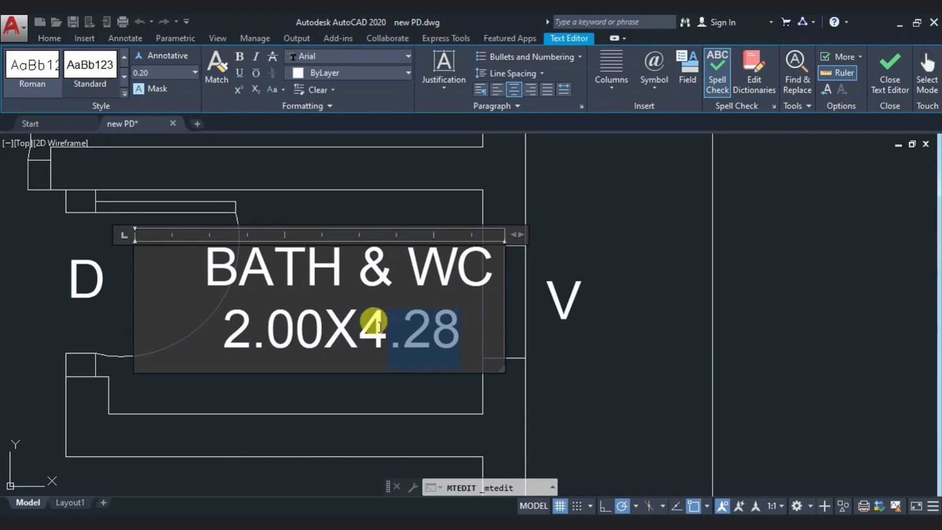
text(1.20)
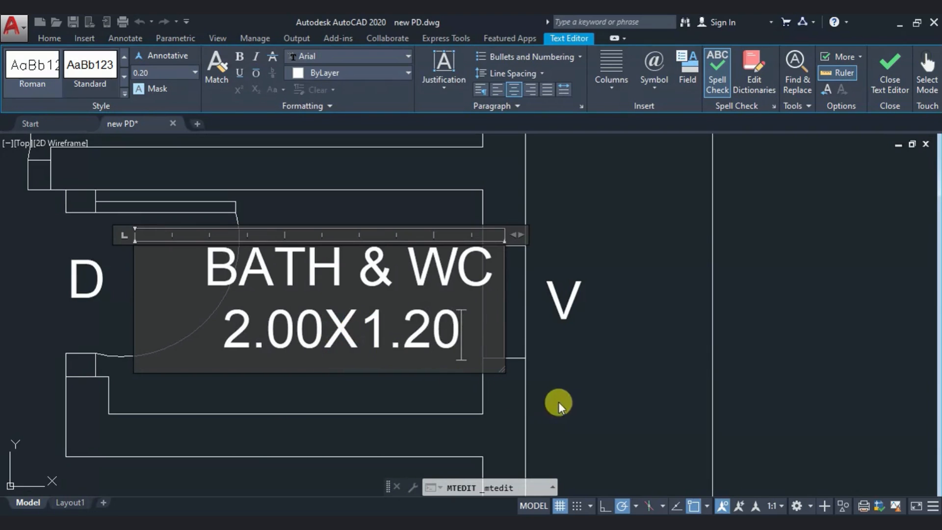
click(555, 400)
Step: Shift the BATH & WC label slightly toward the door so it sits inside the room walls, and save the drawing
scroll(382, 389, down, 4)
middle_drag(383, 389, 388, 337)
click(386, 336)
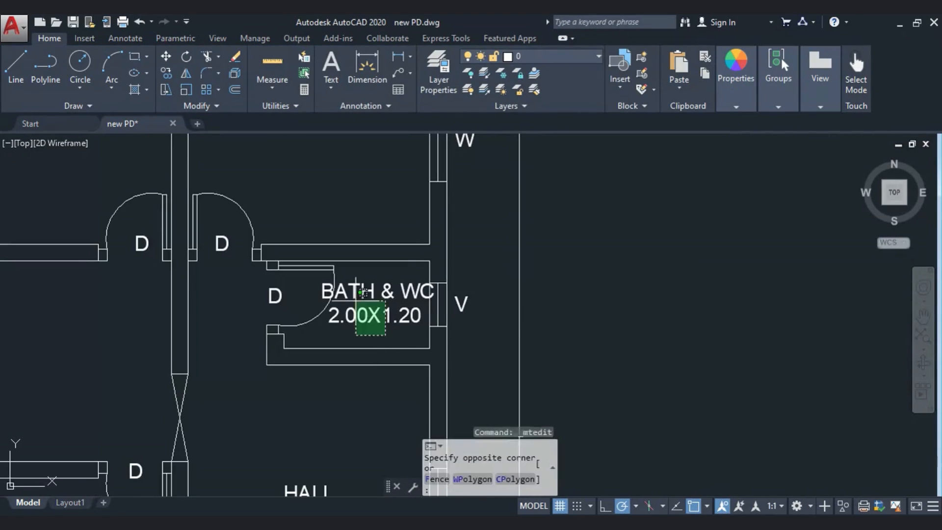
click(334, 287)
click(293, 283)
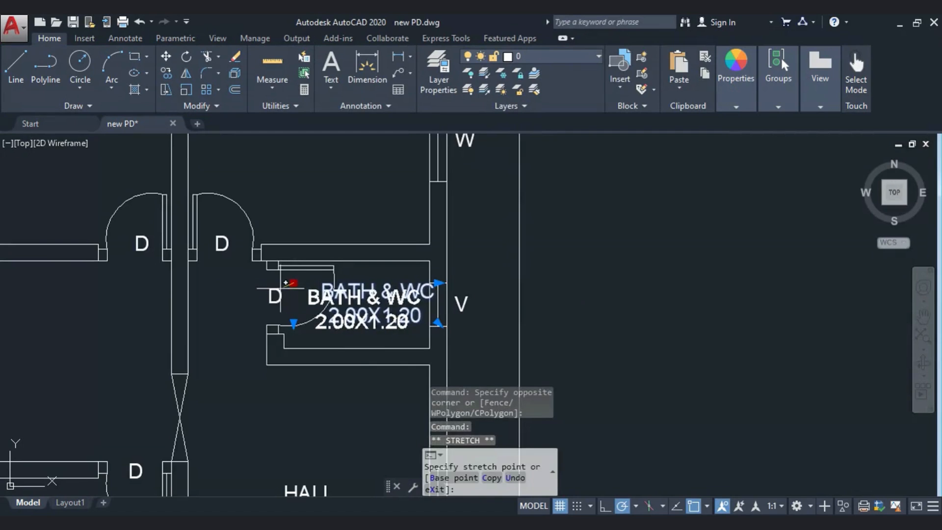
click(280, 289)
key(Escape)
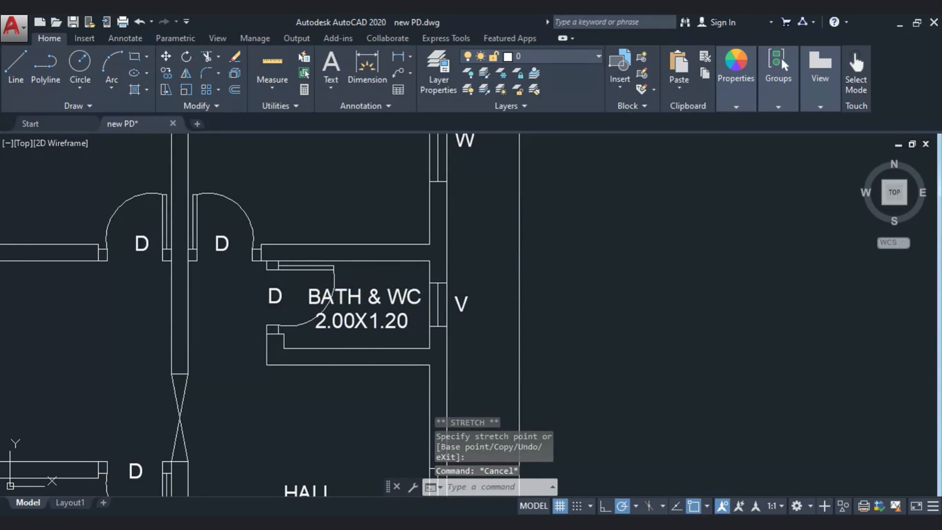
key(ctrl+s)
Step: Copy the HALL label into the middle of the room directly above BATH & WC
scroll(351, 343, down, 2)
click(341, 438)
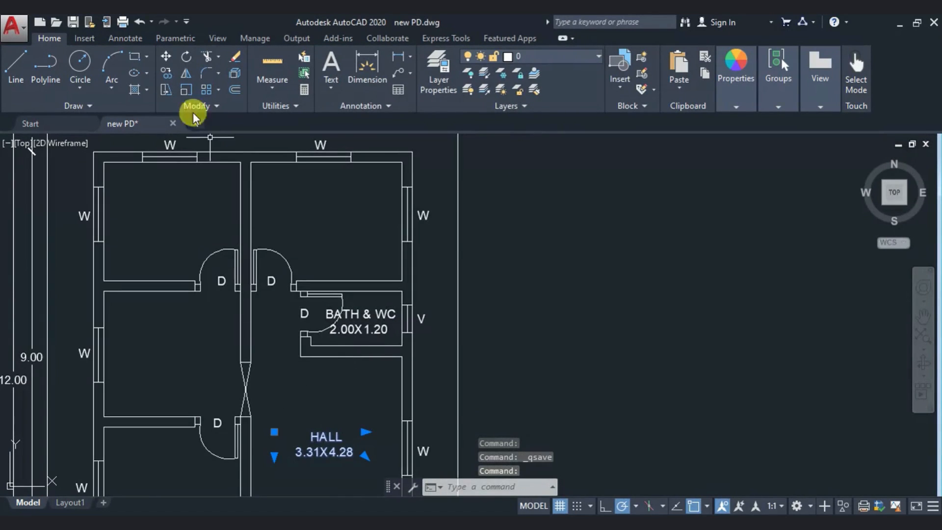
click(162, 76)
click(320, 439)
middle_drag(319, 216, 324, 275)
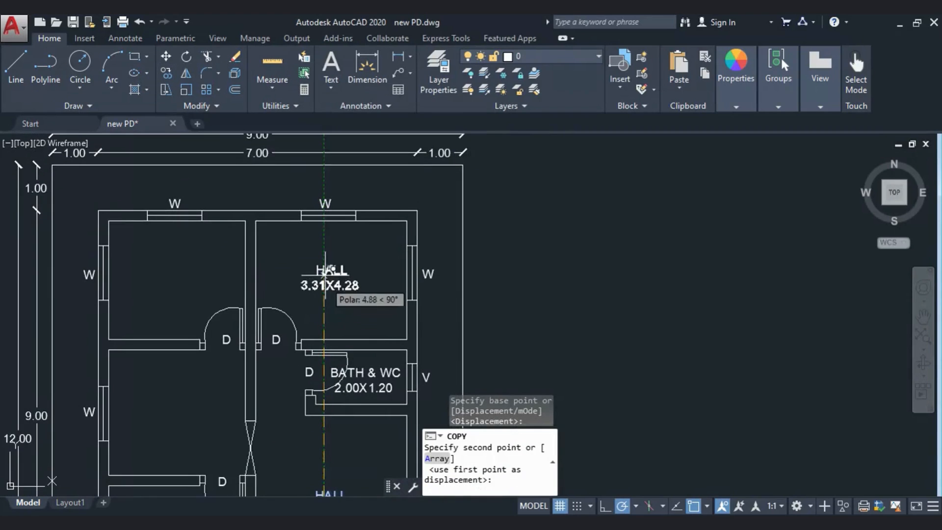
click(339, 265)
key(Escape)
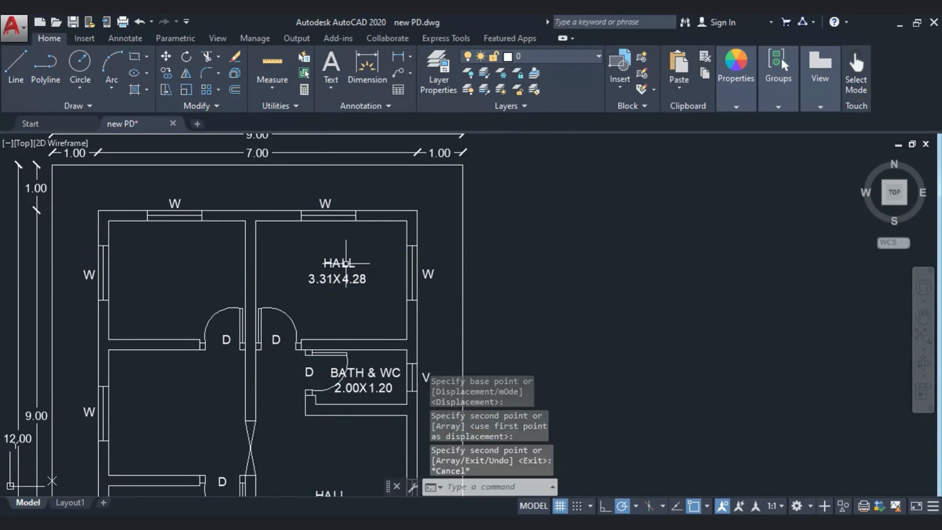
click(351, 274)
key(Escape)
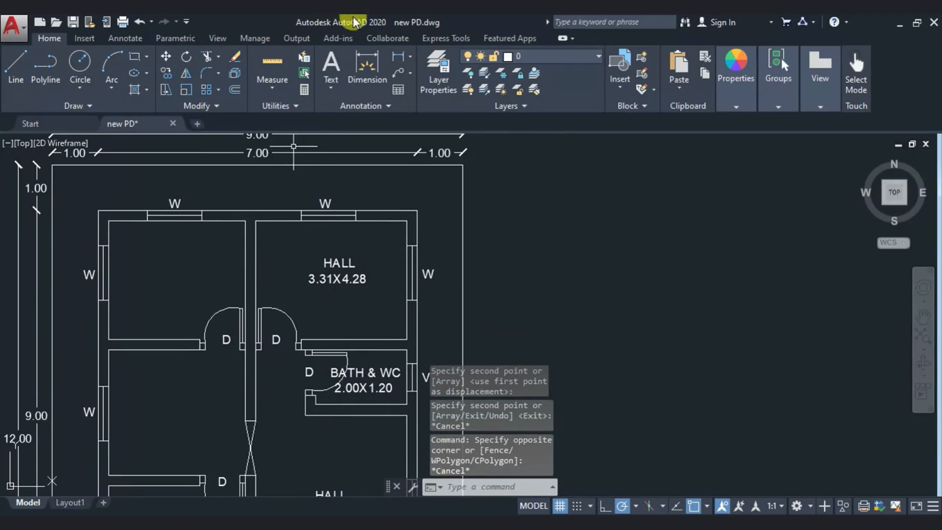
Step: Measure the inner width and height of the room above BATH & WC with linear dimensions, without placing them
click(397, 57)
click(255, 221)
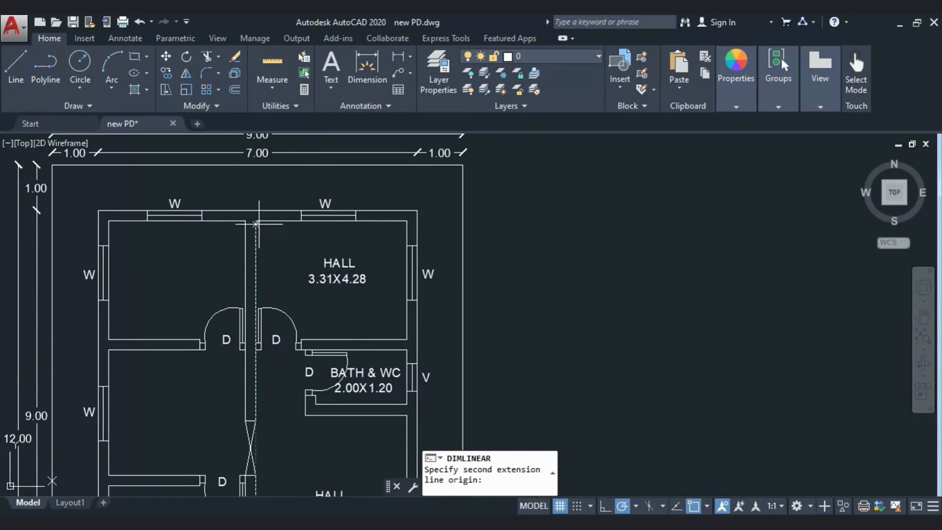
click(407, 221)
key(Escape)
click(394, 54)
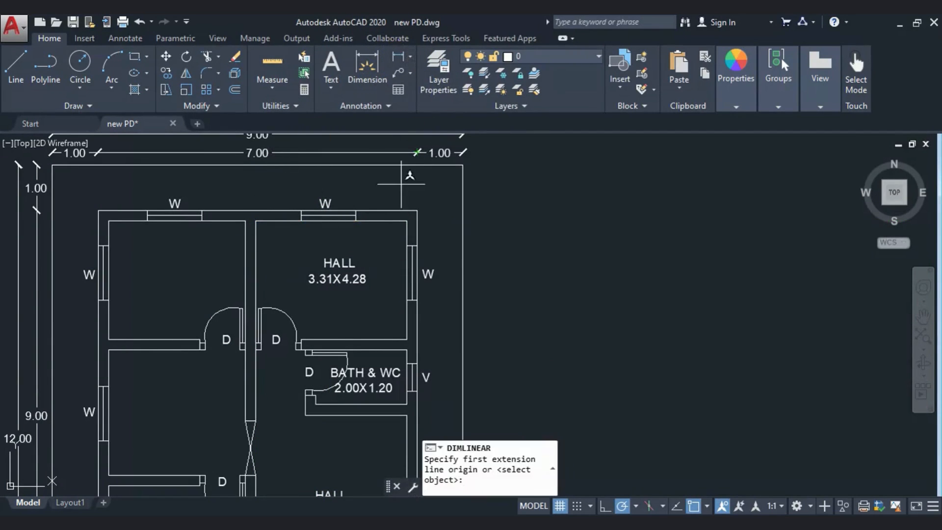
click(406, 221)
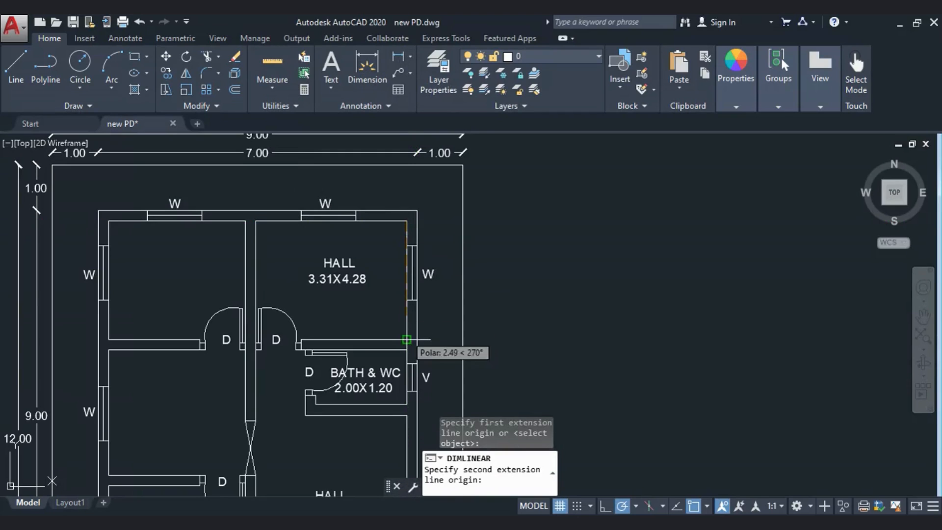
click(406, 339)
key(Escape)
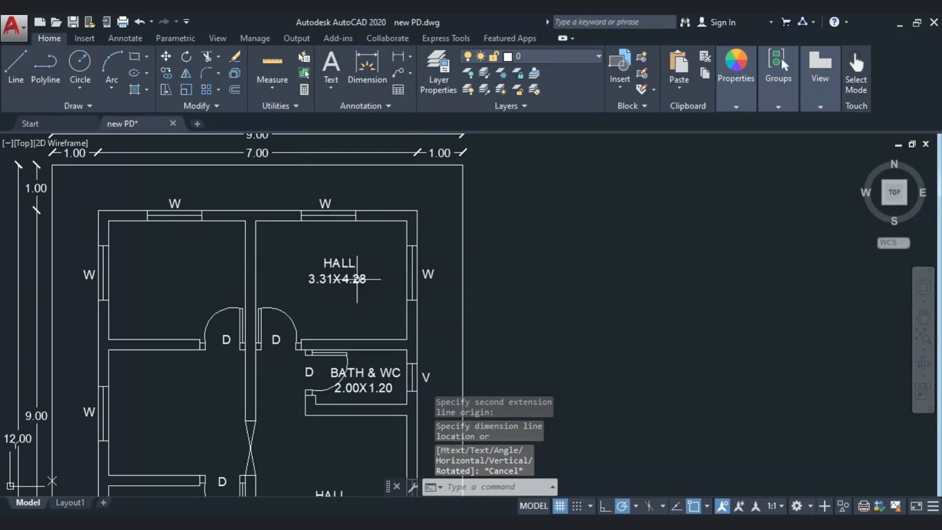
Step: Replace the room name in the copied label above BATH & WC with "BED ROOM 1"
double_click(357, 279)
double_click(346, 265)
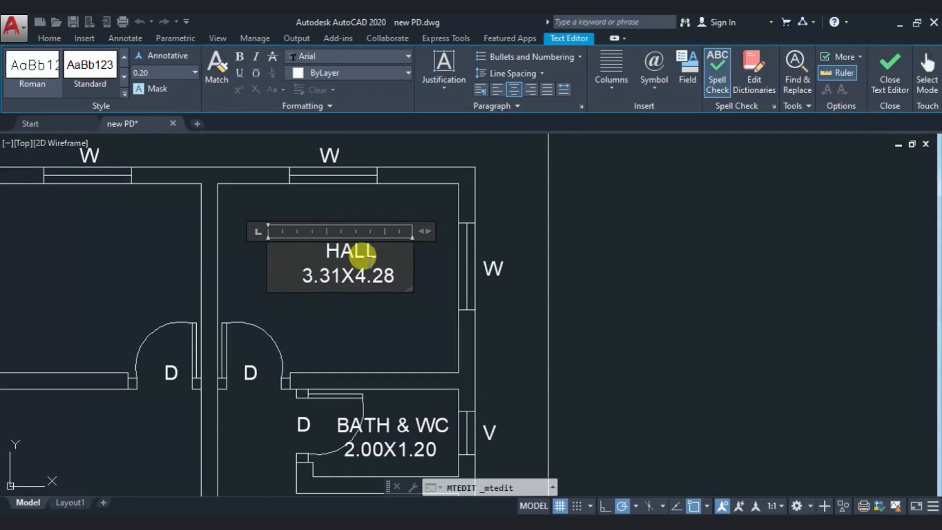
drag(378, 254, 296, 243)
text(BED)
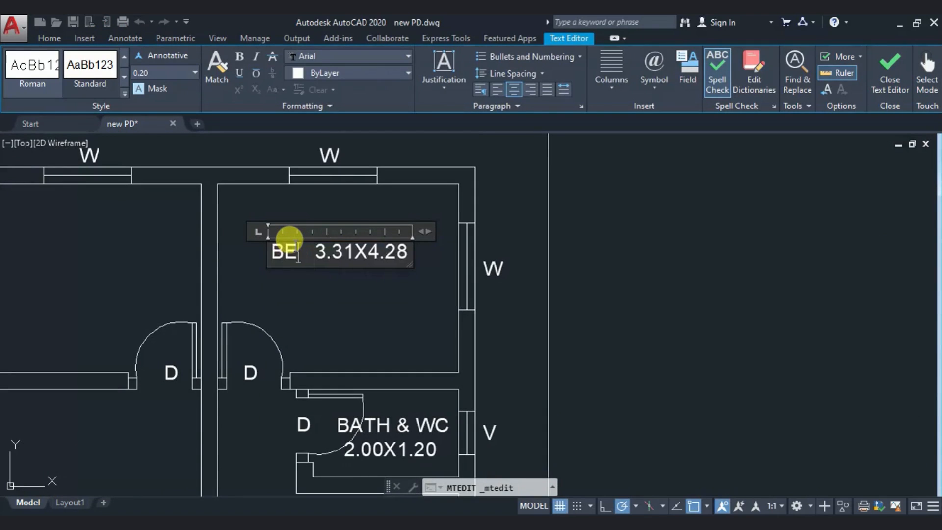
text( RO)
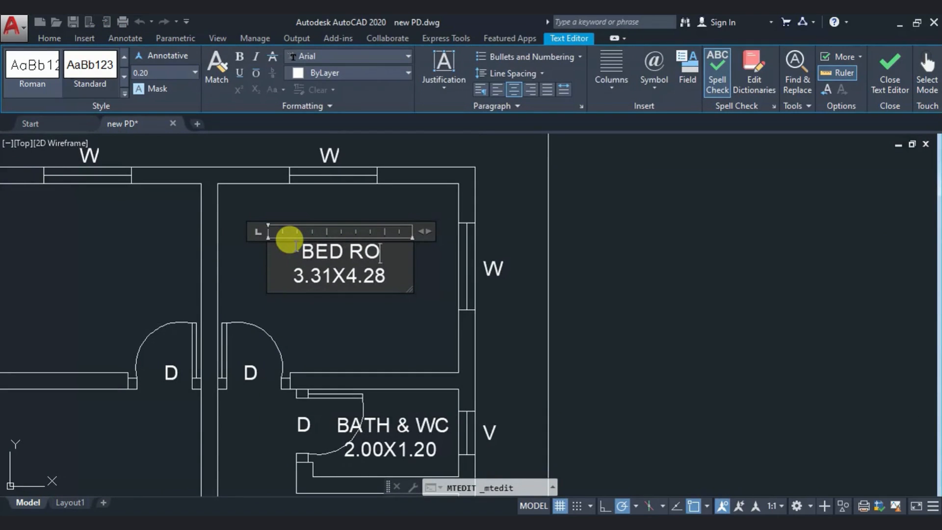
text(OM 1)
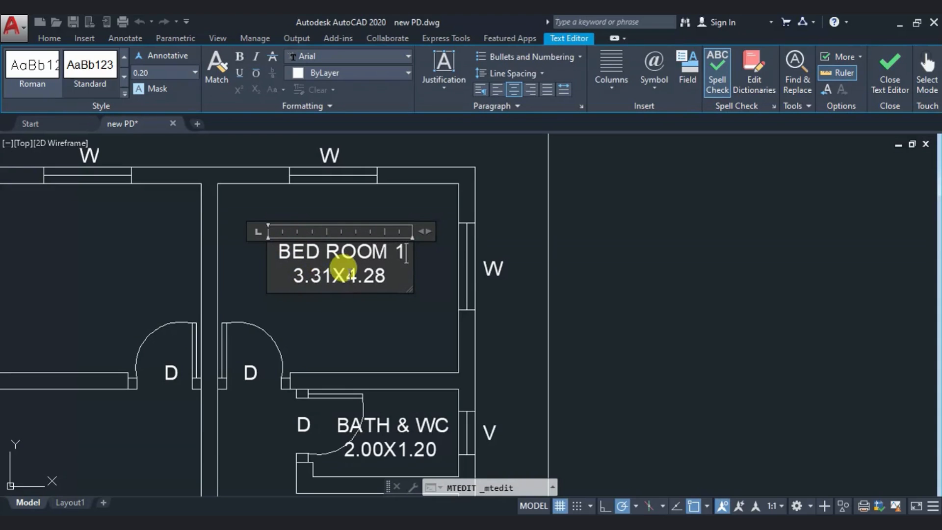
Step: Set the second size value in the BED ROOM 1 label to 2.80
key(BackSpace)
key(BackSpace)
key(BackSpace)
key(BackSpace)
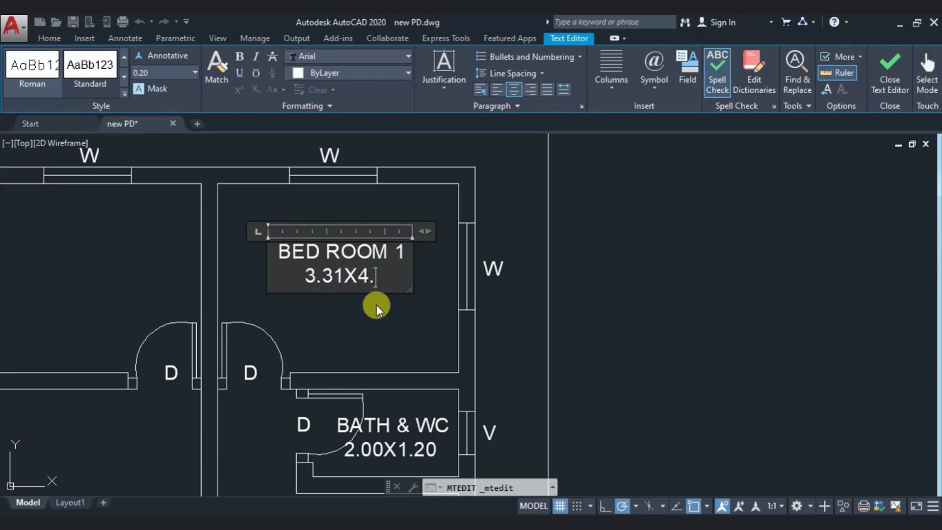
text(2.8)
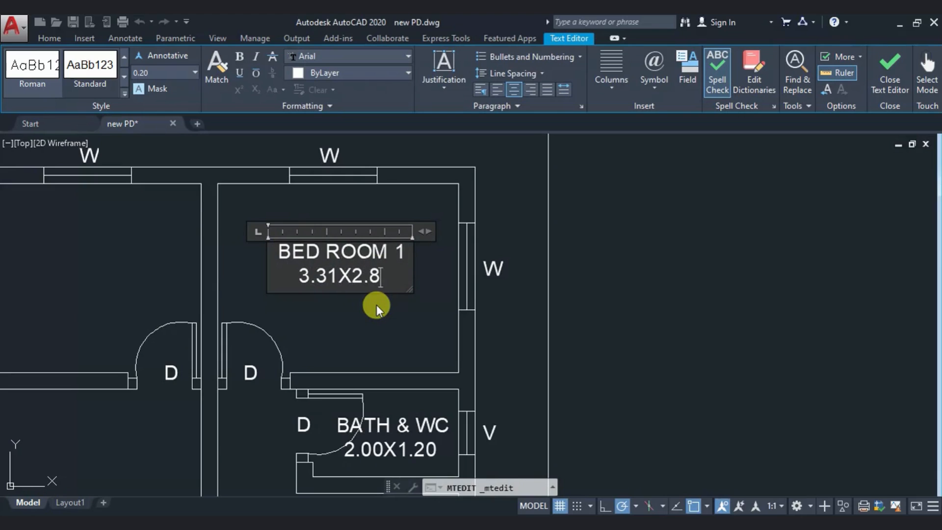
text(0)
click(376, 304)
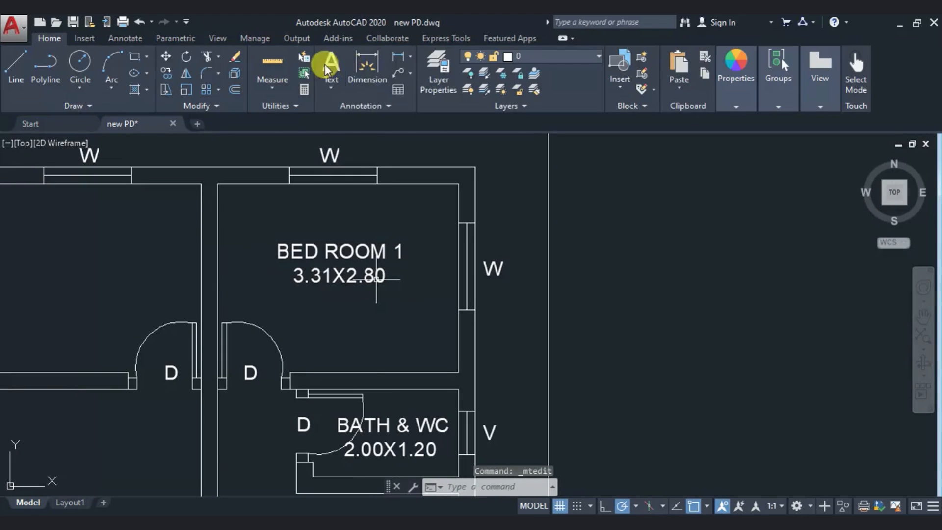
Step: Recheck BED ROOM 1's inner height along its outer wall with a linear dimension, without placing it
click(398, 57)
click(458, 183)
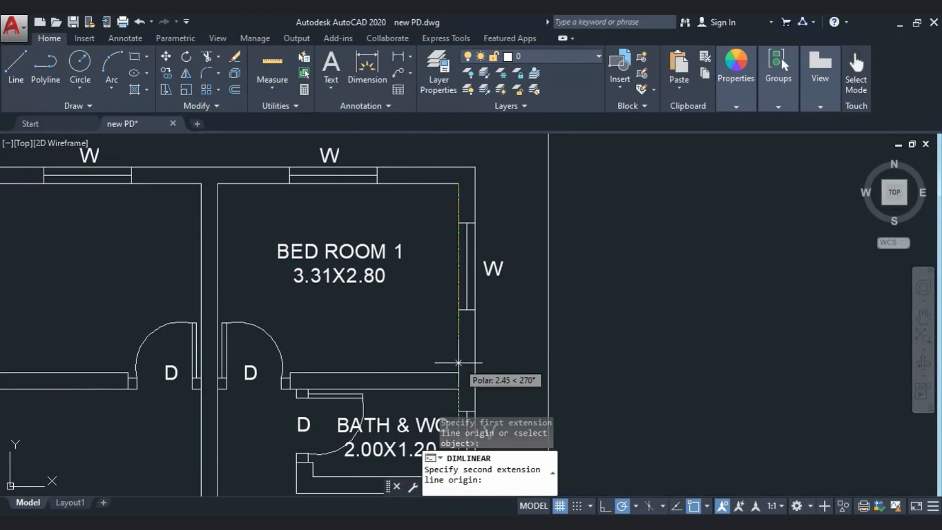
click(458, 373)
key(Escape)
Step: Correct the second size value in the BED ROOM 1 label to 2.60 and save the drawing
click(369, 268)
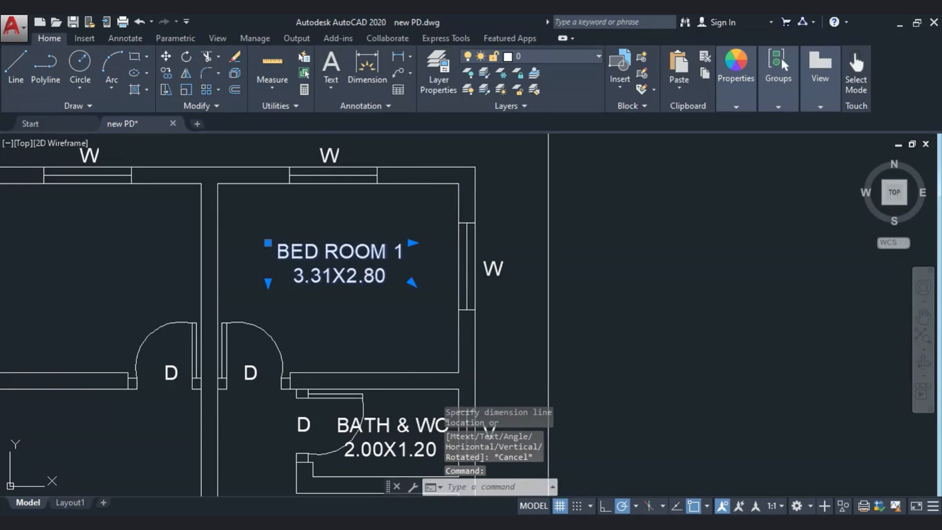
double_click(370, 267)
click(369, 270)
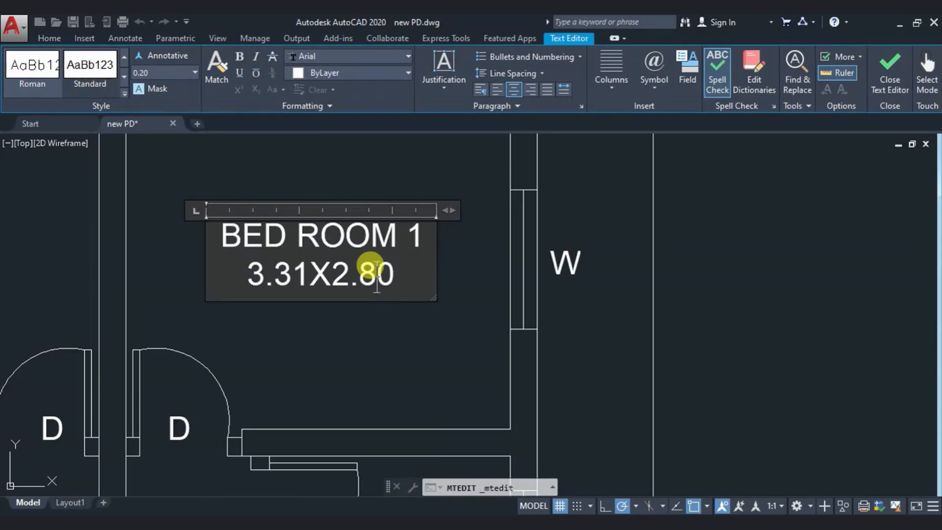
key(BackSpace)
text(6)
click(391, 332)
scroll(391, 333, down, 4)
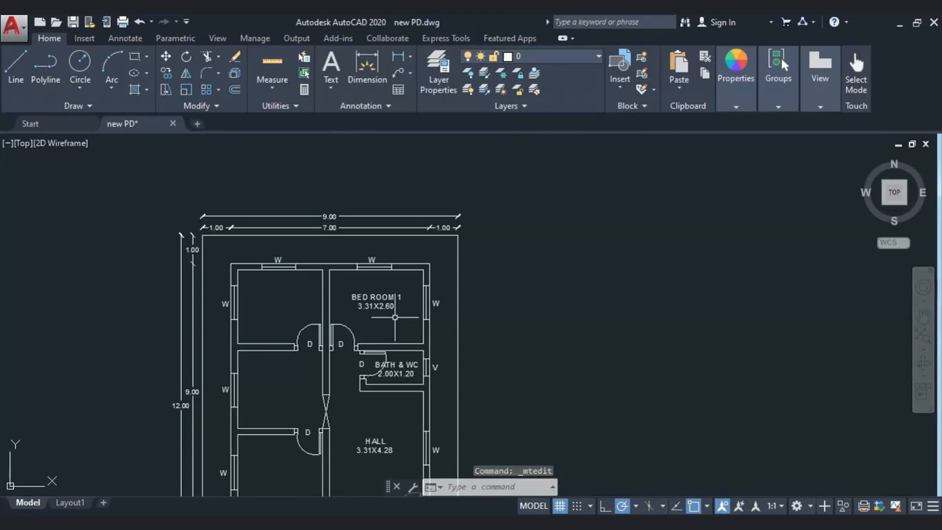
key(Escape)
key(Escape)
key(ctrl+s)
Step: Copy the BED ROOM 1 label horizontally into the neighbouring room across the central wall
click(390, 328)
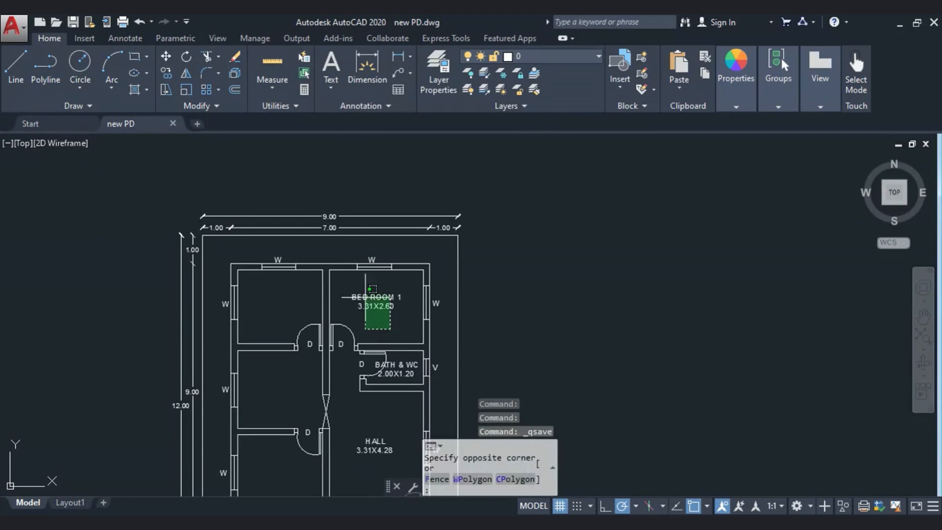
click(356, 289)
click(167, 73)
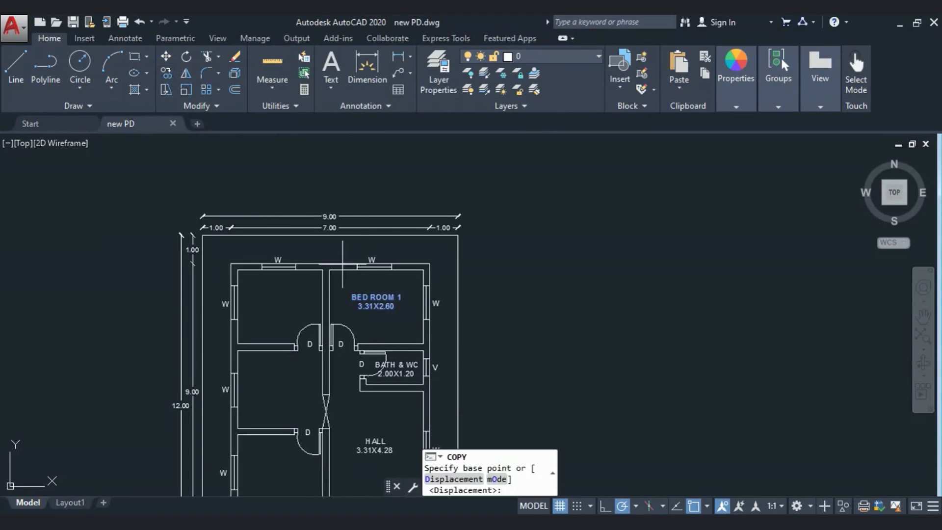
click(370, 301)
scroll(260, 292, up, 4)
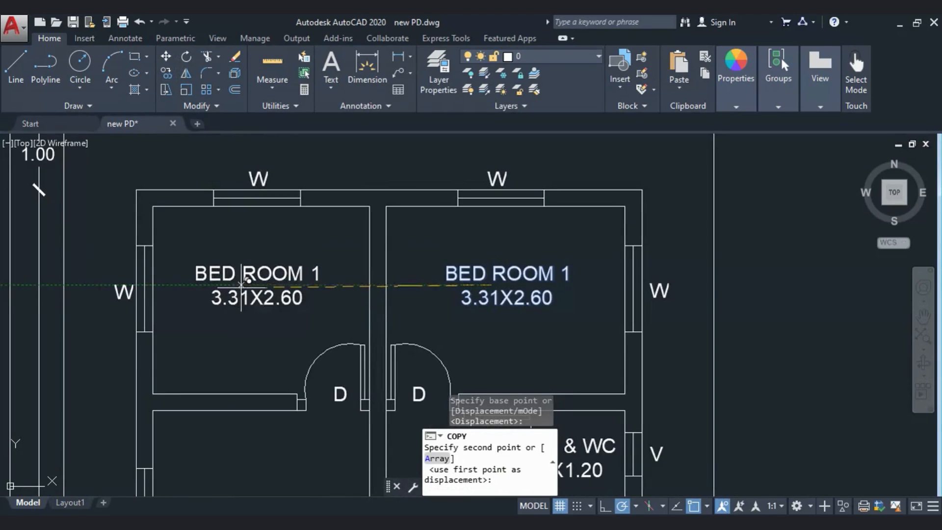
click(241, 285)
key(Escape)
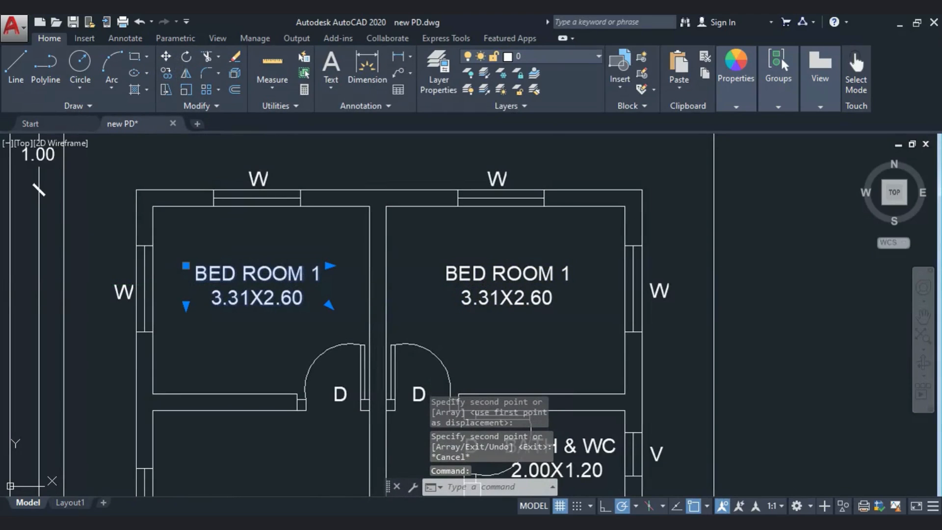
Step: Rename the copied bedroom label to "BED ROOM 2" and keep the text changes
double_click(313, 273)
scroll(290, 282, up, 2)
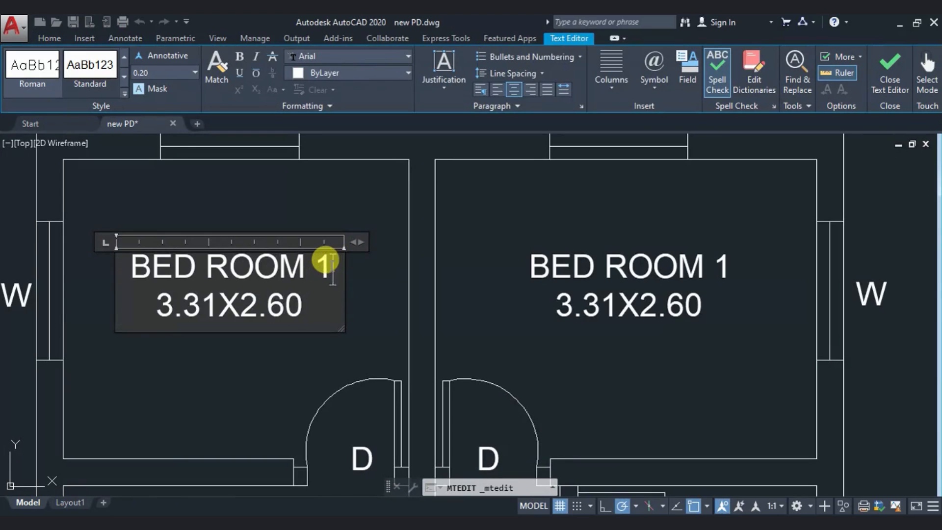
key(BackSpace)
text(2)
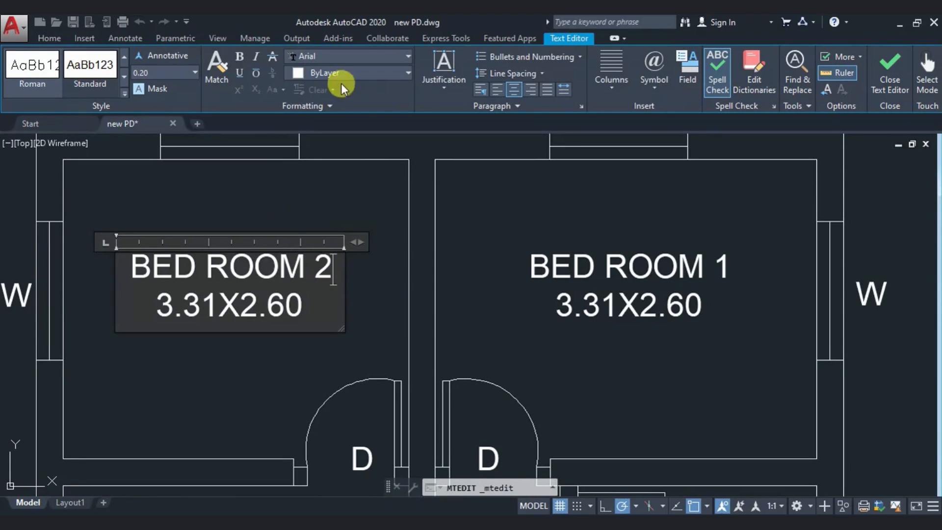
key(Escape)
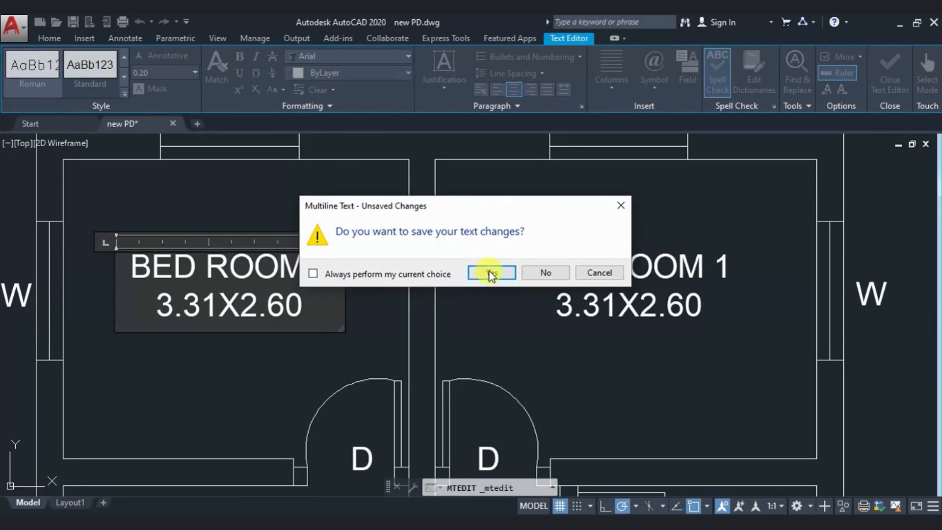
click(489, 271)
Step: Measure BED ROOM 2's inner width and height with linear dimensions, without placing them
click(378, 67)
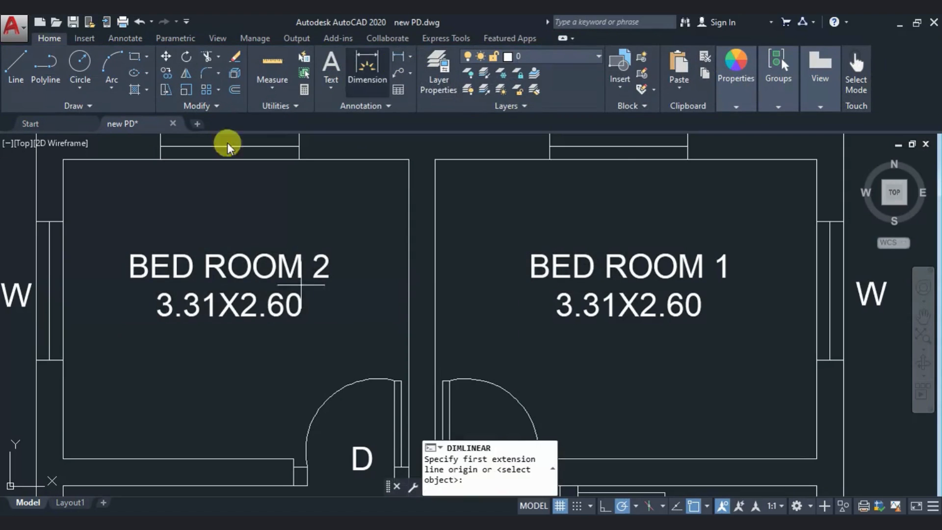
click(63, 159)
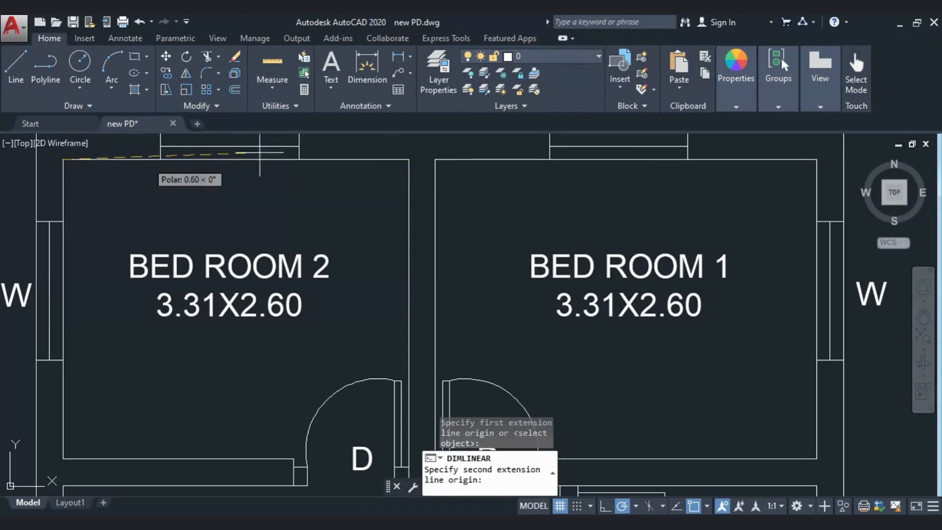
click(409, 159)
click(382, 62)
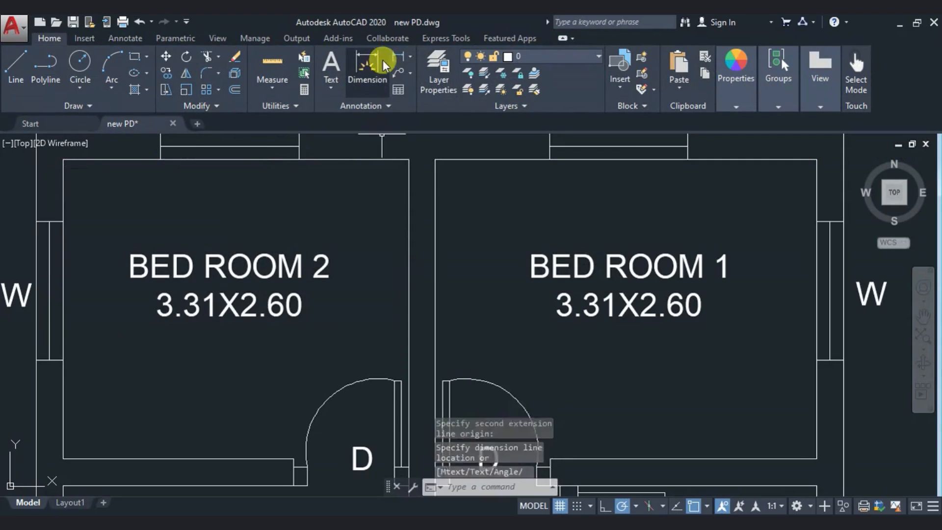
click(63, 160)
click(63, 459)
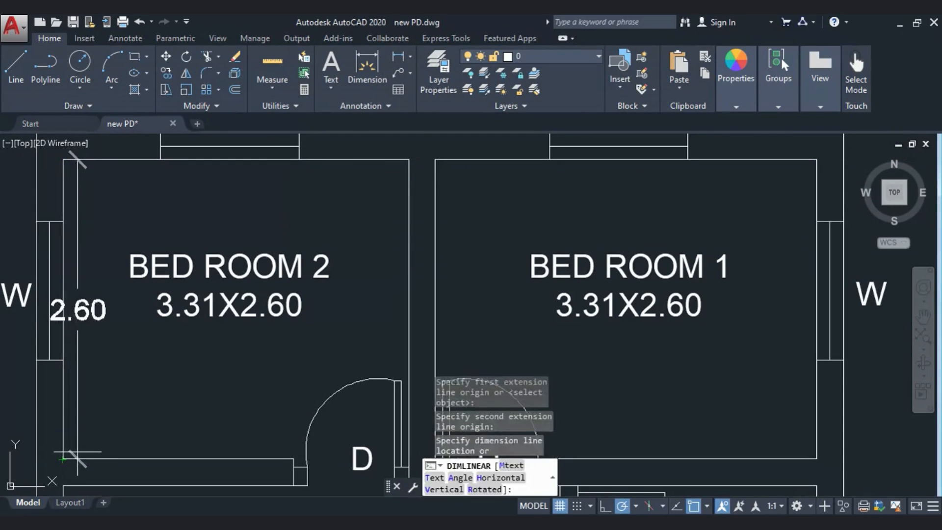
key(Escape)
Step: Correct the first size value in the BED ROOM 2 label to 3.00
click(214, 305)
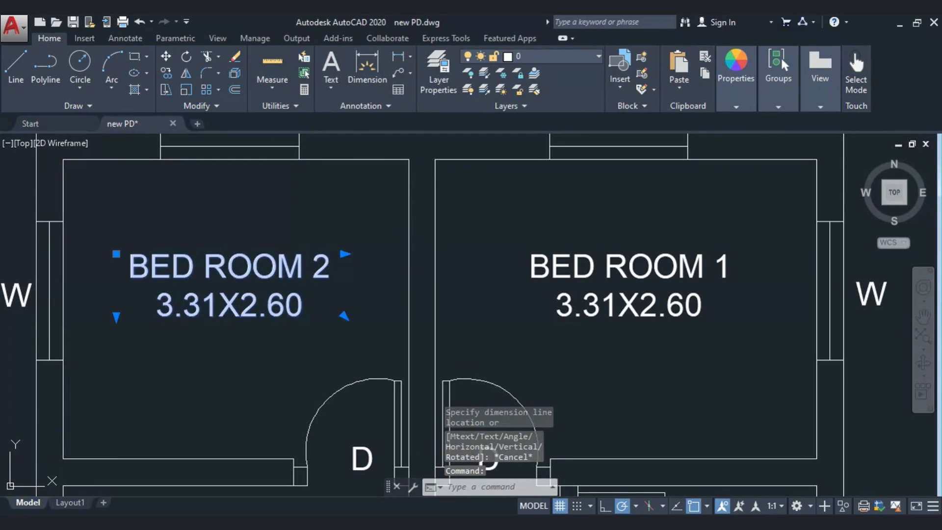
scroll(215, 307, up, 2)
double_click(215, 307)
key(BackSpace)
key(BackSpace)
text(0)
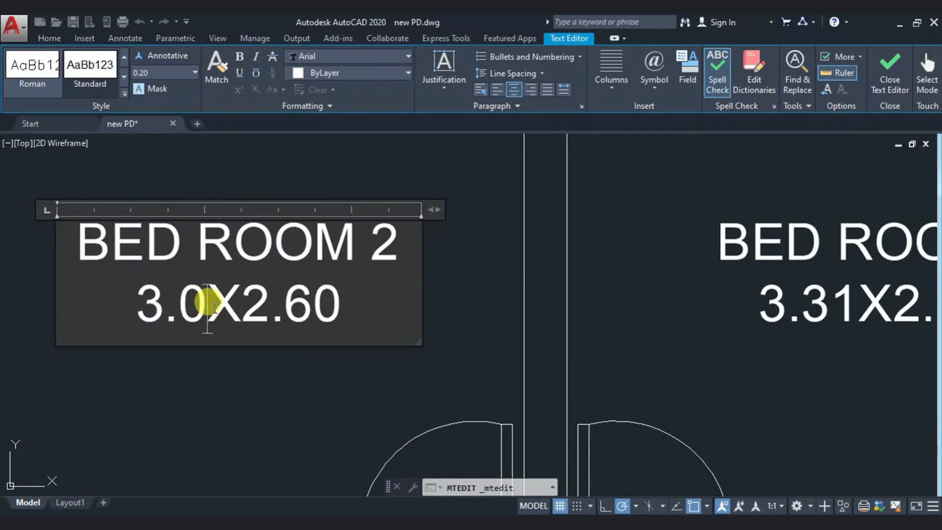
text(0)
key(Escape)
scroll(259, 247, down, 4)
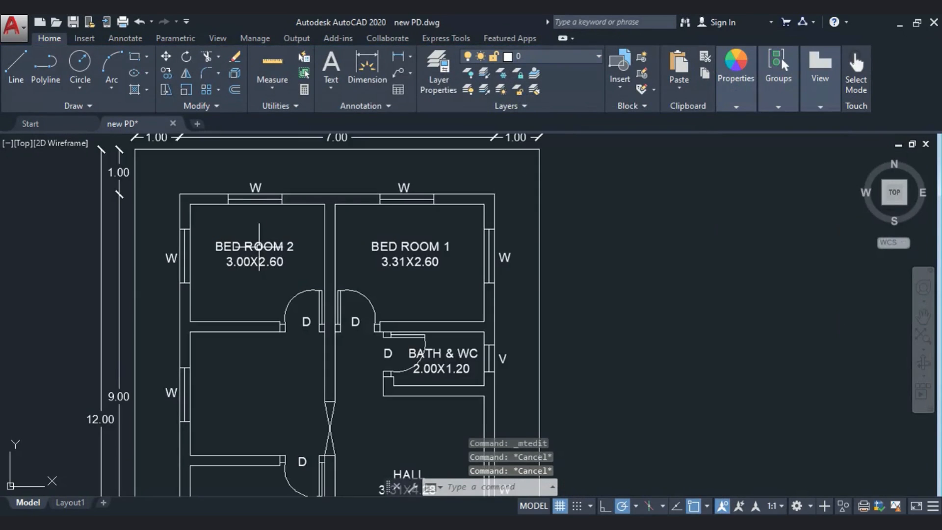
Step: Copy the BED ROOM 2 label straight down into the unlabelled room directly below it
middle_drag(269, 417, 259, 343)
click(270, 219)
click(190, 136)
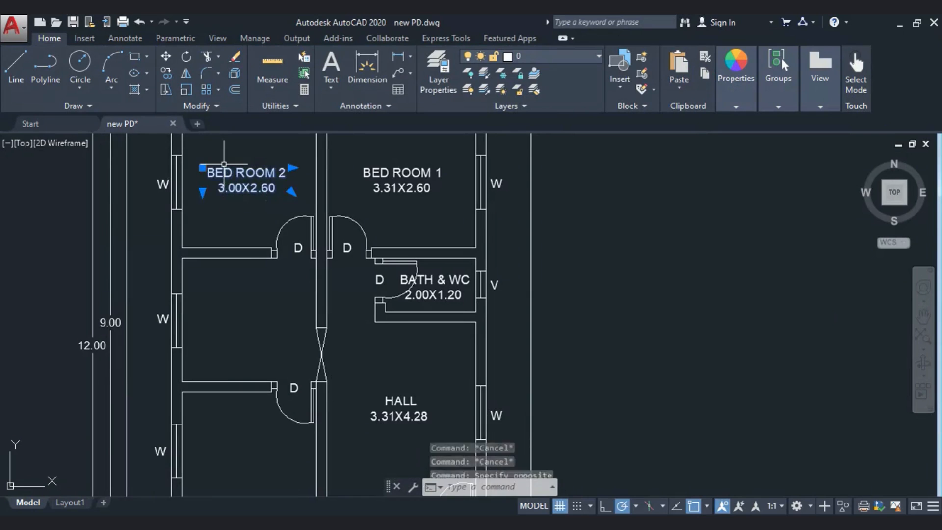
click(166, 73)
click(261, 196)
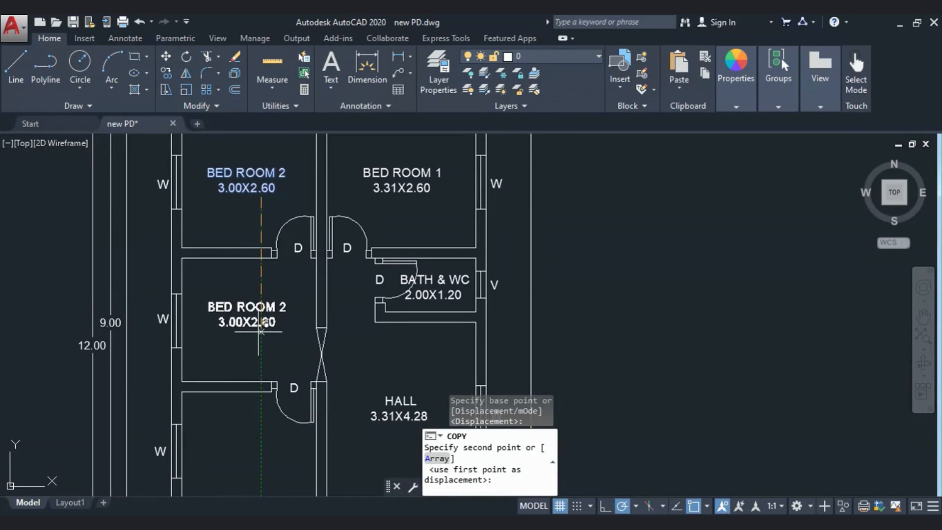
click(261, 330)
key(Escape)
middle_drag(233, 369, 193, 274)
scroll(203, 325, down, 3)
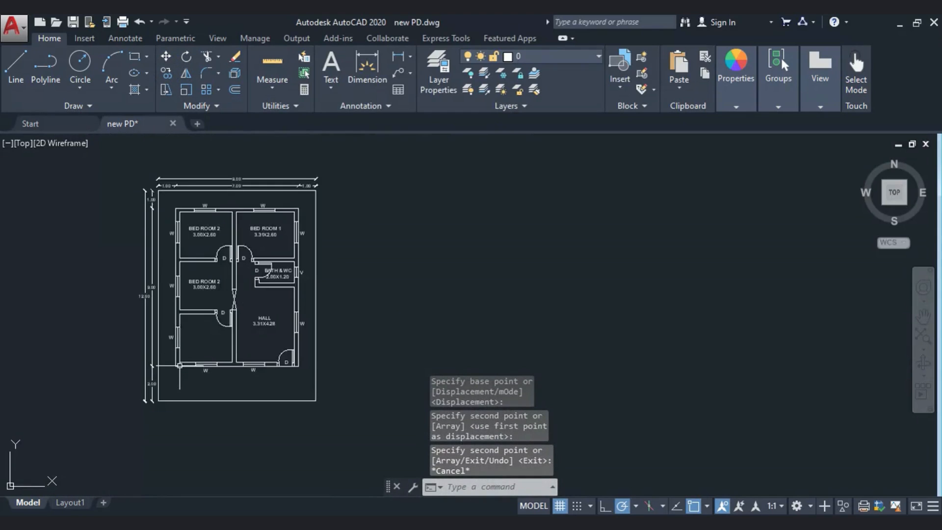
scroll(180, 365, up, 2)
middle_drag(179, 368, 196, 422)
key(Escape)
key(Escape)
scroll(208, 297, up, 4)
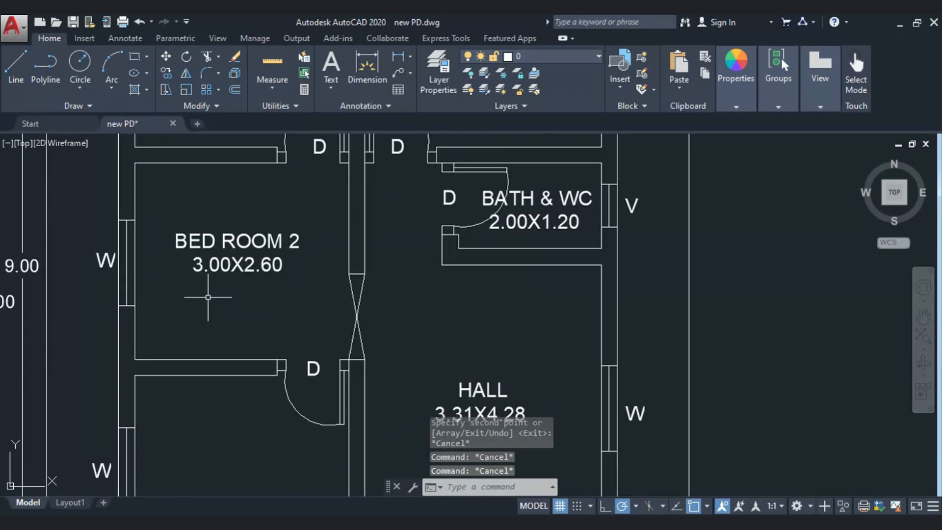
scroll(242, 265, down, 4)
Step: Measure the inner width and height of the middle room below the bedroom with linear dimensions, without placing them
scroll(245, 260, up, 4)
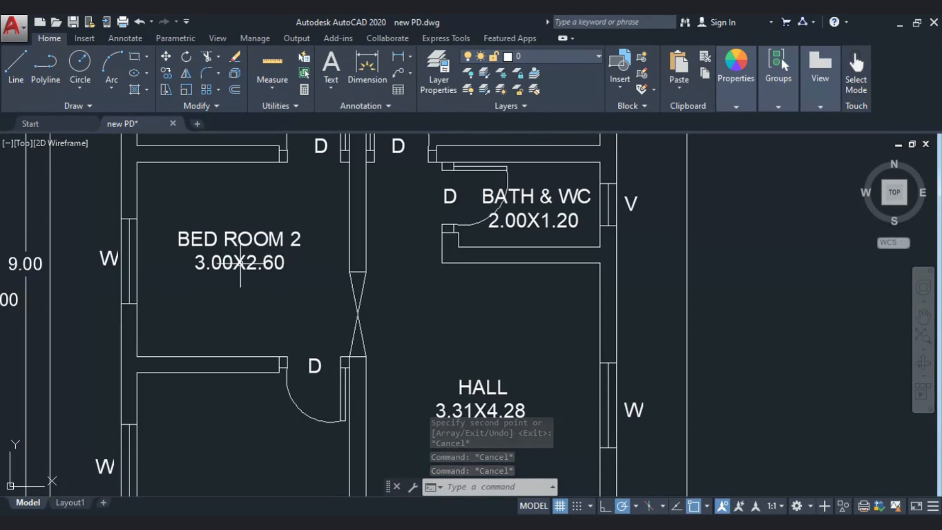
click(249, 249)
click(397, 57)
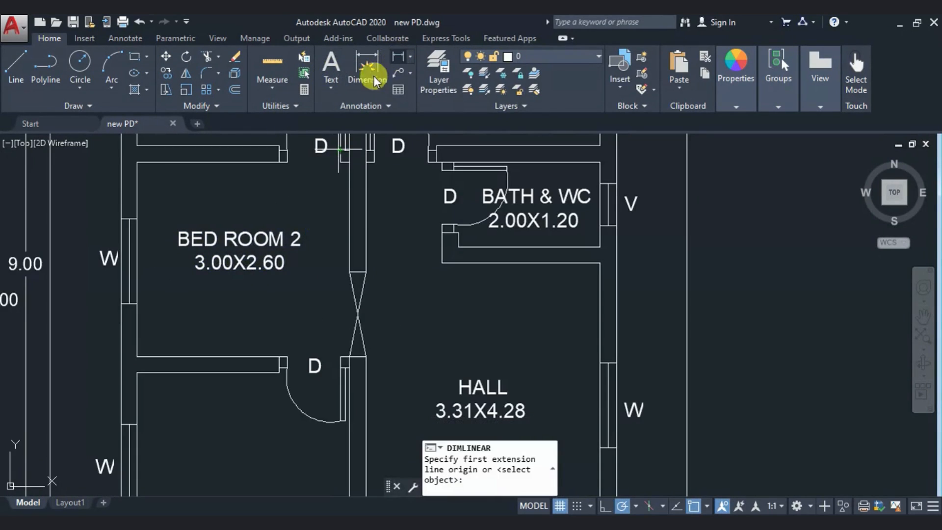
click(137, 162)
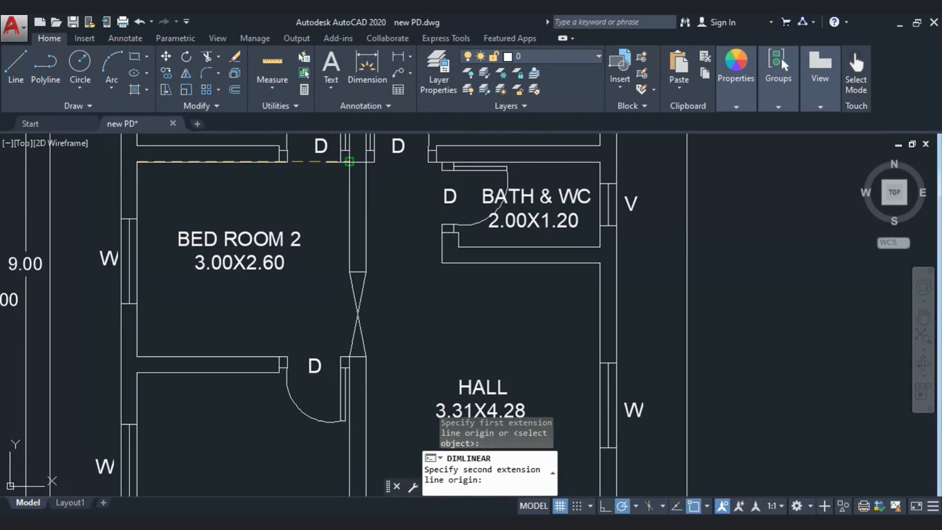
click(349, 162)
click(359, 87)
click(400, 58)
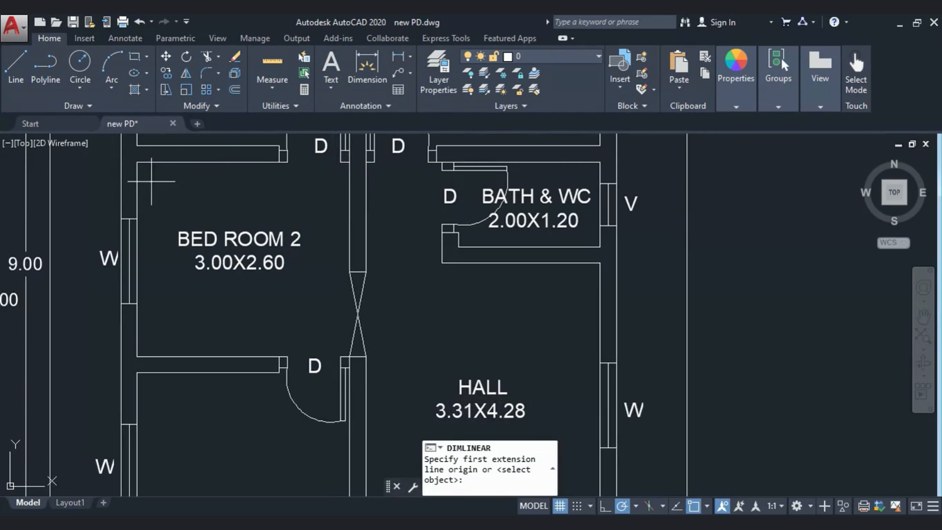
click(137, 162)
click(137, 357)
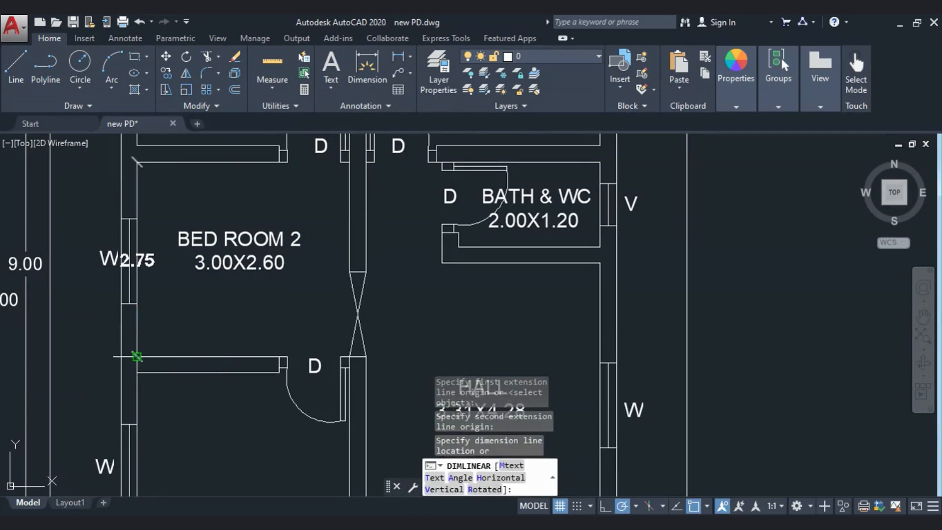
key(Escape)
Step: Change the copied label in the middle room to read "DINING" with the size 3.00X2.75
click(231, 262)
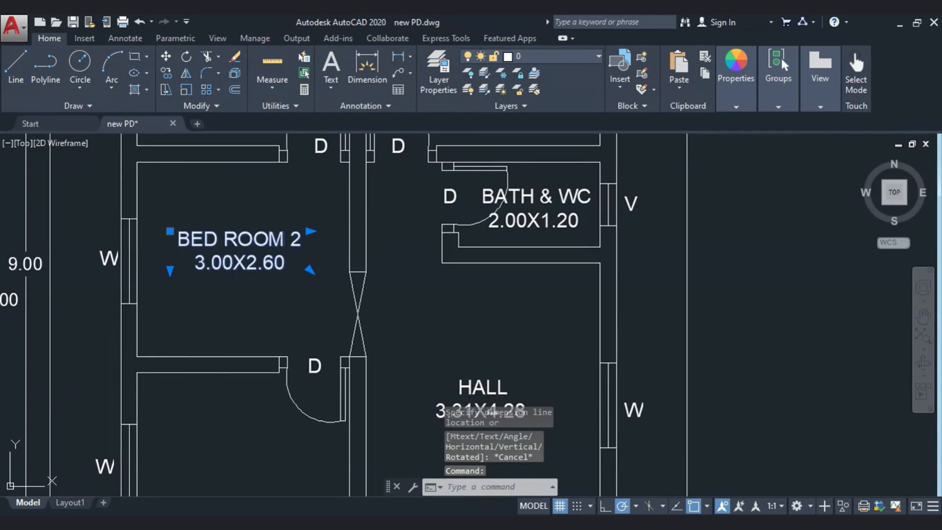
double_click(296, 263)
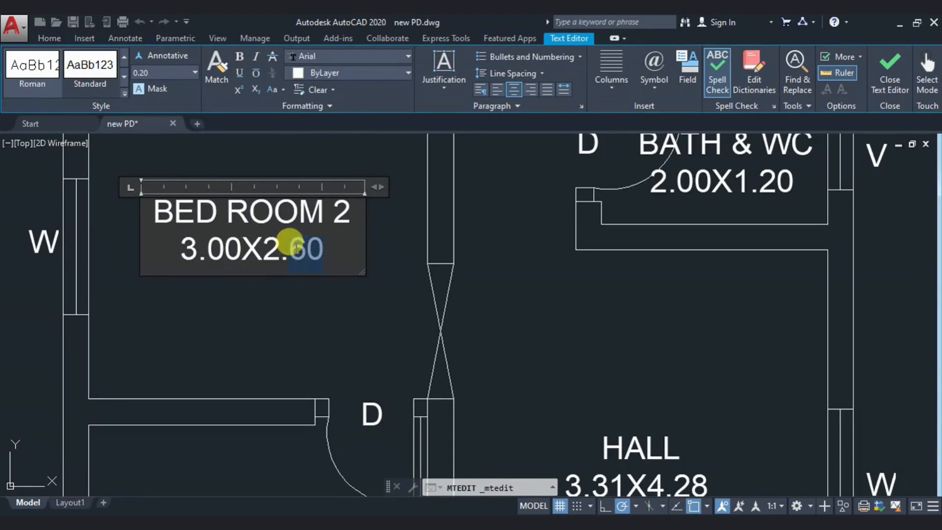
text(75)
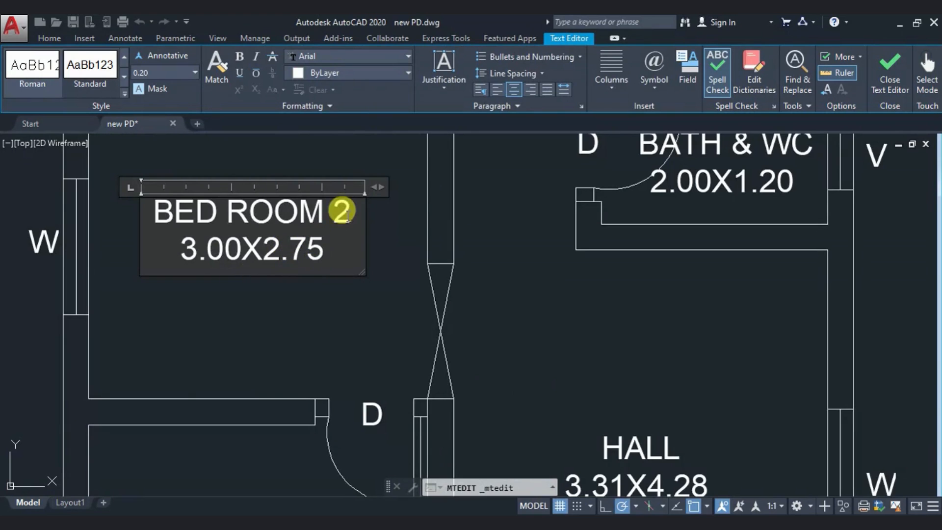
drag(343, 210, 156, 211)
text(DININ)
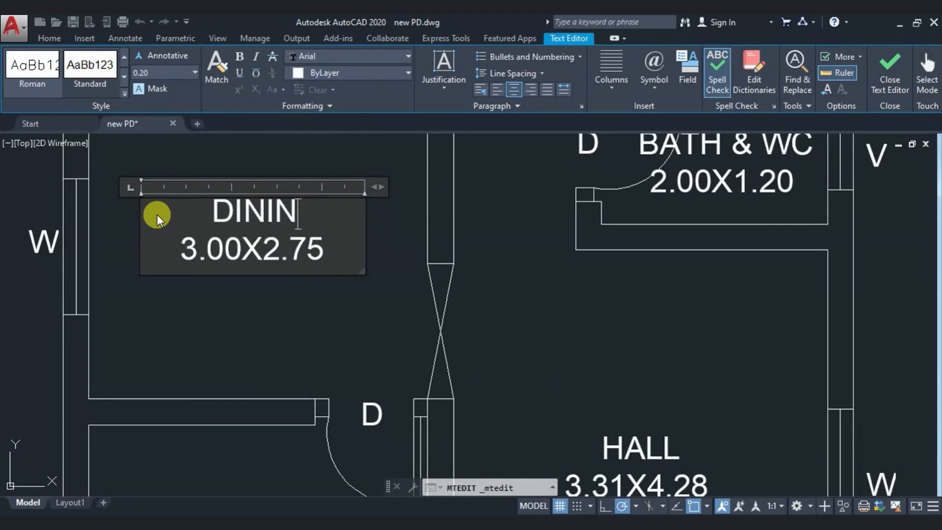
text(G)
click(311, 357)
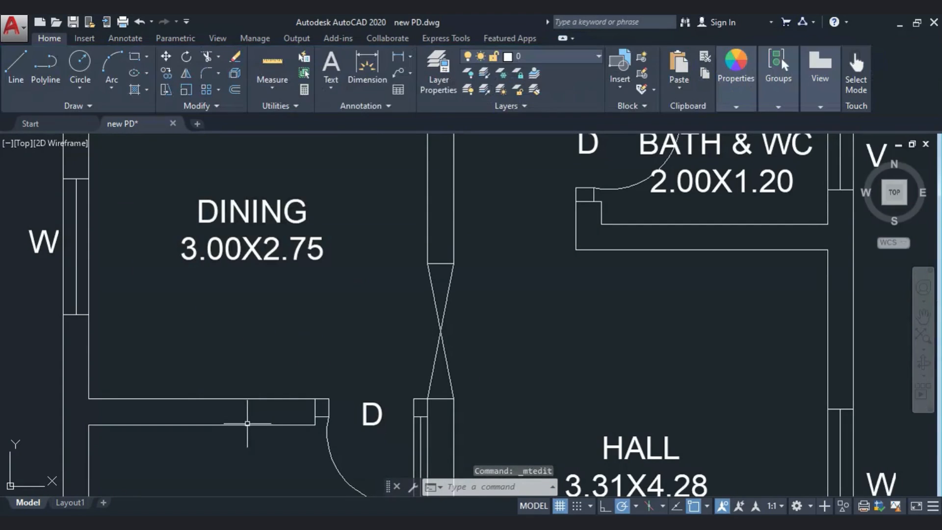
Step: Copy the DINING label straight down into the unlabelled corner room below the dining room
scroll(294, 344, down, 6)
scroll(263, 341, up, 3)
middle_drag(263, 341, 257, 336)
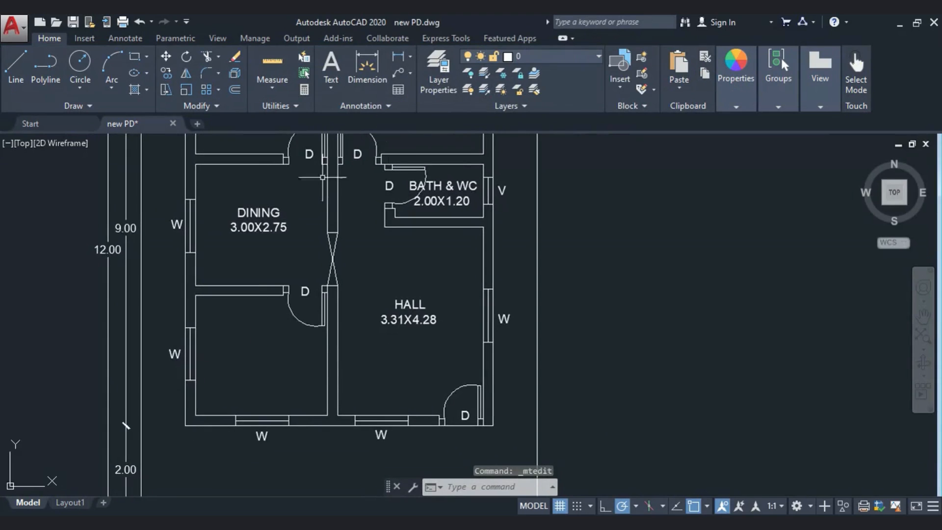
middle_drag(323, 177, 324, 224)
click(286, 290)
click(266, 263)
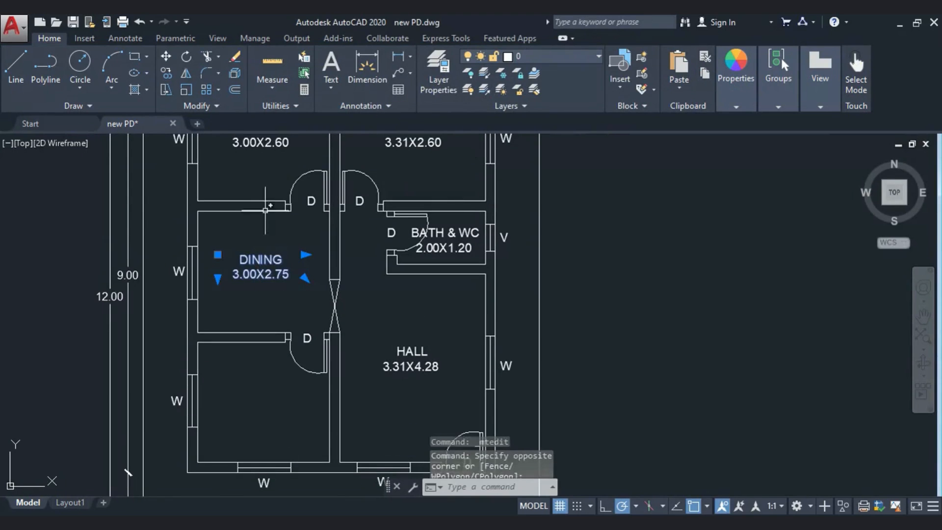
click(169, 77)
click(261, 262)
middle_drag(261, 262, 277, 186)
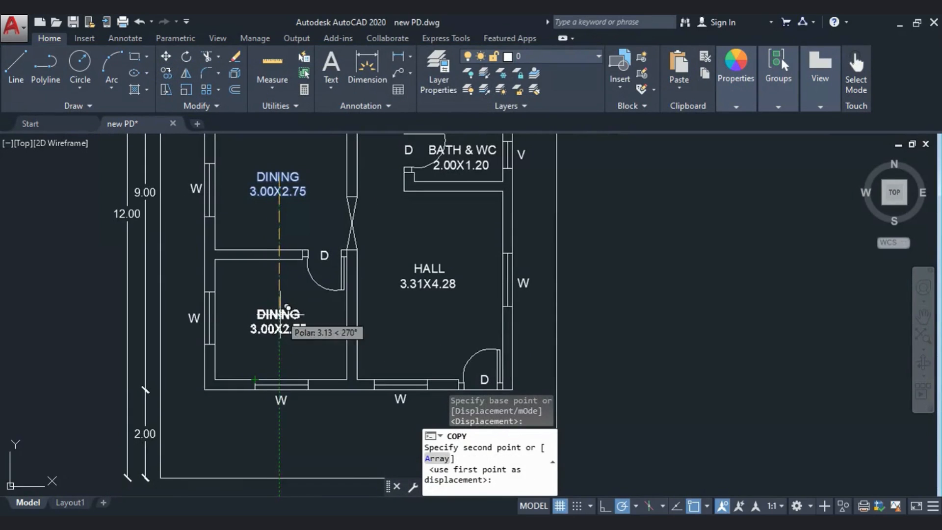
click(280, 321)
key(Escape)
Step: Measure the corner room's inner width and height below the dining room with linear dimensions, without placing them
click(396, 58)
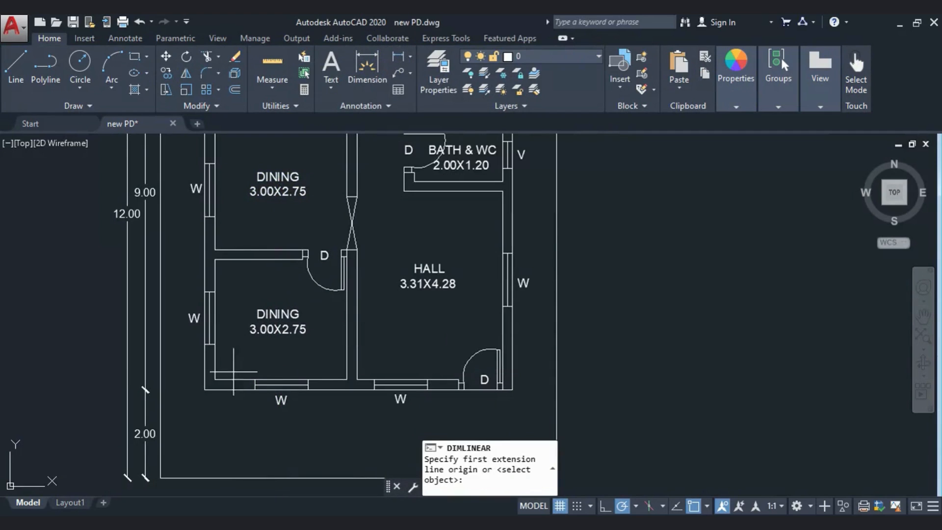
click(214, 379)
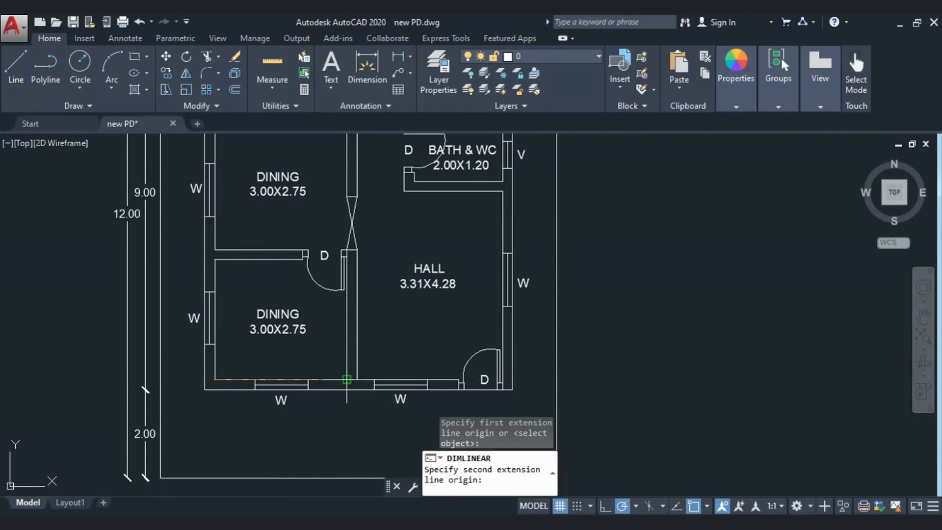
click(347, 380)
key(Escape)
click(399, 54)
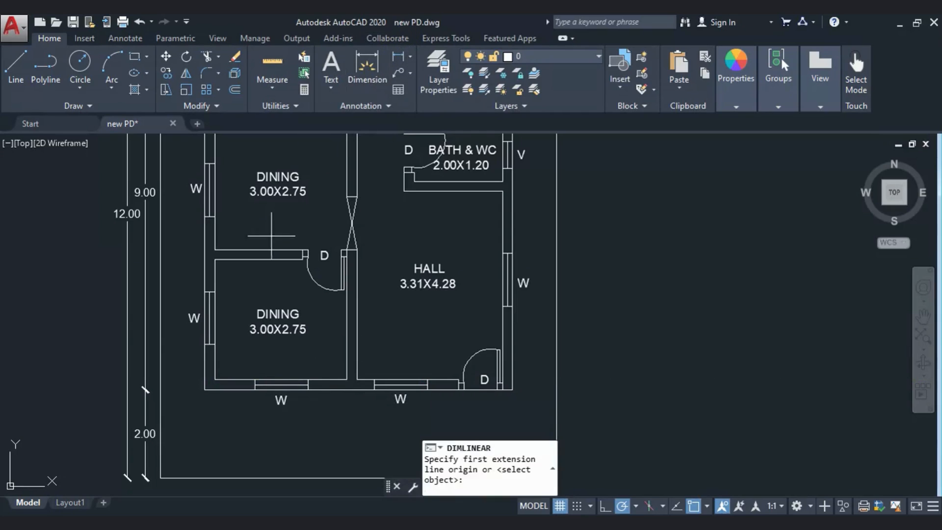
click(214, 259)
click(214, 379)
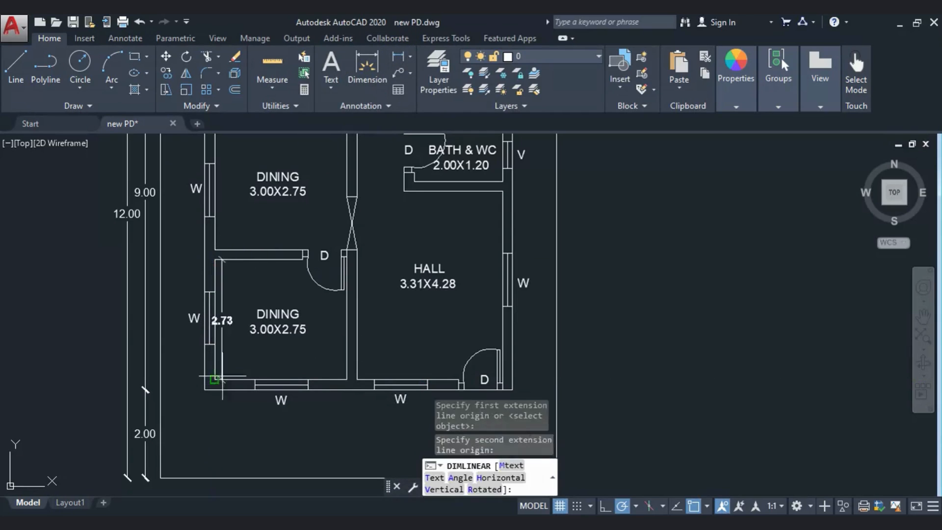
scroll(223, 358, up, 3)
key(Escape)
Step: Change the copied label in the corner room to read "KITCHEN" with the size 3.00X2.73
click(373, 284)
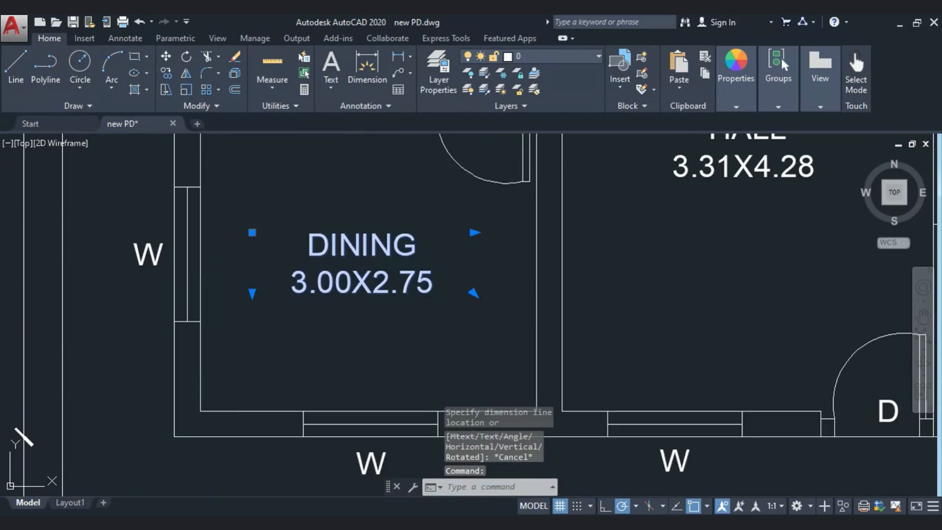
double_click(373, 284)
click(449, 263)
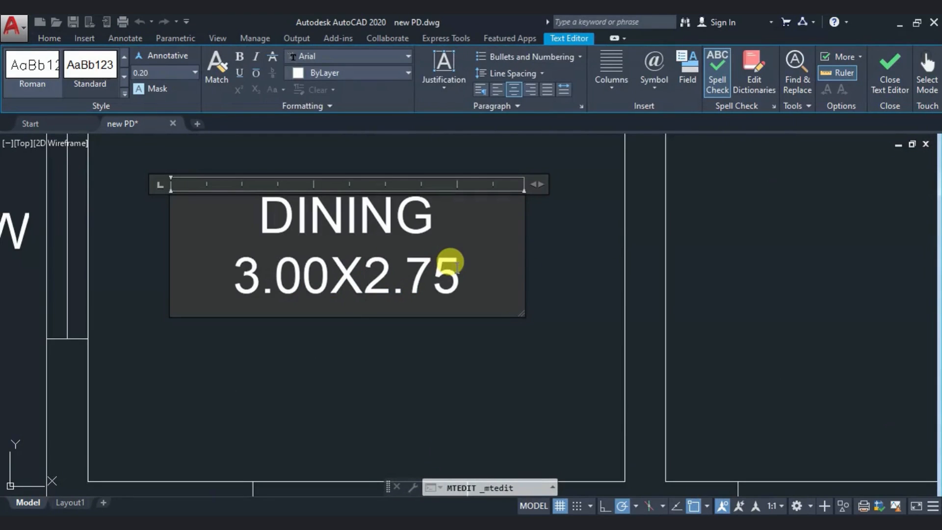
key(BackSpace)
text(3)
drag(444, 224, 236, 221)
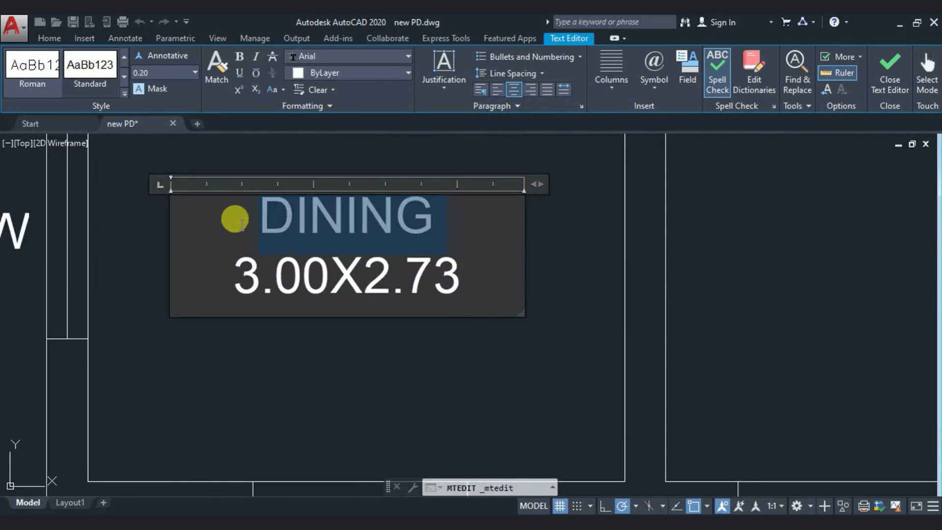
text(KITV 3.00X2.73)
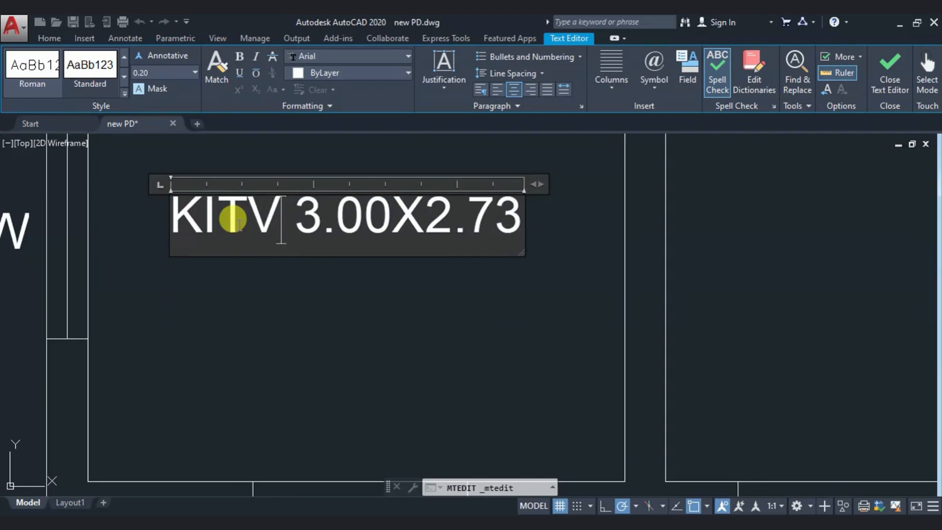
key(BackSpace)
text(CHEN)
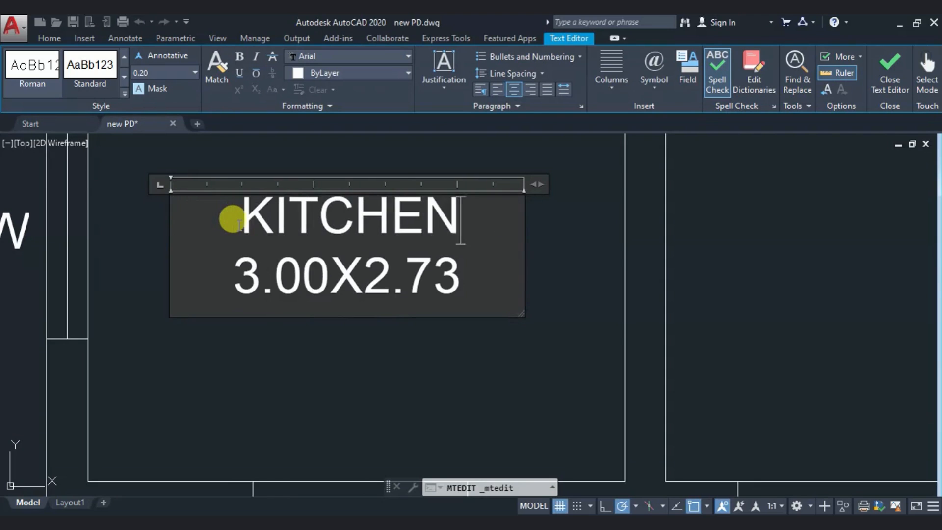
click(364, 401)
scroll(326, 374, down, 5)
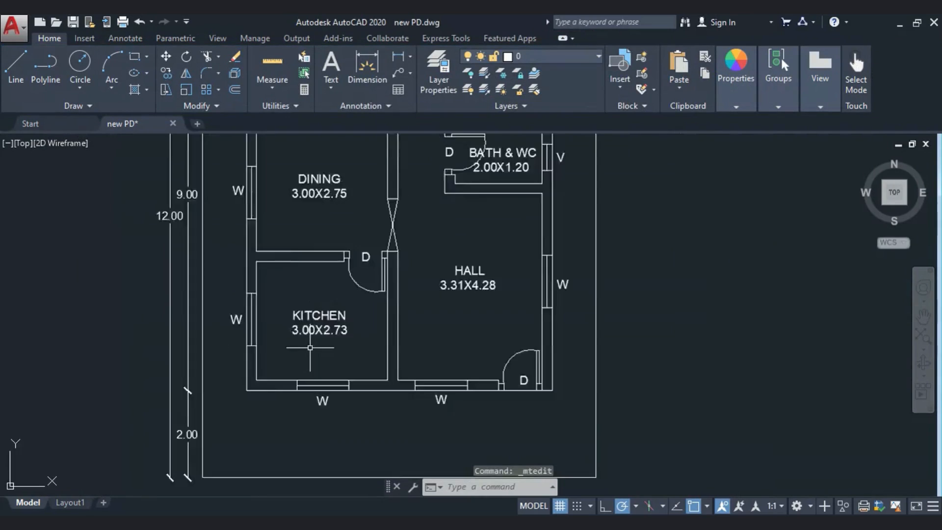
middle_drag(281, 402, 255, 446)
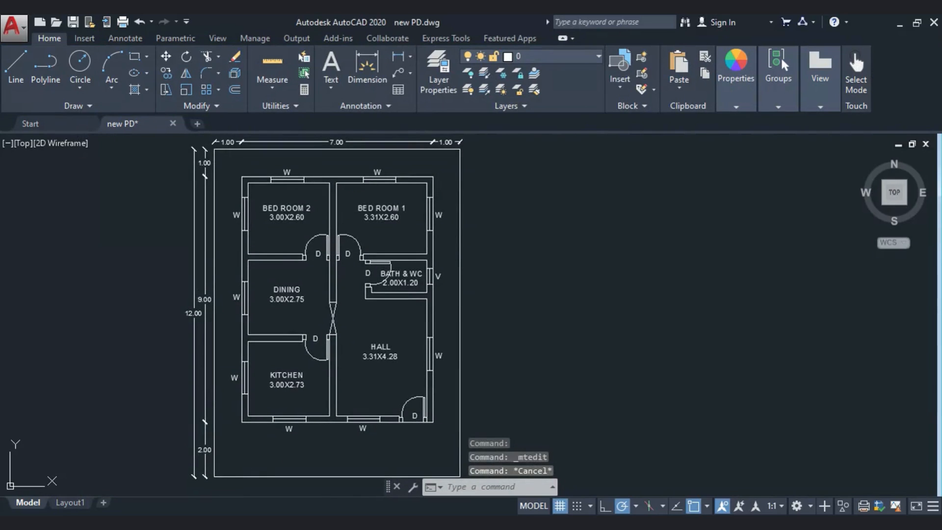
Step: Save the drawing and draw a polyline projecting 0.4 outside the upper wall, spanning from the BED ROOM 2 window to the BED ROOM 1 window
key(ctrl+s)
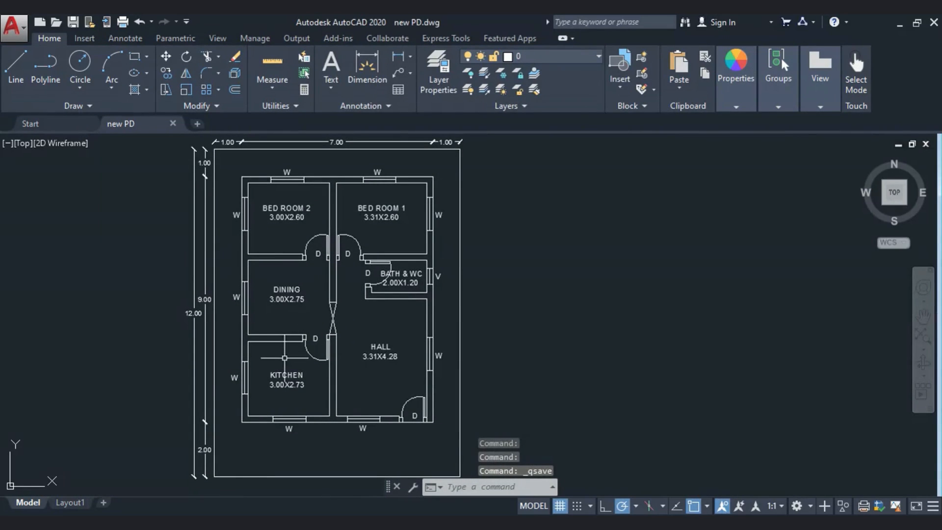
middle_drag(285, 362, 335, 357)
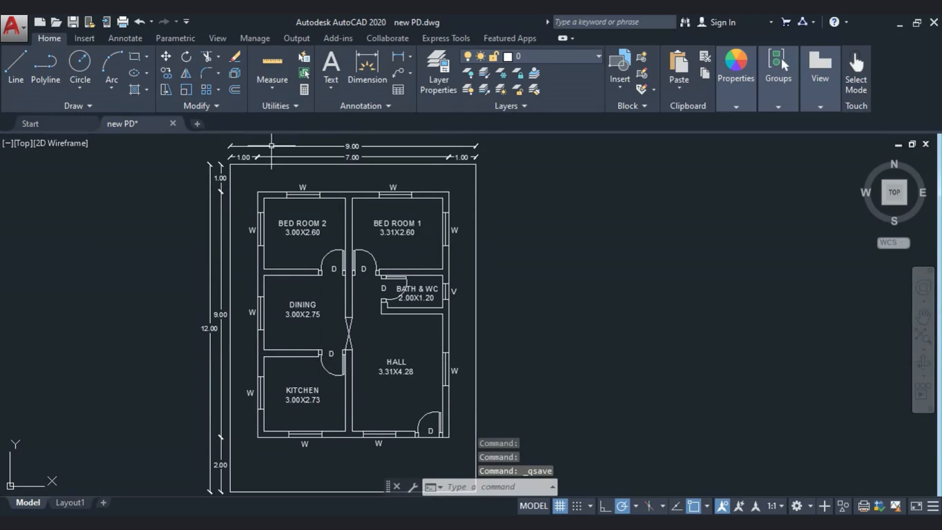
click(46, 64)
middle_drag(304, 199, 298, 281)
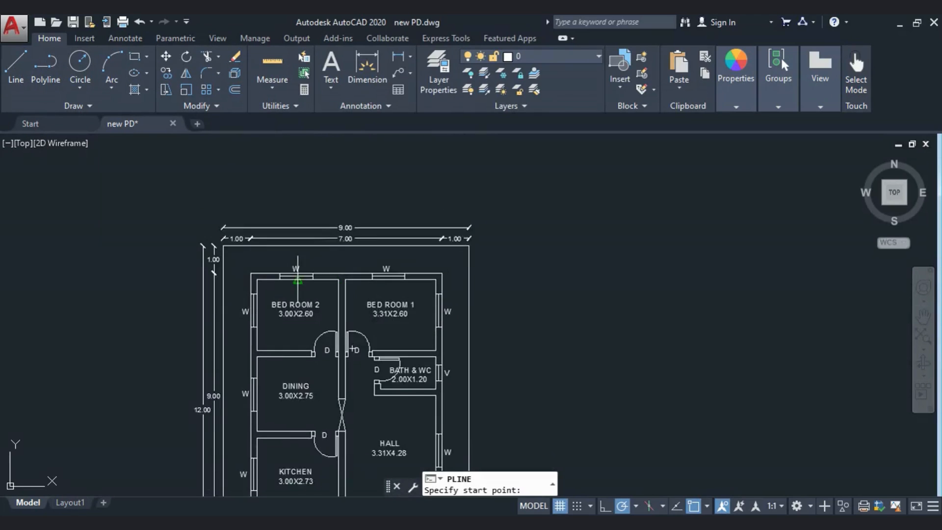
scroll(297, 280, up, 4)
click(264, 263)
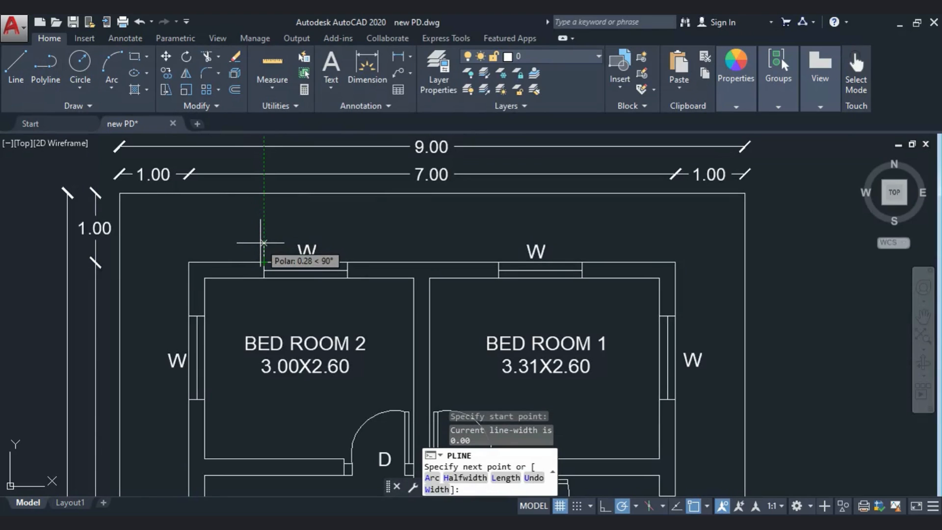
key(Return)
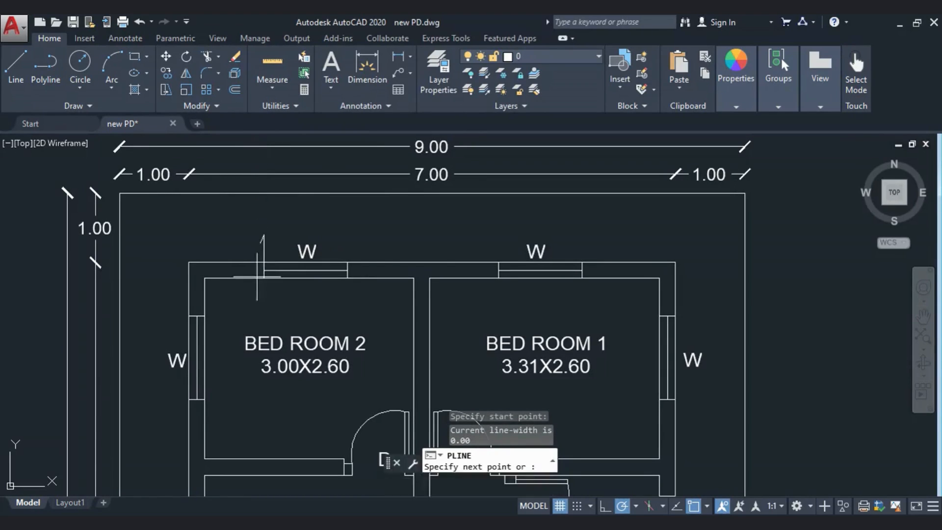
click(582, 234)
click(582, 263)
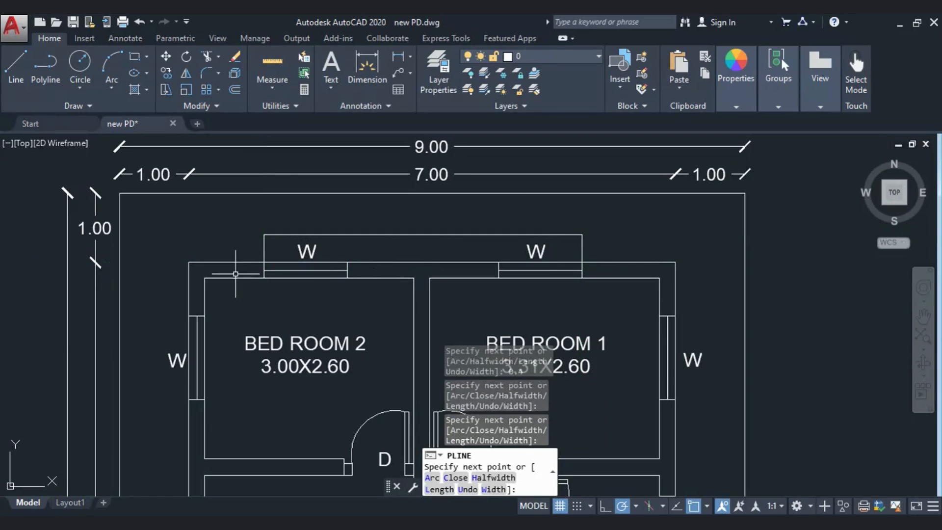
key(Escape)
Step: Set the linetype of the new polyline outside the bedroom windows to HIDDEN2
click(611, 223)
click(330, 254)
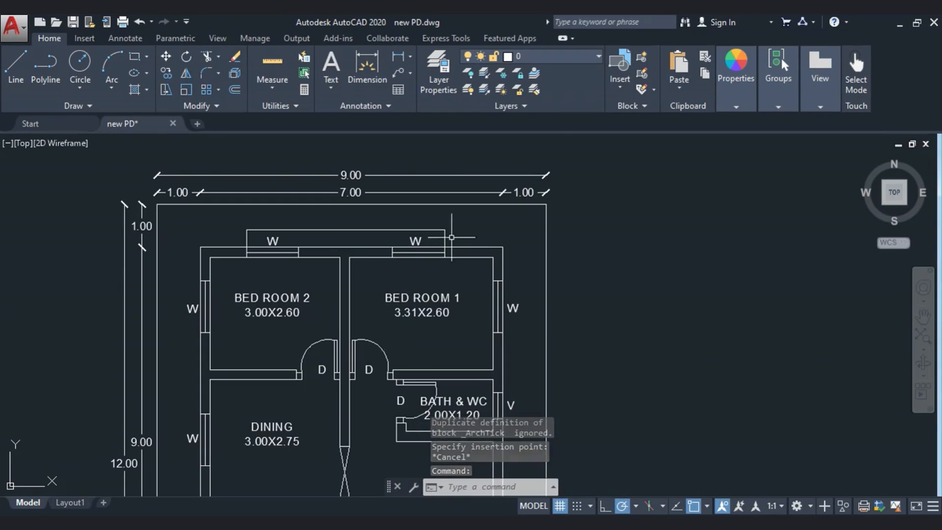
click(458, 235)
click(443, 229)
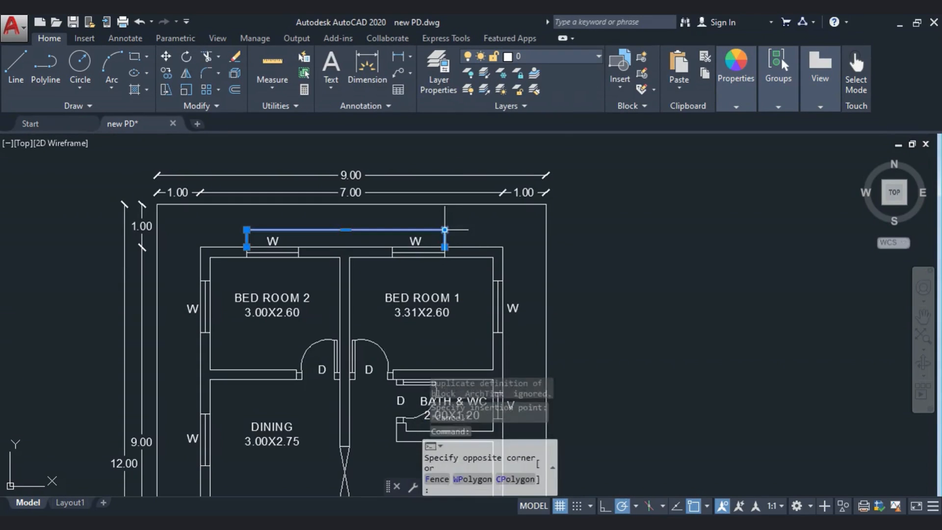
click(729, 101)
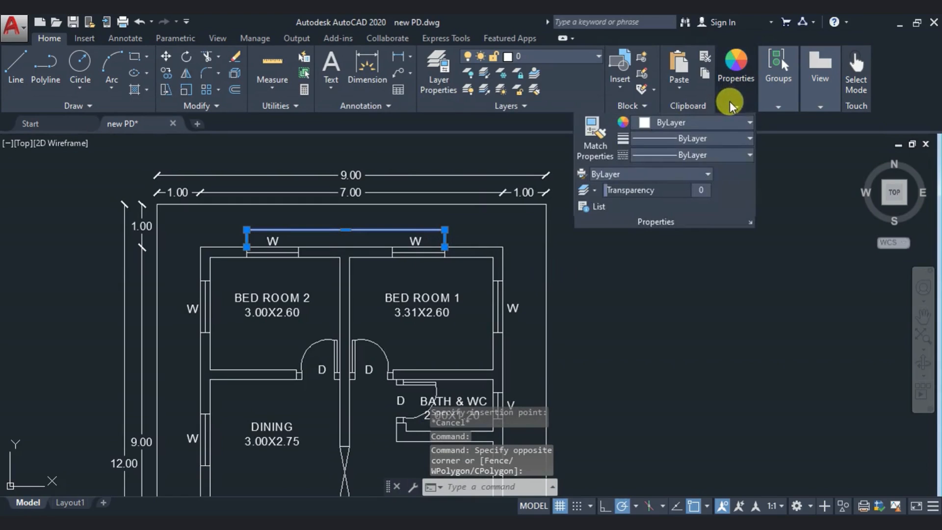
click(726, 150)
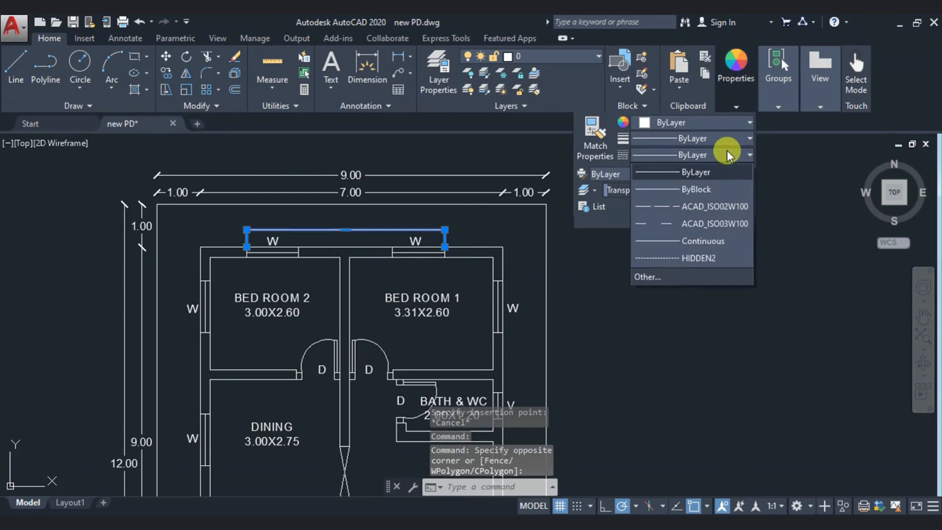
click(673, 258)
key(Escape)
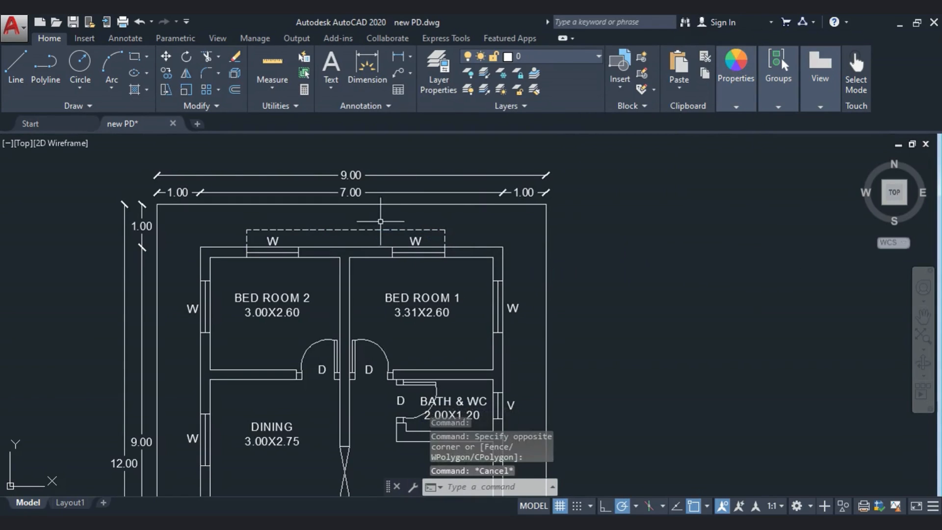
Step: Copy the dashed outline into the empty space to the right of the plan and delete the window label copied with it
click(461, 228)
key(Escape)
click(458, 236)
click(307, 208)
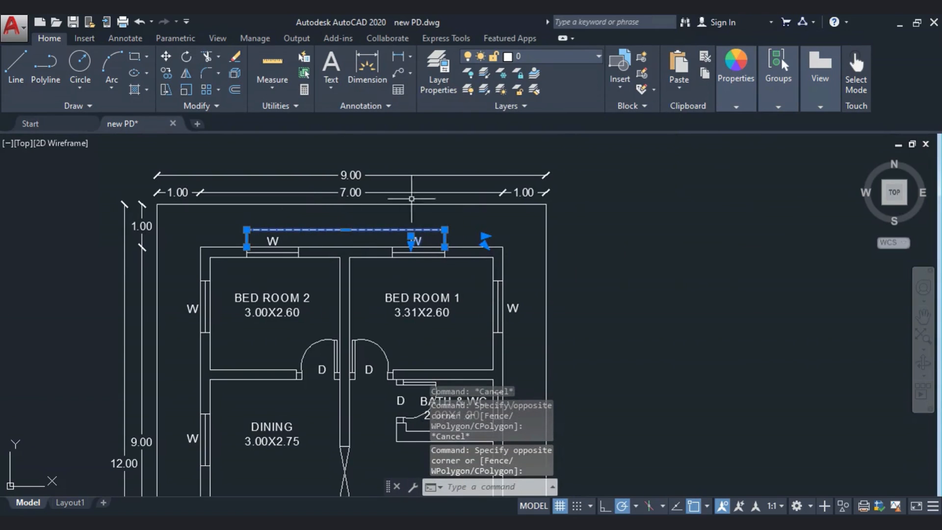
click(316, 204)
middle_drag(277, 278, 229, 171)
click(682, 244)
key(Escape)
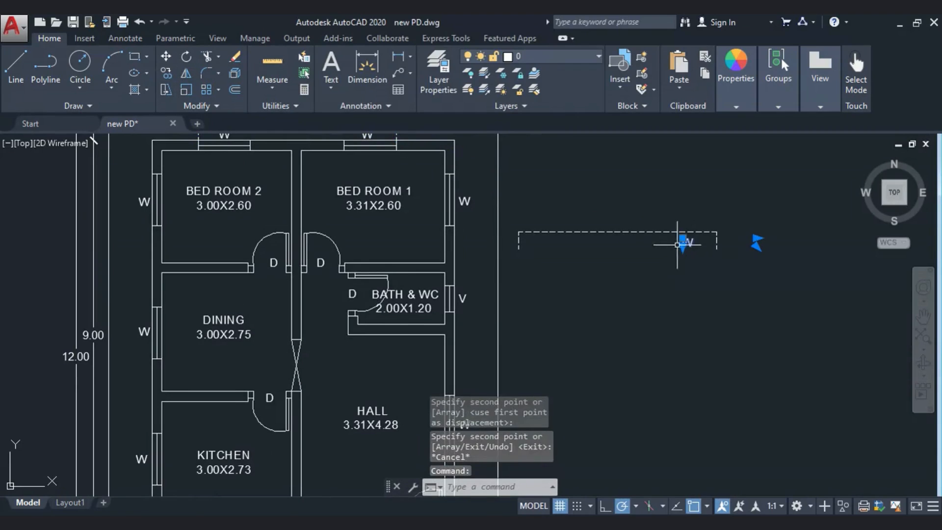
key(Delete)
Step: Rotate the copied dashed outline to 270 degrees so that it runs vertically with its open side facing the house
click(746, 288)
click(511, 194)
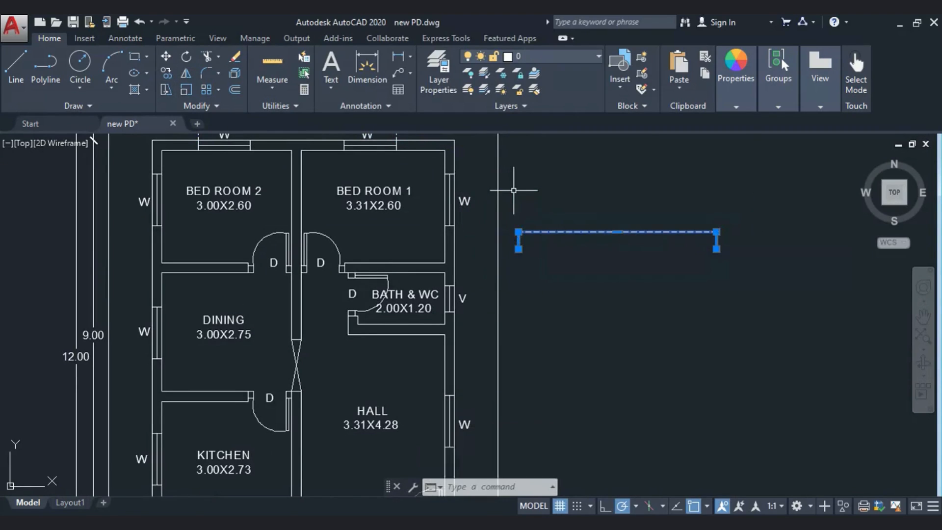
click(186, 57)
click(535, 240)
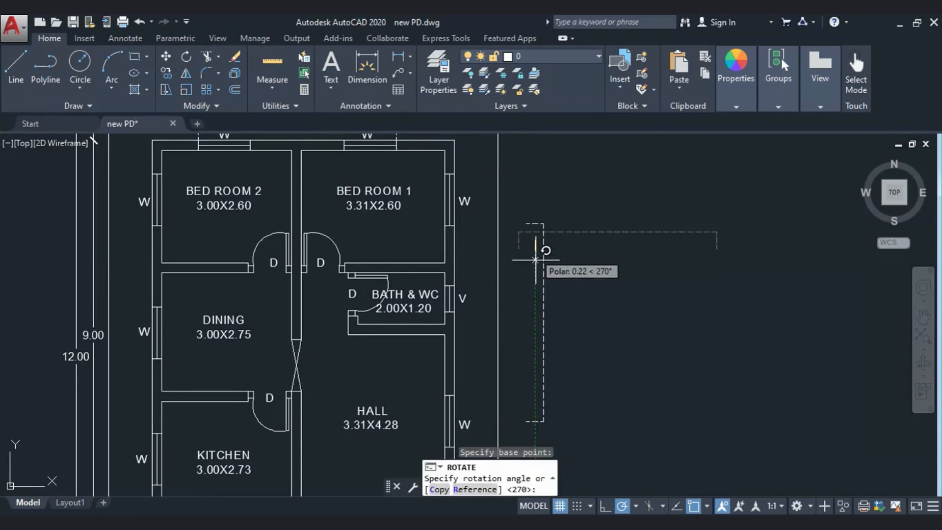
click(536, 266)
Step: Move the vertical dashed outline onto the outer right wall, starting at the upper corner of the BED ROOM 1 side window
click(560, 421)
click(519, 186)
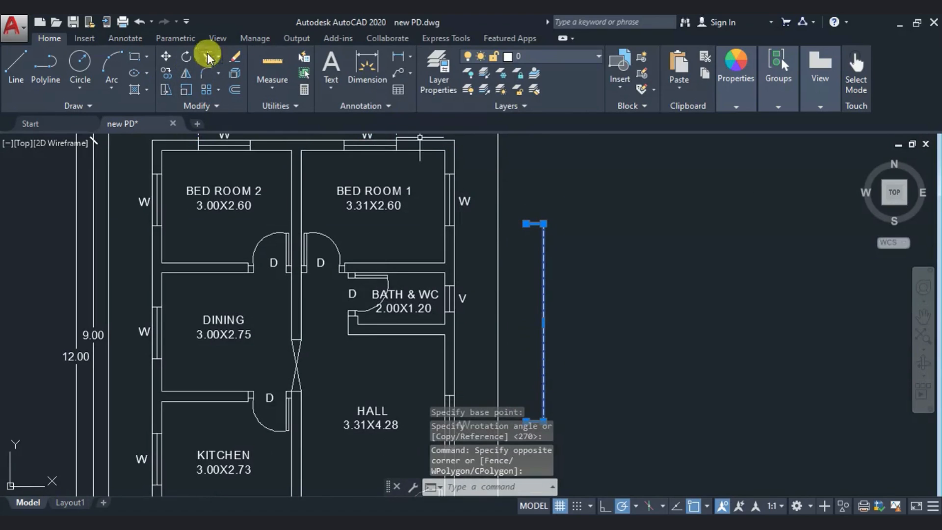
click(167, 57)
click(527, 224)
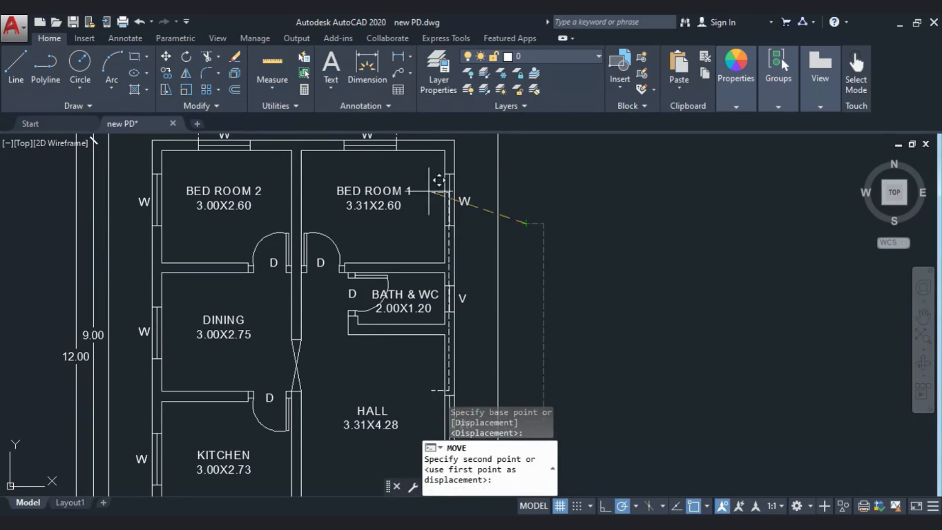
scroll(439, 184, up, 3)
click(515, 158)
Step: Stretch the lower end of the vertical dashed outline down to the lower corner of the HALL side window
scroll(515, 158, down, 5)
scroll(375, 294, up, 4)
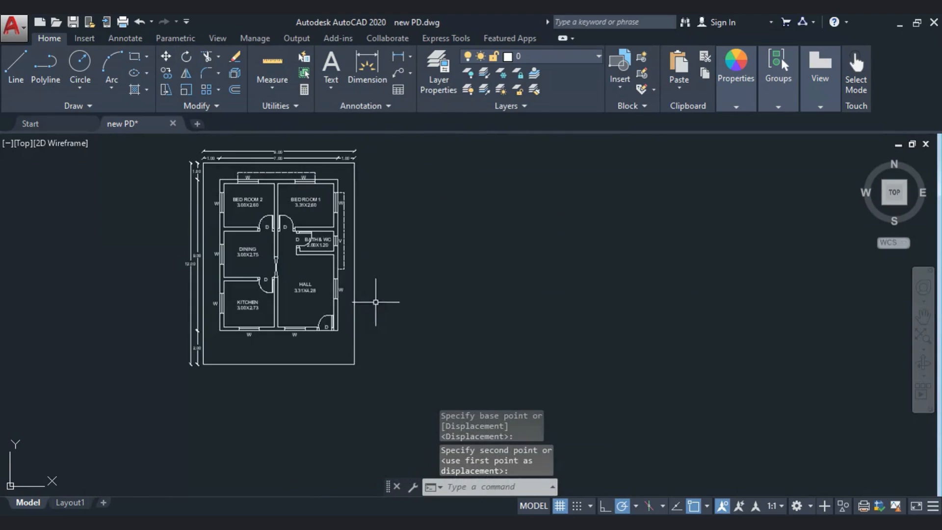
click(324, 239)
click(319, 259)
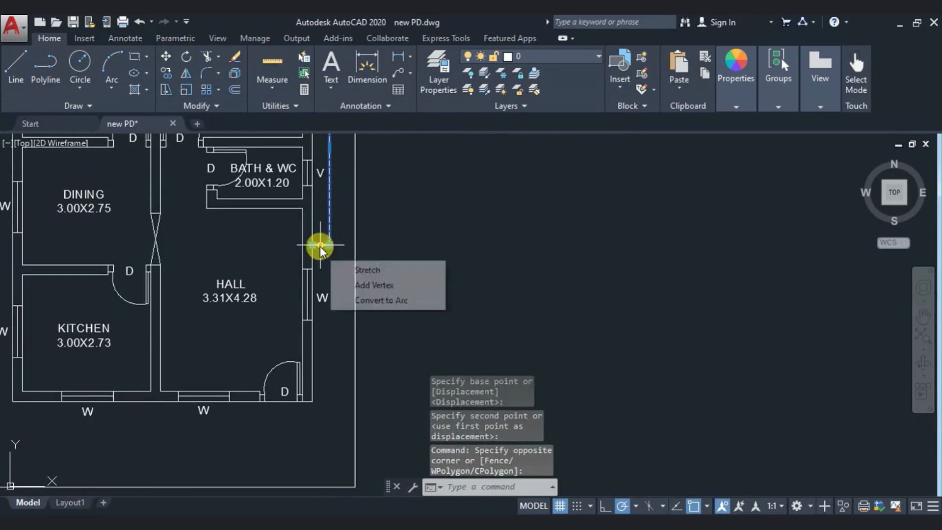
click(320, 245)
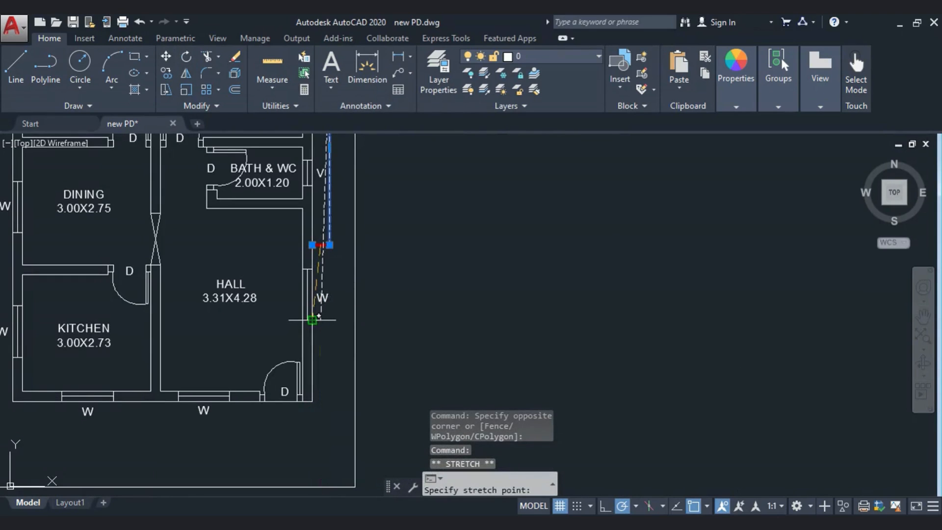
click(320, 320)
middle_drag(293, 361, 378, 348)
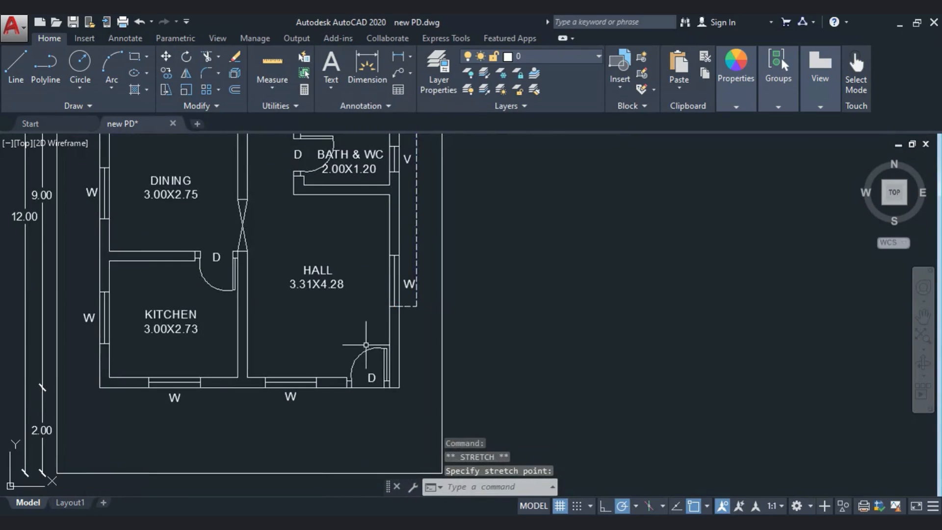
key(Escape)
Step: Mirror the upper and right-hand dashed outlines about the plan's vertical centreline, keeping the source objects
scroll(308, 332, down, 4)
scroll(285, 228, up, 2)
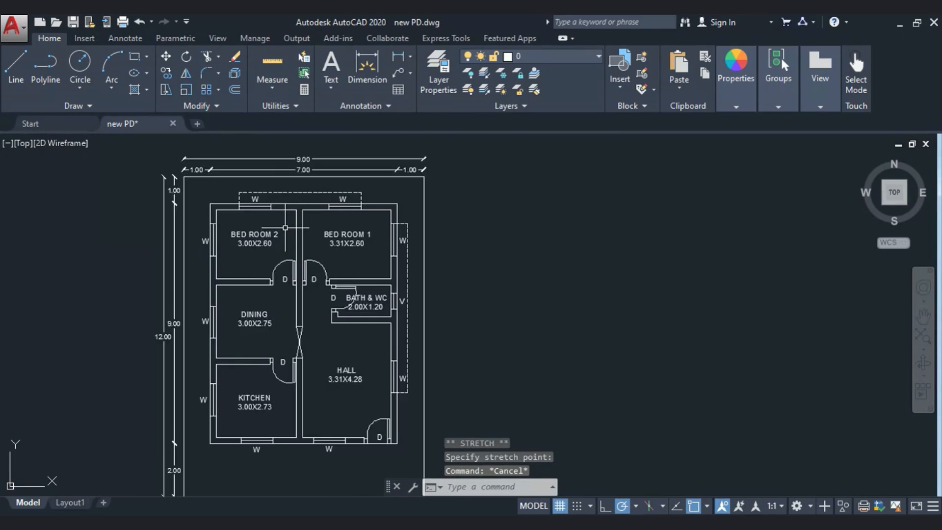
scroll(412, 391, up, 4)
click(411, 304)
click(383, 256)
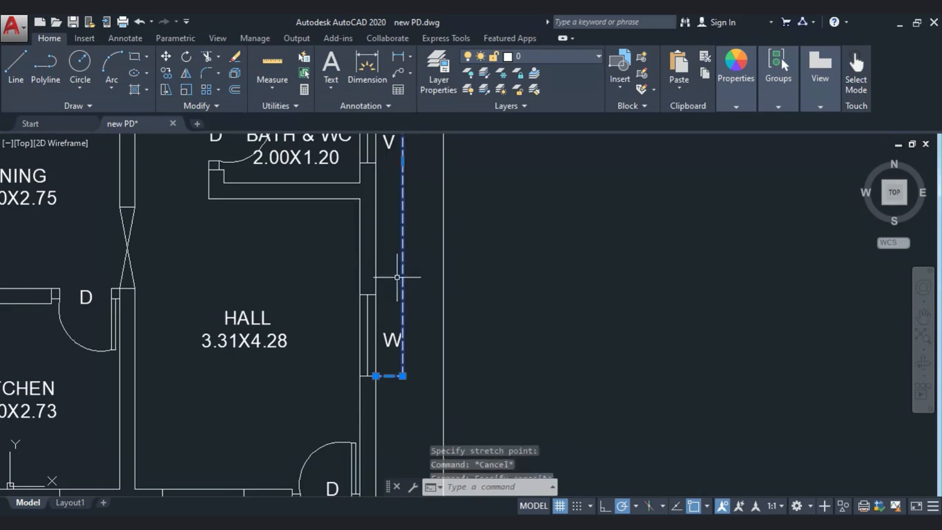
scroll(401, 296, down, 6)
scroll(360, 188, up, 4)
click(403, 205)
click(395, 201)
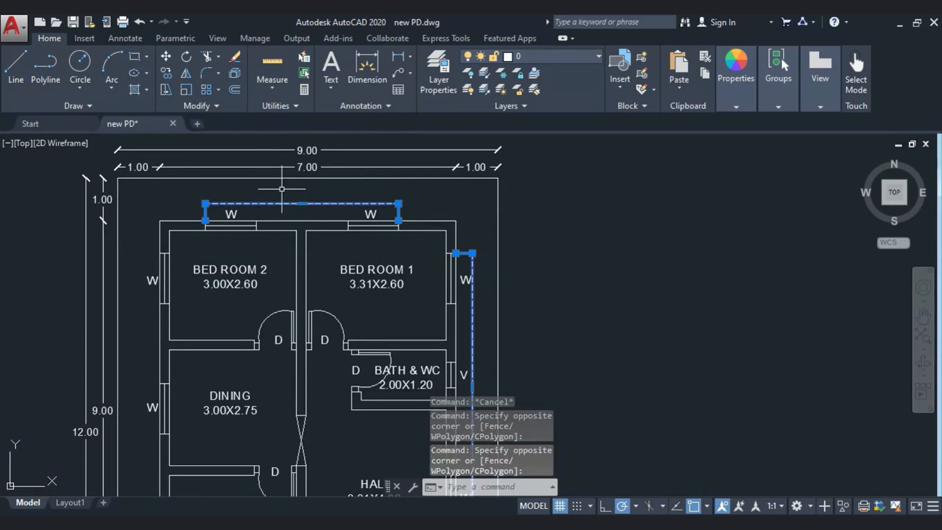
click(186, 73)
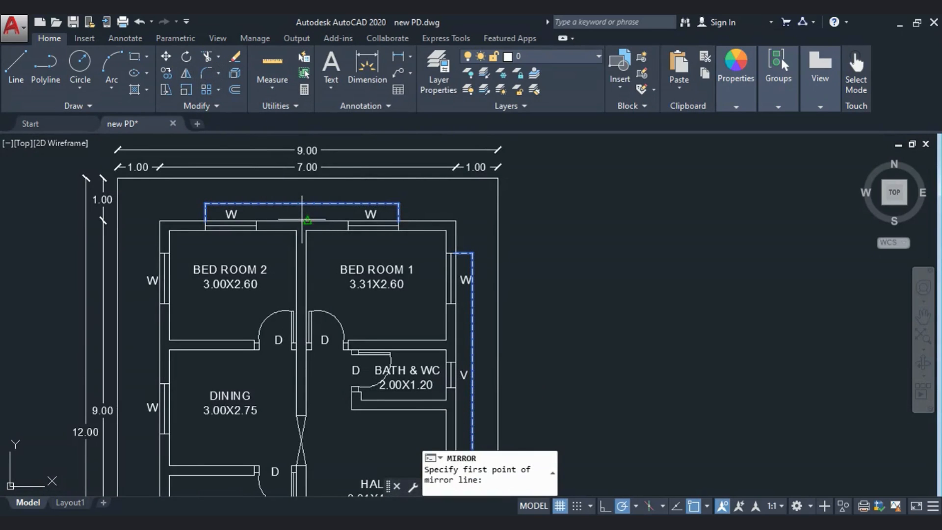
click(304, 219)
middle_drag(304, 434, 304, 289)
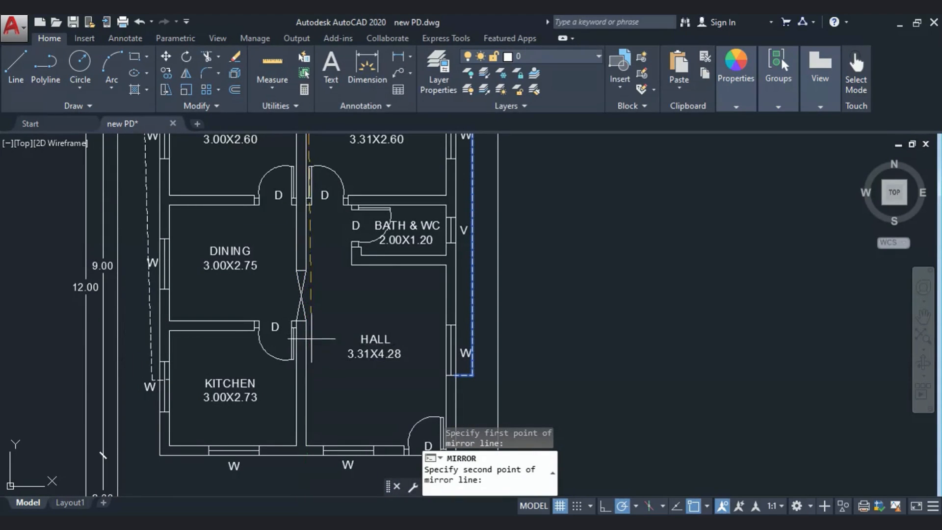
click(306, 378)
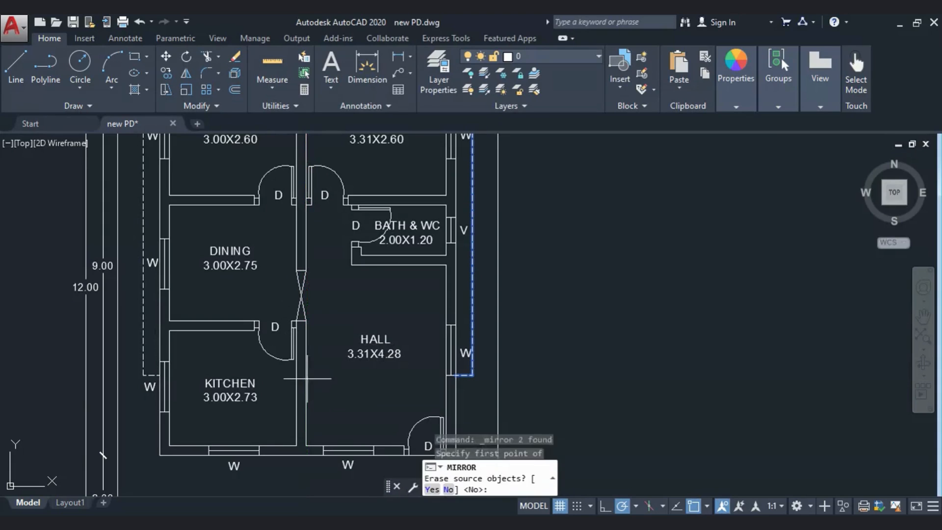
click(449, 489)
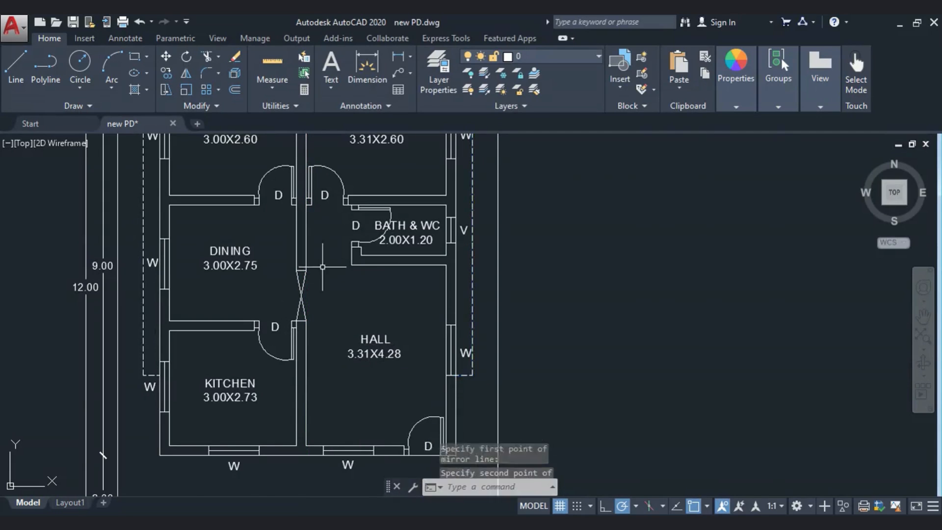
Step: Move the mirrored duplicate of the upper dashed outline into the open yard below the house's lower wall
scroll(333, 140, up, 4)
scroll(338, 308, down, 6)
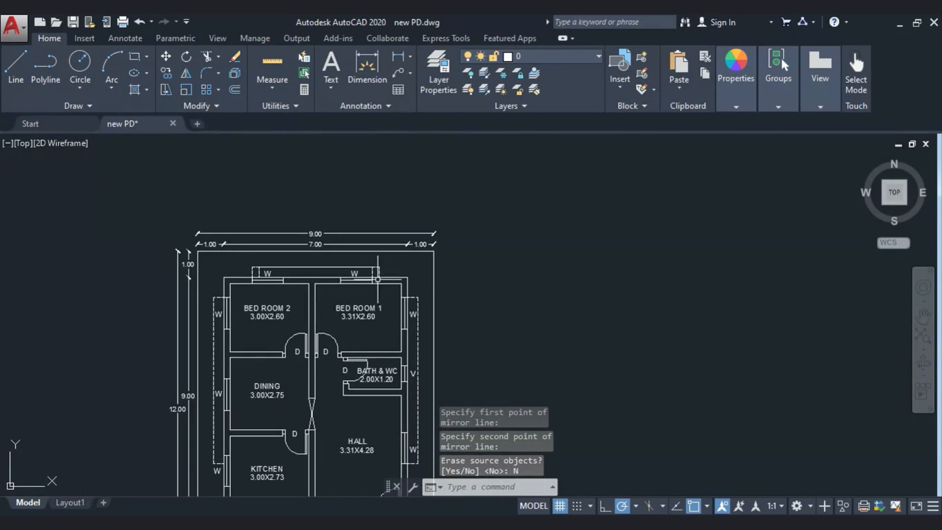
scroll(378, 279, up, 4)
click(359, 267)
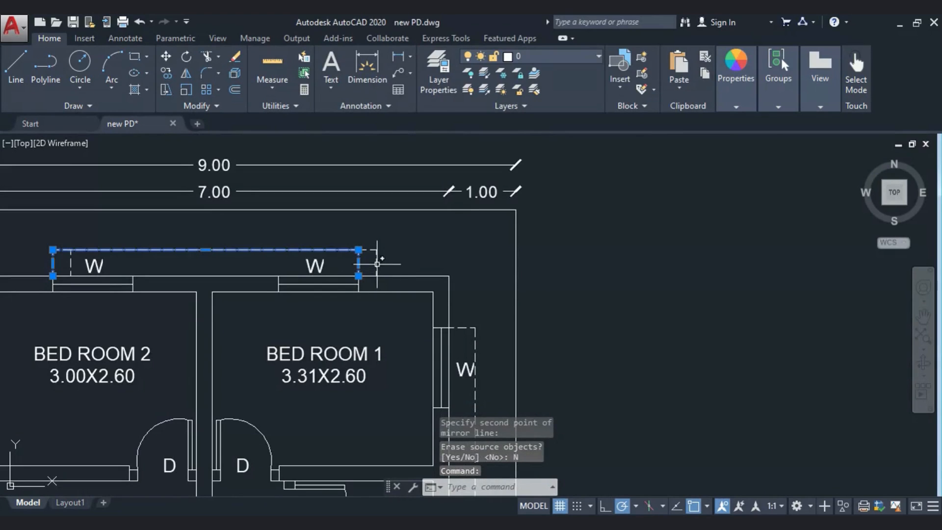
key(Escape)
click(377, 264)
click(345, 261)
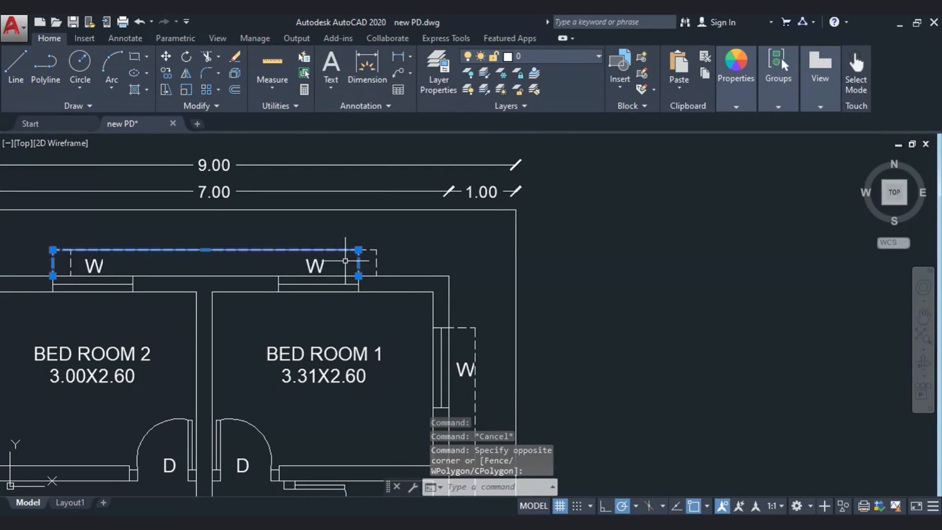
key(Escape)
click(393, 268)
click(371, 259)
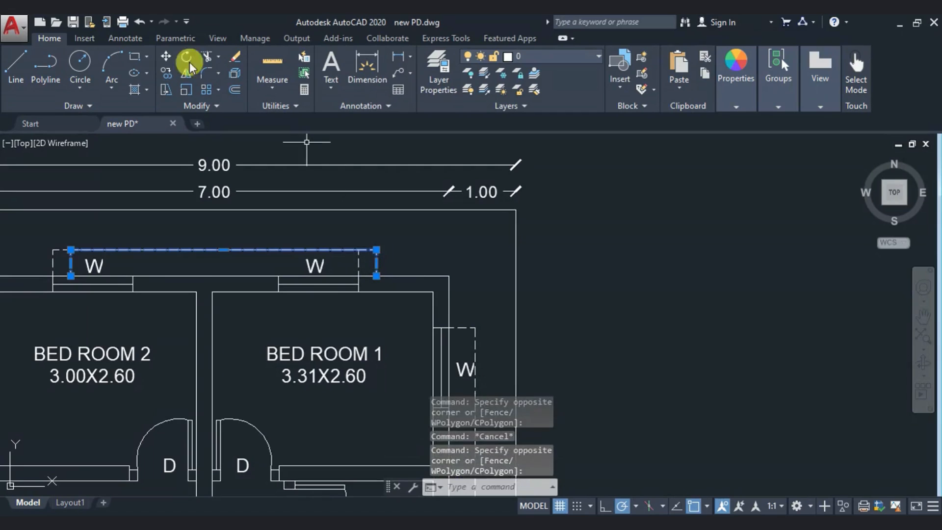
click(165, 59)
click(376, 250)
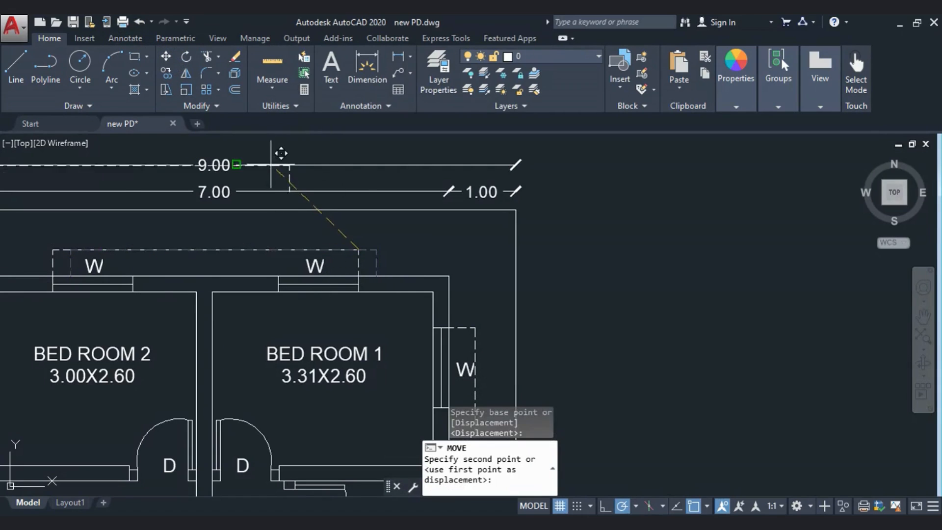
scroll(286, 162, down, 4)
middle_drag(269, 490, 285, 384)
key(Escape)
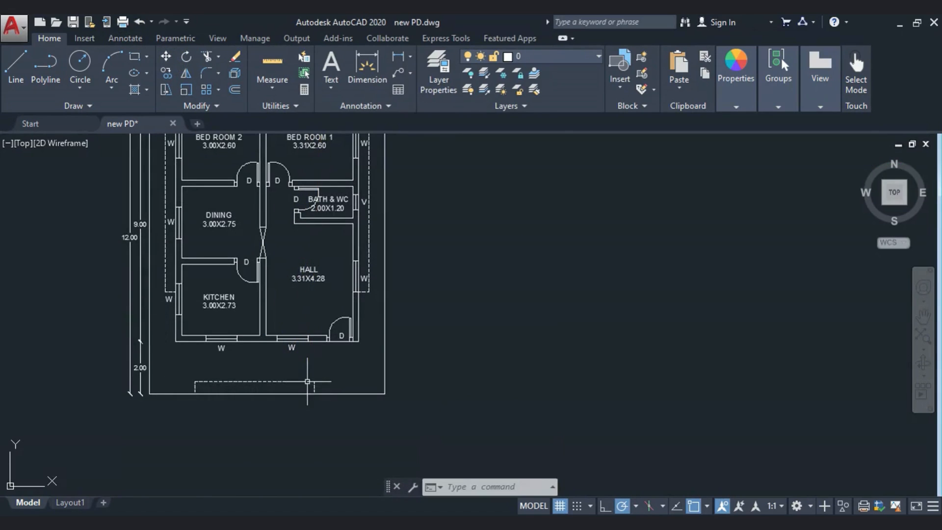
Step: Mirror the dashed outline in the lower yard about a horizontal line, erasing the source object
click(185, 367)
click(368, 427)
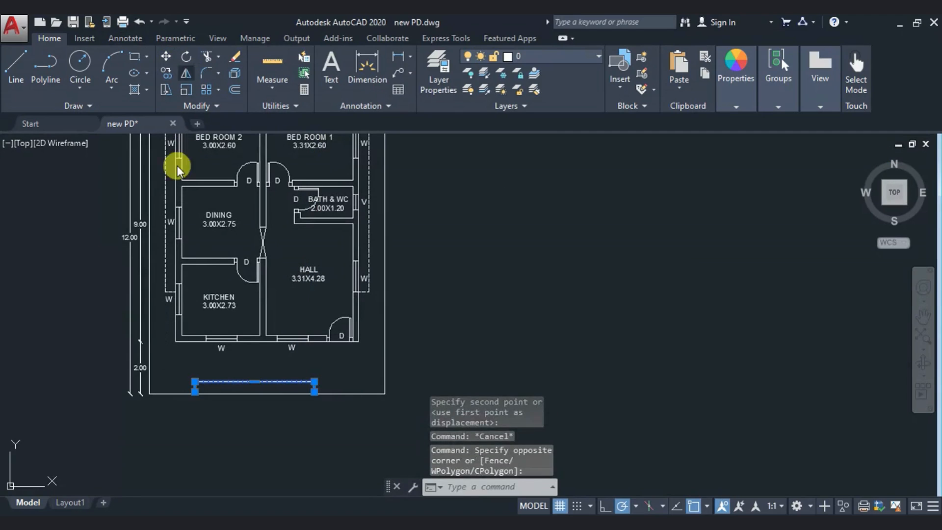
click(186, 73)
click(222, 363)
click(313, 363)
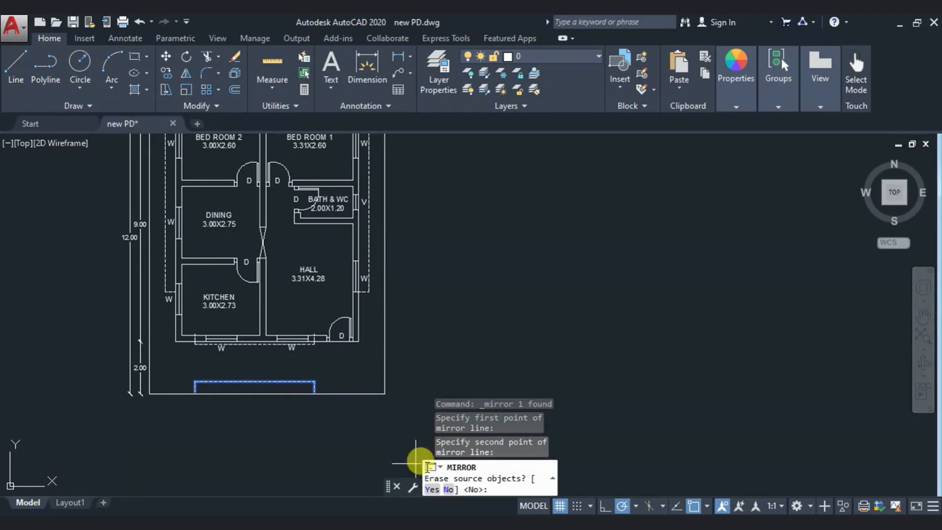
click(438, 492)
Step: Move the flipped dashed outline by its upper left end to the outer left corner of the KITCHEN's lower window
scroll(205, 352, up, 5)
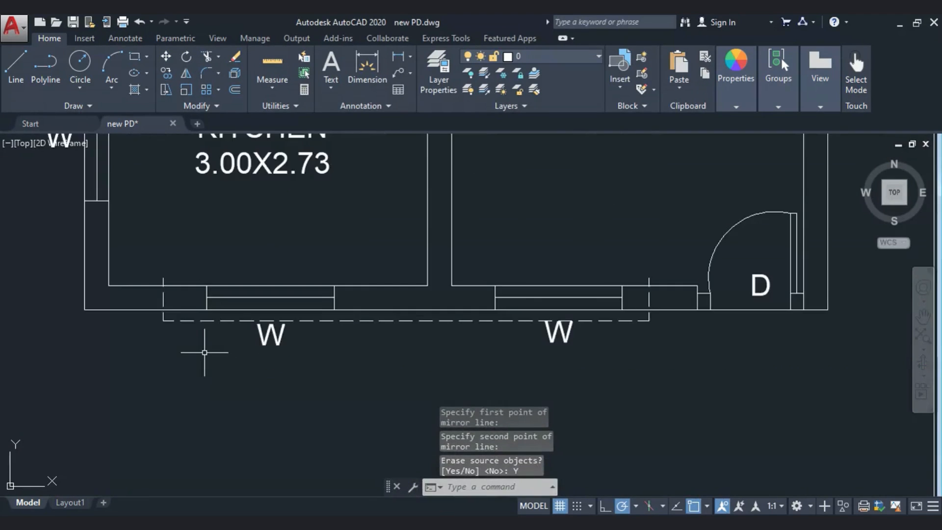
click(173, 336)
click(160, 312)
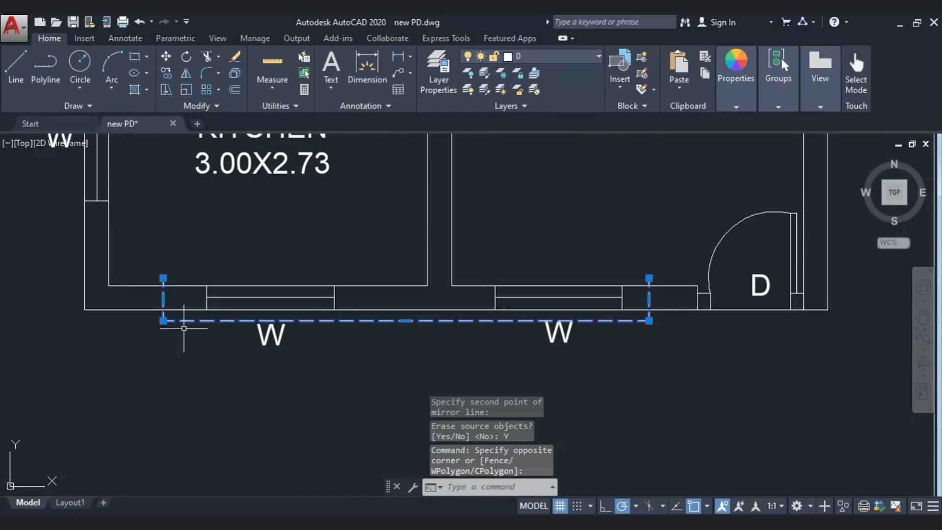
click(166, 56)
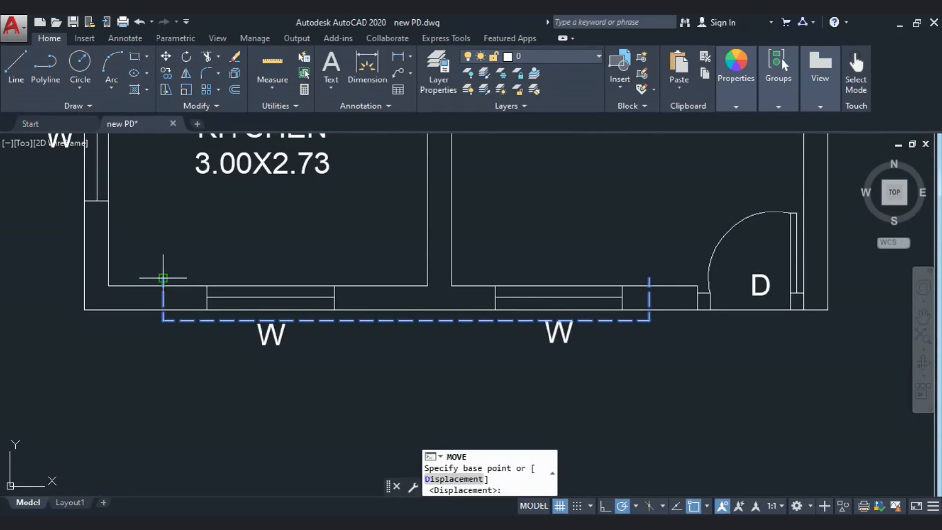
click(163, 278)
click(206, 310)
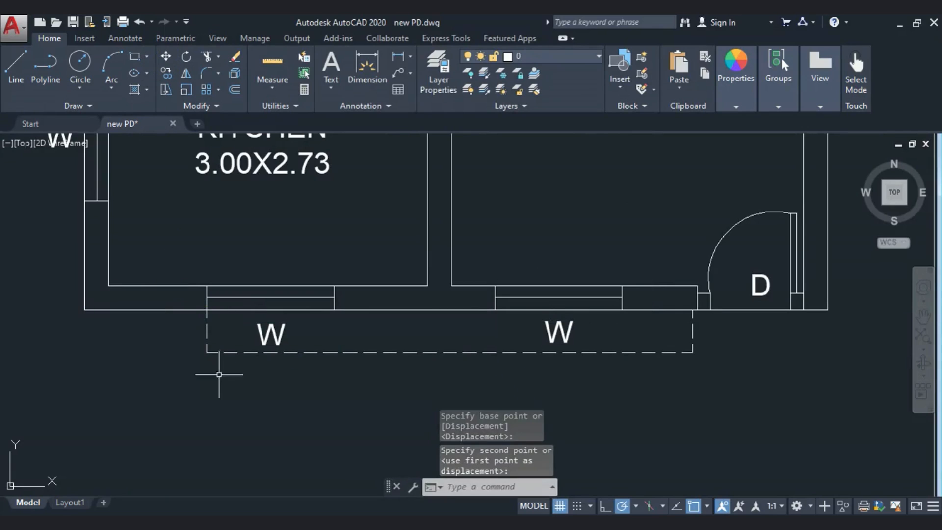
Step: Stretch the right end of the lower dashed outline back to the right edge of the HALL's lower window
click(701, 326)
click(669, 324)
click(693, 330)
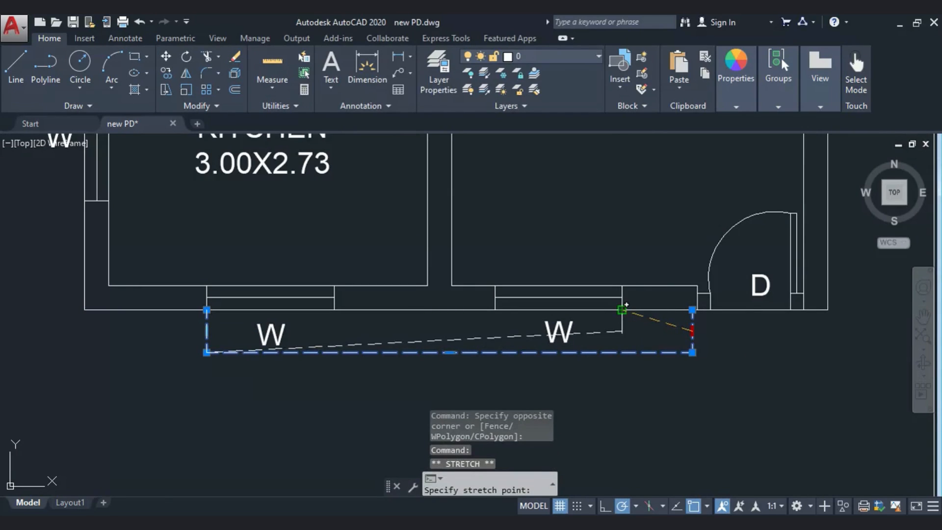
click(622, 331)
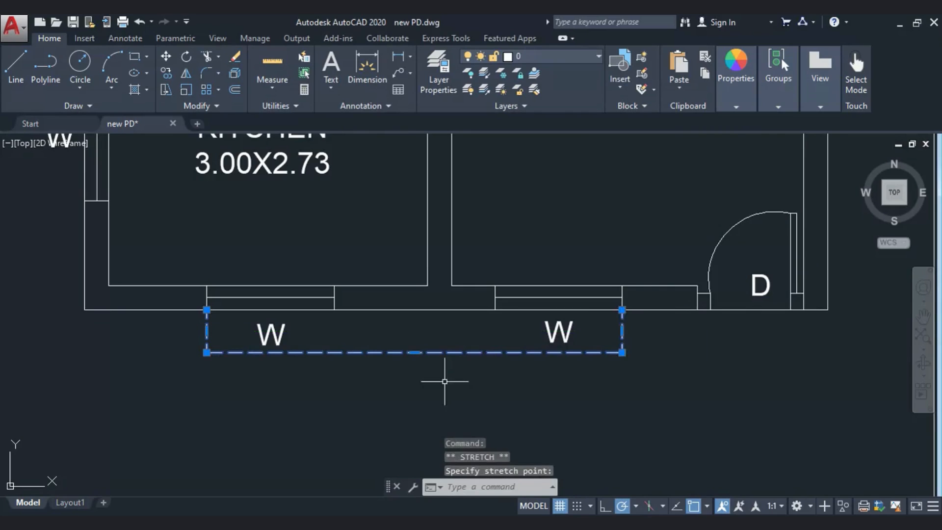
Step: Stretch the lower end of the left-hand dashed outline down to the lower corner of the KITCHEN side window
scroll(445, 381, down, 6)
scroll(341, 352, up, 6)
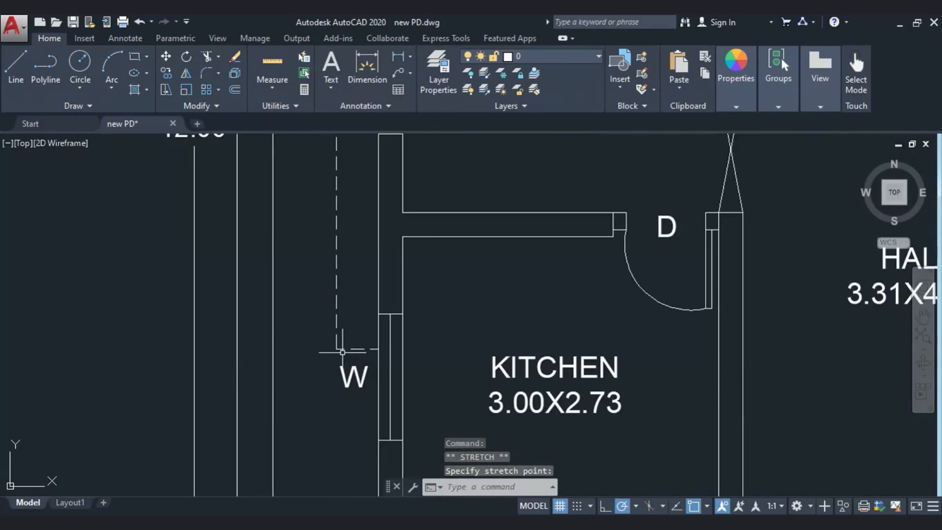
click(377, 354)
click(343, 339)
click(357, 349)
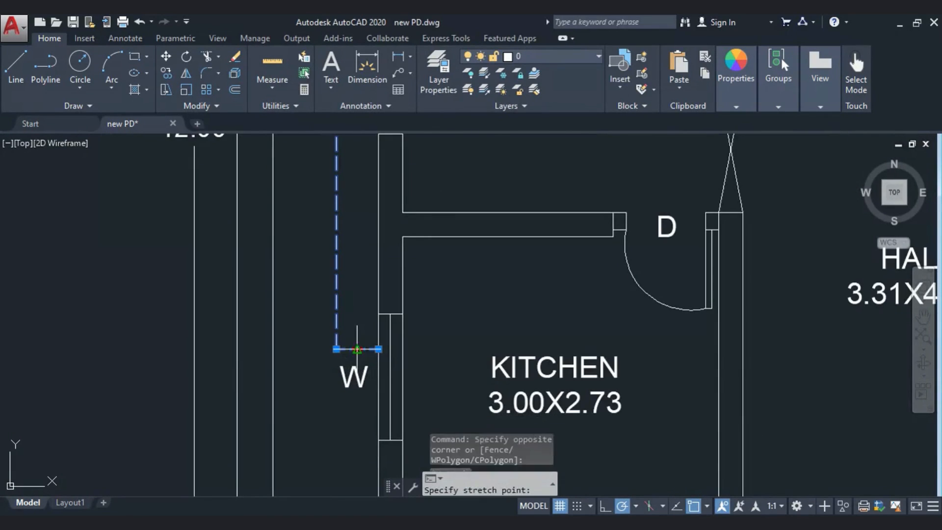
middle_drag(353, 396, 346, 295)
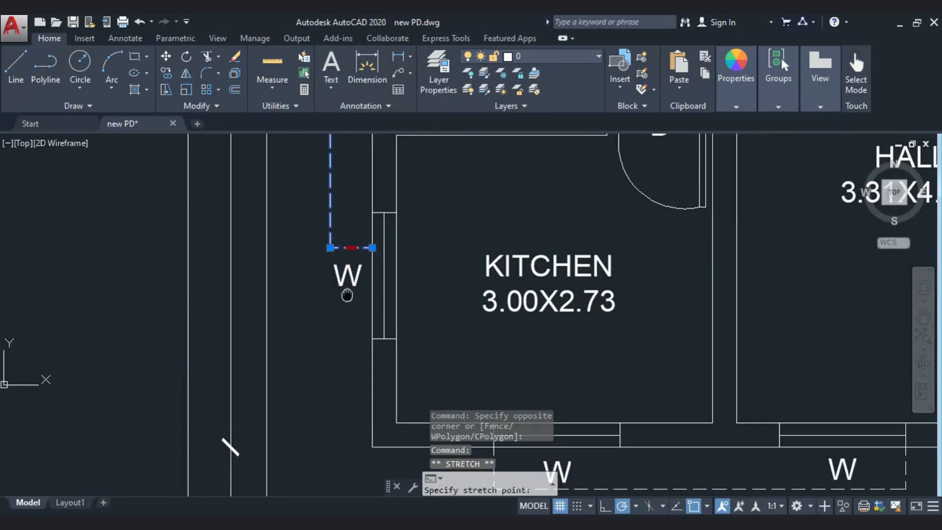
click(351, 339)
scroll(267, 340, down, 3)
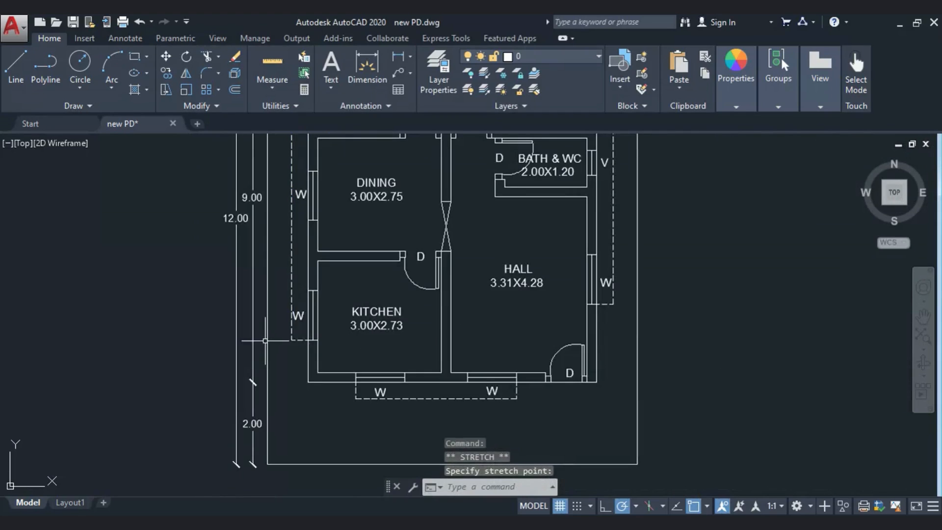
key(Escape)
scroll(295, 329, down, 3)
scroll(314, 328, up, 1)
scroll(307, 327, up, 3)
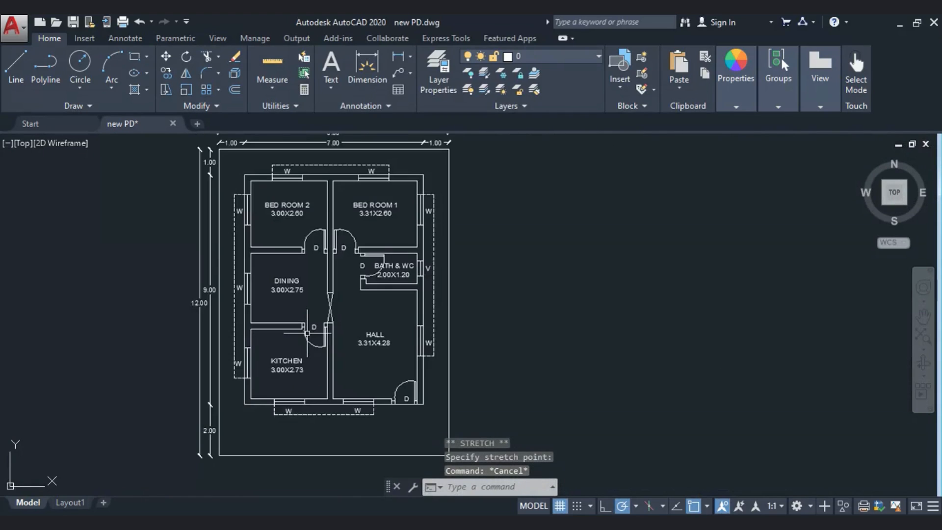
key(Escape)
key(Escape)
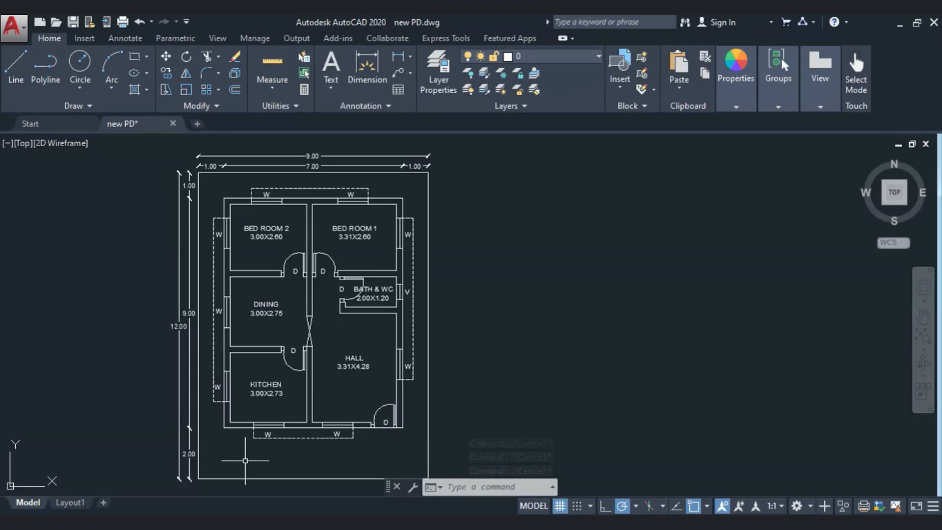
Step: Paste the copied staircase with its UP arrow into the lower yard, inserting it on the plot boundary in line with the outer left wall
middle_drag(386, 396, 404, 332)
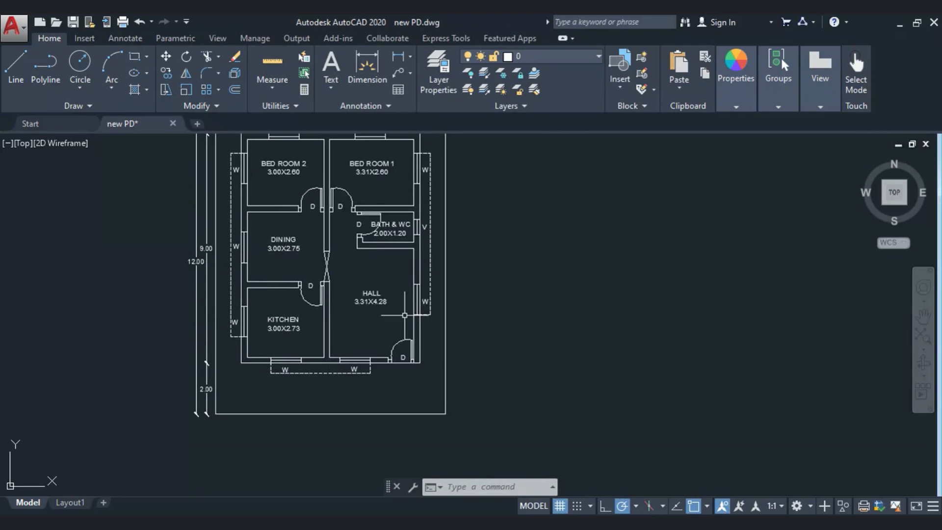
key(ctrl+v)
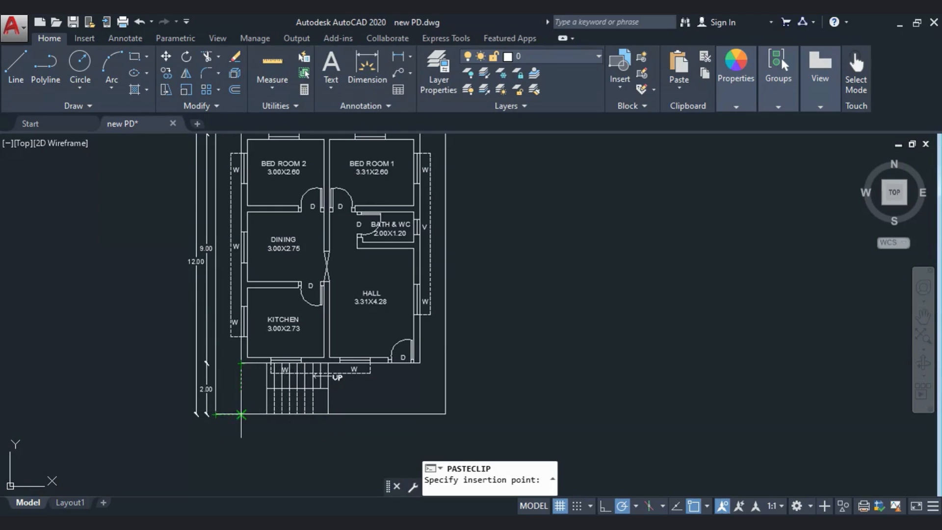
key(Escape)
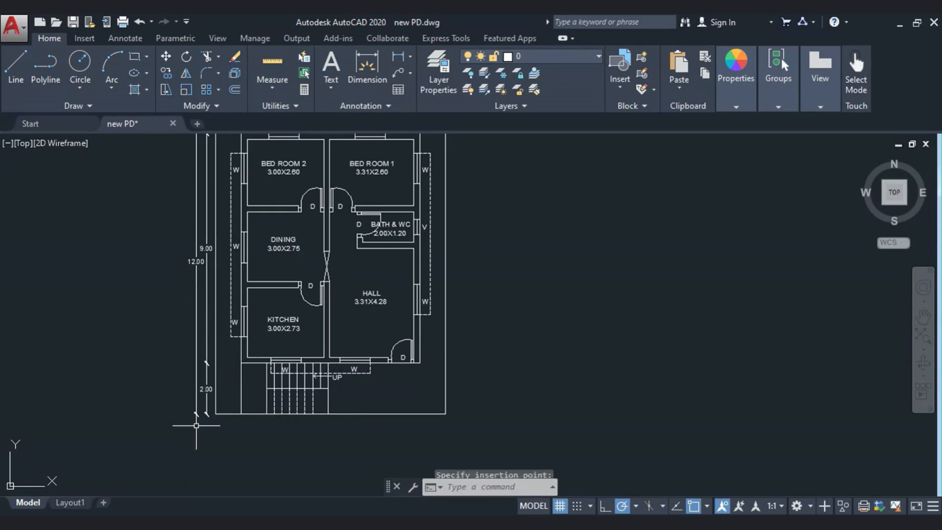
scroll(306, 405, up, 7)
middle_drag(252, 406, 227, 406)
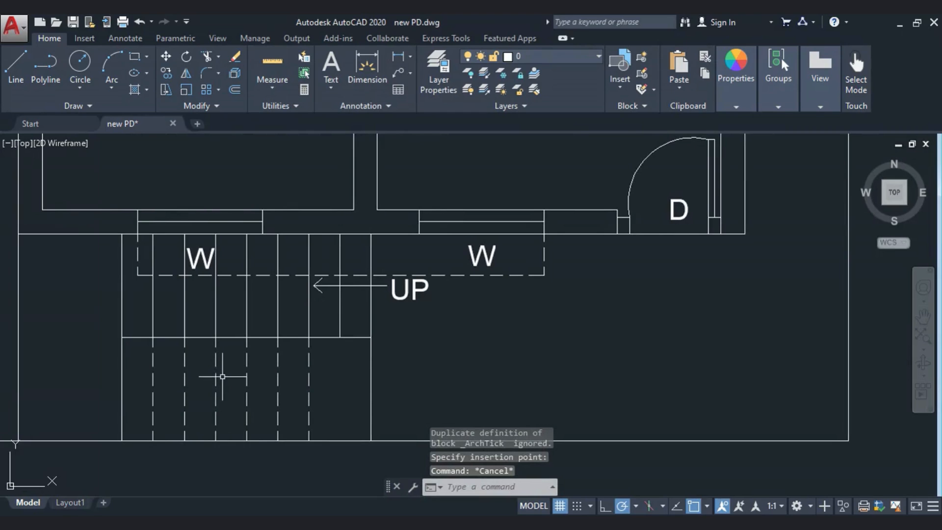
scroll(222, 374, down, 9)
scroll(220, 398, up, 5)
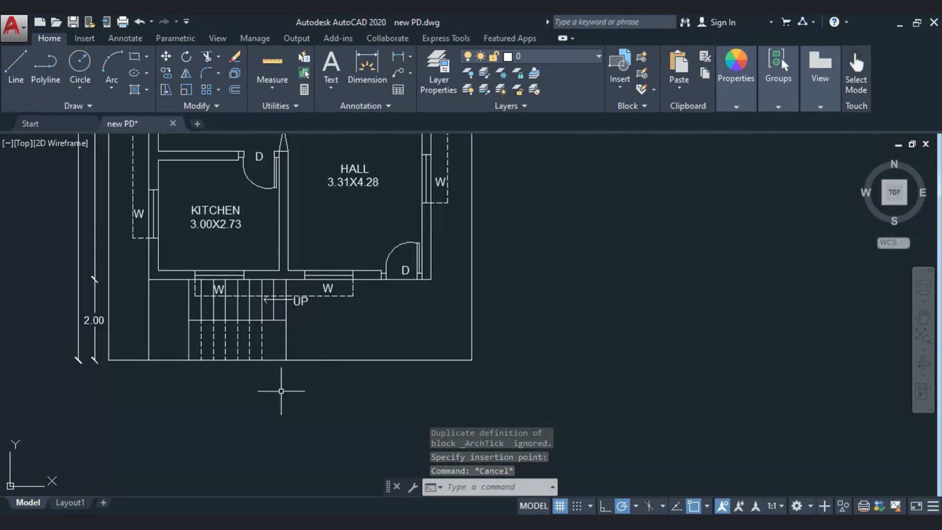
Step: Draw an entrance step below the HALL door, starting 0.3 left of the door-side wall end, 0.3 deep and ending at the outer right wall corner
middle_drag(314, 375, 218, 405)
click(25, 88)
scroll(288, 316, up, 5)
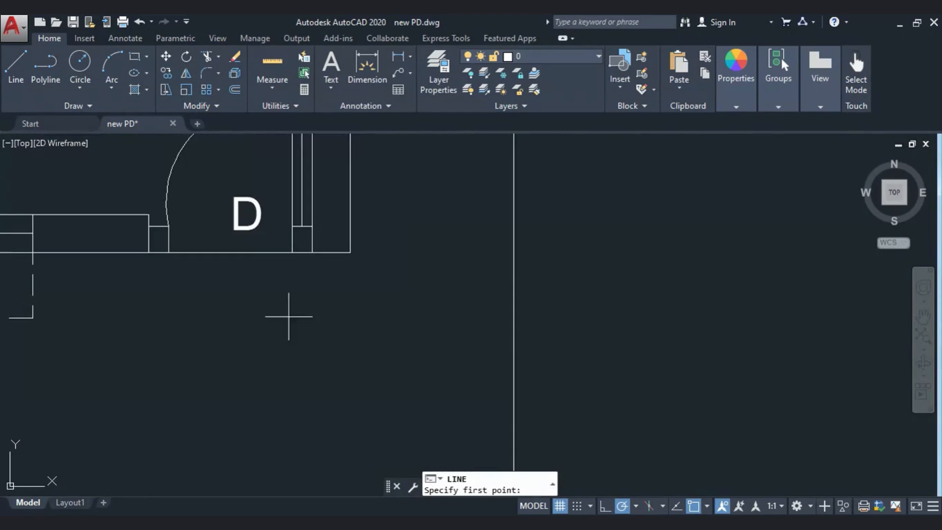
click(149, 253)
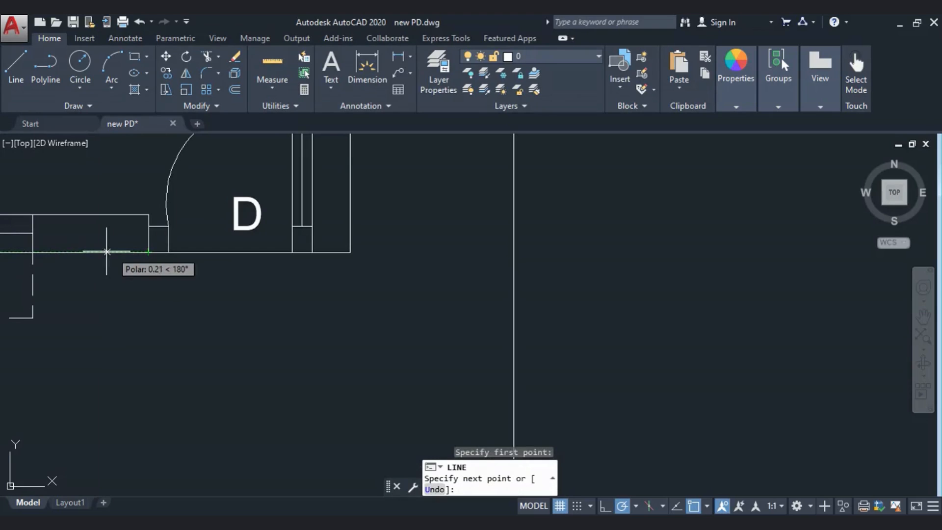
text(0.3)
key(Return)
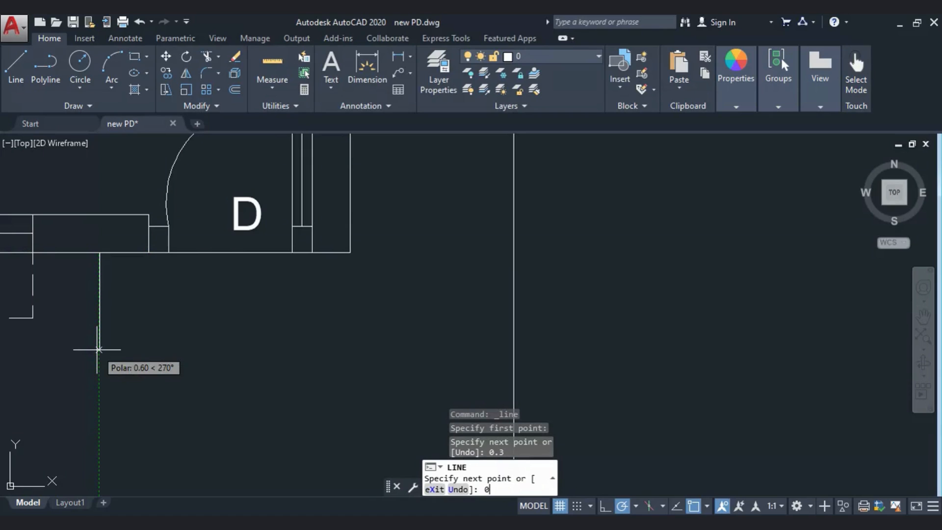
text(0.3)
key(Return)
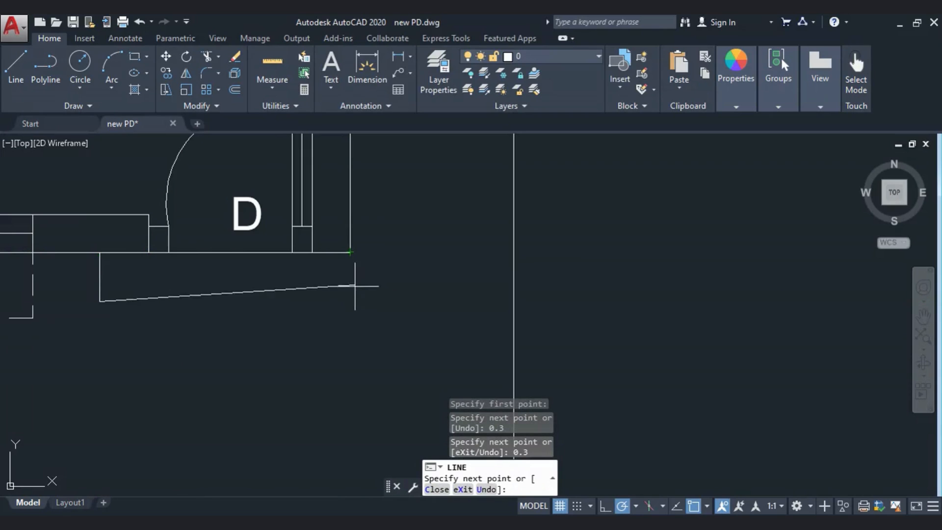
click(350, 301)
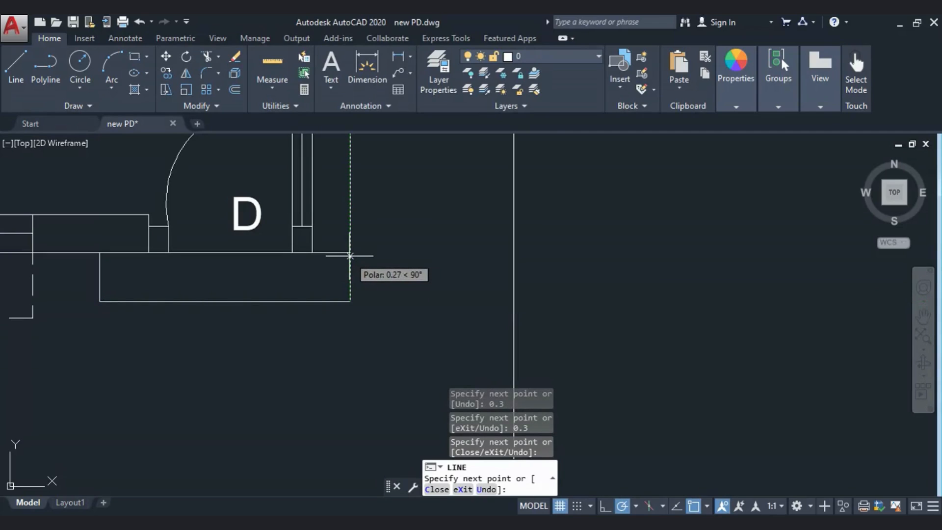
key(Escape)
Step: Copy the entrance step outline twice downward, corner to corner, to form three equal steps
click(361, 309)
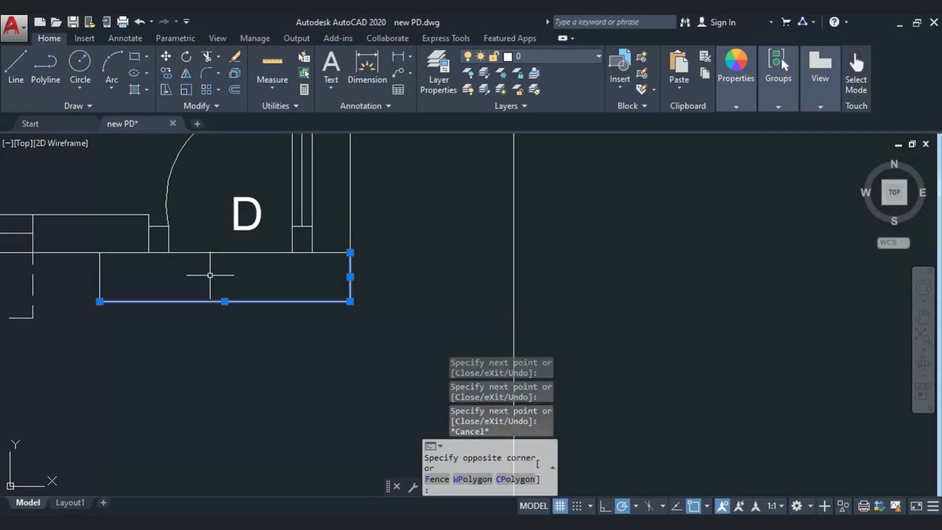
click(210, 275)
click(148, 352)
click(88, 273)
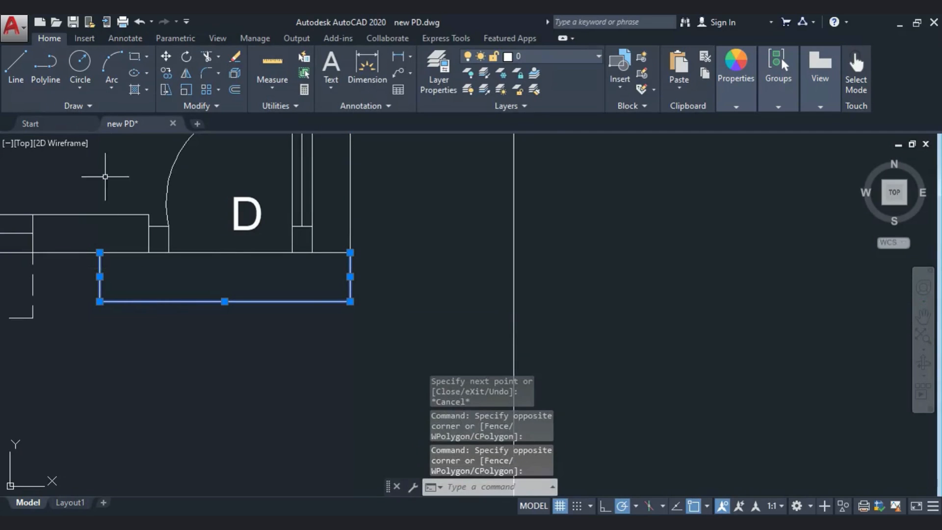
click(164, 77)
click(99, 252)
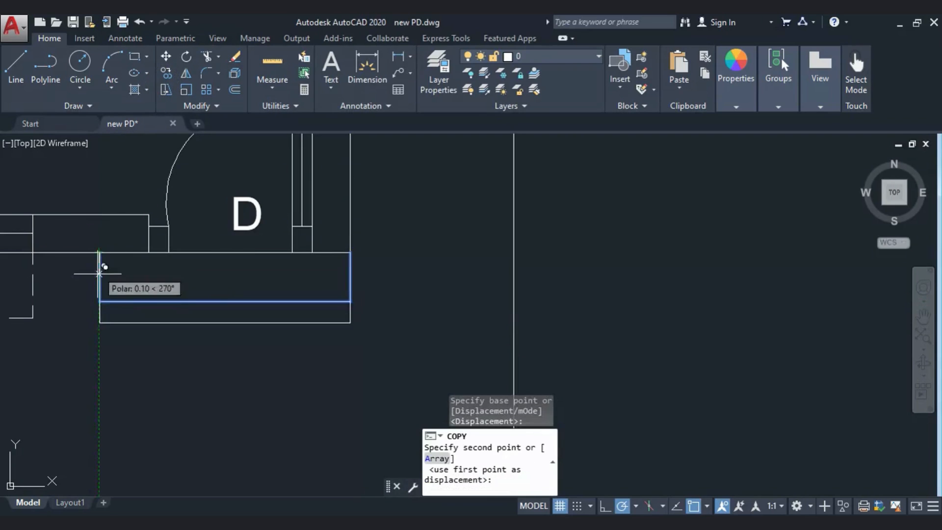
click(99, 301)
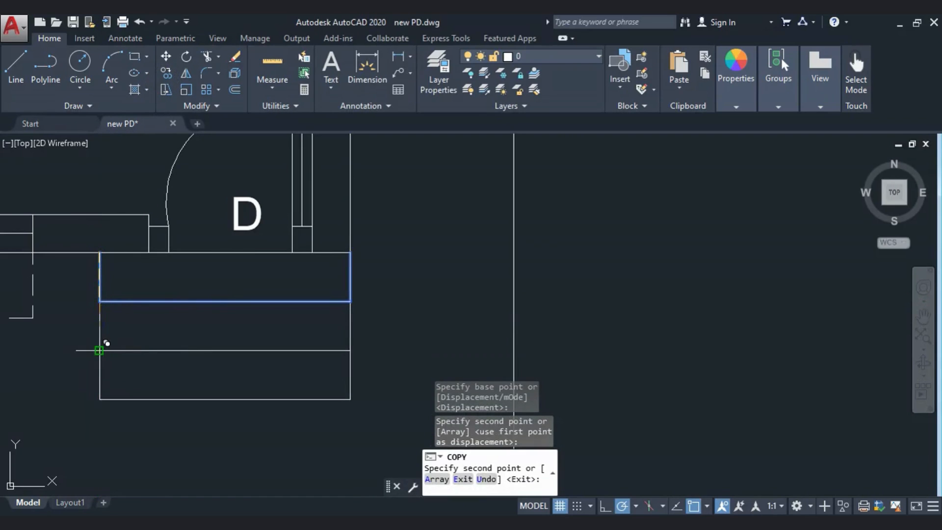
scroll(302, 283, down, 2)
scroll(301, 283, down, 3)
key(Escape)
key(Escape)
key(Escape)
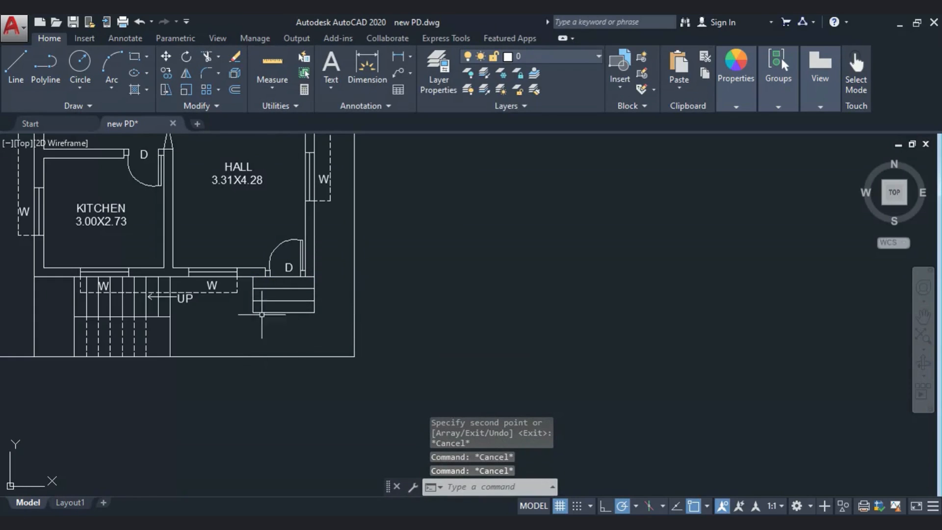
scroll(262, 315, down, 4)
scroll(215, 400, up, 4)
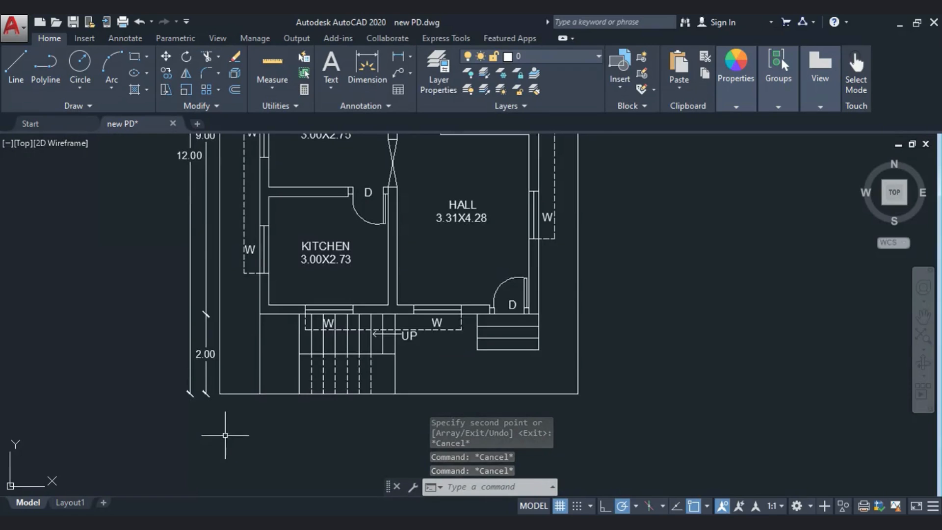
middle_drag(308, 369, 307, 442)
scroll(313, 429, down, 2)
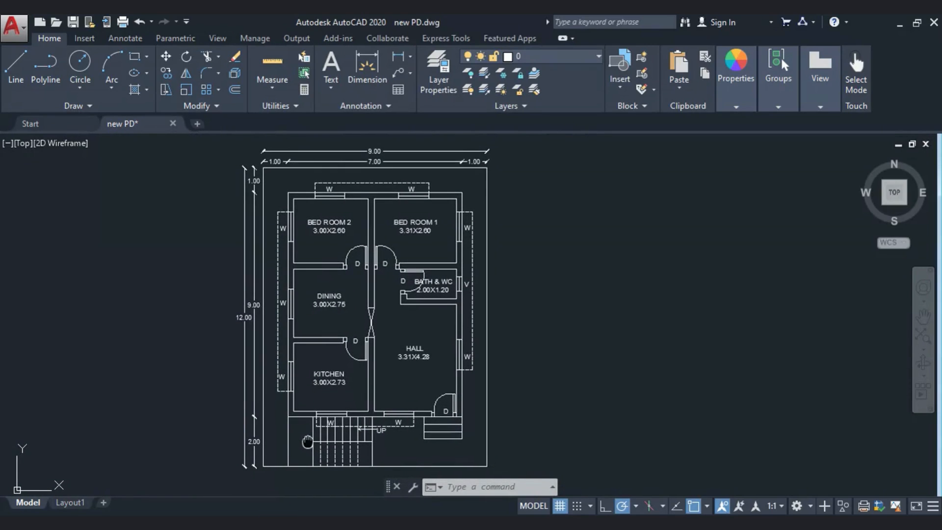